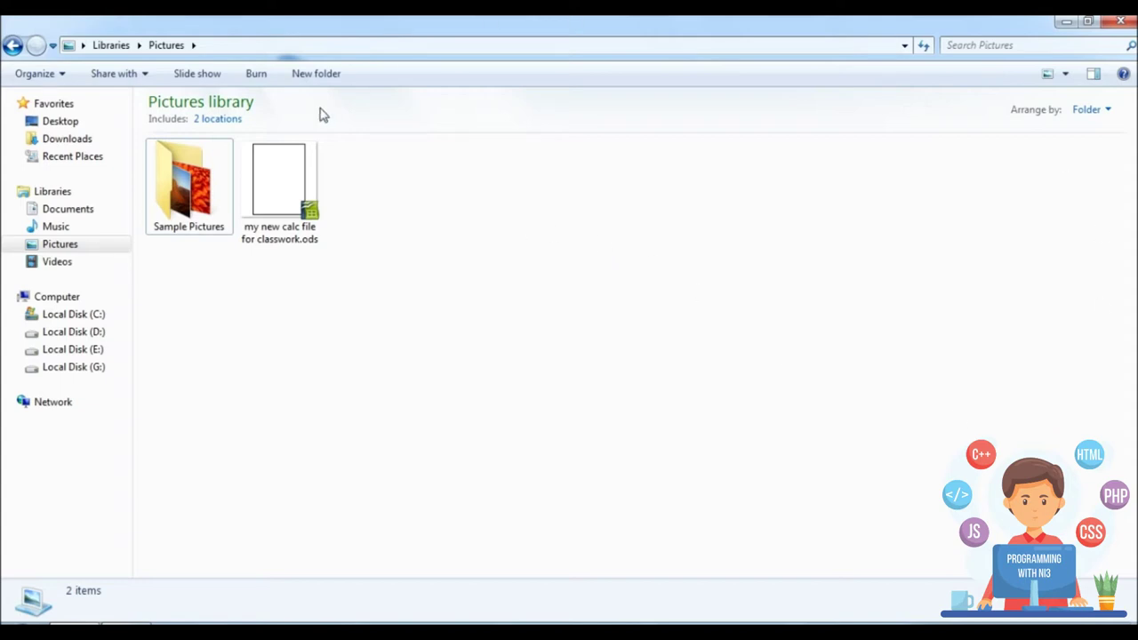
Step: Create a new Excel worksheet in the Pictures library with its default name, then open it in Excel
{"action": "right_click", "coordinate": [709, 279]}
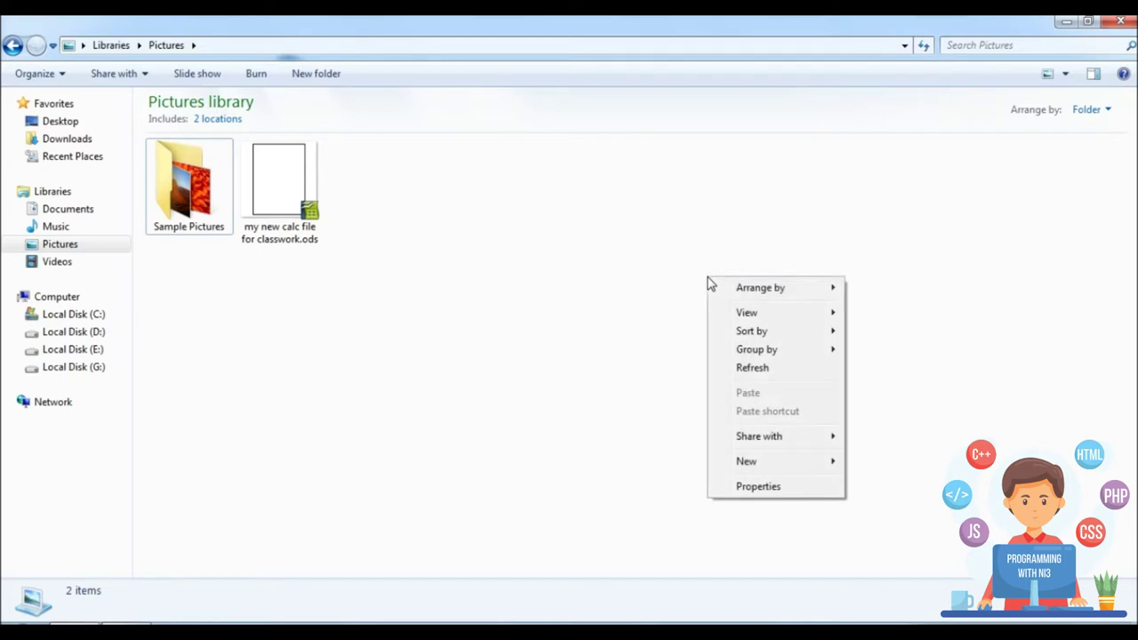
{"action": "mouse_move", "coordinate": [757, 462]}
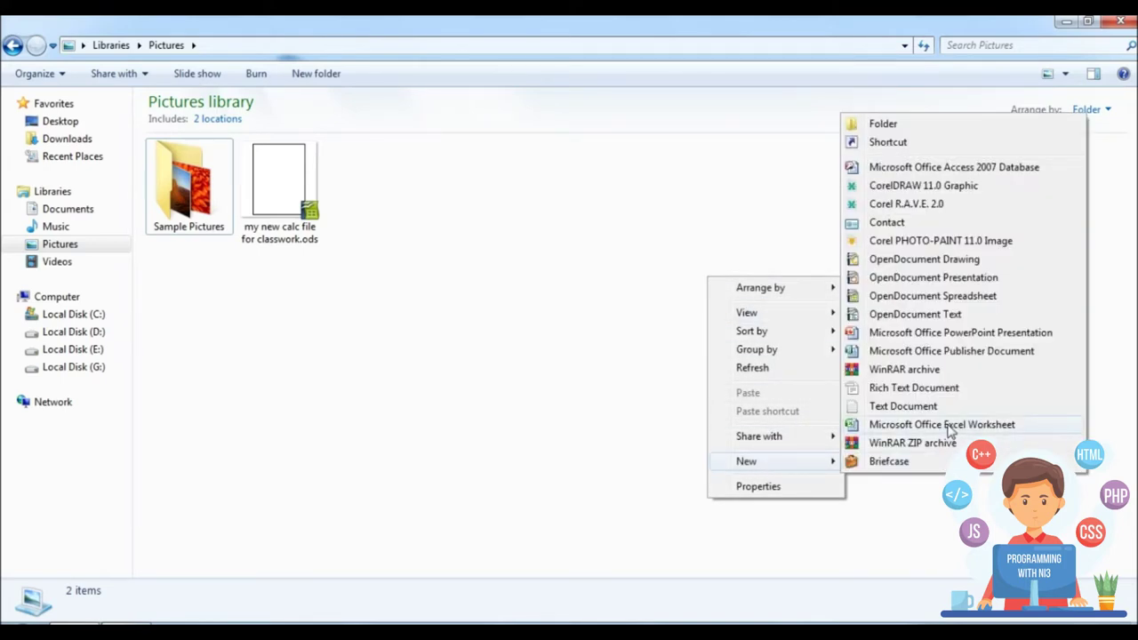
{"action": "left_click", "coordinate": [949, 425]}
{"action": "left_click", "coordinate": [720, 374]}
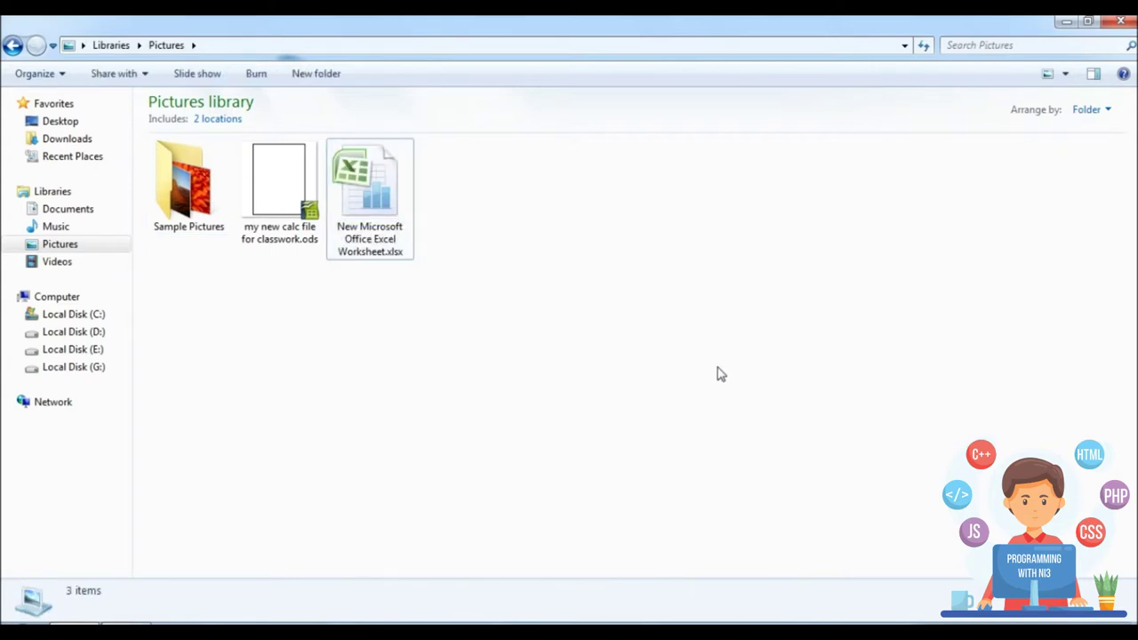
{"action": "left_click", "coordinate": [369, 226]}
{"action": "double_click", "coordinate": [384, 214]}
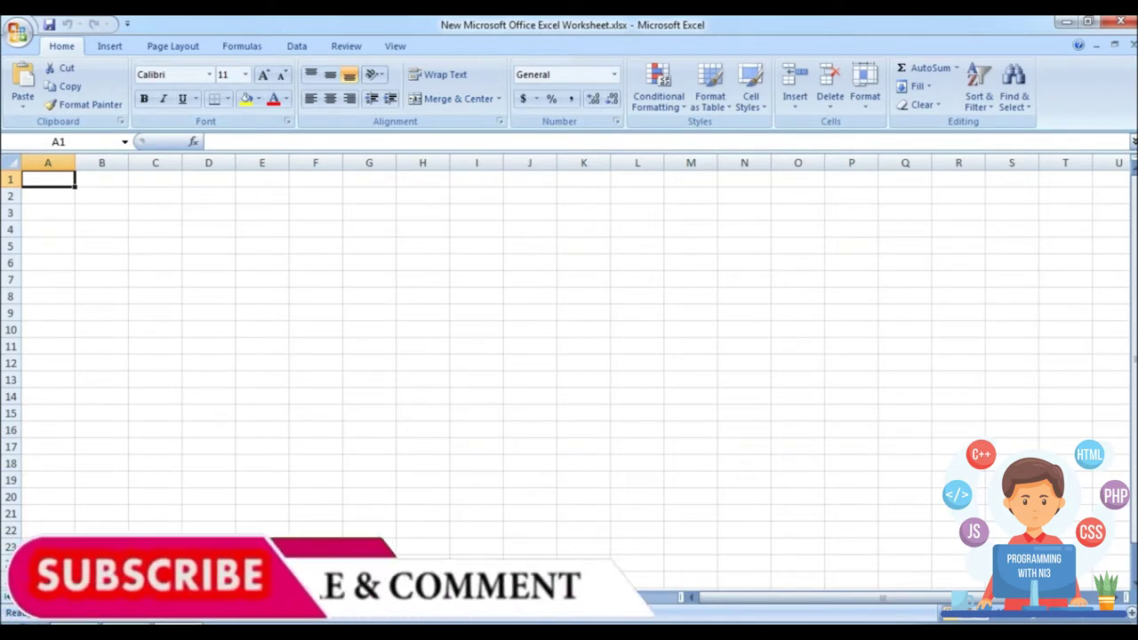
Step: Enter the headers Q, S.No. and Question in cells A1:C1
{"action": "left_click", "coordinate": [197, 244]}
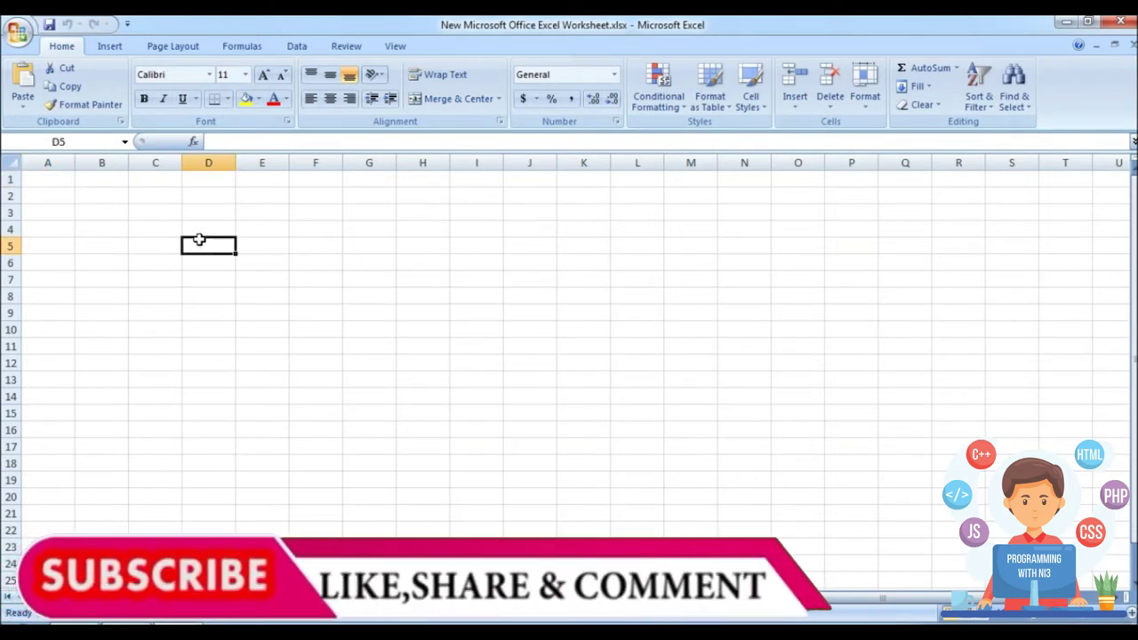
{"action": "left_click", "coordinate": [50, 175]}
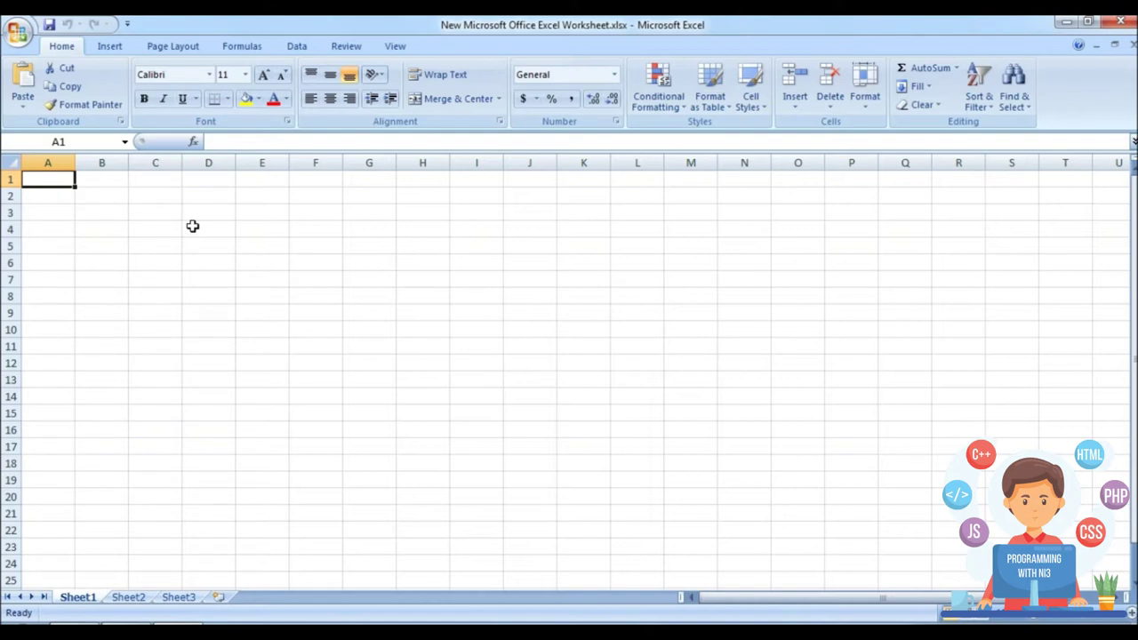
{"action": "type", "text": "Q"}
{"action": "key", "text": "Tab"}
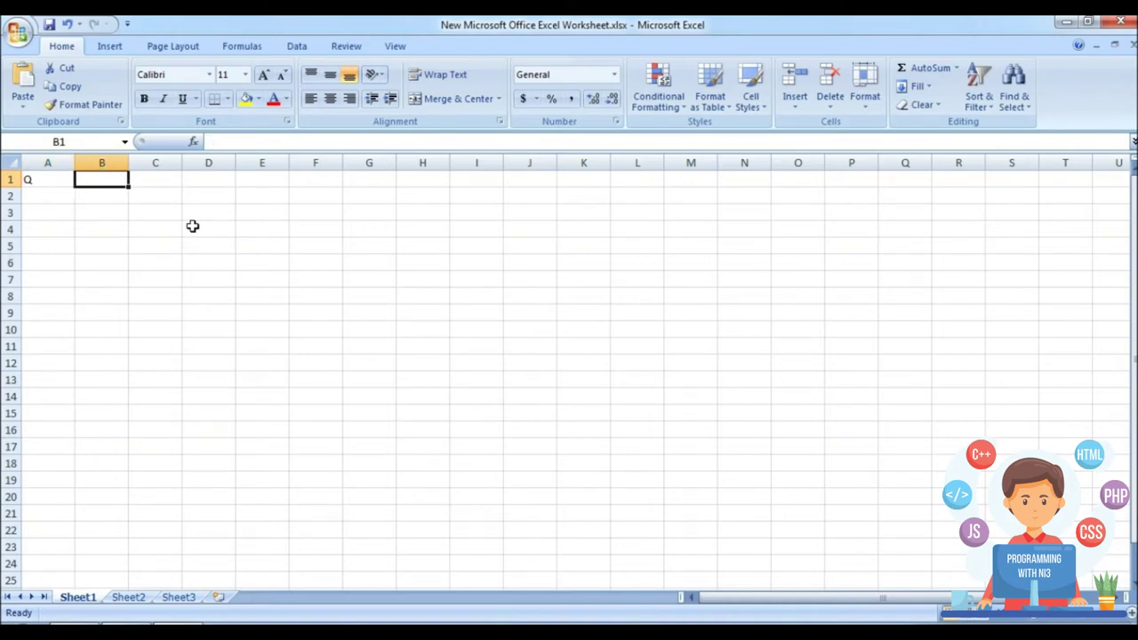
{"action": "type", "text": "S.No."}
{"action": "key", "text": "Tab"}
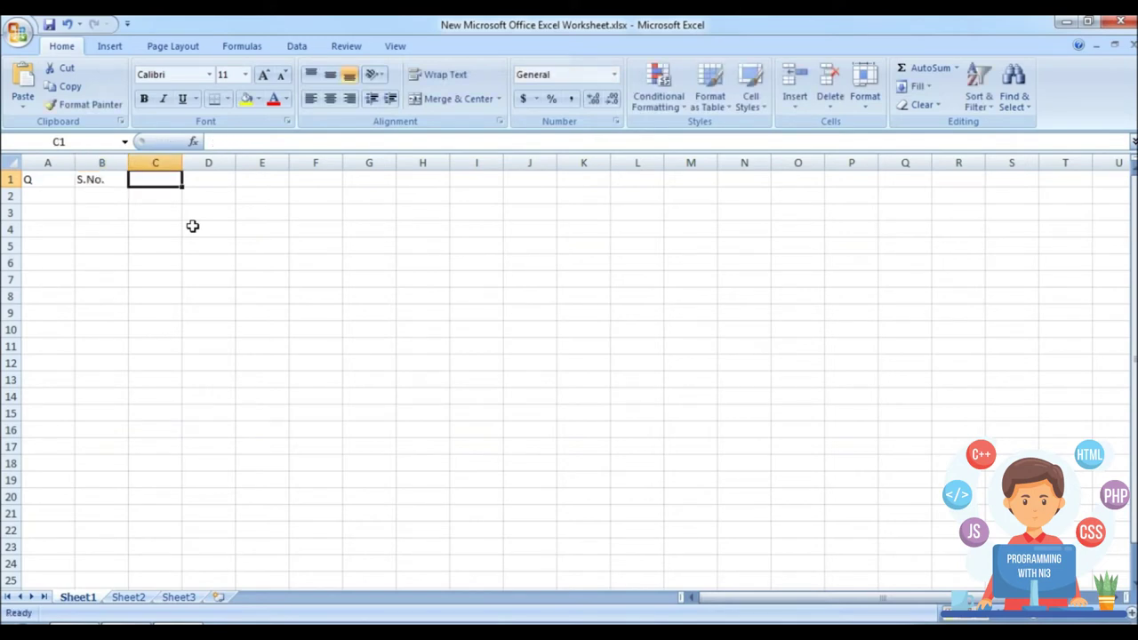
{"action": "type", "text": "Question"}
{"action": "key", "text": "ctrl+Return"}
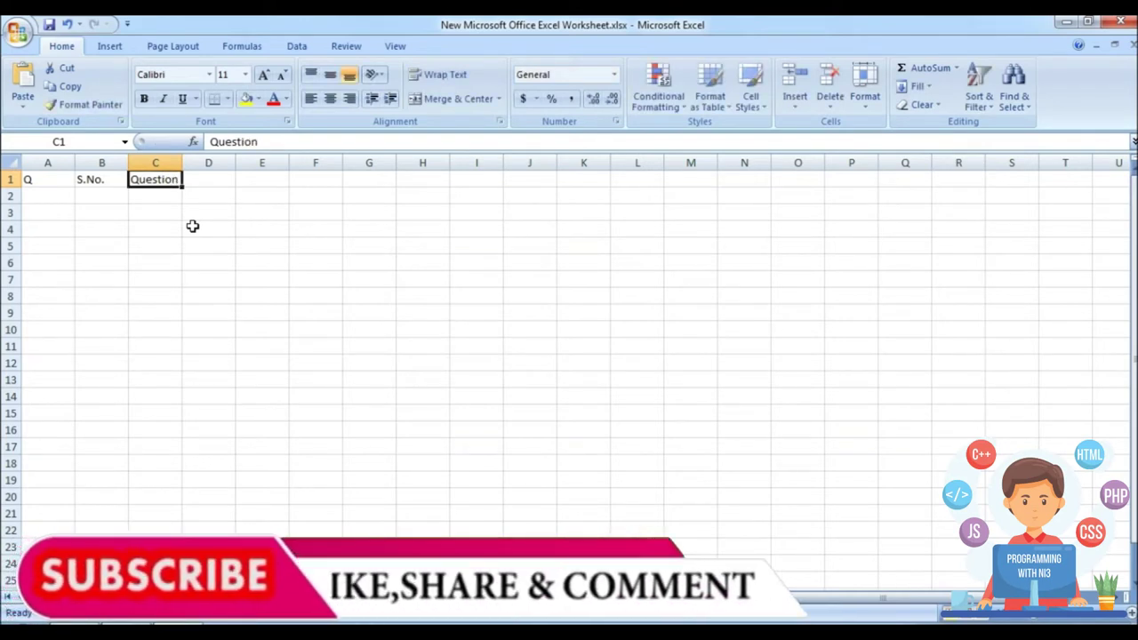
{"action": "key", "text": "Tab"}
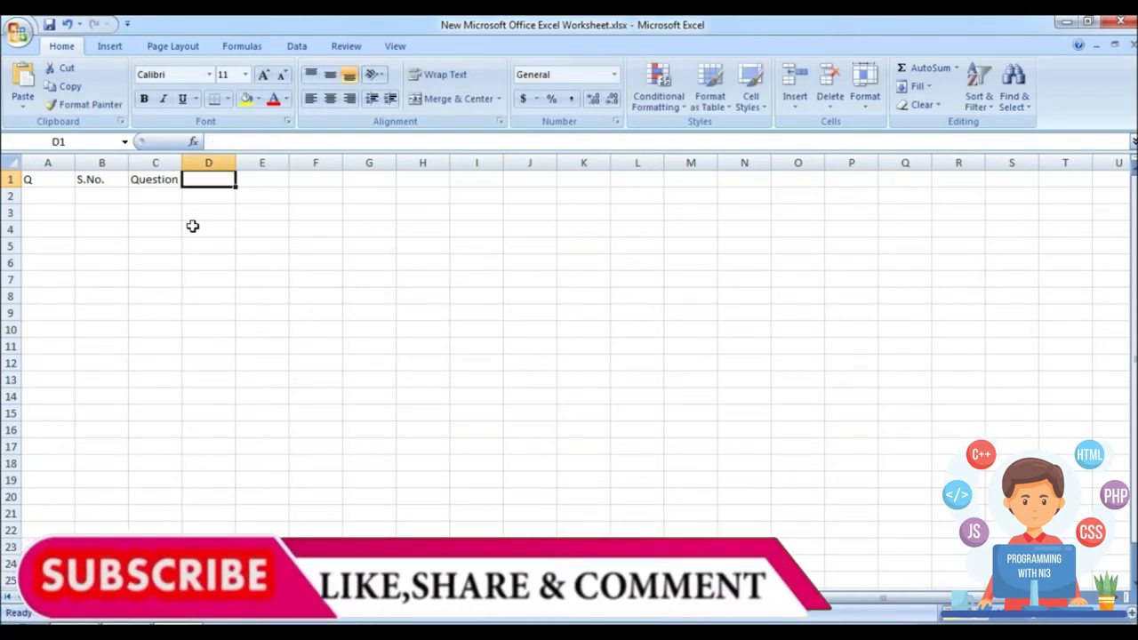
Step: Enter Option1, Option2, Option3 and Option 4 in D1:G1, then select those four headers
{"action": "type", "text": "Optio"}
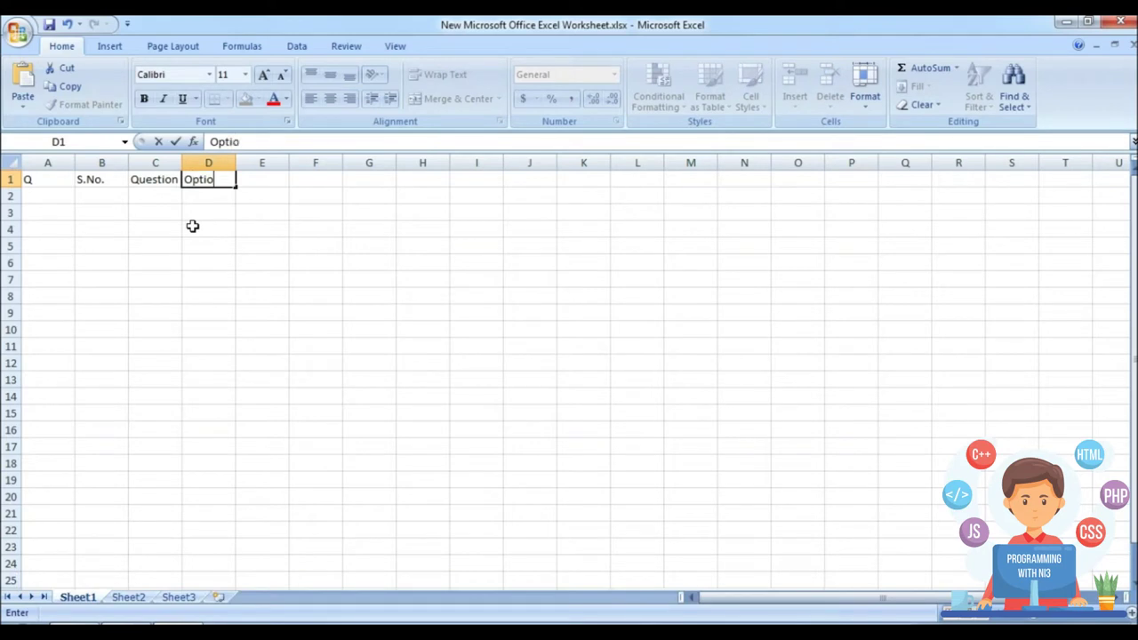
{"action": "type", "text": "n1"}
{"action": "key", "text": "Left"}
{"action": "key", "text": "Left"}
{"action": "key", "text": "Right"}
{"action": "key", "text": "Right"}
{"action": "key", "text": "Right"}
{"action": "type", "text": "Option"}
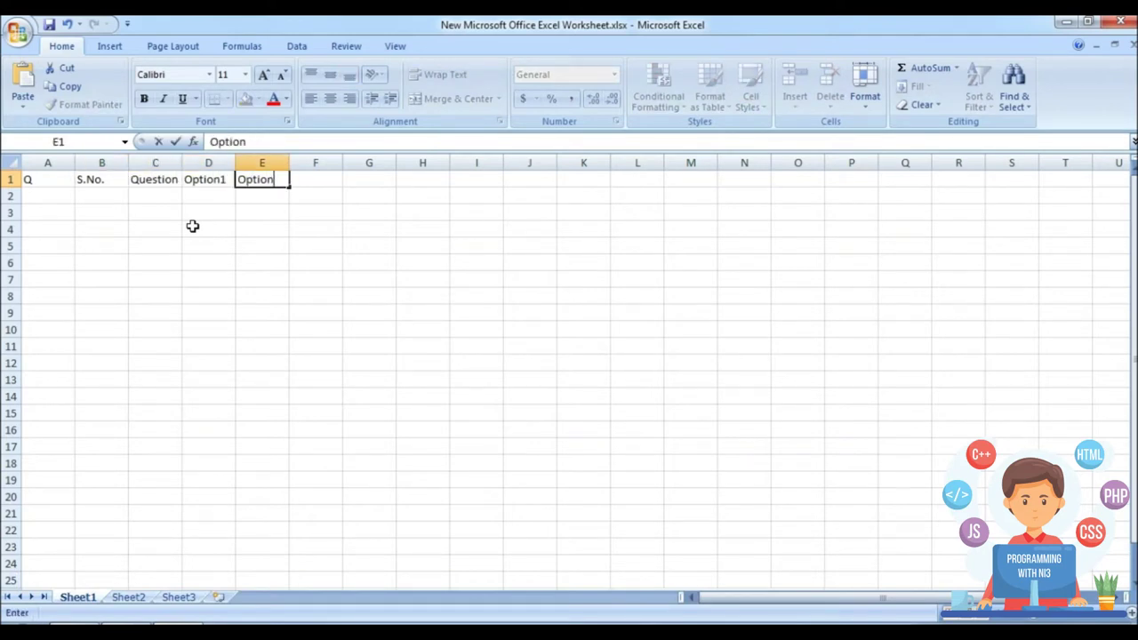
{"action": "type", "text": "2"}
{"action": "key", "text": "Tab"}
{"action": "type", "text": "Option3"}
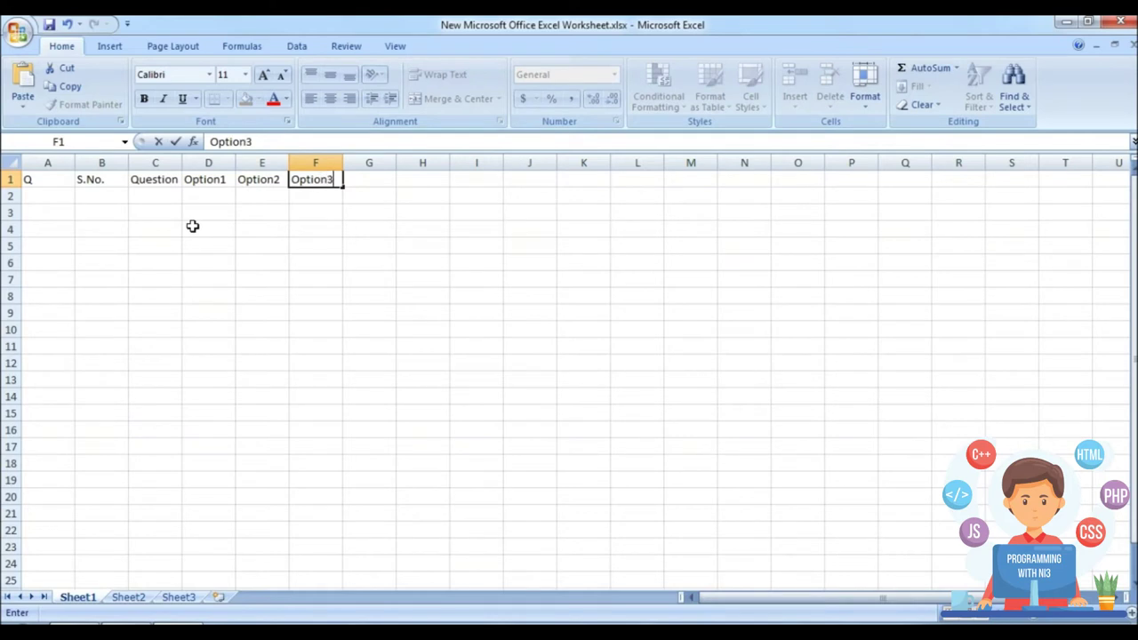
{"action": "key", "text": "Tab"}
{"action": "type", "text": "Op"}
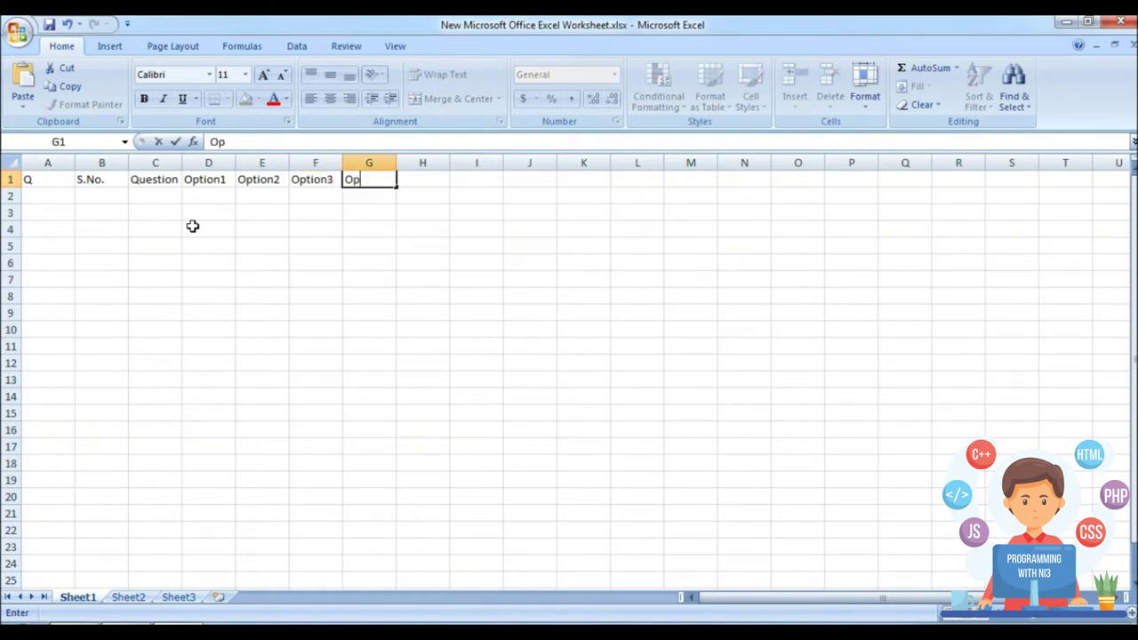
{"action": "key", "text": "Left"}
{"action": "key", "text": "Left"}
{"action": "key", "text": "Left"}
{"action": "key", "text": "Right"}
{"action": "key", "text": "Left"}
{"action": "key", "text": "shift+Right"}
{"action": "key", "text": "shift+Right"}
{"action": "key", "text": "shift+Right"}
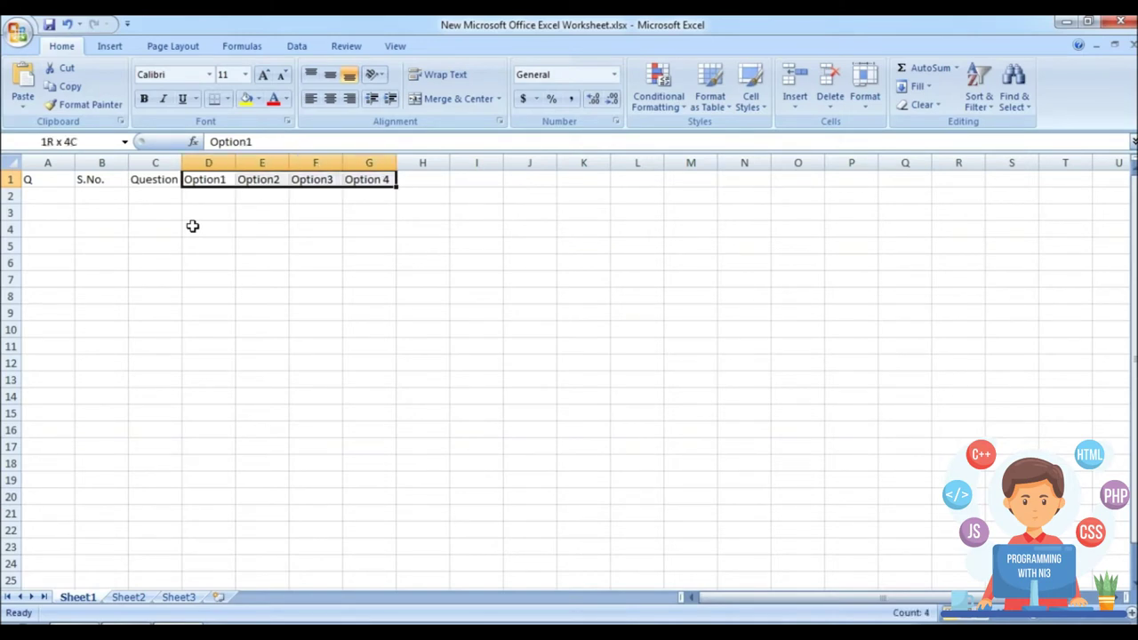
Step: Space the option headers out so they sit in E1, G1, I1 and K1
{"action": "key", "text": "ctrl+x"}
{"action": "key", "text": "Right"}
{"action": "key", "text": "ctrl+v"}
{"action": "key", "text": "Right"}
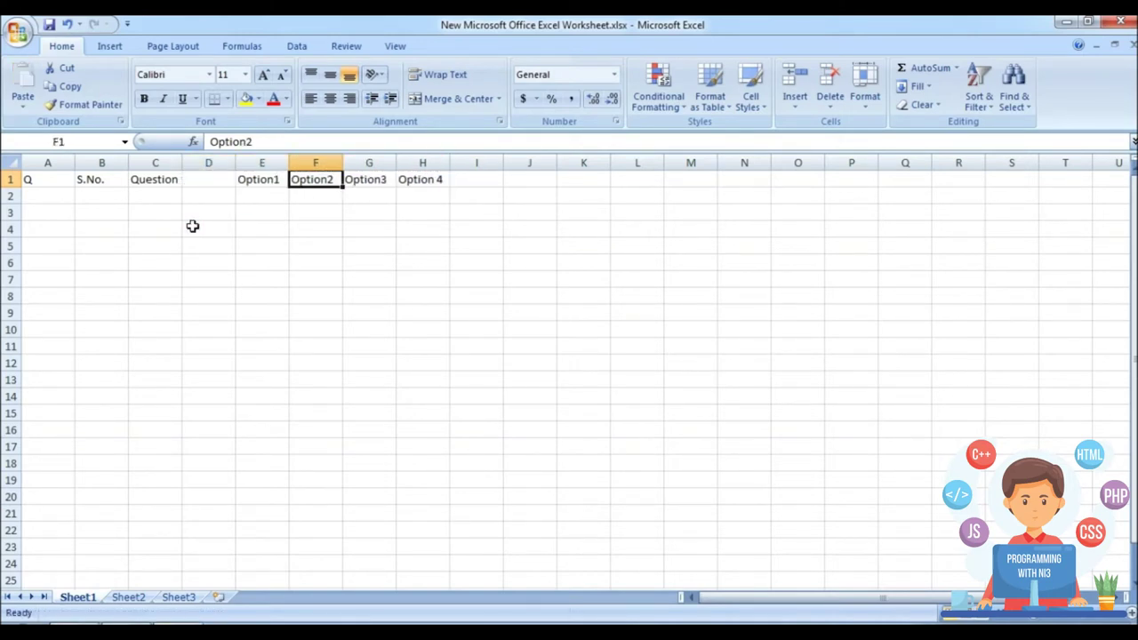
{"action": "key", "text": "shift+Right"}
{"action": "key", "text": "shift+Right"}
{"action": "key", "text": "ctrl+x"}
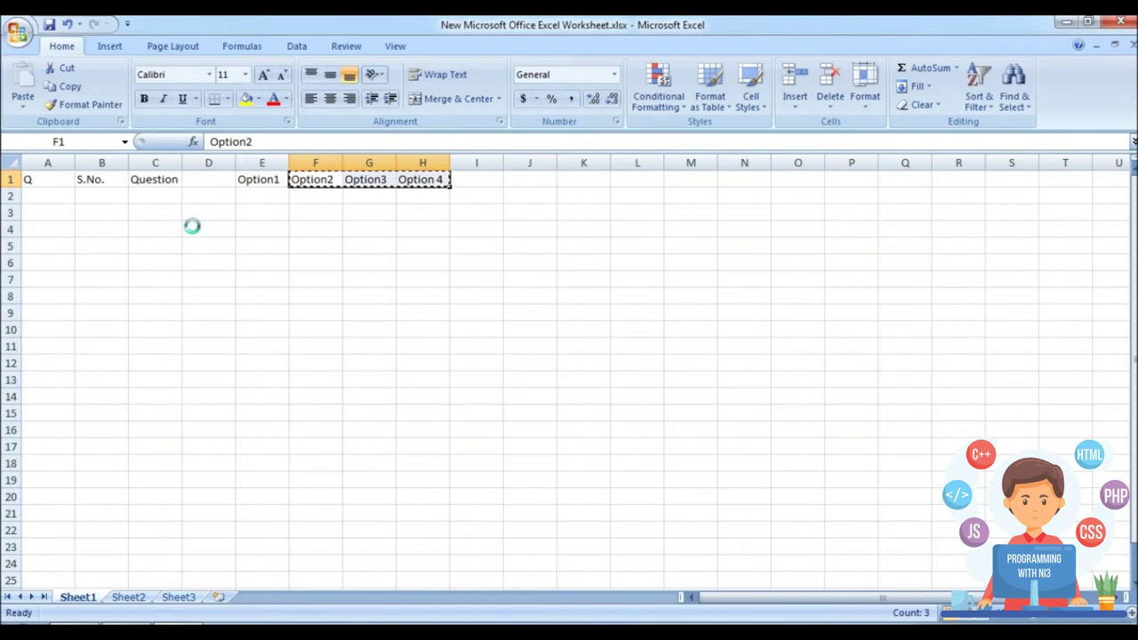
{"action": "key", "text": "Right"}
{"action": "key", "text": "ctrl+v"}
{"action": "key", "text": "Right"}
{"action": "key", "text": "shift+Right"}
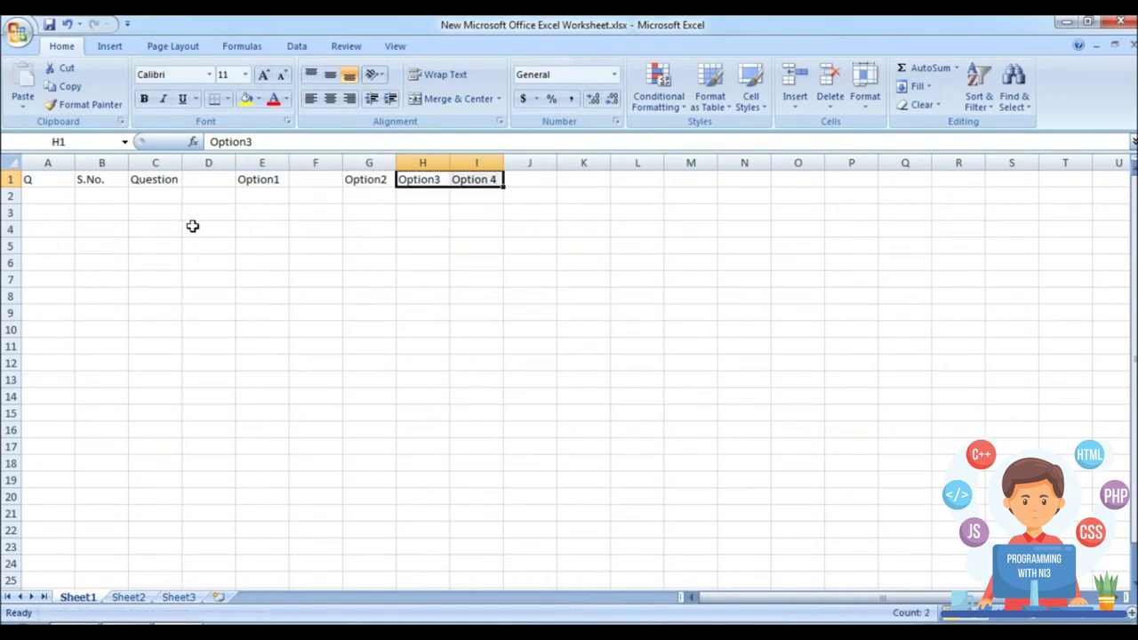
{"action": "key", "text": "ctrl+x"}
{"action": "key", "text": "Right"}
{"action": "key", "text": "ctrl+v"}
{"action": "key", "text": "Left"}
{"action": "key", "text": "Left"}
{"action": "key", "text": "Left"}
{"action": "key", "text": "Left"}
{"action": "key", "text": "Left"}
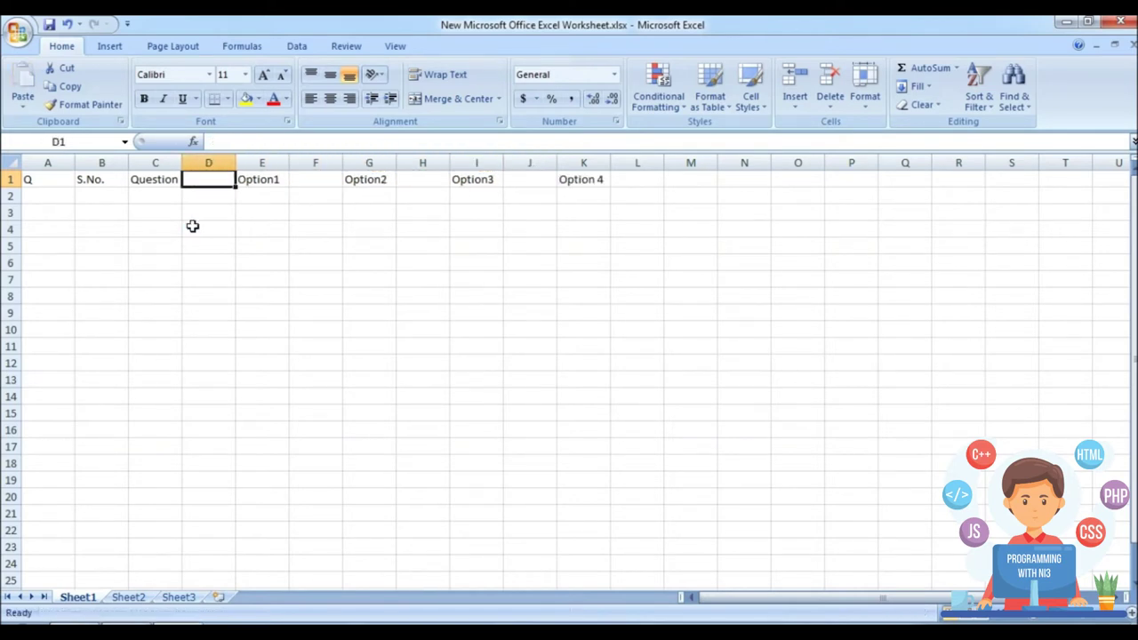
Step: Add the labels a), b), c) and d) in D1, F1, H1 and J1
{"action": "type", "text": "a)"}
{"action": "key", "text": "Tab"}
{"action": "key", "text": "Right"}
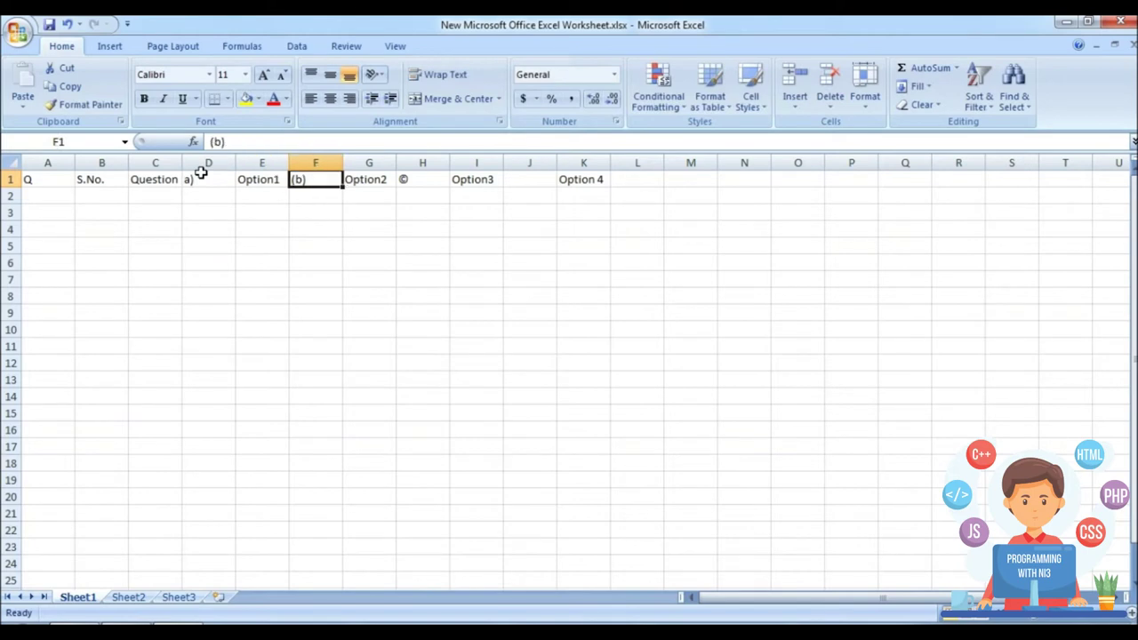
{"action": "type", "text": "b)"}
{"action": "key", "text": "Tab"}
{"action": "key", "text": "Right"}
{"action": "type", "text": "c"}
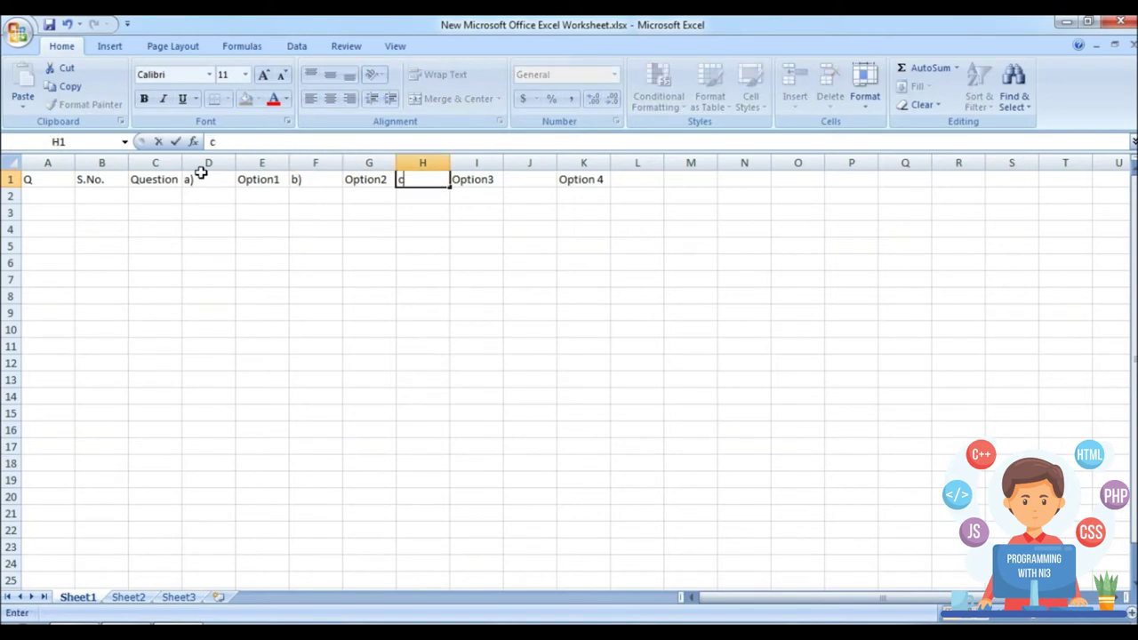
{"action": "key", "text": "Tab"}
{"action": "key", "text": "Right"}
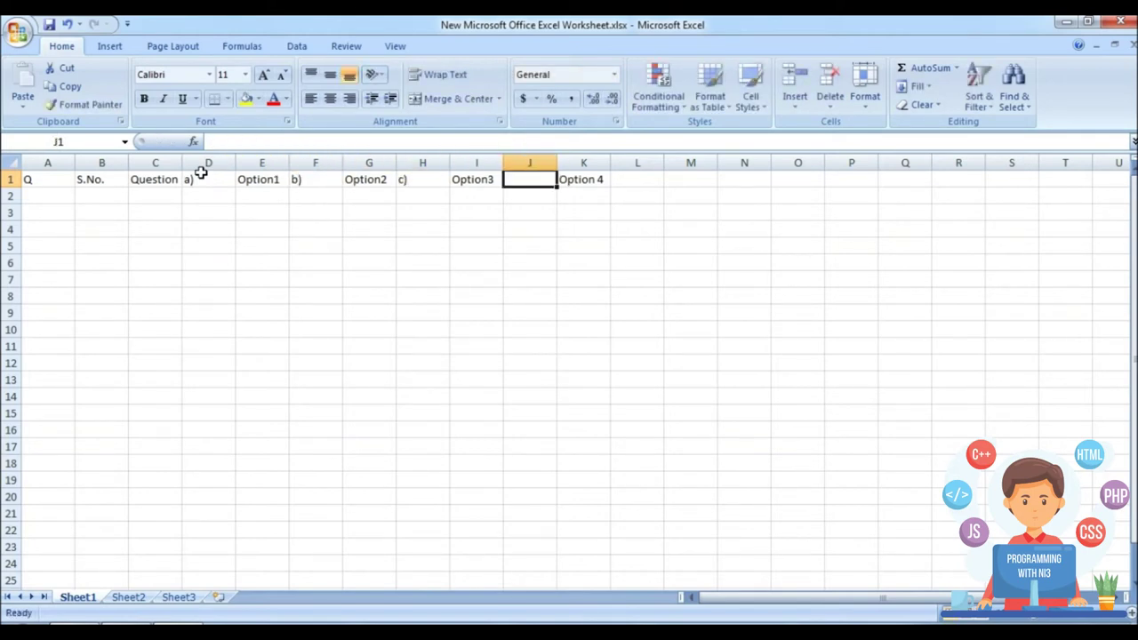
{"action": "type", "text": "d)"}
{"action": "key", "text": "Return"}
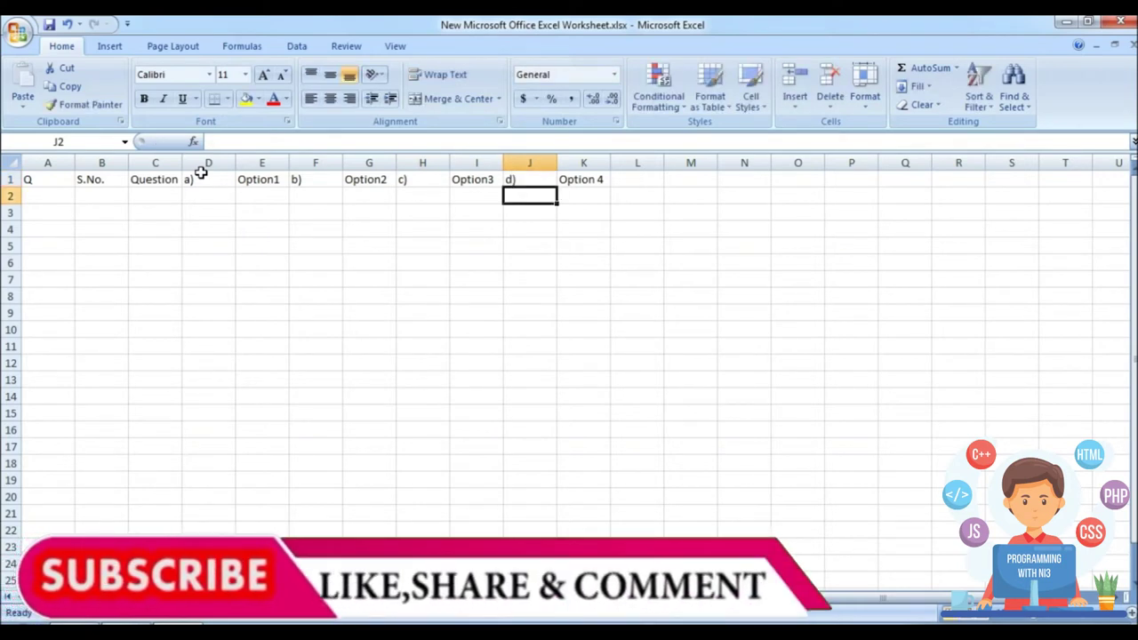
Step: Number the serial column 1 to 6 in B2:B7
{"action": "key", "text": "Left"}
{"action": "key", "text": "Left"}
{"action": "key", "text": "Left"}
{"action": "key", "text": "Left"}
{"action": "key", "text": "Left"}
{"action": "key", "text": "Left"}
{"action": "key", "text": "Left"}
{"action": "key", "text": "Left"}
{"action": "key", "text": "Right"}
{"action": "type", "text": "1"}
{"action": "key", "text": "Return"}
{"action": "type", "text": "2 3 4 5 6"}
{"action": "key", "text": "Return"}
{"action": "key", "text": "Up"}
{"action": "key", "text": "Up"}
{"action": "key", "text": "Up"}
{"action": "key", "text": "Up"}
{"action": "key", "text": "Up"}
{"action": "key", "text": "Up"}
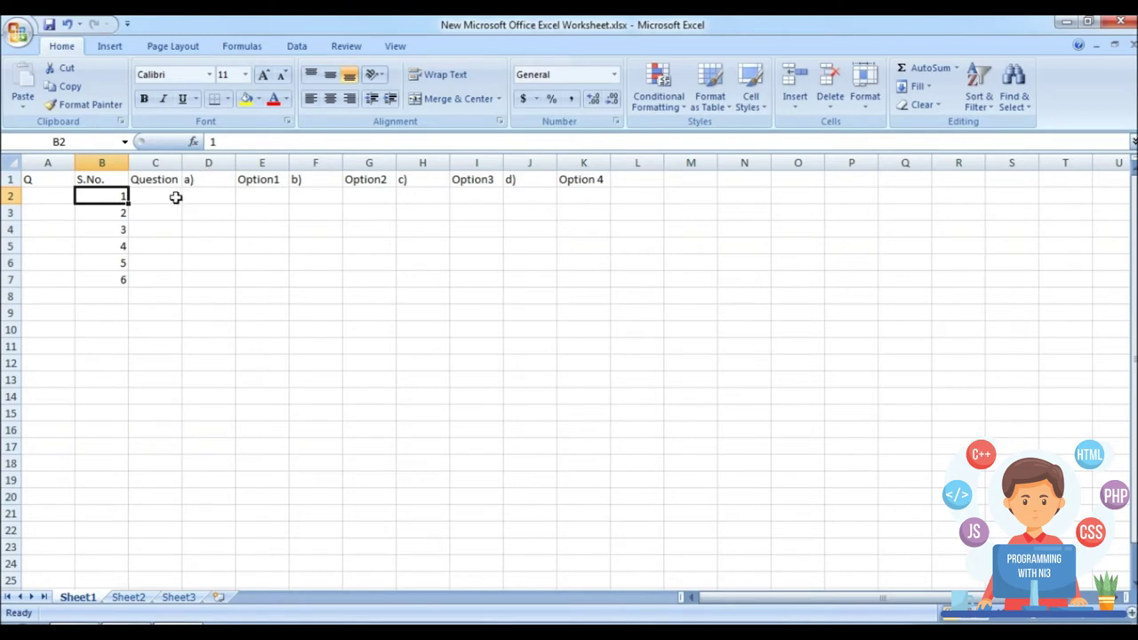
Step: Extend the serial numbers to 23 and fill a) down column D to row 24
{"action": "mouse_move", "coordinate": [108, 196]}
{"action": "left_mouse_down"}
{"action": "mouse_move", "coordinate": [125, 279]}
{"action": "mouse_move", "coordinate": [129, 563]}
{"action": "left_mouse_up"}
{"action": "left_click", "coordinate": [214, 180]}
{"action": "left_click_drag", "start_coordinate": [234, 187], "coordinate": [234, 570]}
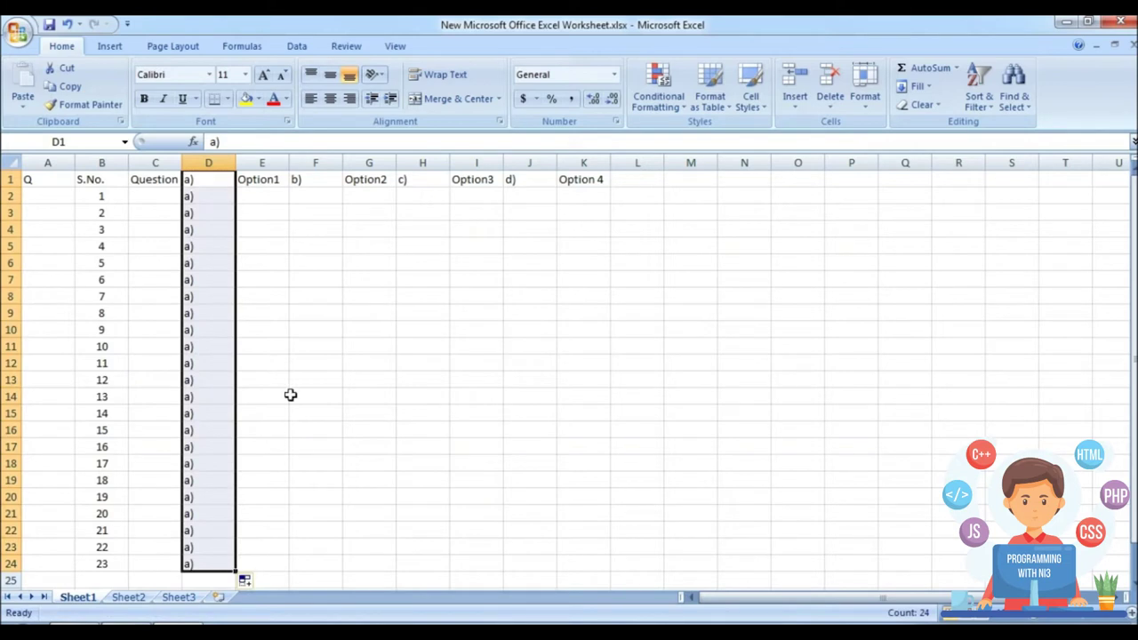
Step: Try filling the option headers down the columns, then undo the unwanted fills
{"action": "left_click", "coordinate": [260, 181]}
{"action": "mouse_move", "coordinate": [244, 179]}
{"action": "left_mouse_down"}
{"action": "mouse_move", "coordinate": [594, 180]}
{"action": "mouse_move", "coordinate": [641, 405]}
{"action": "mouse_move", "coordinate": [581, 568]}
{"action": "left_mouse_up"}
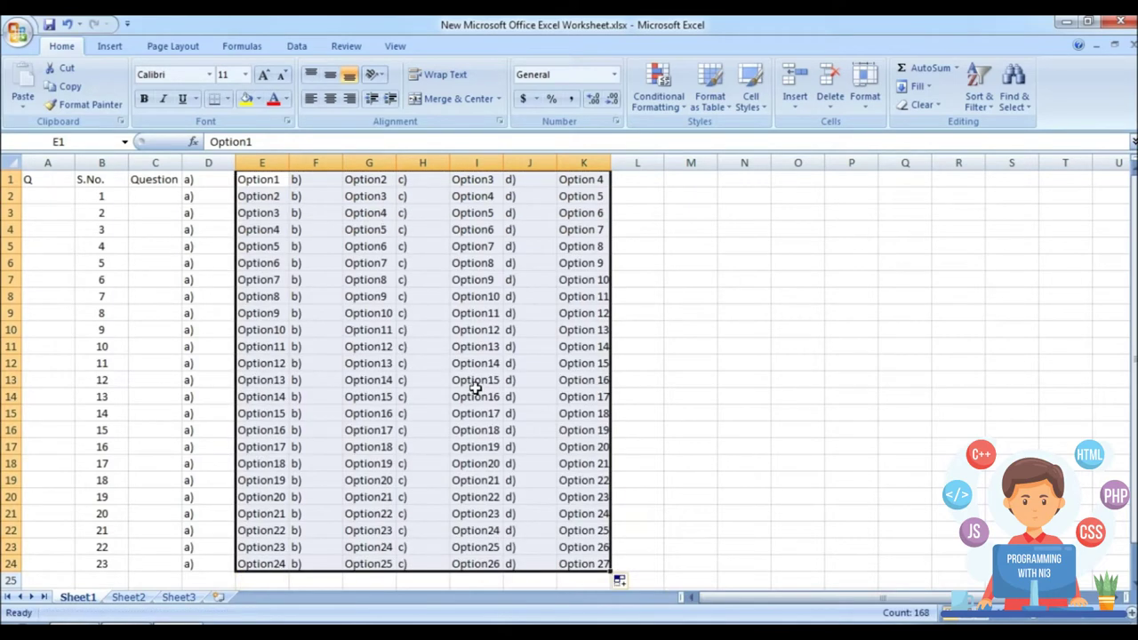
{"action": "key", "text": "ctrl+z"}
{"action": "left_click", "coordinate": [688, 282]}
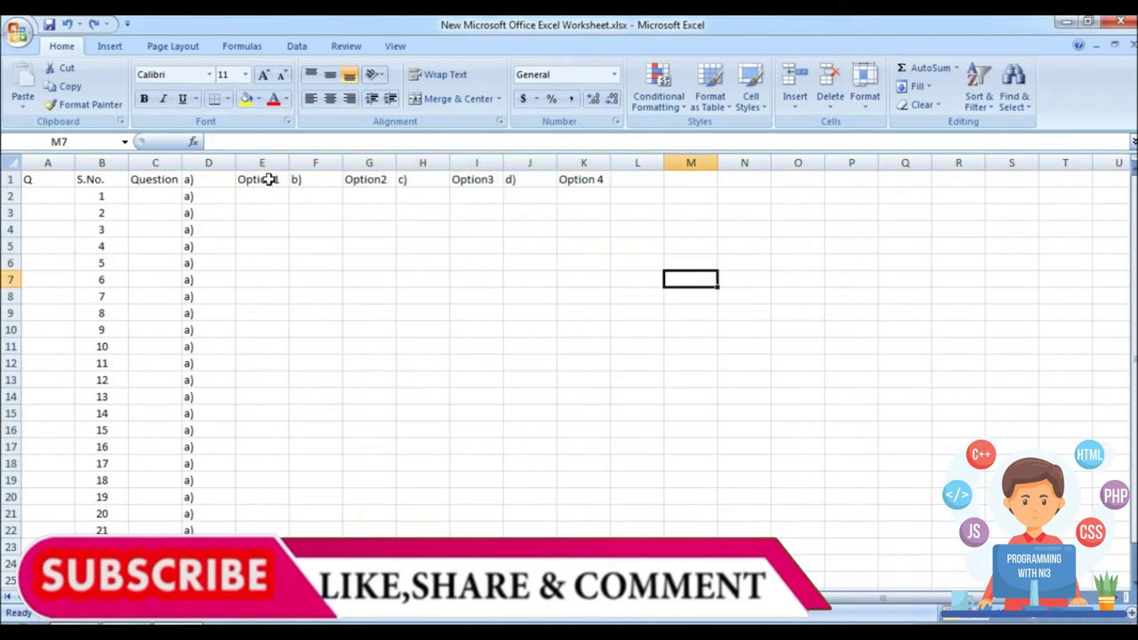
{"action": "left_click", "coordinate": [264, 183]}
{"action": "mouse_move", "coordinate": [279, 179]}
{"action": "left_mouse_down"}
{"action": "mouse_move", "coordinate": [320, 180]}
{"action": "mouse_move", "coordinate": [337, 570]}
{"action": "left_mouse_up"}
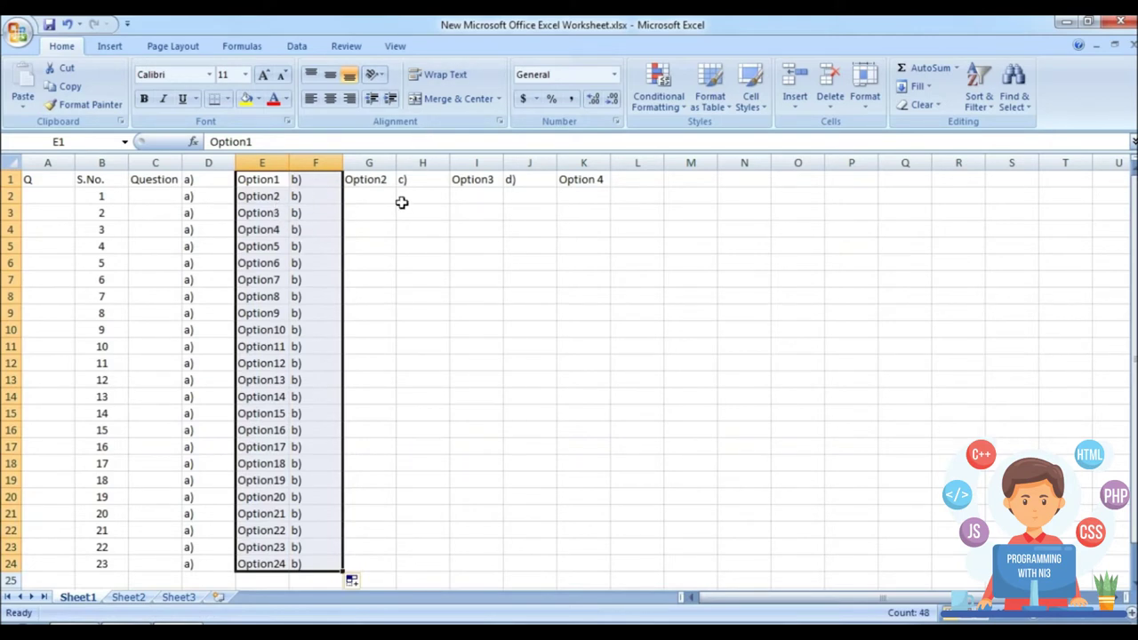
{"action": "key", "text": "ctrl+z"}
{"action": "left_click", "coordinate": [442, 256]}
Step: Copy Option1 into E2:E4, then fill it down column E to the last row
{"action": "left_click", "coordinate": [272, 183]}
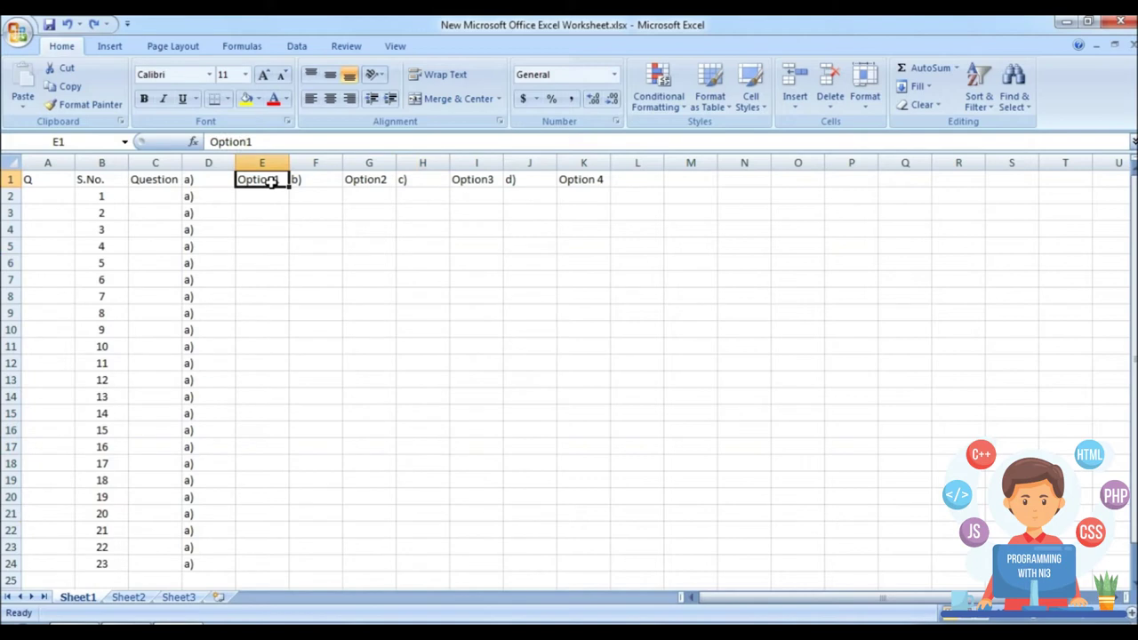
{"action": "key", "text": "ctrl+c"}
{"action": "left_click", "coordinate": [258, 196]}
{"action": "key", "text": "ctrl+v"}
{"action": "left_click", "coordinate": [268, 212]}
{"action": "key", "text": "ctrl+v"}
{"action": "left_click", "coordinate": [272, 229]}
{"action": "key", "text": "ctrl+v"}
{"action": "left_click", "coordinate": [422, 263]}
{"action": "left_click_drag", "start_coordinate": [281, 183], "coordinate": [257, 569]}
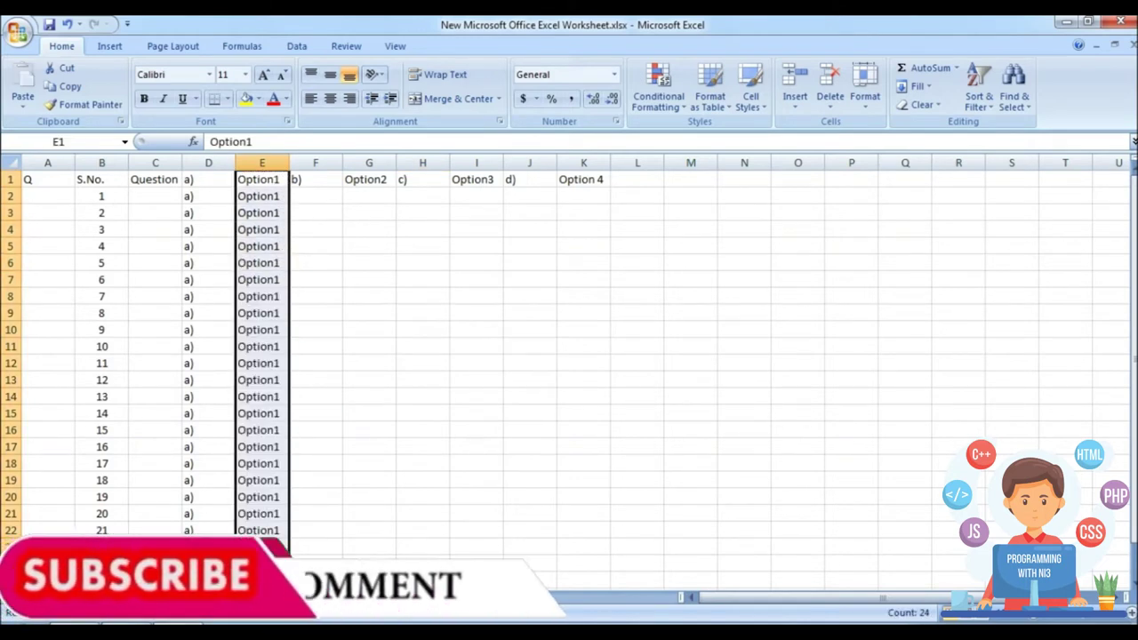
Step: Copy the b) through Option 4 labels into row 2, then undo the incrementing fill below
{"action": "left_click", "coordinate": [444, 246]}
{"action": "left_click_drag", "start_coordinate": [299, 179], "coordinate": [571, 179]}
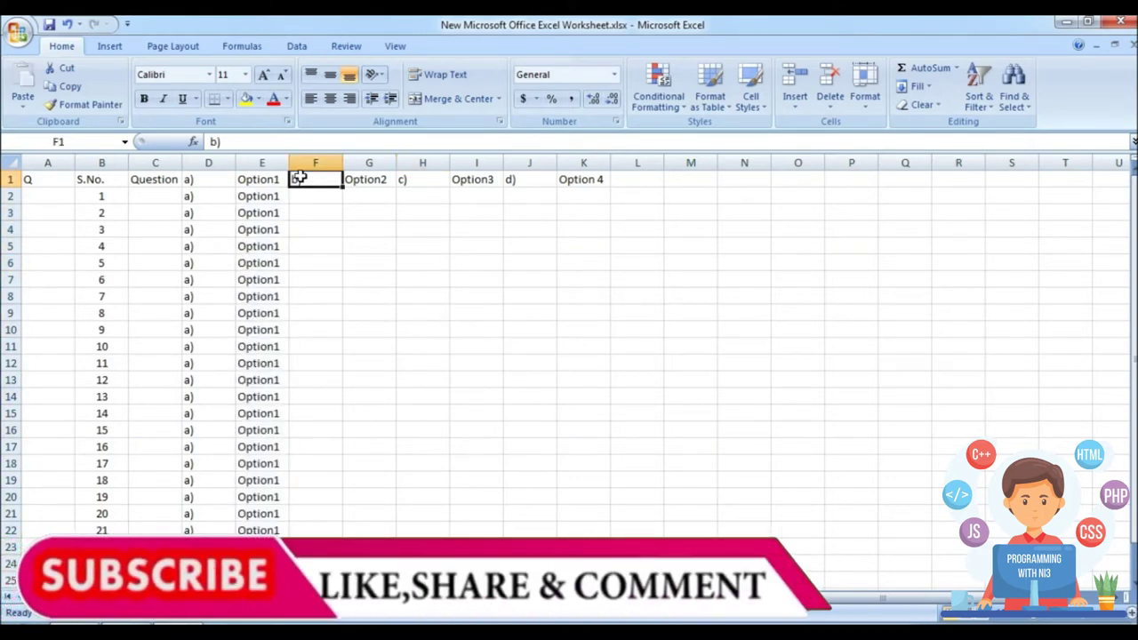
{"action": "key", "text": "ctrl+c"}
{"action": "left_click", "coordinate": [314, 196]}
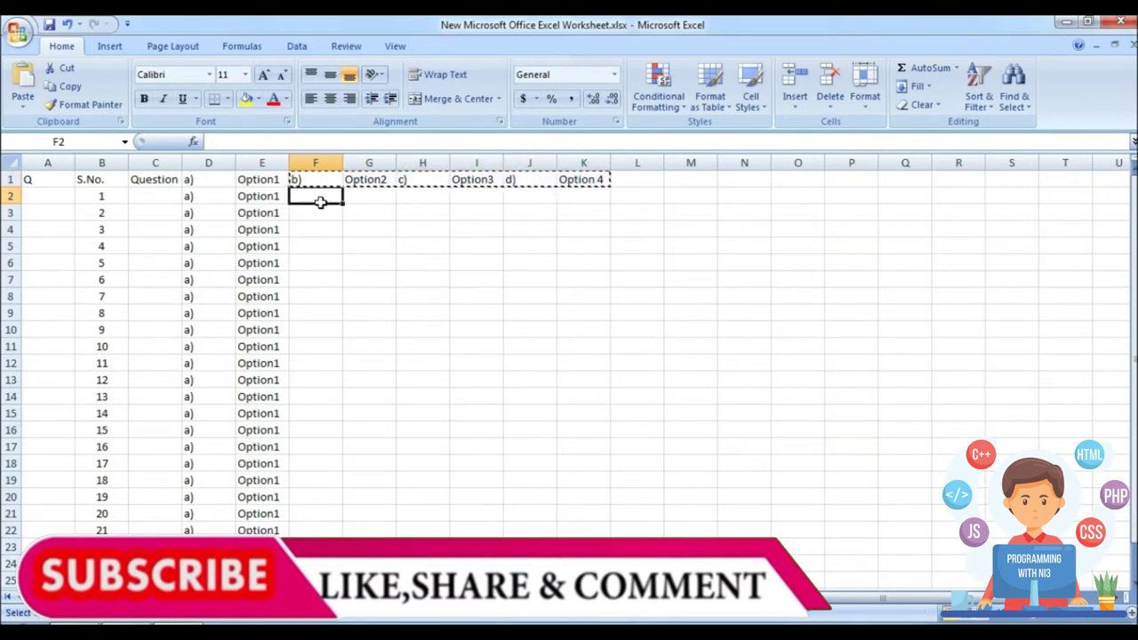
{"action": "key", "text": "ctrl+v"}
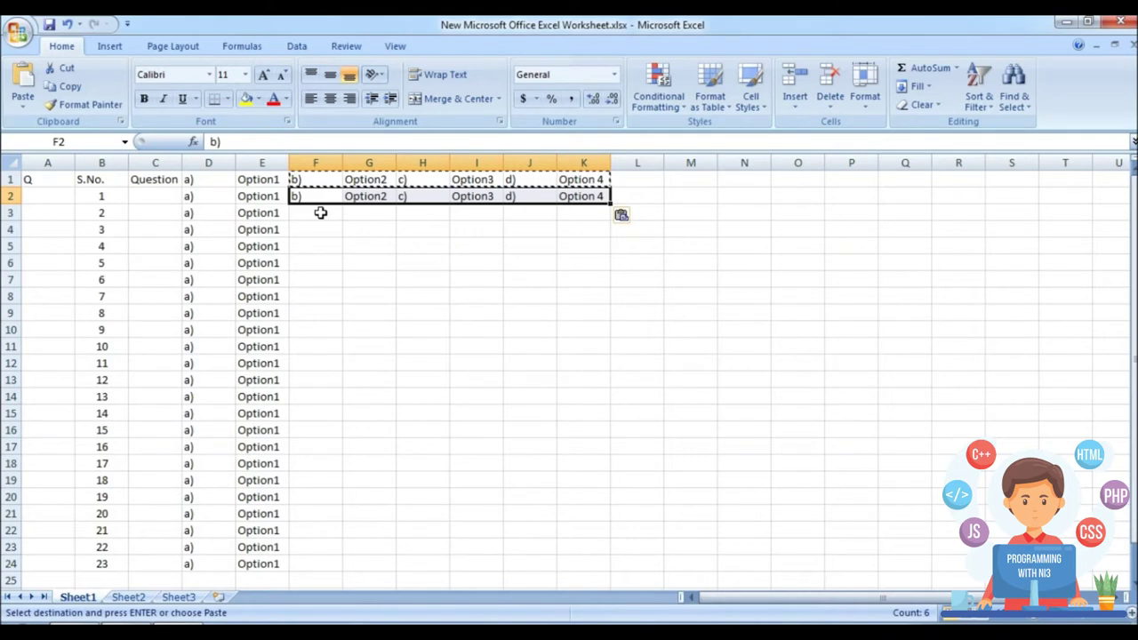
{"action": "mouse_move", "coordinate": [612, 204]}
{"action": "left_mouse_down"}
{"action": "mouse_move", "coordinate": [607, 462]}
{"action": "mouse_move", "coordinate": [612, 233]}
{"action": "left_mouse_up"}
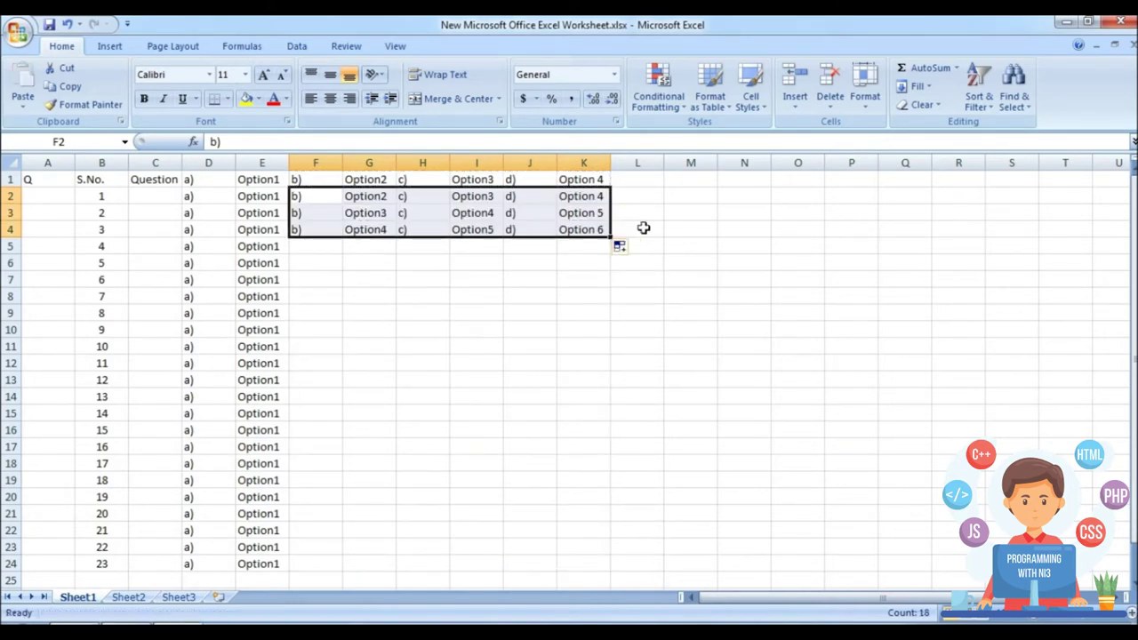
{"action": "left_click", "coordinate": [690, 163]}
{"action": "key", "text": "ctrl+z"}
{"action": "left_click", "coordinate": [691, 262]}
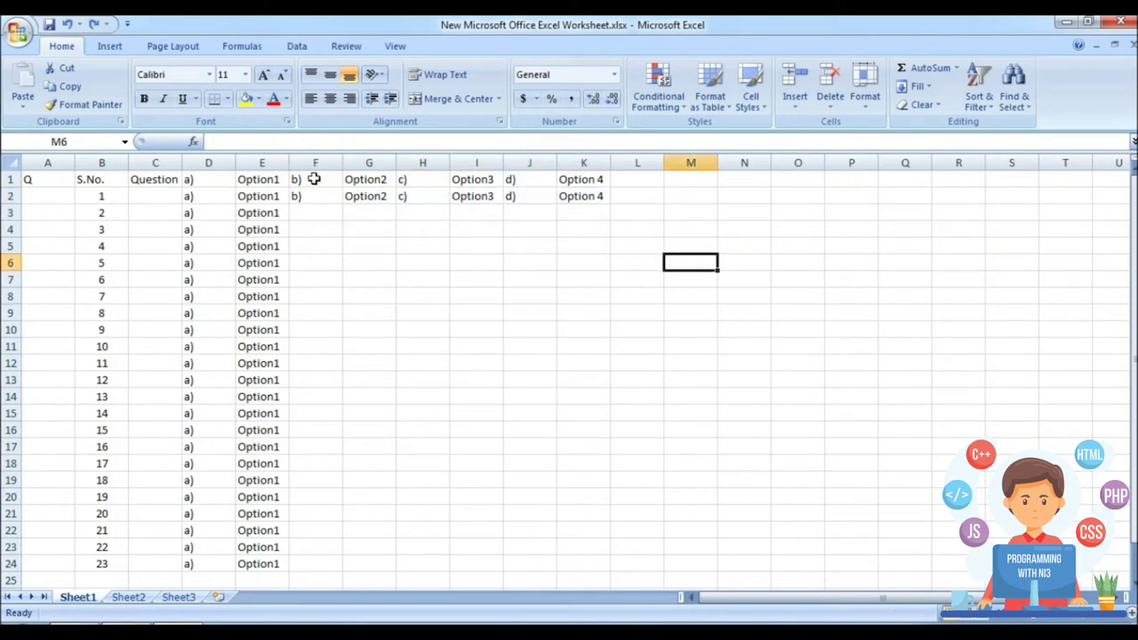
Step: Copy F1:K2 and paste it over F3:K24 so every row has the option labels
{"action": "left_click_drag", "start_coordinate": [316, 179], "coordinate": [594, 197]}
{"action": "key", "text": "ctrl+c"}
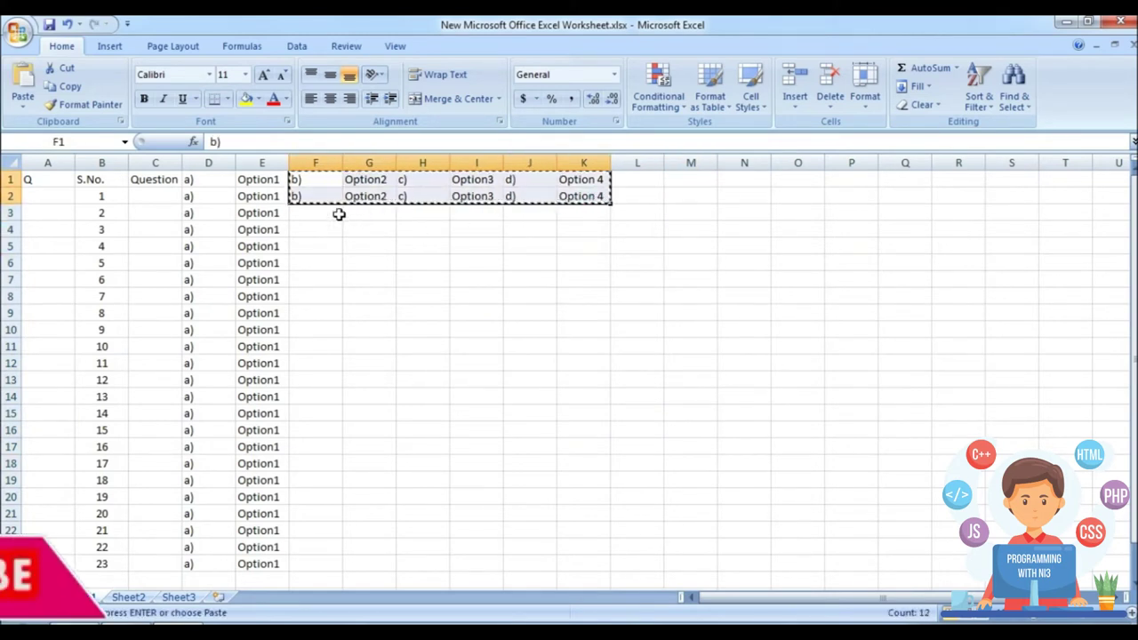
{"action": "left_click_drag", "start_coordinate": [315, 213], "coordinate": [595, 529]}
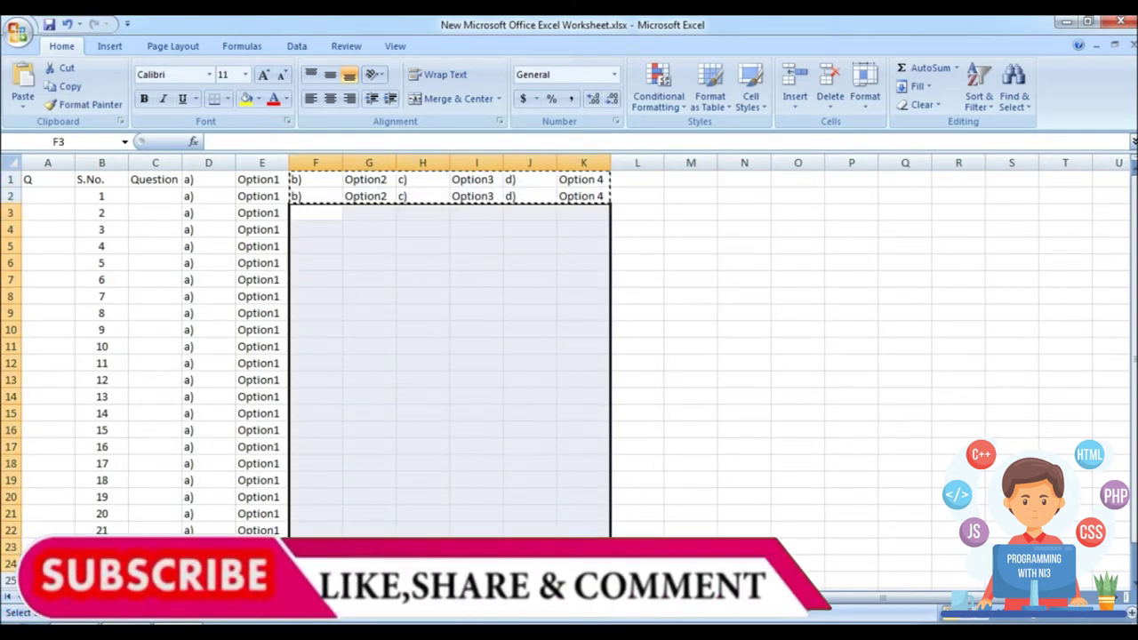
{"action": "key", "text": "ctrl+v"}
{"action": "left_click", "coordinate": [663, 296]}
{"action": "key", "text": "Escape"}
{"action": "left_click", "coordinate": [705, 262]}
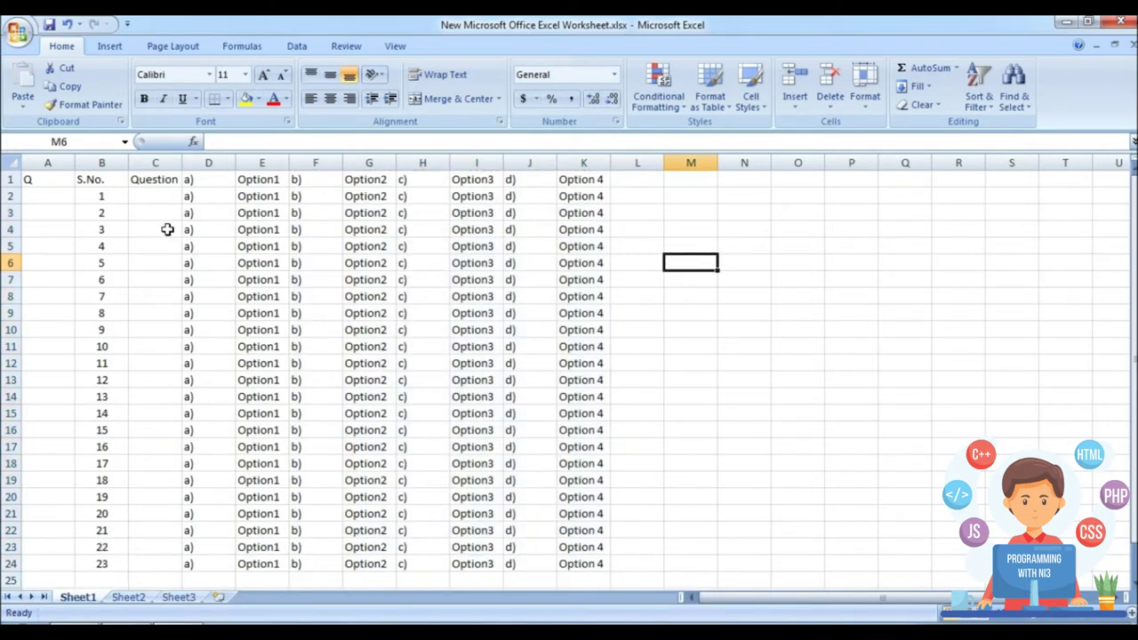
{"action": "left_click", "coordinate": [162, 195]}
{"action": "left_click", "coordinate": [151, 175]}
{"action": "left_click", "coordinate": [159, 197]}
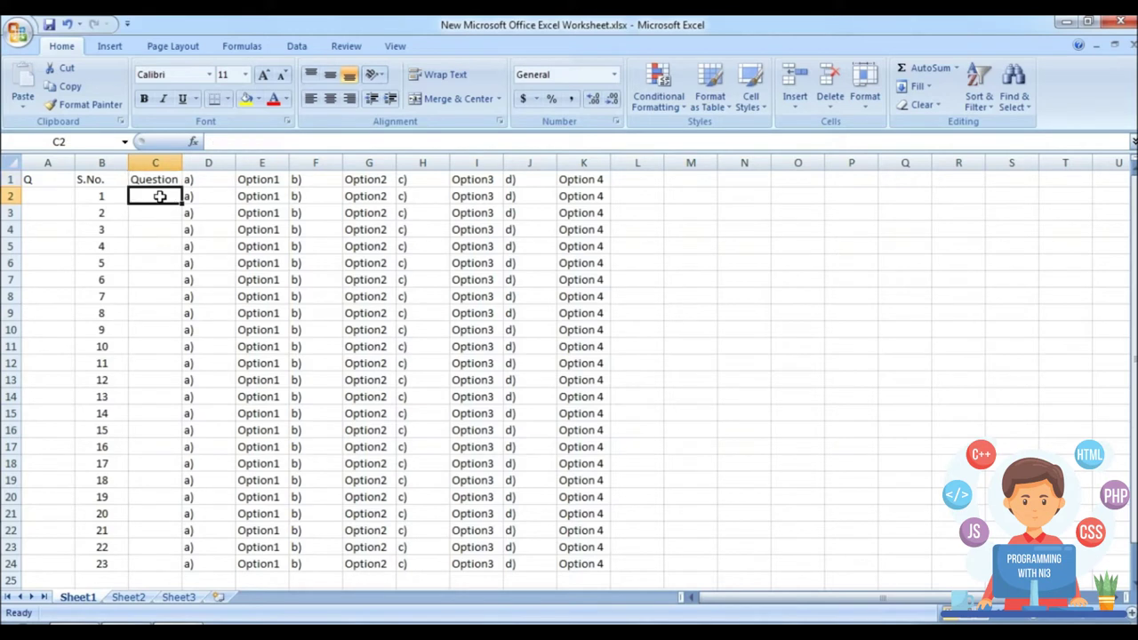
Step: Enter 'This is my question' in C2 and fill it down to row 24
{"action": "type", "text": "This is my question"}
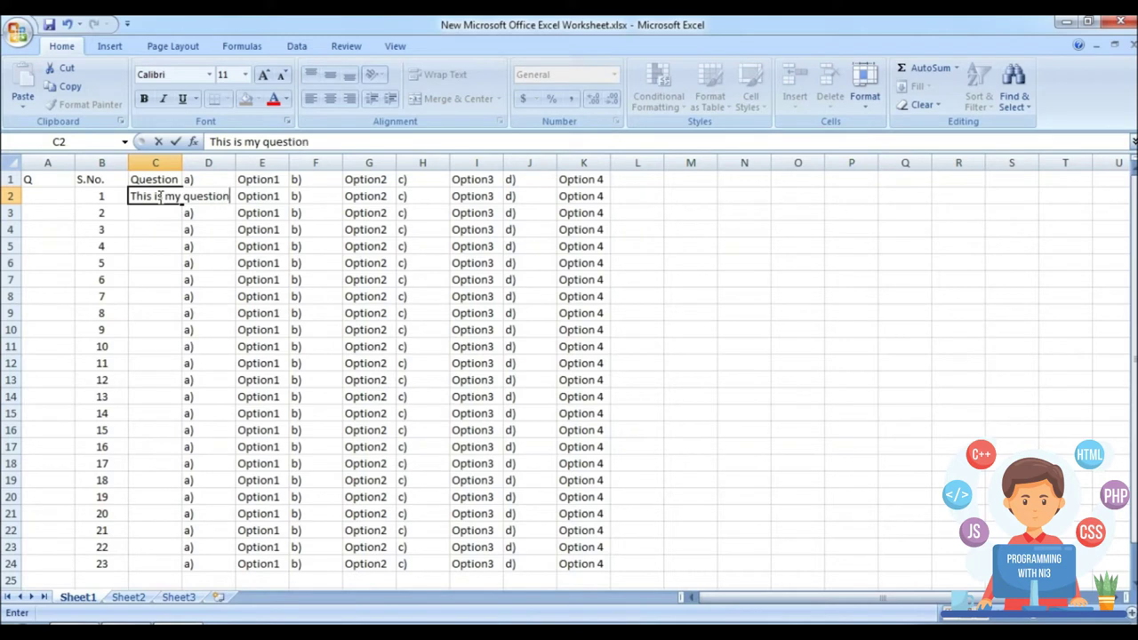
{"action": "key", "text": "Return"}
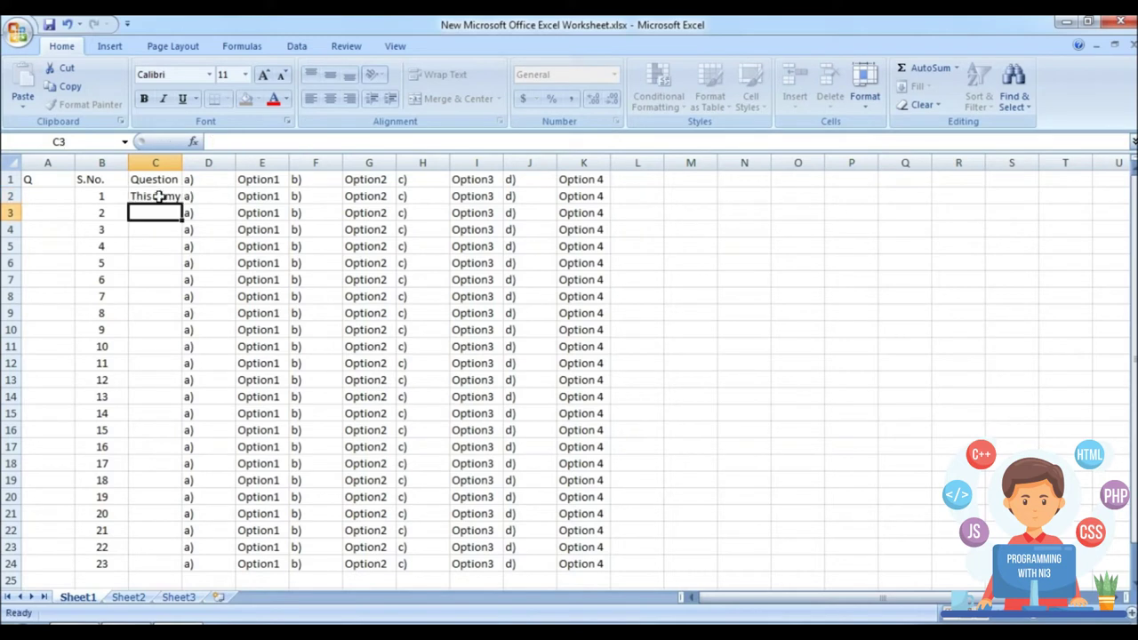
{"action": "left_click", "coordinate": [155, 195]}
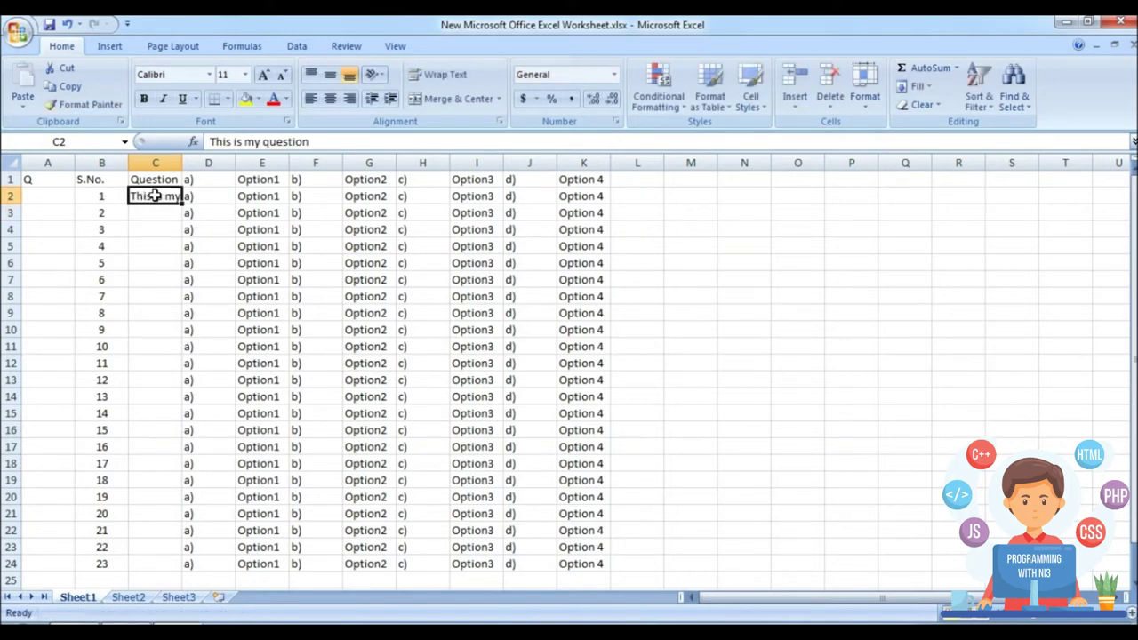
{"action": "left_click_drag", "start_coordinate": [183, 205], "coordinate": [190, 567]}
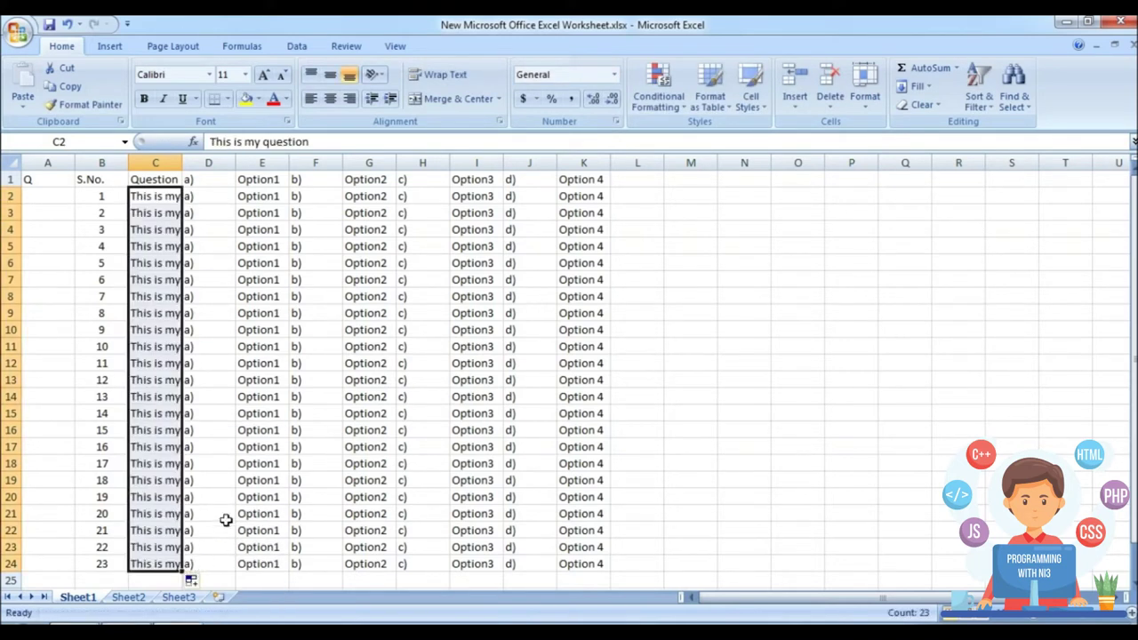
Step: Fill Q down column A to row 24 and autofit column A
{"action": "left_click", "coordinate": [51, 183]}
{"action": "left_click_drag", "start_coordinate": [74, 188], "coordinate": [74, 569]}
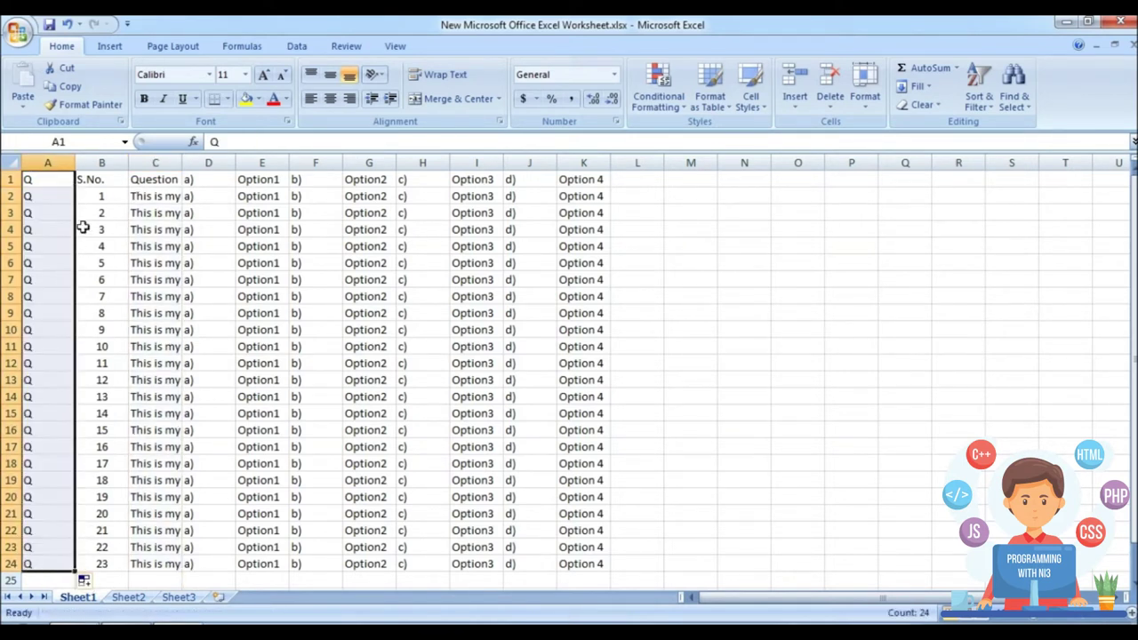
{"action": "double_click", "coordinate": [74, 163]}
{"action": "left_click", "coordinate": [107, 228]}
Step: Make the header row A1:K1 bold, then close Excel
{"action": "left_click_drag", "start_coordinate": [27, 178], "coordinate": [544, 179]}
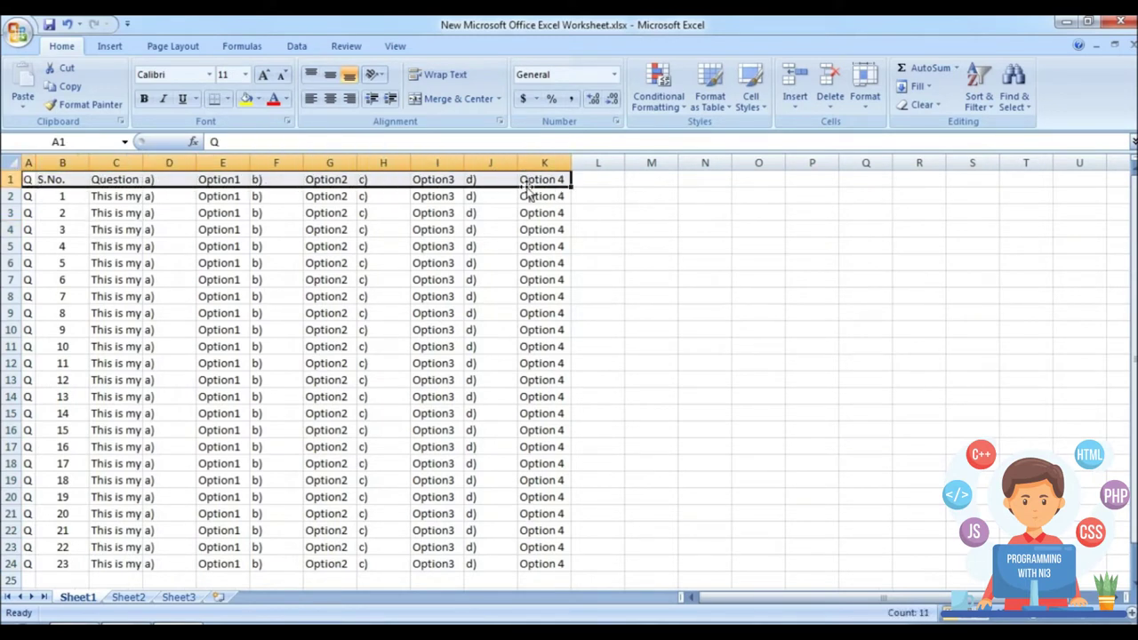
{"action": "left_click", "coordinate": [143, 98]}
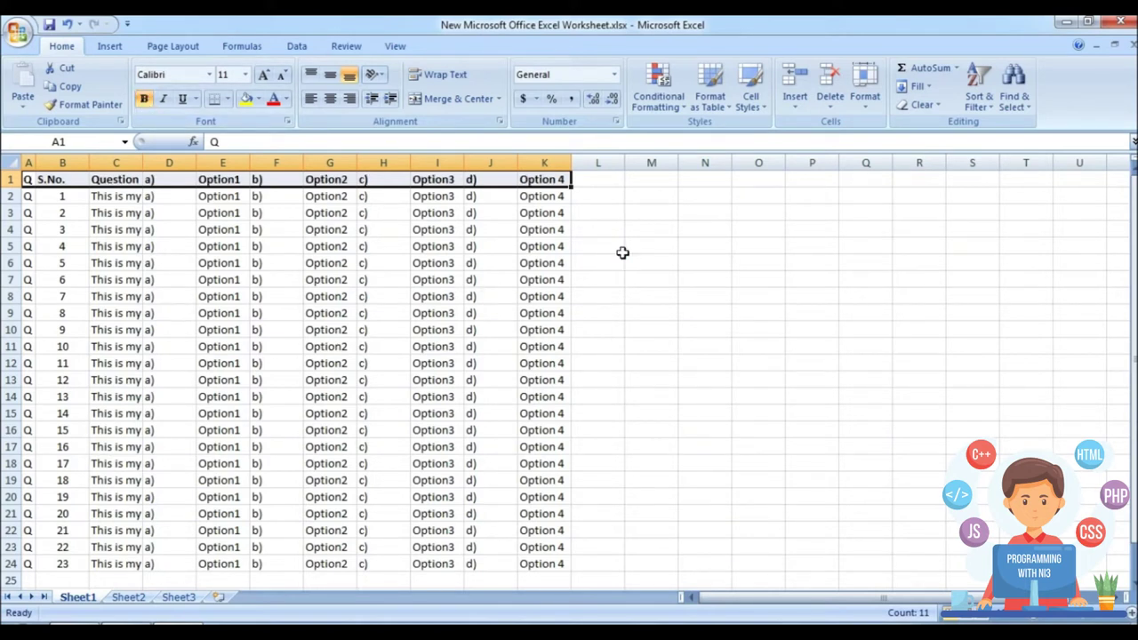
{"action": "left_click", "coordinate": [686, 293]}
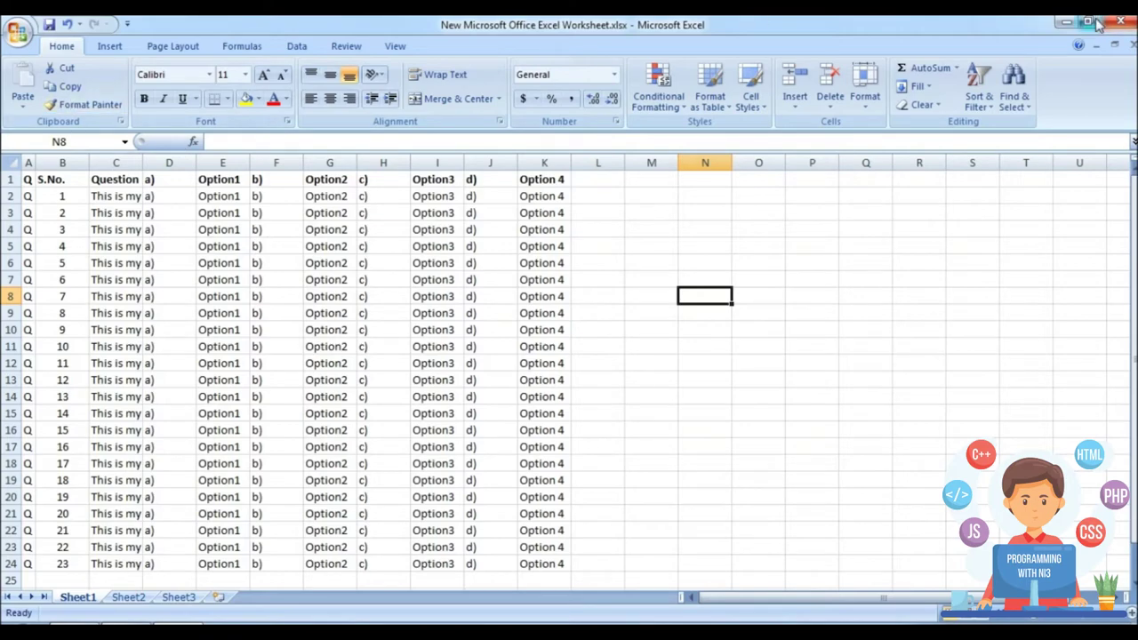
{"action": "left_click", "coordinate": [1133, 22]}
Step: Rename the workbook to 'my mcqs'
{"action": "right_click", "coordinate": [364, 218]}
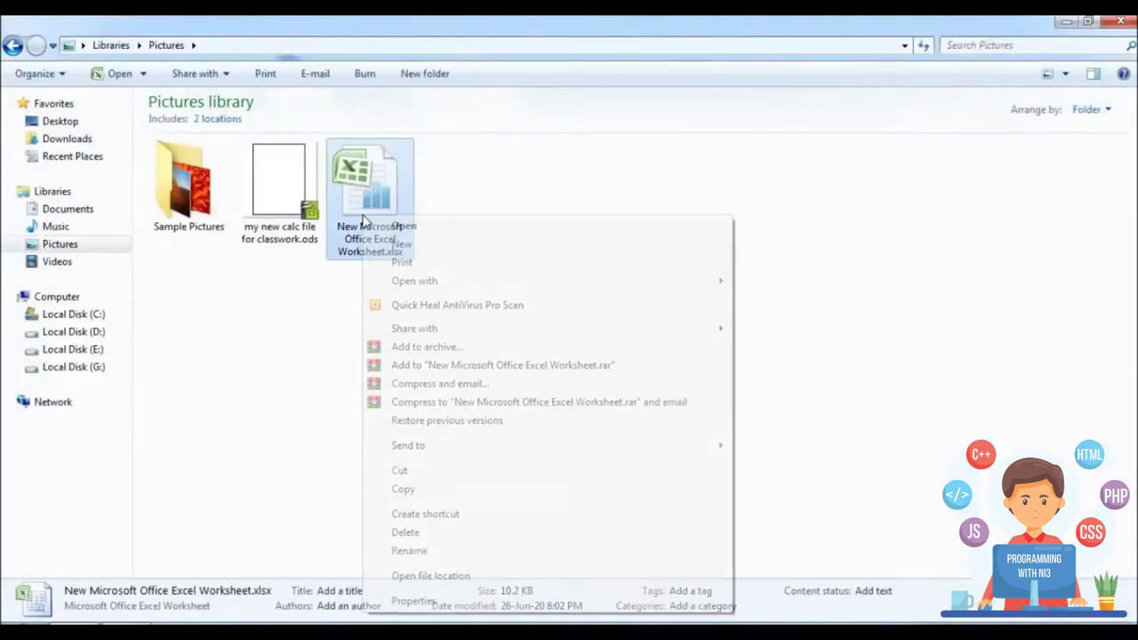
{"action": "left_click", "coordinate": [425, 552]}
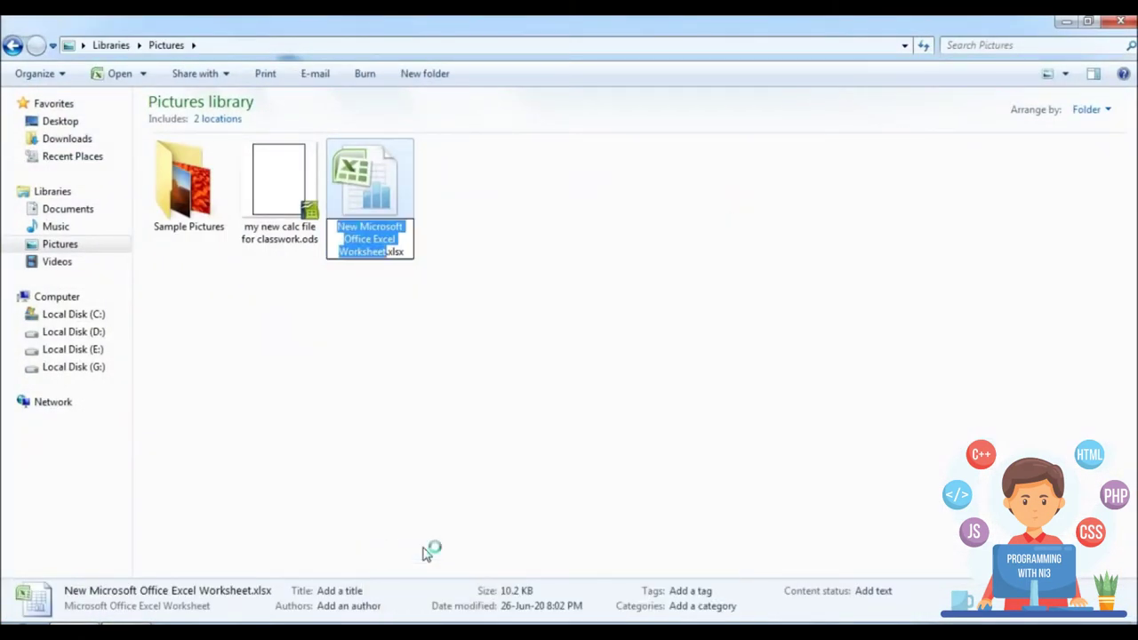
{"action": "type", "text": "my mcqs"}
{"action": "key", "text": "Return"}
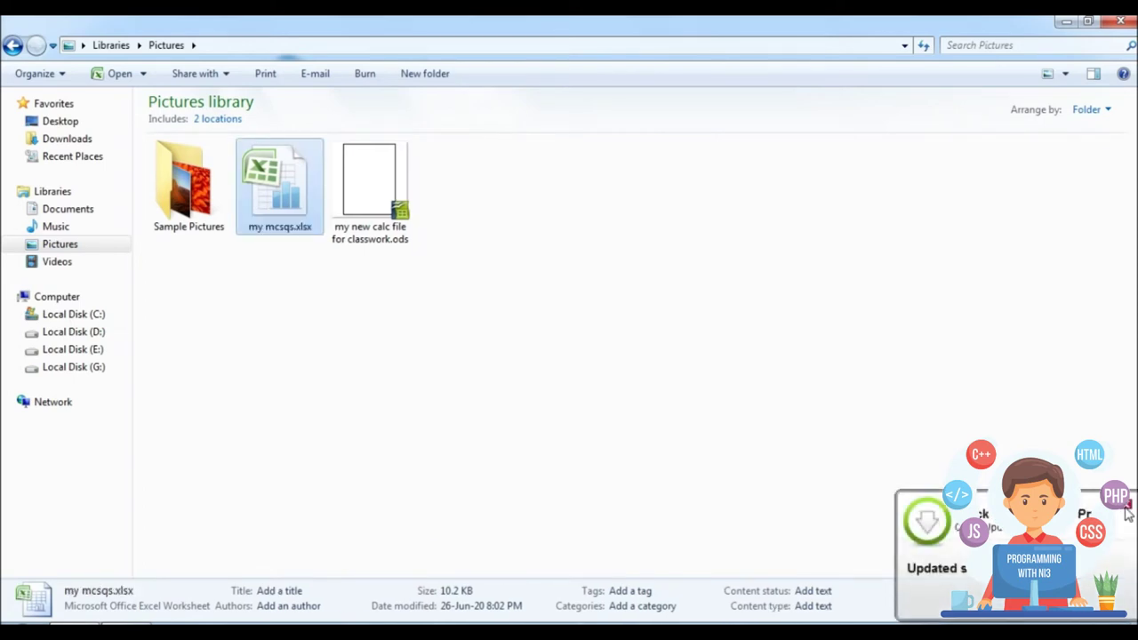
{"action": "left_click", "coordinate": [871, 344]}
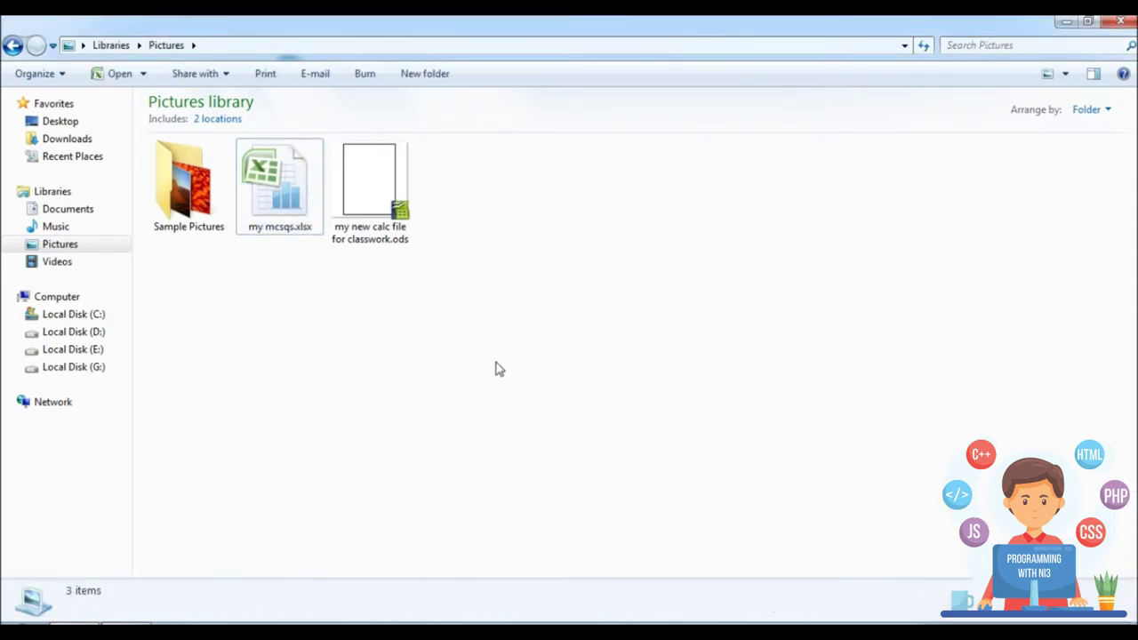
Step: Look through the folder's New item submenu without creating anything, then bring up the Start menu
{"action": "right_click", "coordinate": [543, 257]}
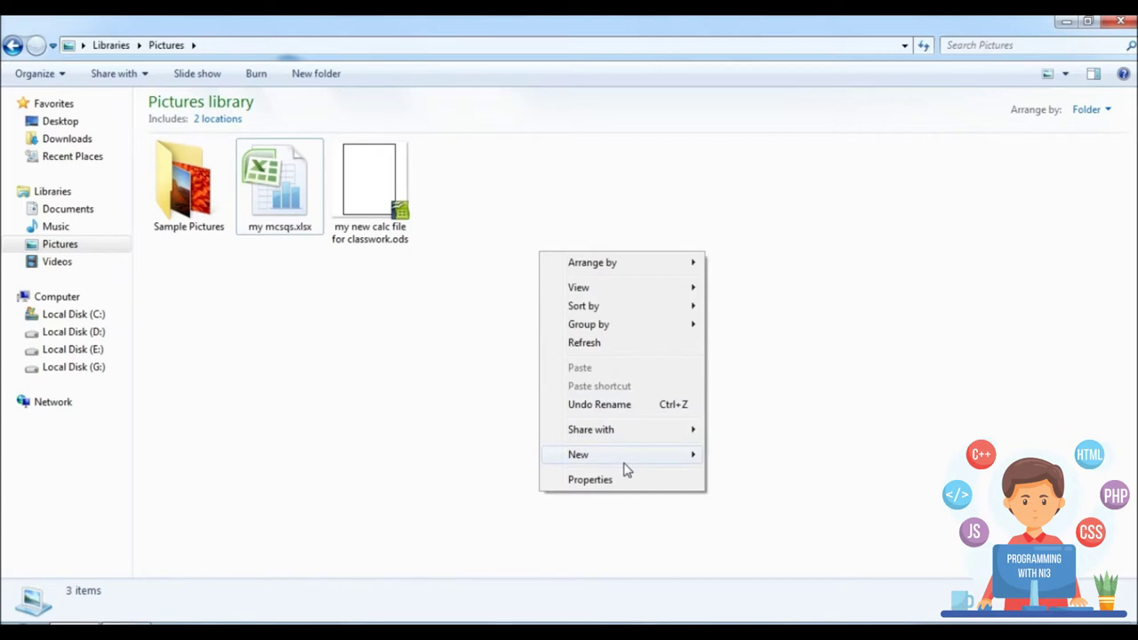
{"action": "mouse_move", "coordinate": [621, 459]}
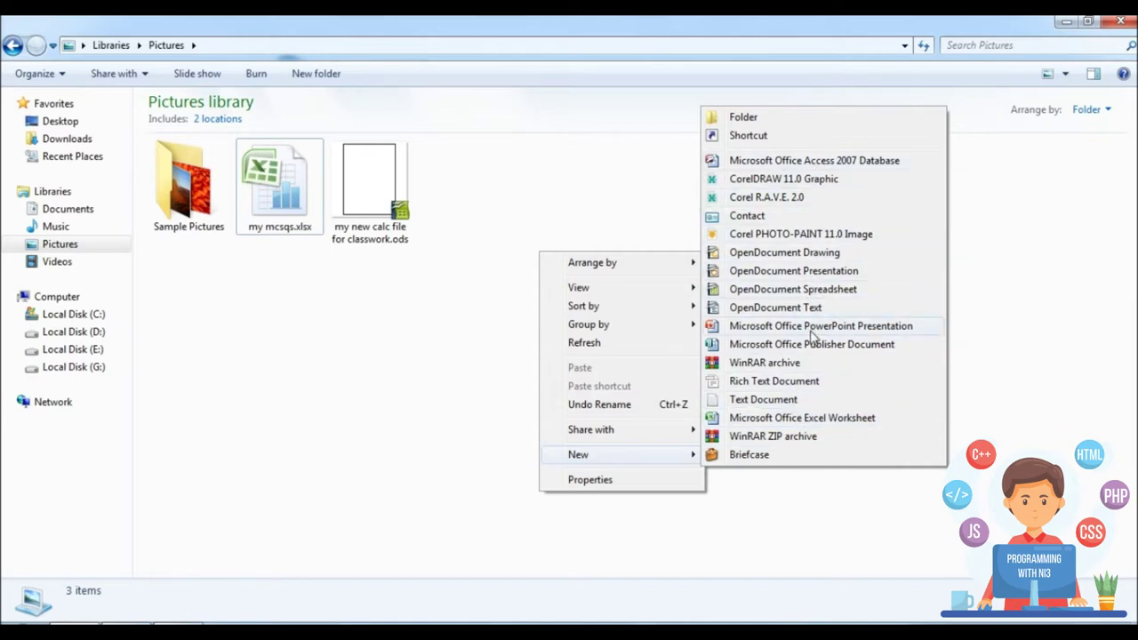
{"action": "left_click", "coordinate": [1053, 308]}
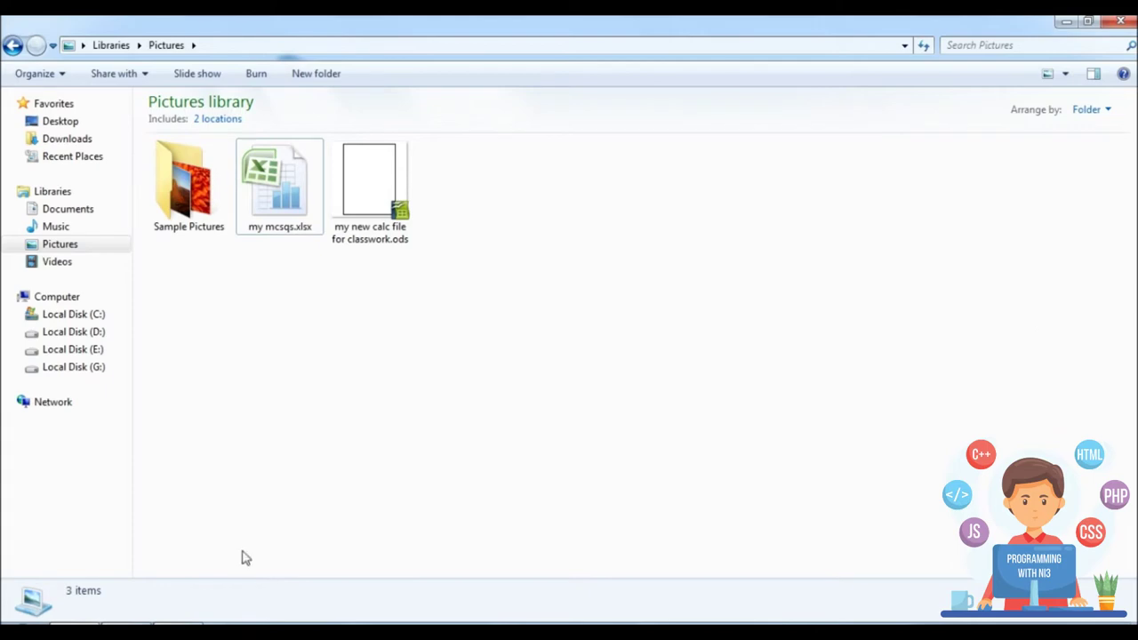
{"action": "key", "text": "super"}
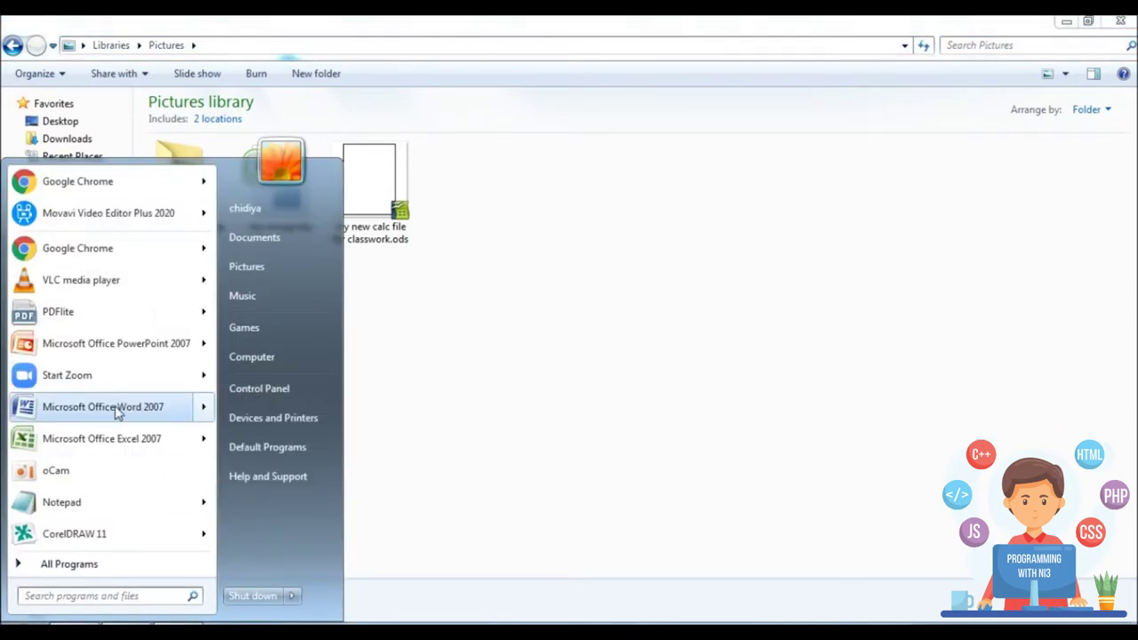
Step: Launch Word 2007 and save the blank document as 'my format' in the Pictures library
{"action": "left_click", "coordinate": [117, 407]}
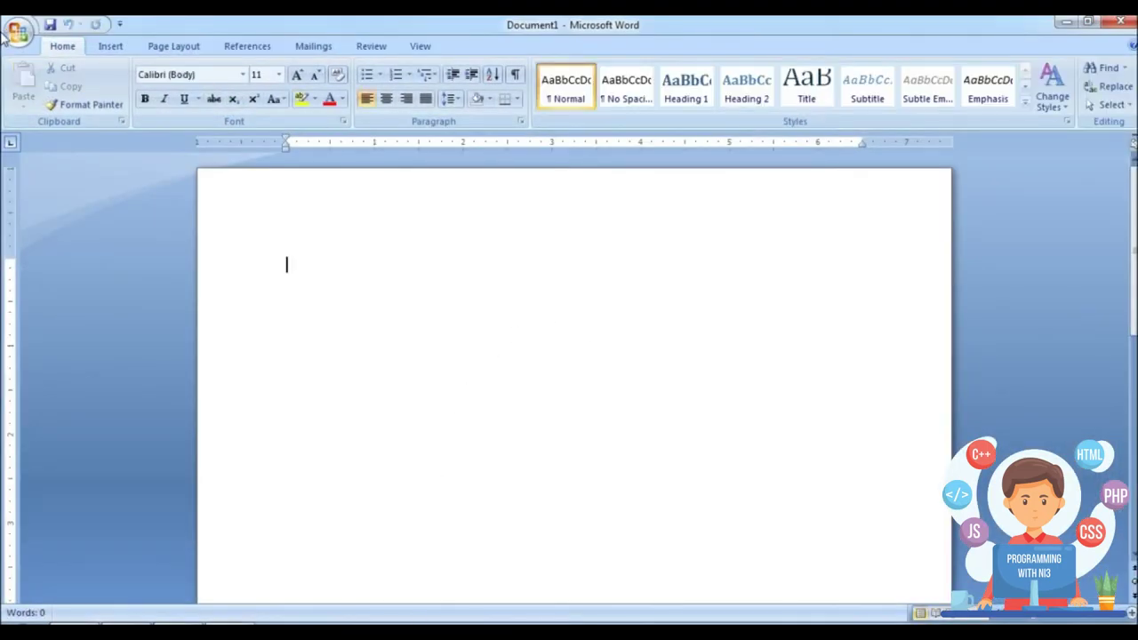
{"action": "left_click", "coordinate": [14, 36]}
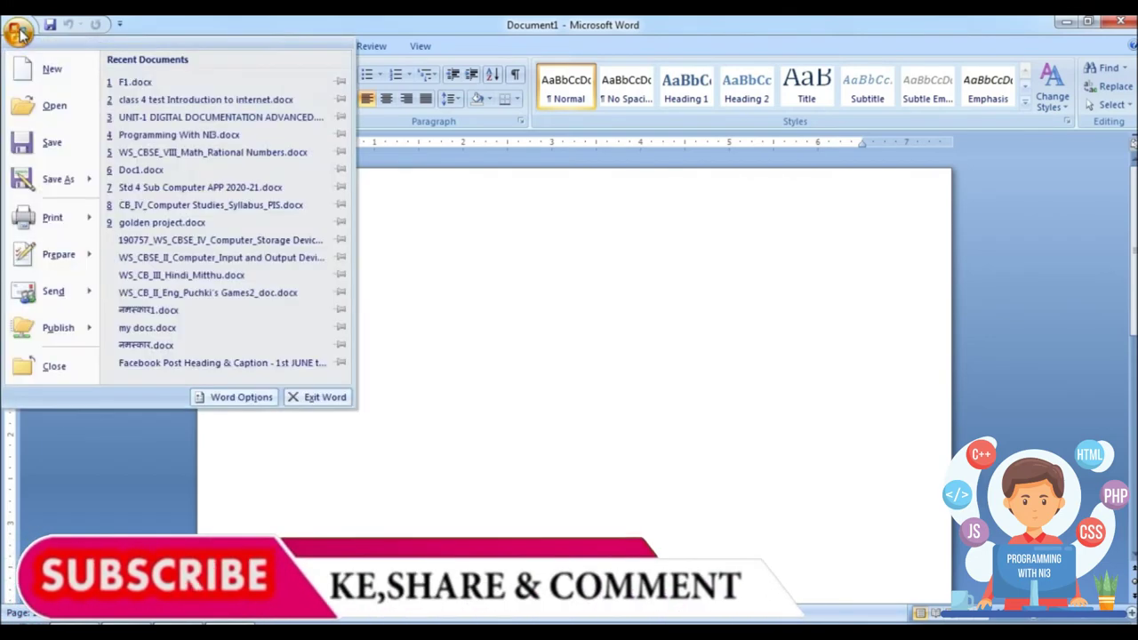
{"action": "left_click", "coordinate": [75, 149]}
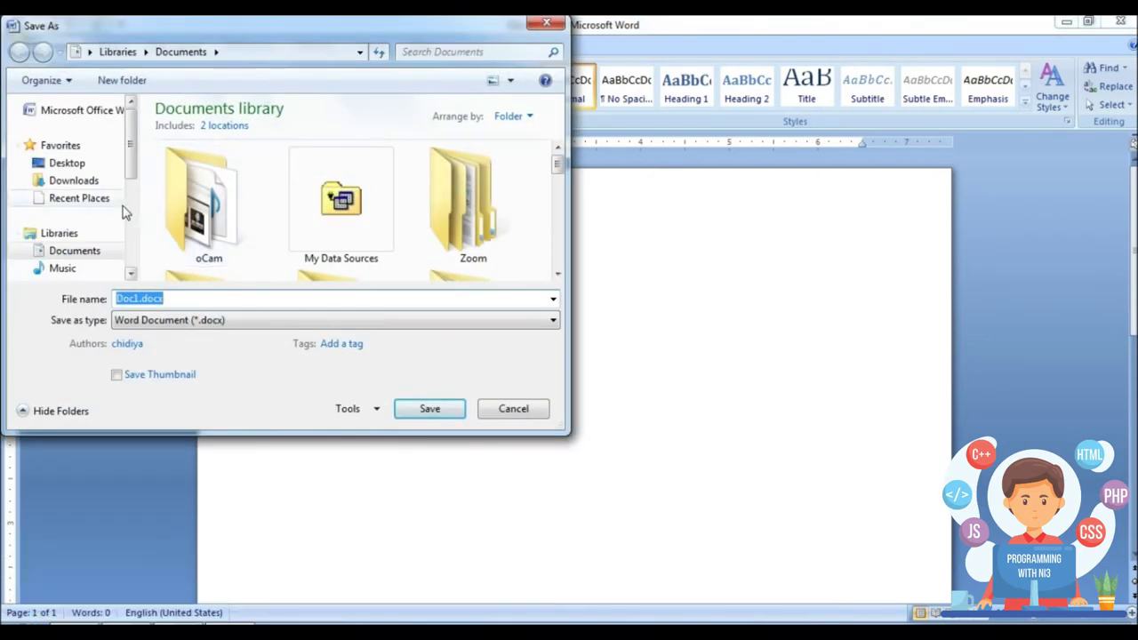
{"action": "mouse_move", "coordinate": [131, 155]}
{"action": "left_mouse_down"}
{"action": "mouse_move", "coordinate": [138, 253]}
{"action": "mouse_move", "coordinate": [131, 152]}
{"action": "left_mouse_up"}
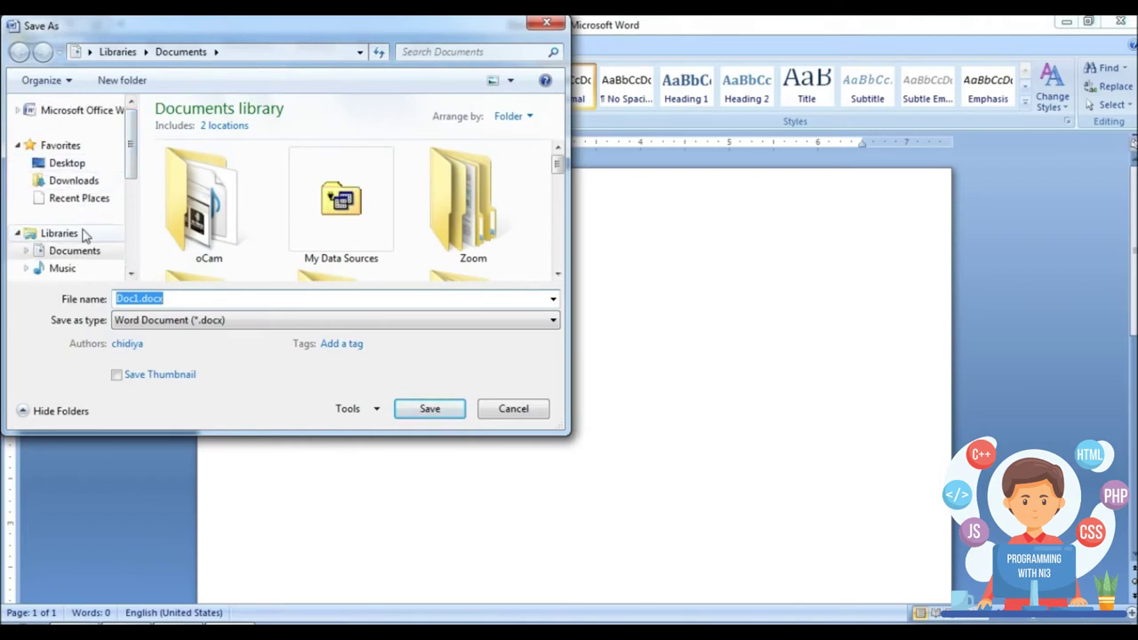
{"action": "scroll", "coordinate": [84, 223], "scroll_direction": "down", "scroll_amount": 3}
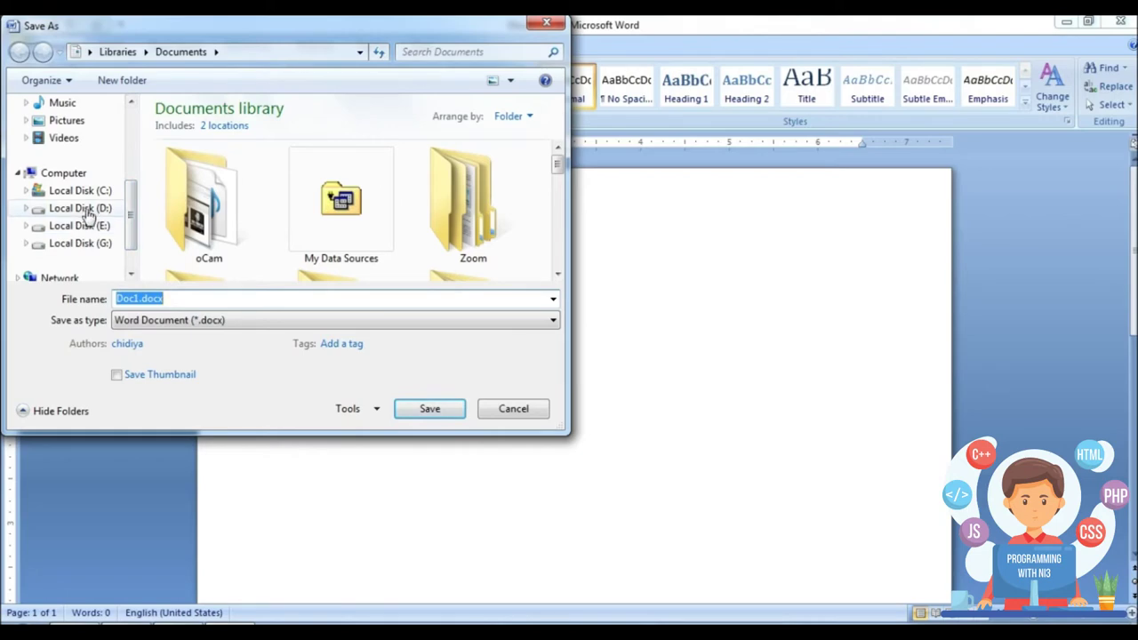
{"action": "left_click", "coordinate": [67, 121]}
{"action": "type", "text": "my"}
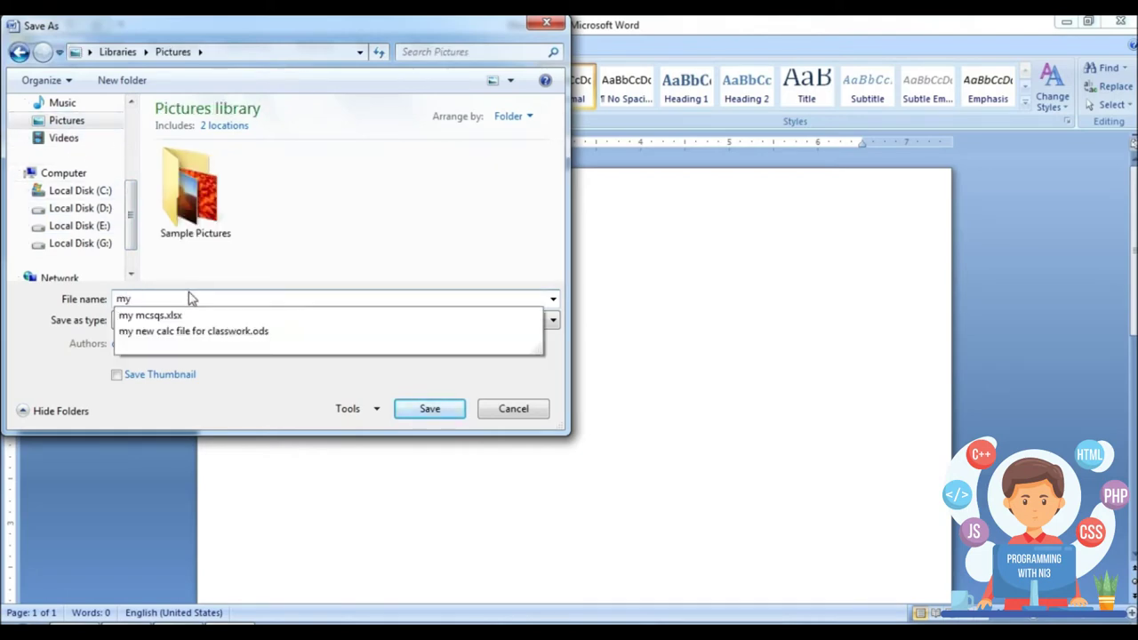
{"action": "type", "text": " format"}
{"action": "key", "text": "Return"}
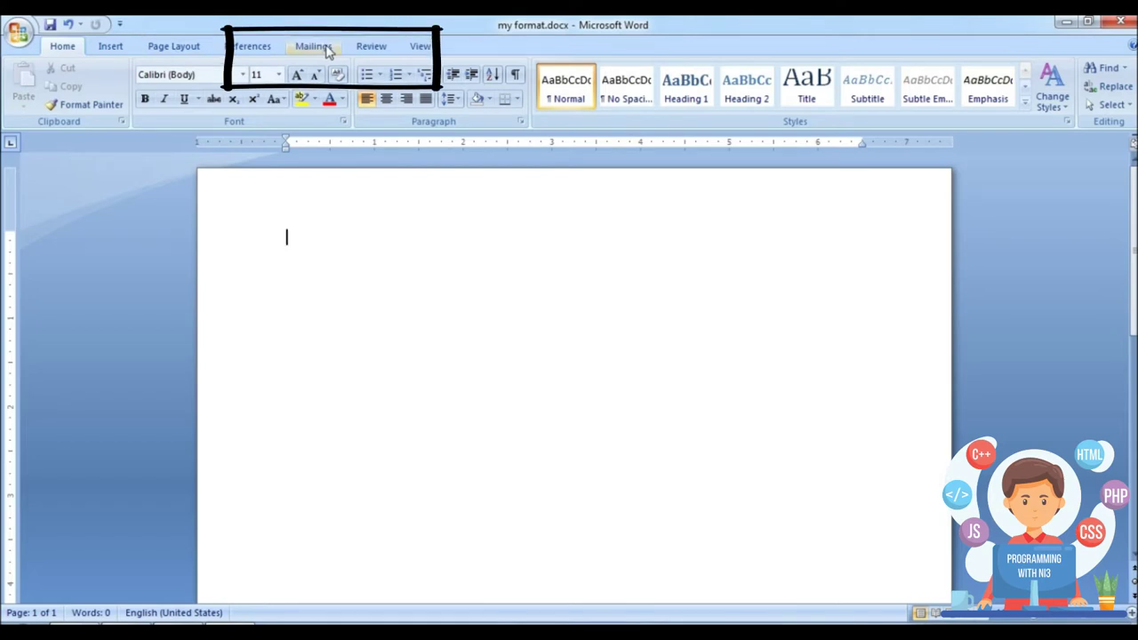
Step: Run the Step by Step Mail Merge Wizard with the current document and choose an existing recipient list
{"action": "left_click", "coordinate": [311, 49]}
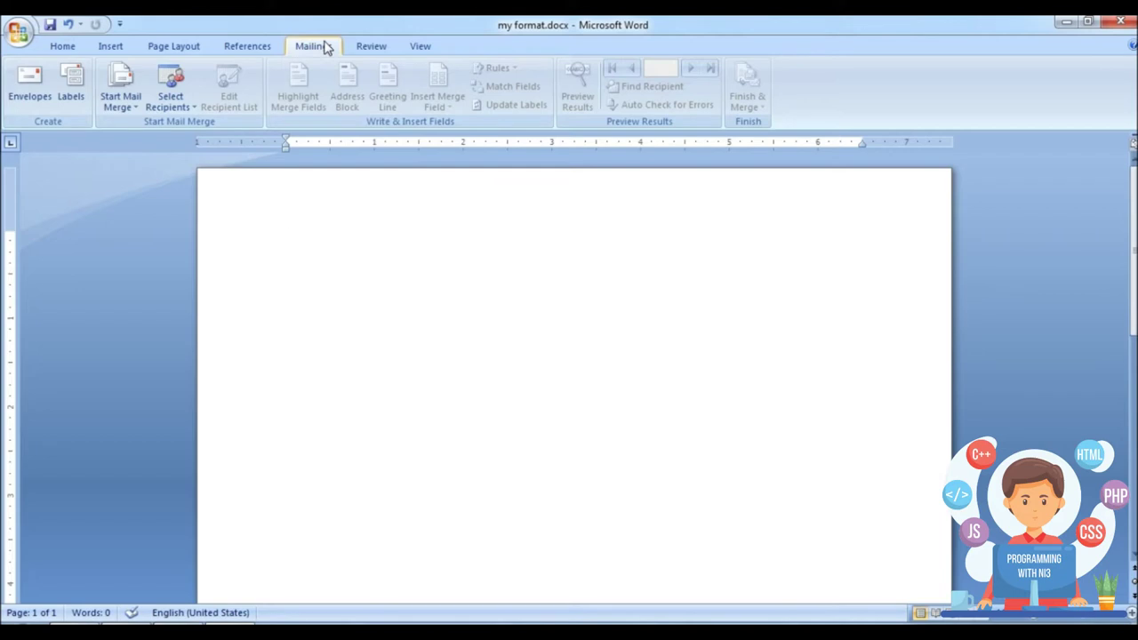
{"action": "left_click", "coordinate": [116, 100]}
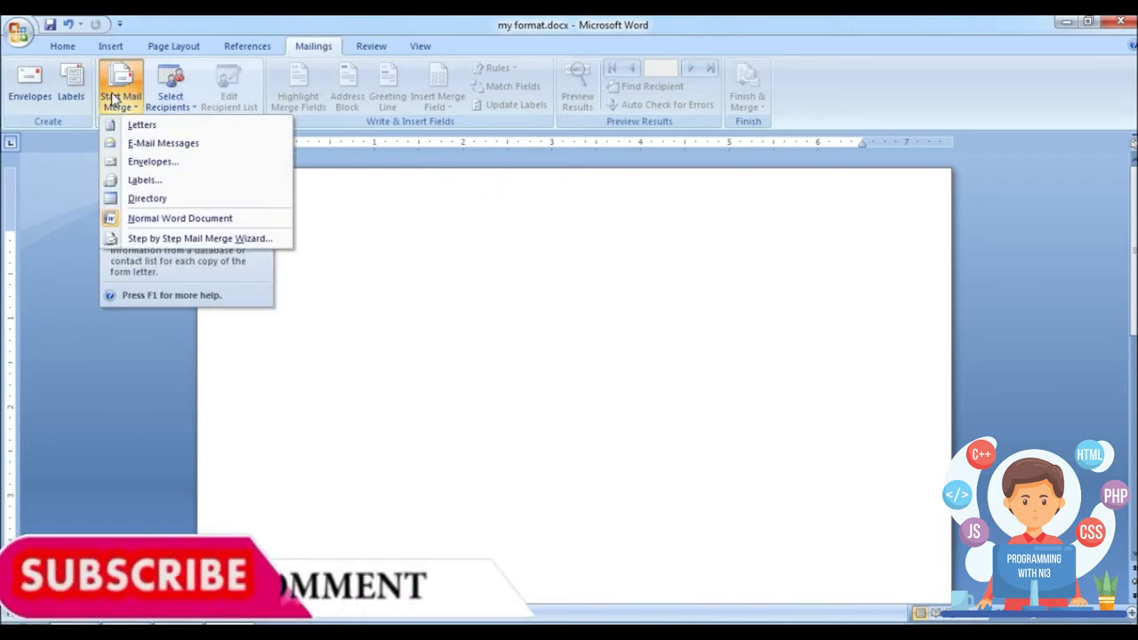
{"action": "left_click", "coordinate": [210, 246]}
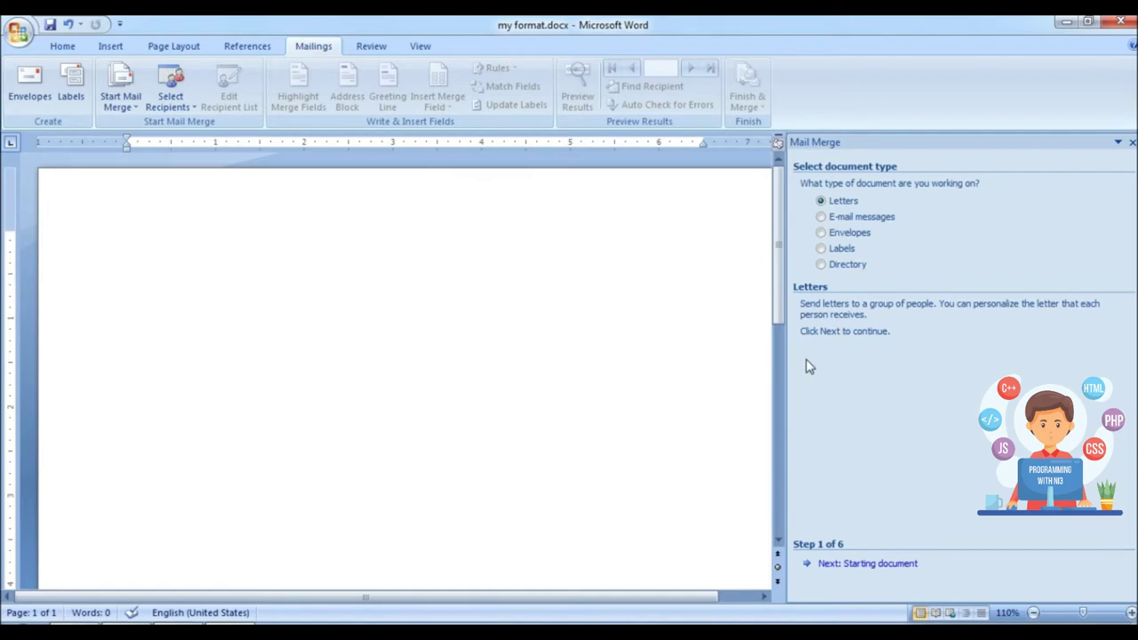
{"action": "left_click_drag", "start_coordinate": [785, 372], "coordinate": [878, 373]}
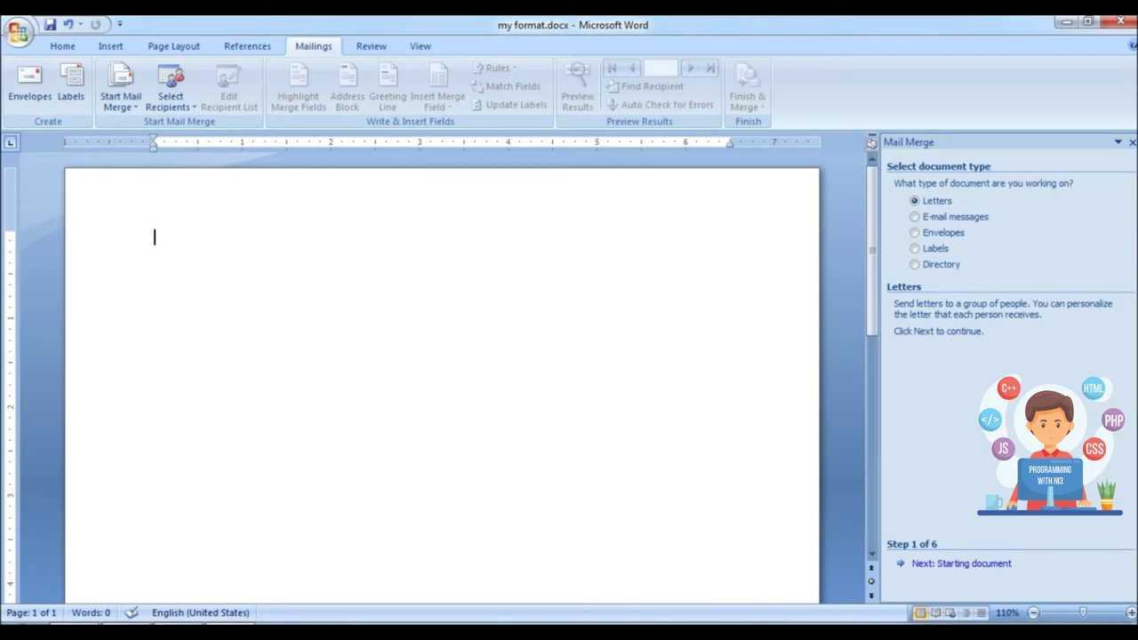
{"action": "left_click", "coordinate": [971, 563]}
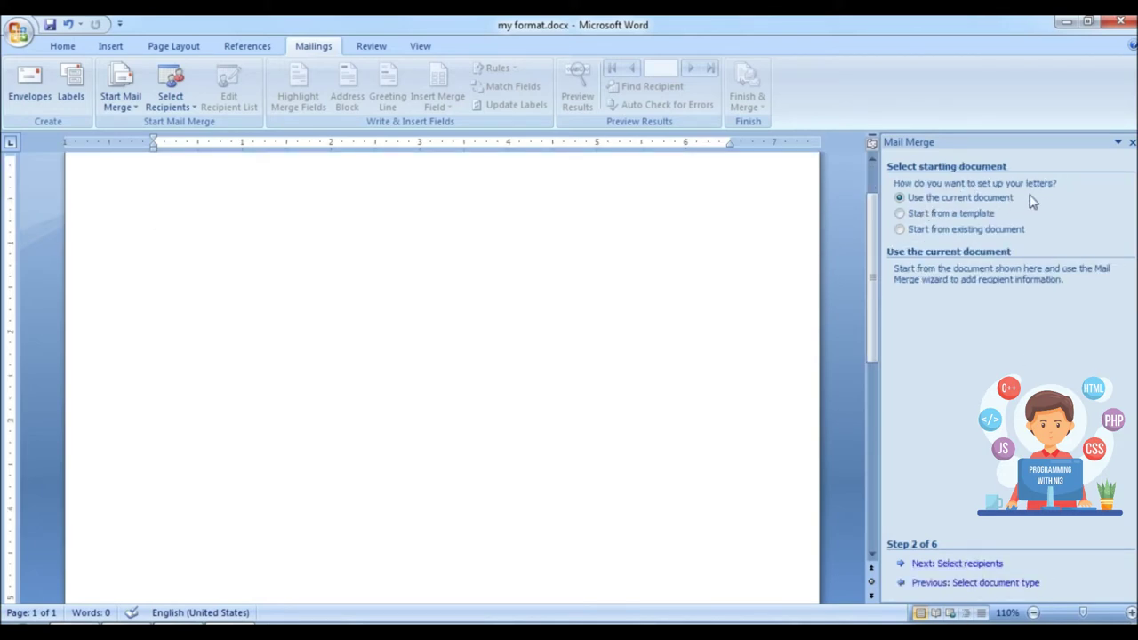
{"action": "left_click", "coordinate": [956, 566]}
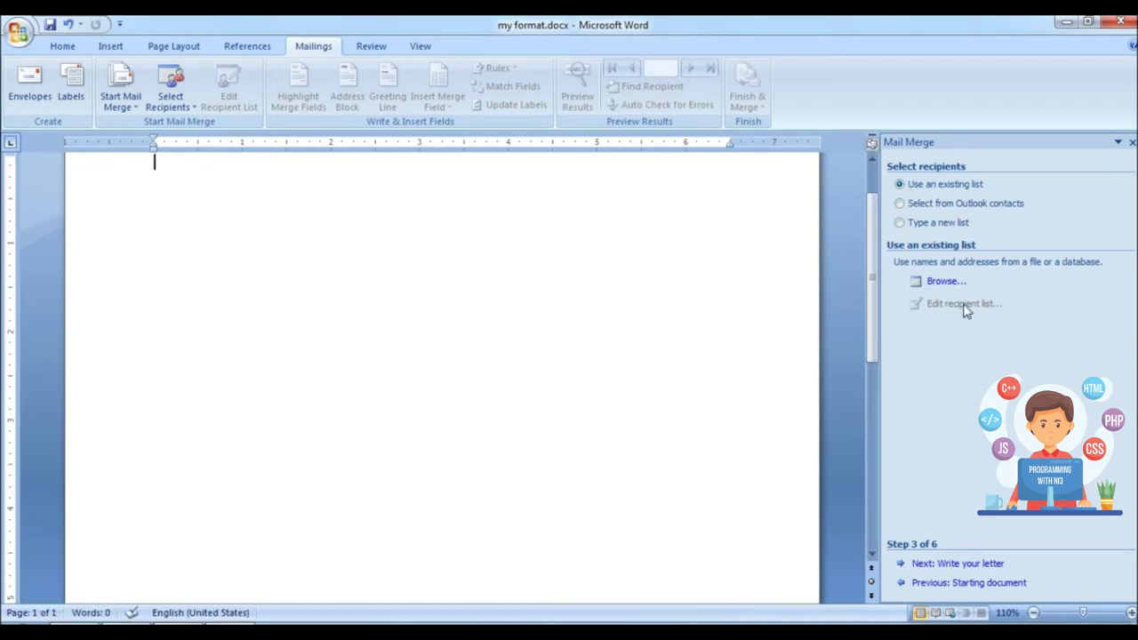
{"action": "left_click", "coordinate": [931, 281]}
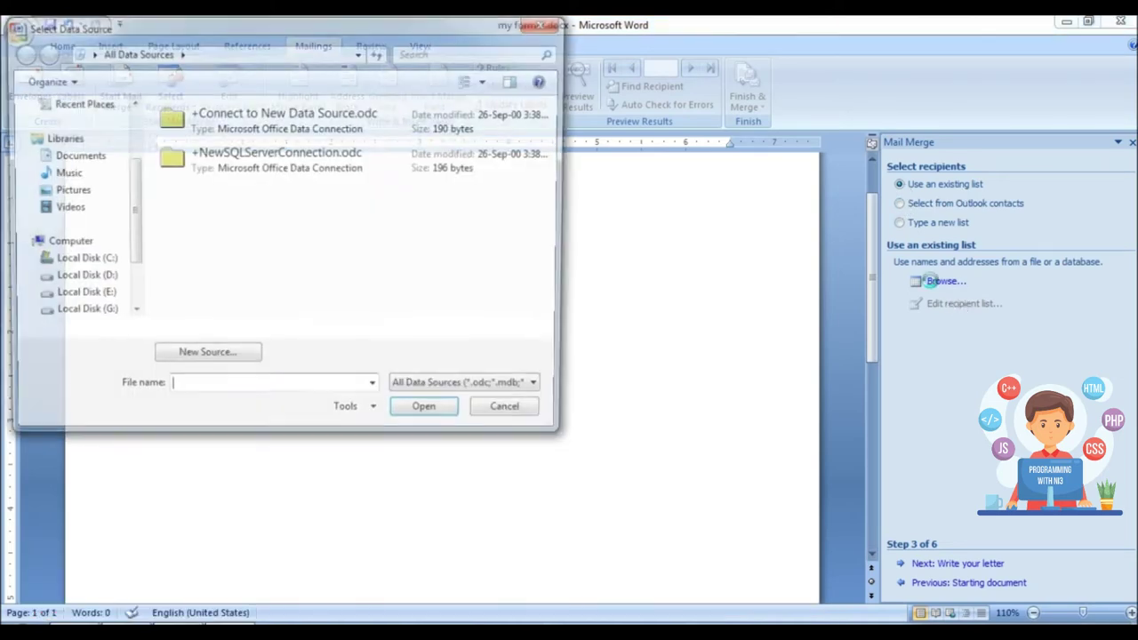
Step: Use Sheet1$ of mcsqs.xlsx from Pictures as the data source, keeping all question rows
{"action": "left_click_drag", "start_coordinate": [131, 242], "coordinate": [130, 193]}
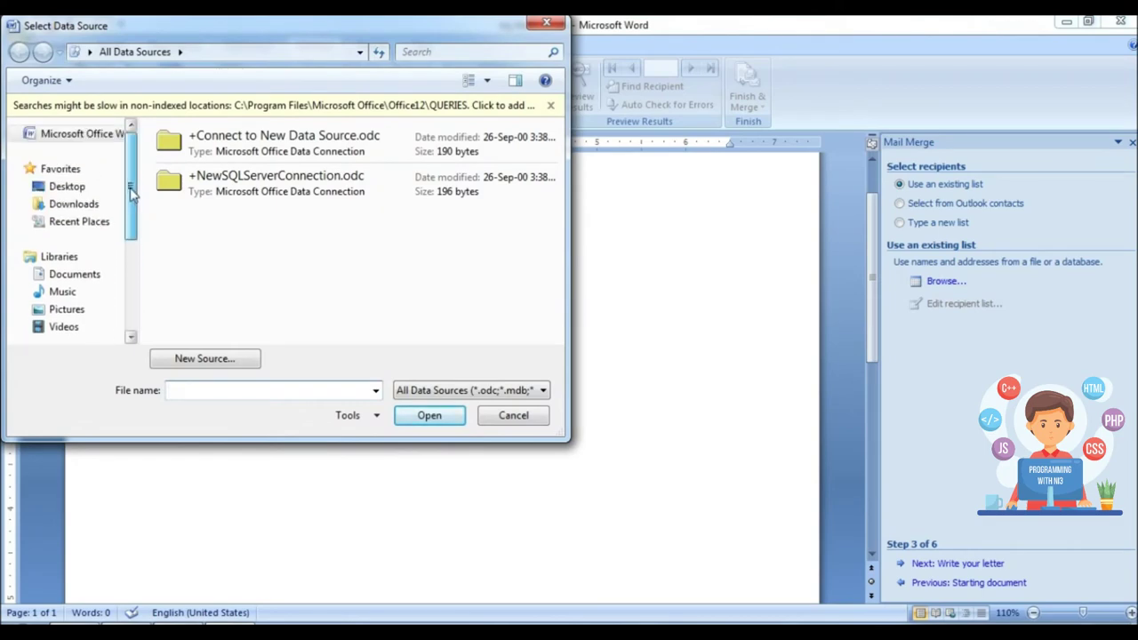
{"action": "left_click", "coordinate": [71, 308]}
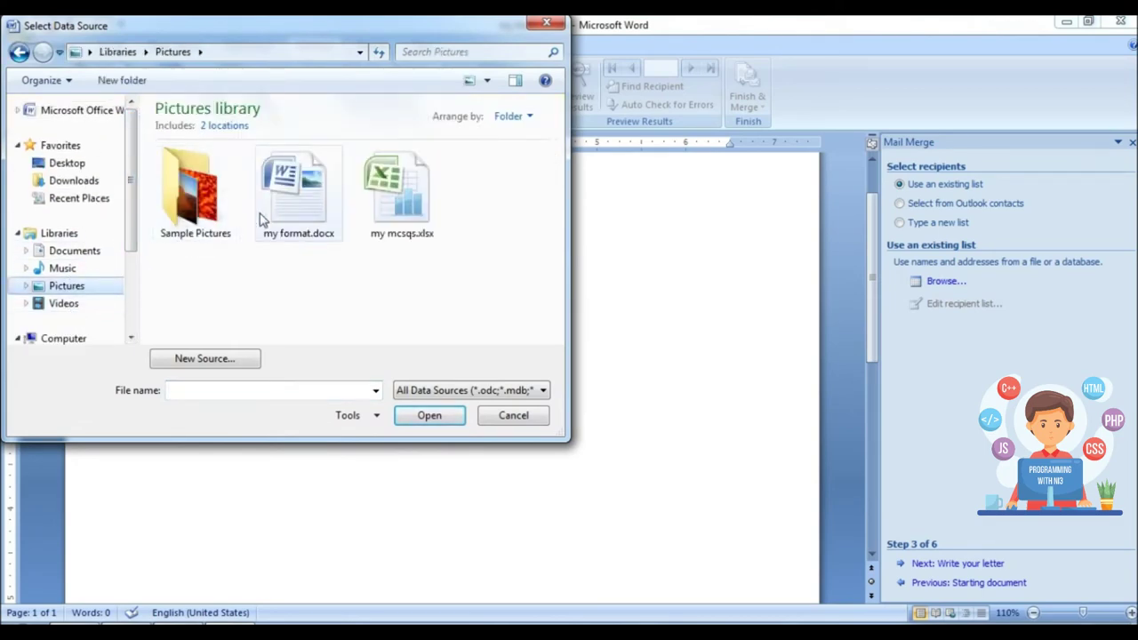
{"action": "left_click", "coordinate": [414, 199]}
{"action": "left_click", "coordinate": [444, 415]}
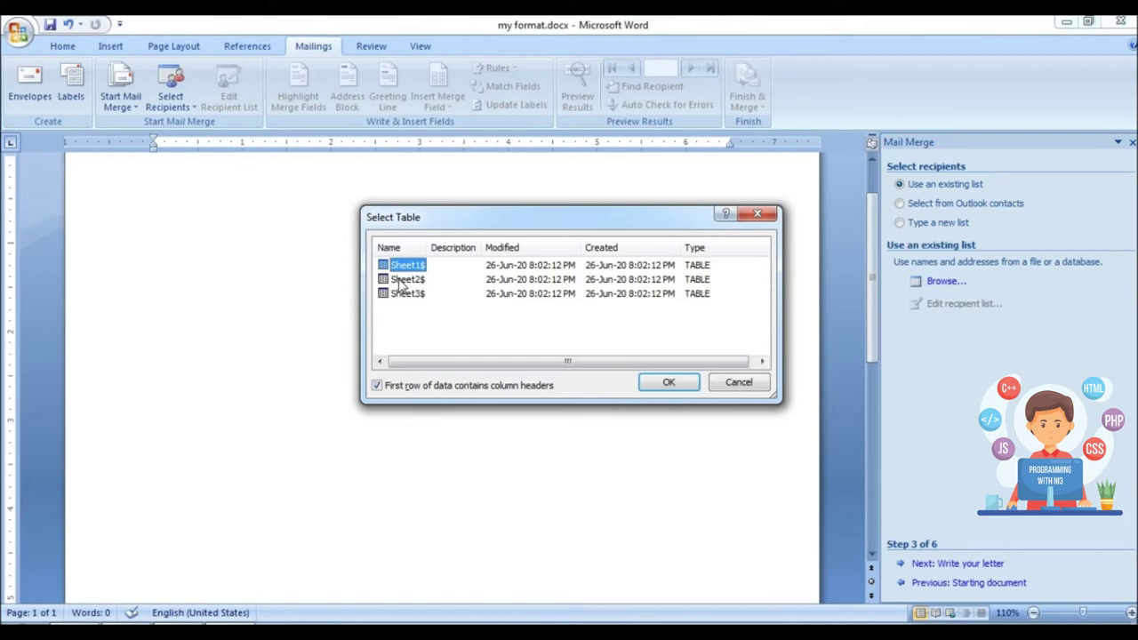
{"action": "left_click", "coordinate": [669, 382]}
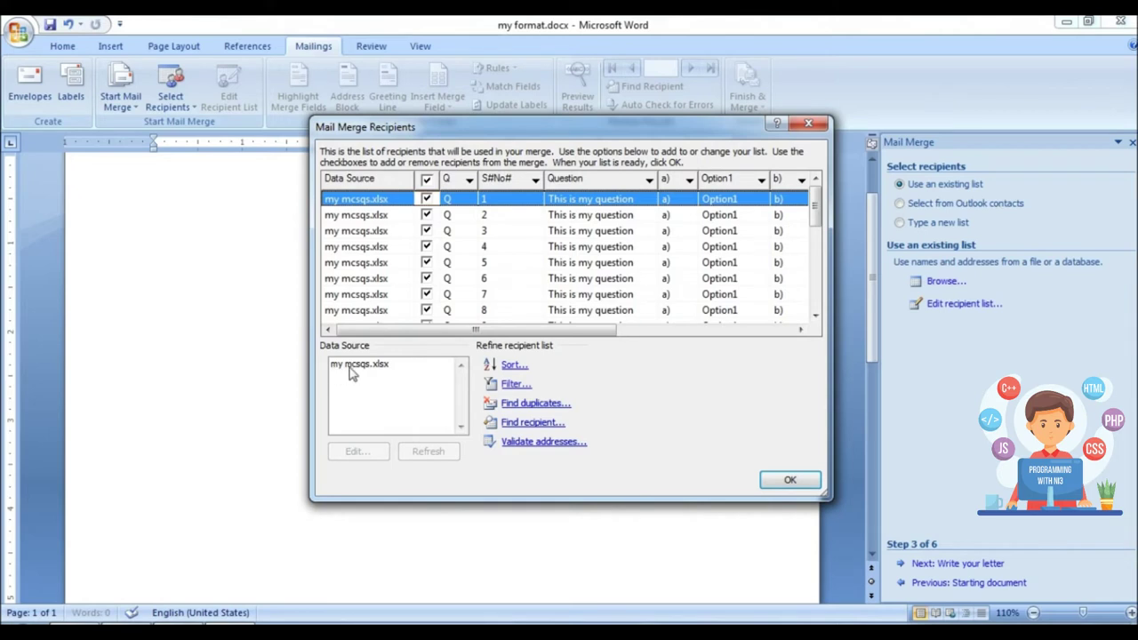
{"action": "mouse_move", "coordinate": [814, 207]}
{"action": "left_mouse_down"}
{"action": "mouse_move", "coordinate": [830, 283]}
{"action": "mouse_move", "coordinate": [824, 202]}
{"action": "left_mouse_up"}
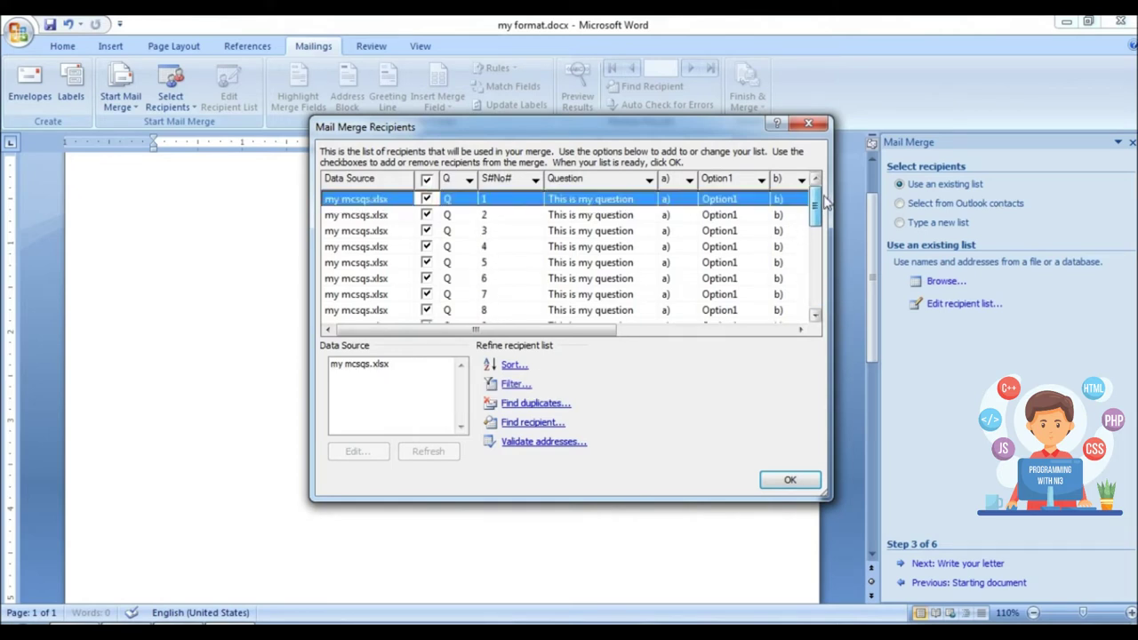
{"action": "left_click", "coordinate": [790, 481]}
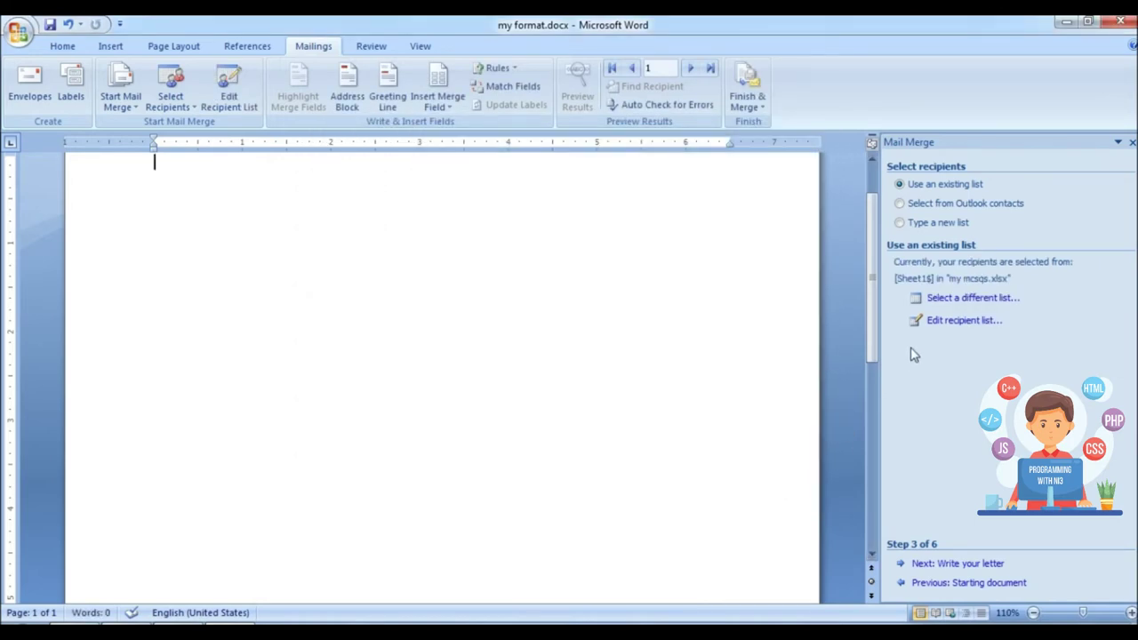
{"action": "scroll", "coordinate": [213, 287], "scroll_direction": "up", "scroll_amount": 2}
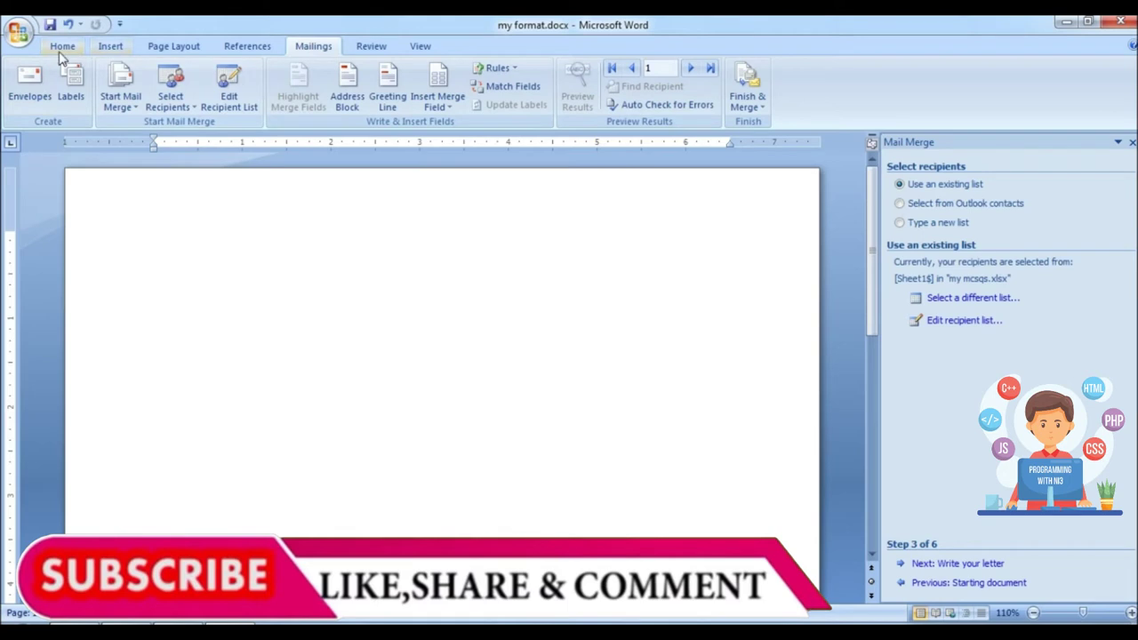
Step: Insert a two-column, four-row table
{"action": "left_click", "coordinate": [122, 51]}
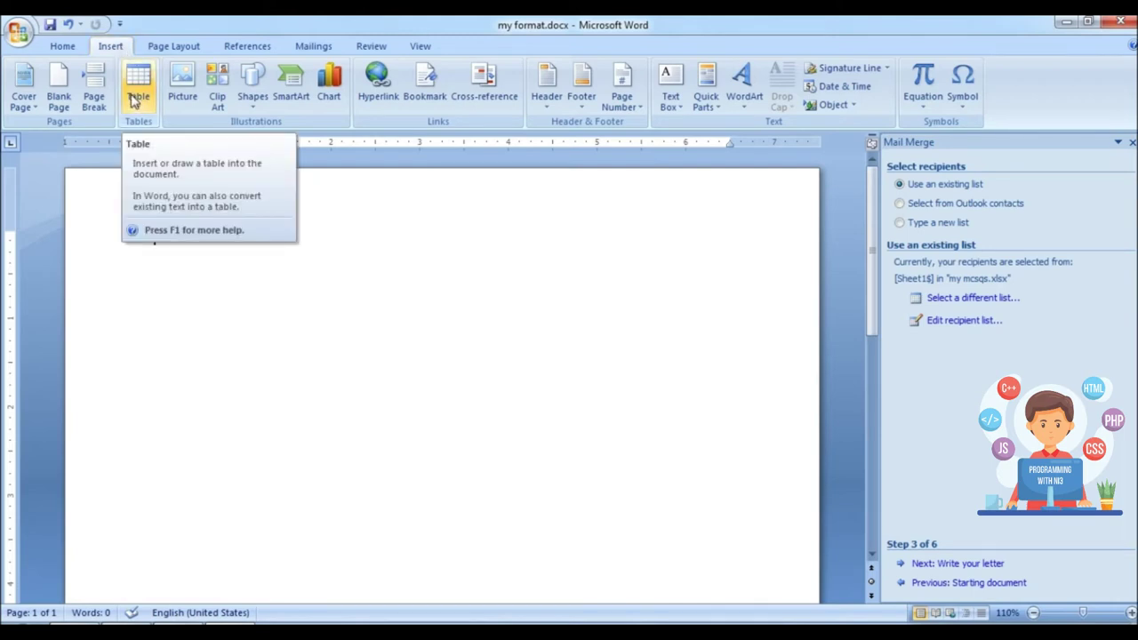
{"action": "left_click", "coordinate": [134, 101]}
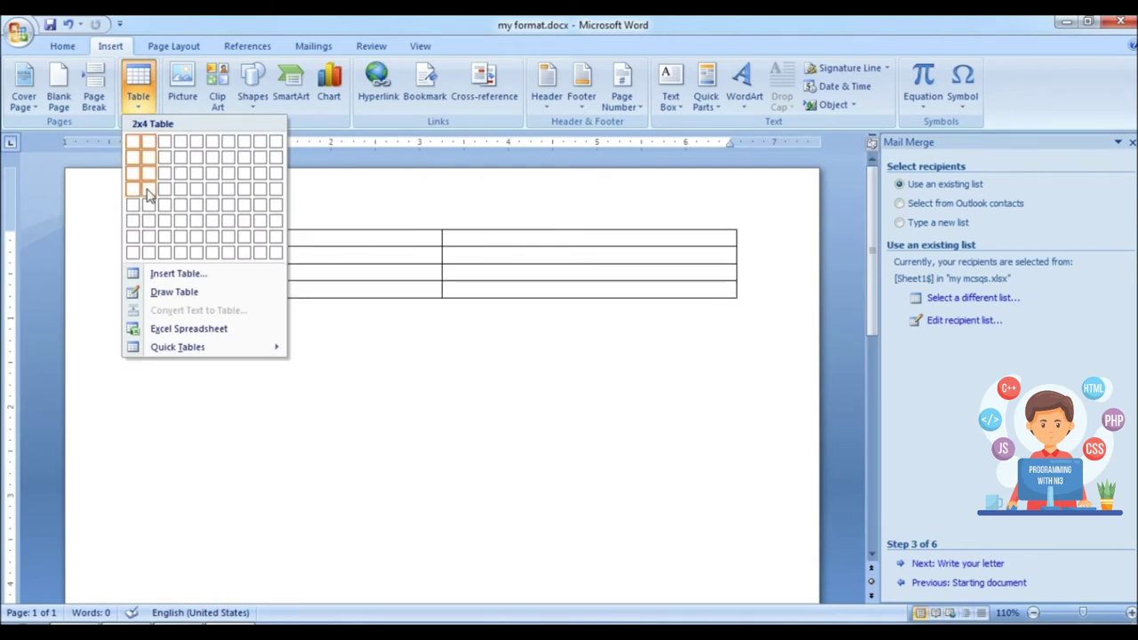
{"action": "left_click", "coordinate": [148, 189]}
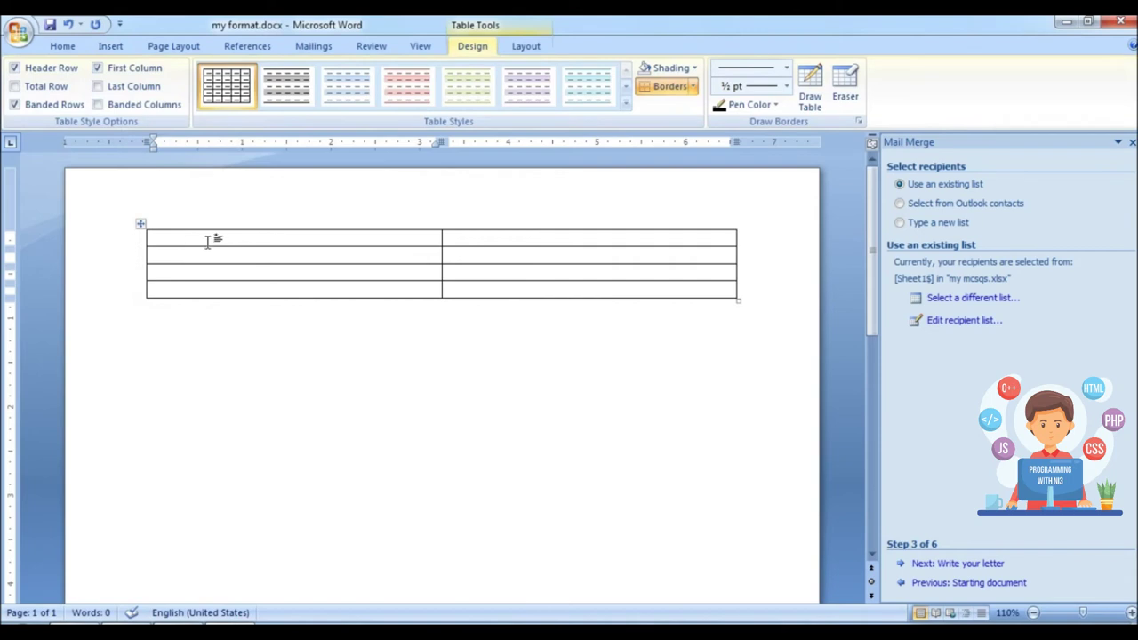
Step: Merge the first row and the last row each into a single full-width cell
{"action": "left_click_drag", "start_coordinate": [207, 239], "coordinate": [490, 240]}
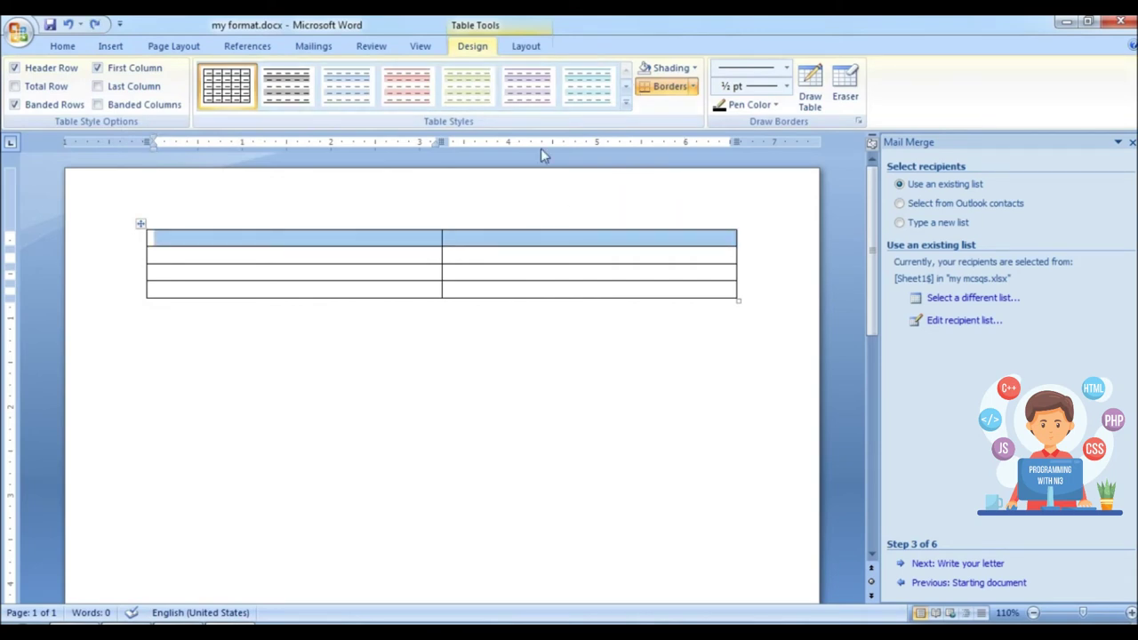
{"action": "left_click", "coordinate": [522, 49]}
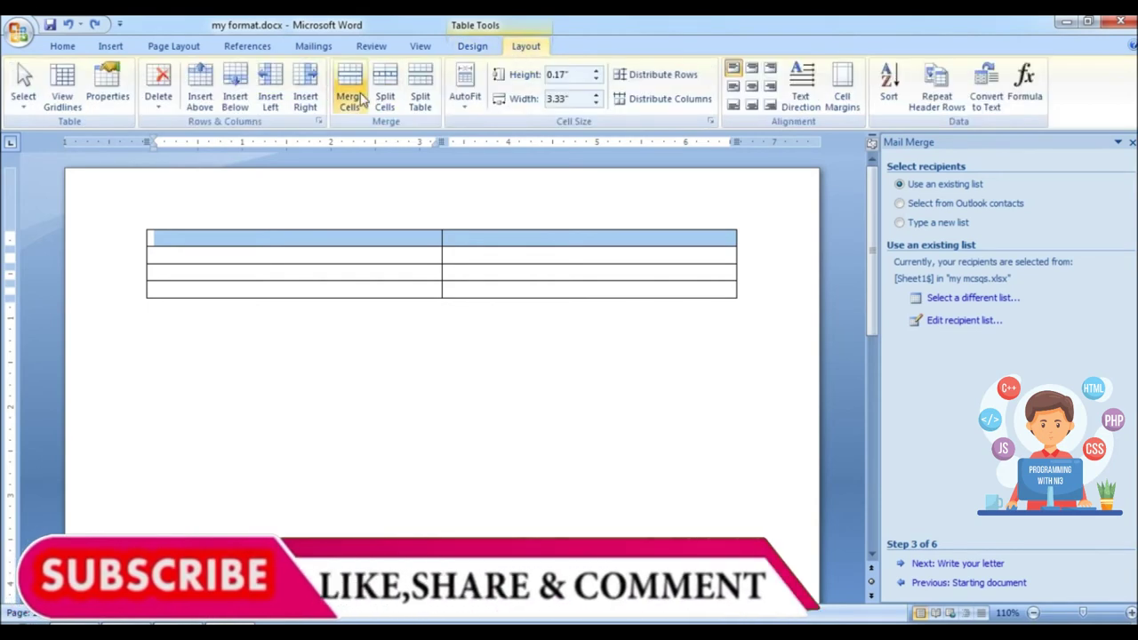
{"action": "left_click", "coordinate": [355, 96]}
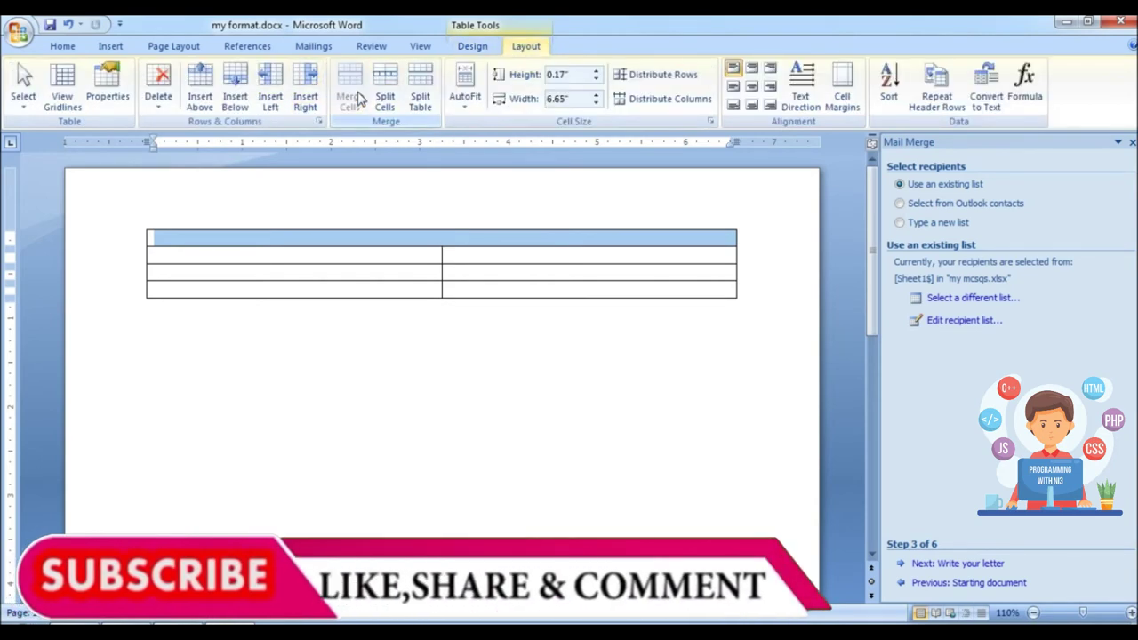
{"action": "left_click", "coordinate": [334, 238]}
{"action": "left_click_drag", "start_coordinate": [364, 289], "coordinate": [481, 294]}
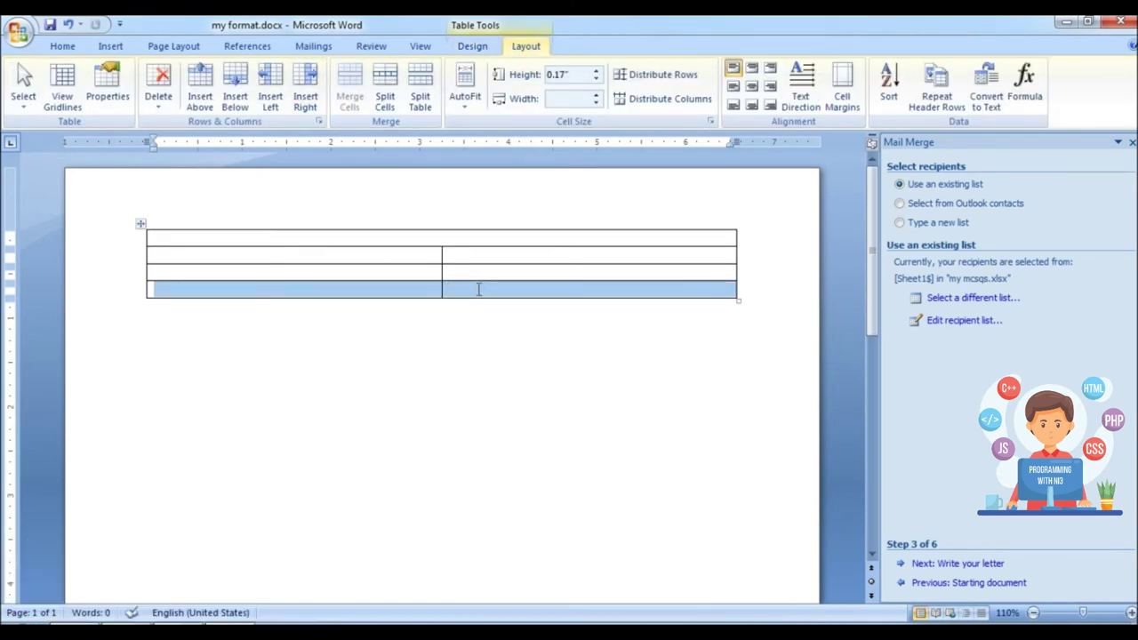
{"action": "left_click", "coordinate": [353, 108]}
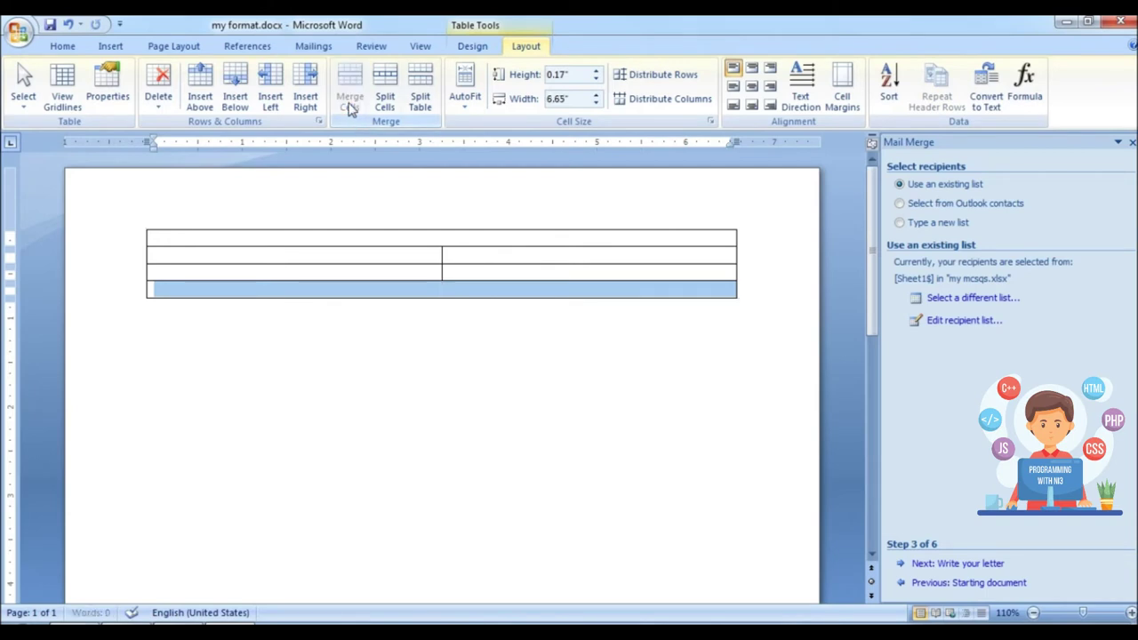
{"action": "left_click", "coordinate": [430, 294]}
{"action": "left_click", "coordinate": [286, 235]}
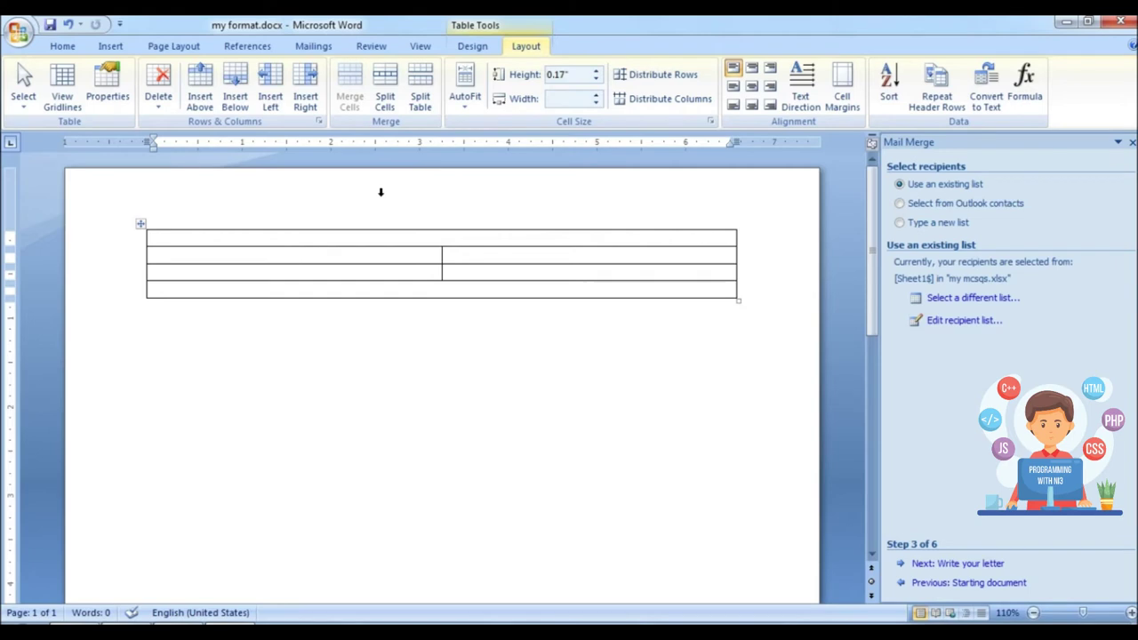
{"action": "left_click", "coordinate": [313, 47]}
{"action": "left_click_drag", "start_coordinate": [389, 39], "coordinate": [481, 143]}
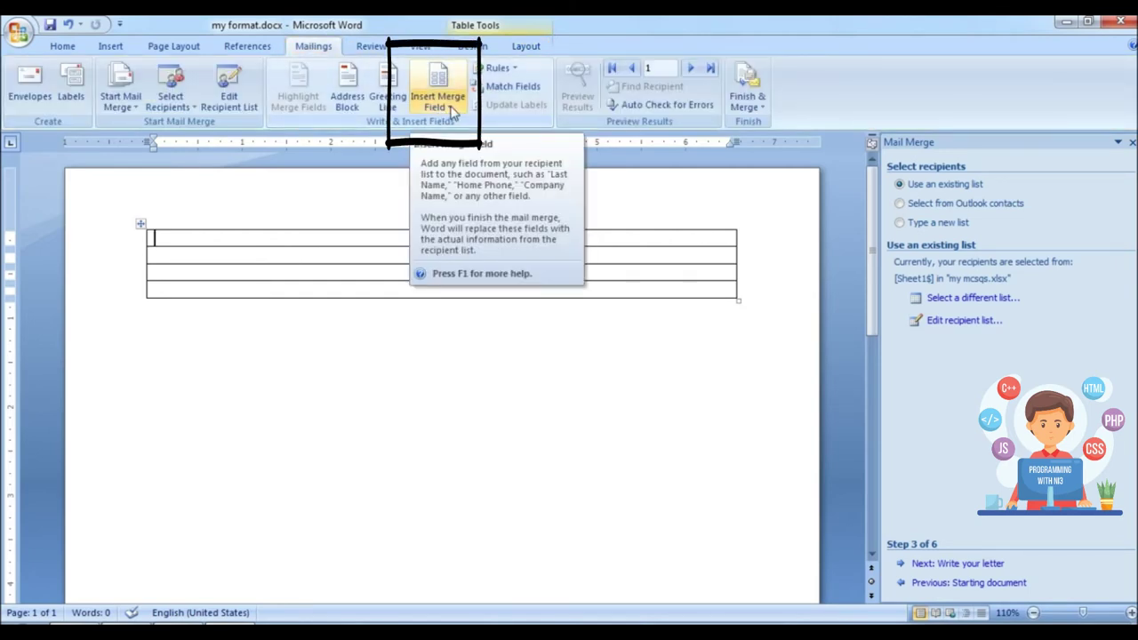
Step: Fill the top row with the fields «Q»«SNo». «Question»
{"action": "key", "text": "Escape"}
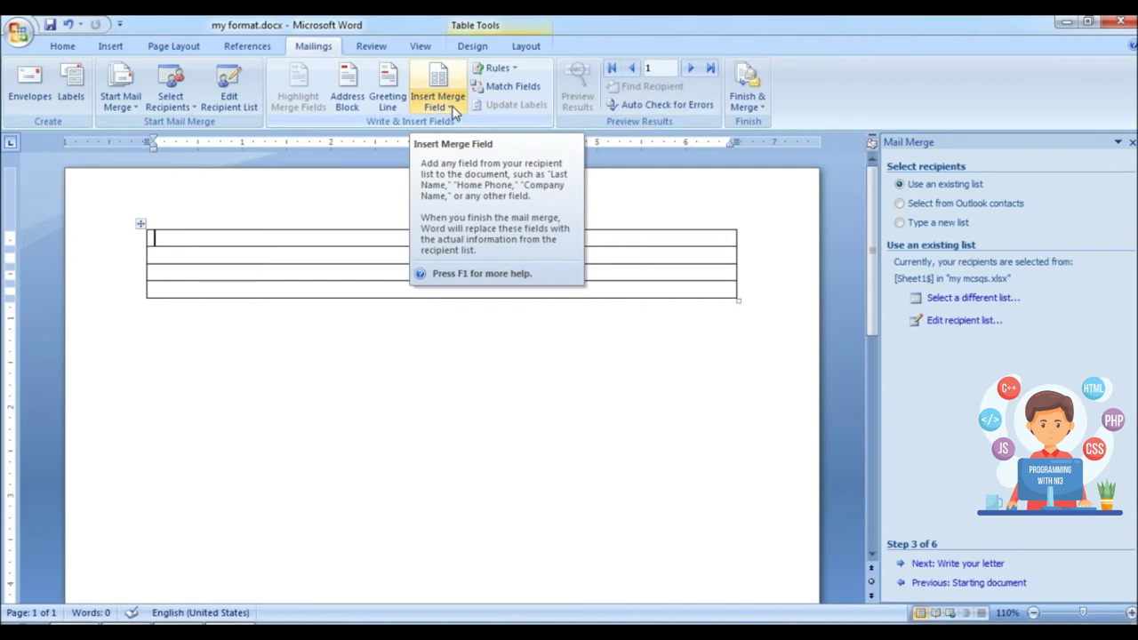
{"action": "left_click", "coordinate": [453, 108]}
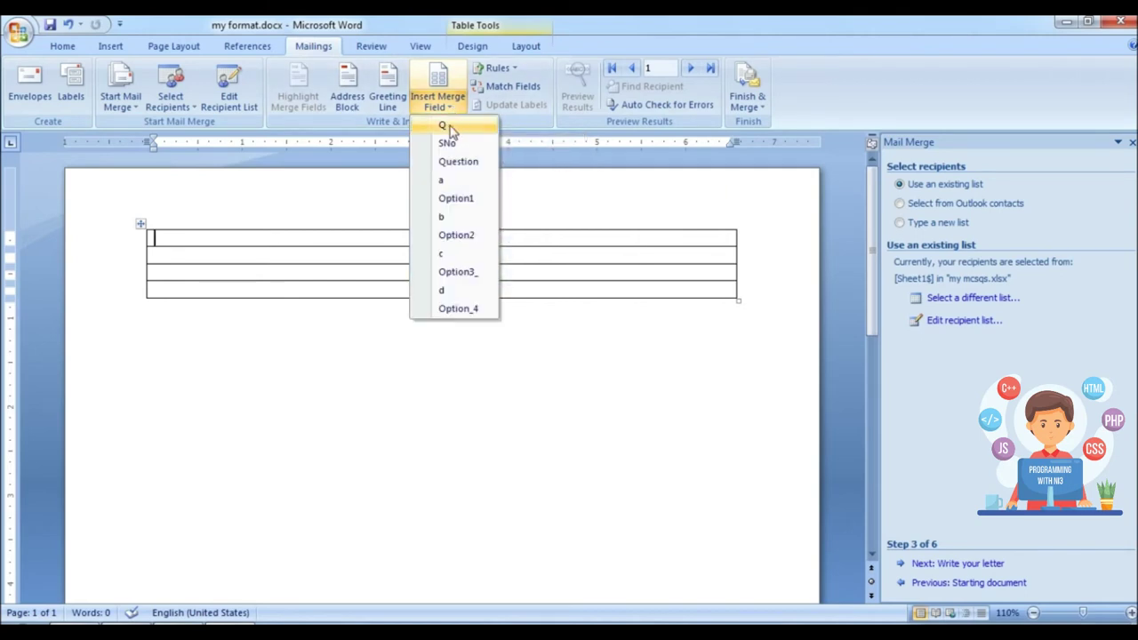
{"action": "left_click", "coordinate": [444, 127]}
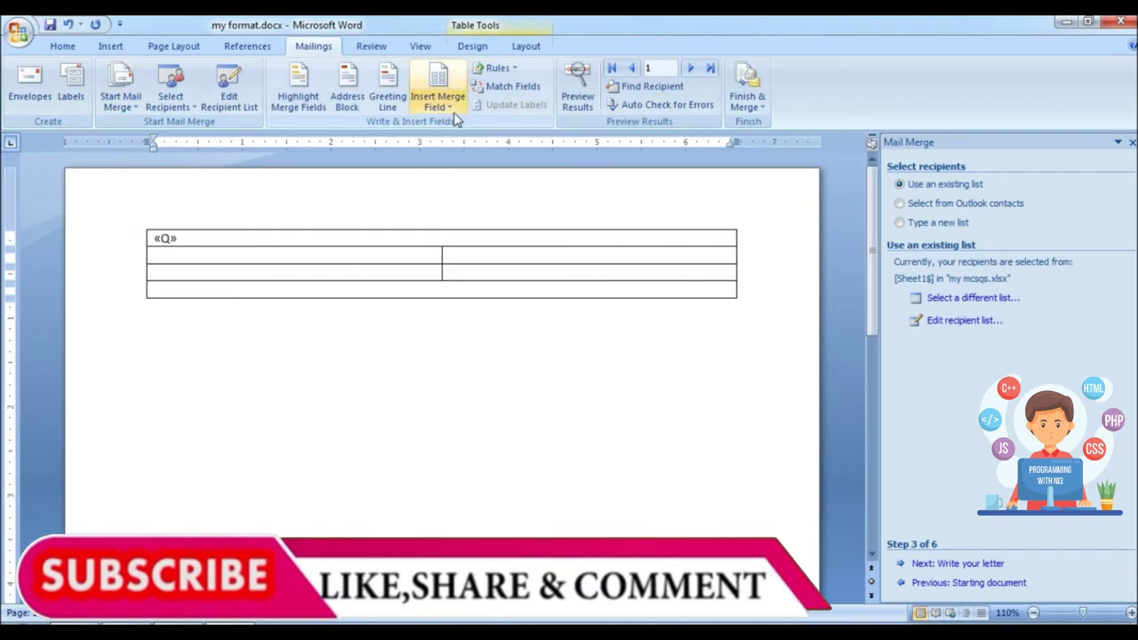
{"action": "left_click", "coordinate": [451, 105]}
{"action": "left_click", "coordinate": [460, 143]}
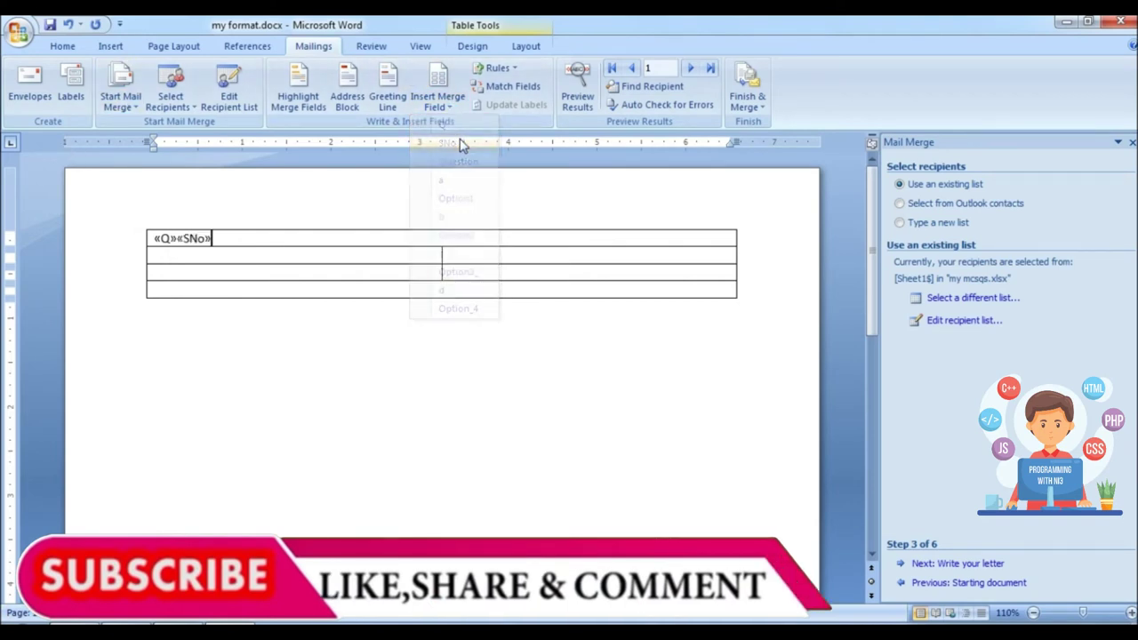
{"action": "type", "text": "."}
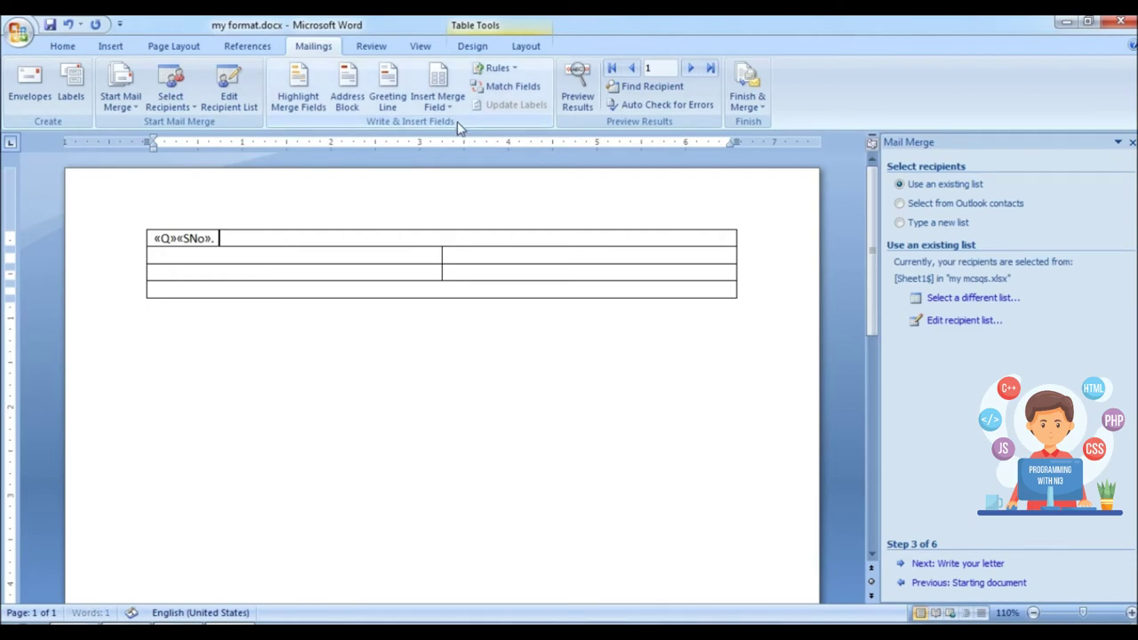
{"action": "left_click", "coordinate": [440, 104]}
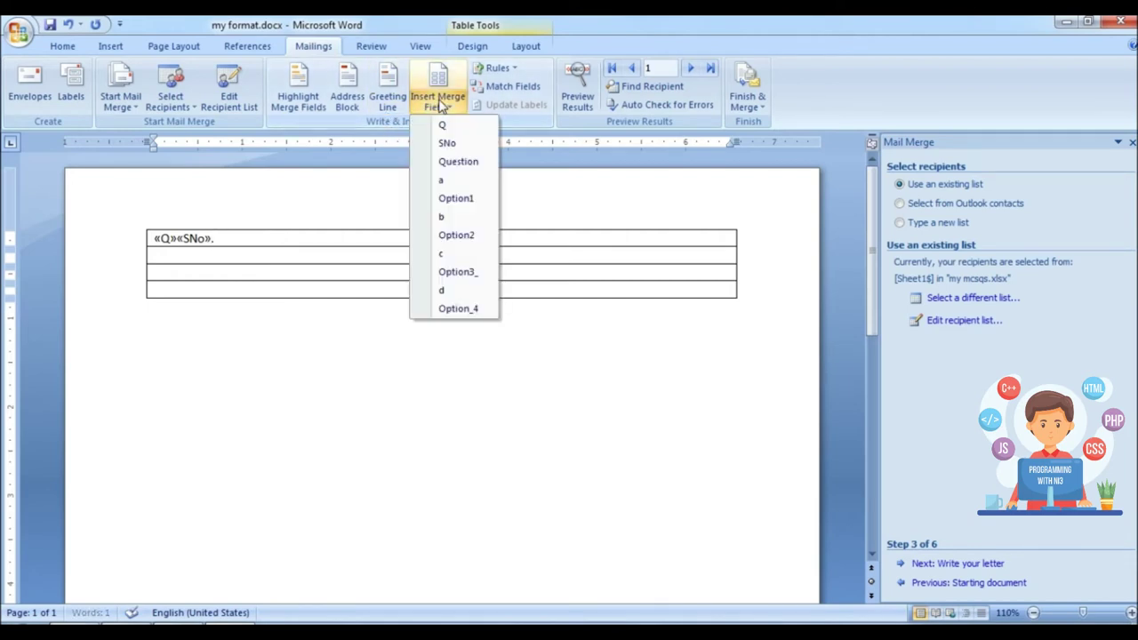
{"action": "left_click", "coordinate": [457, 162]}
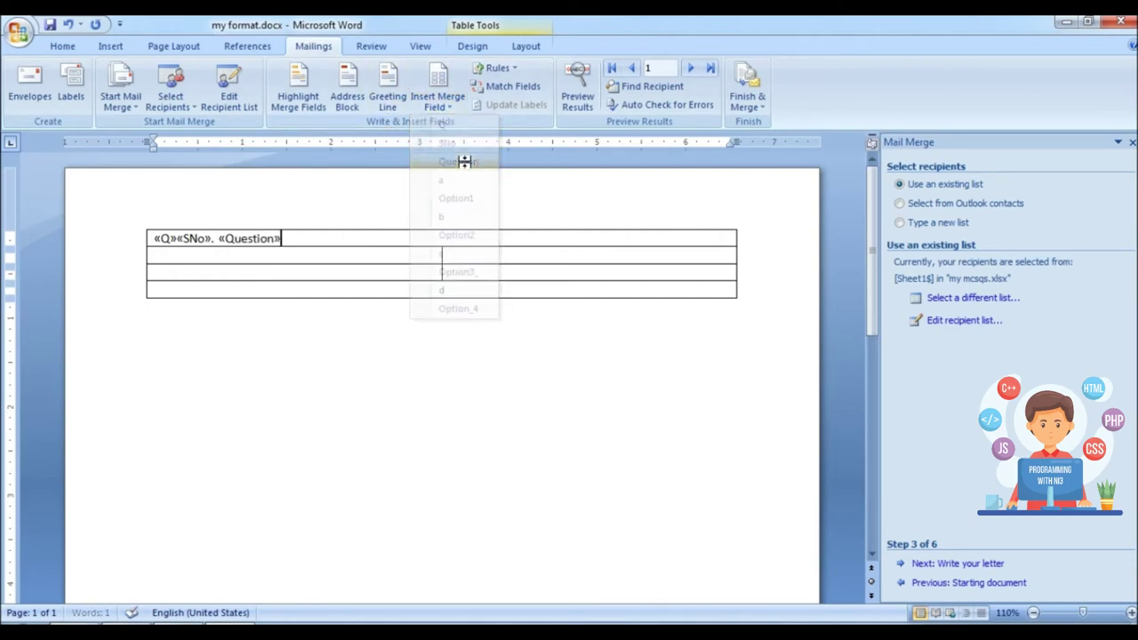
{"action": "left_click", "coordinate": [436, 106]}
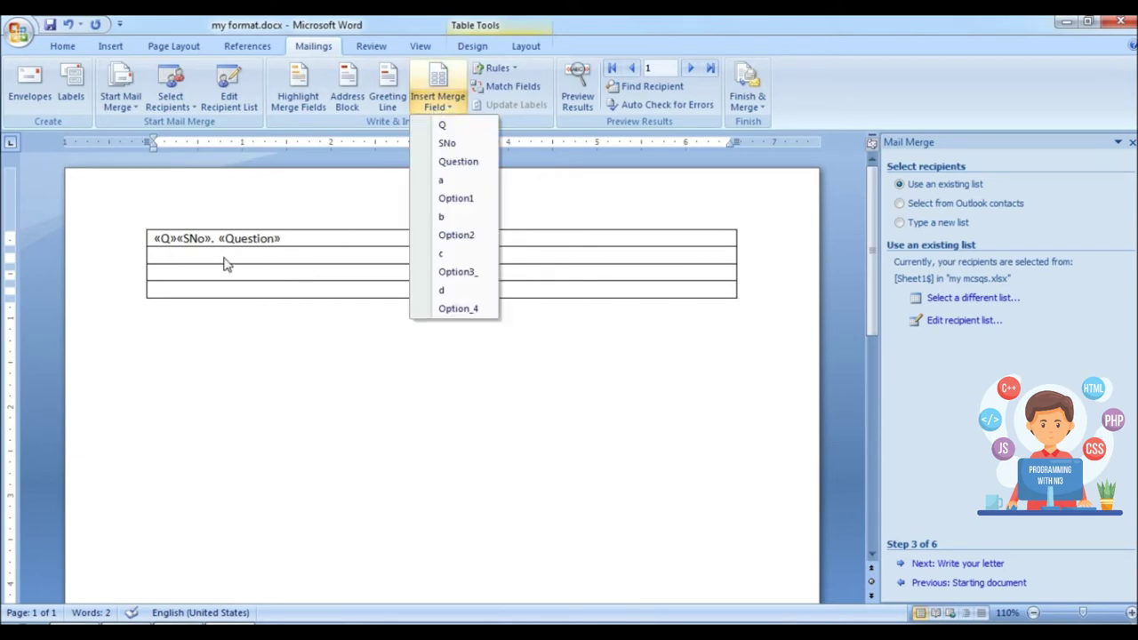
Step: Put «a»«Option1» in the second row's left cell and «b»«Option2» in its right cell
{"action": "left_click", "coordinate": [225, 256]}
{"action": "left_click", "coordinate": [440, 100]}
{"action": "left_click", "coordinate": [452, 183]}
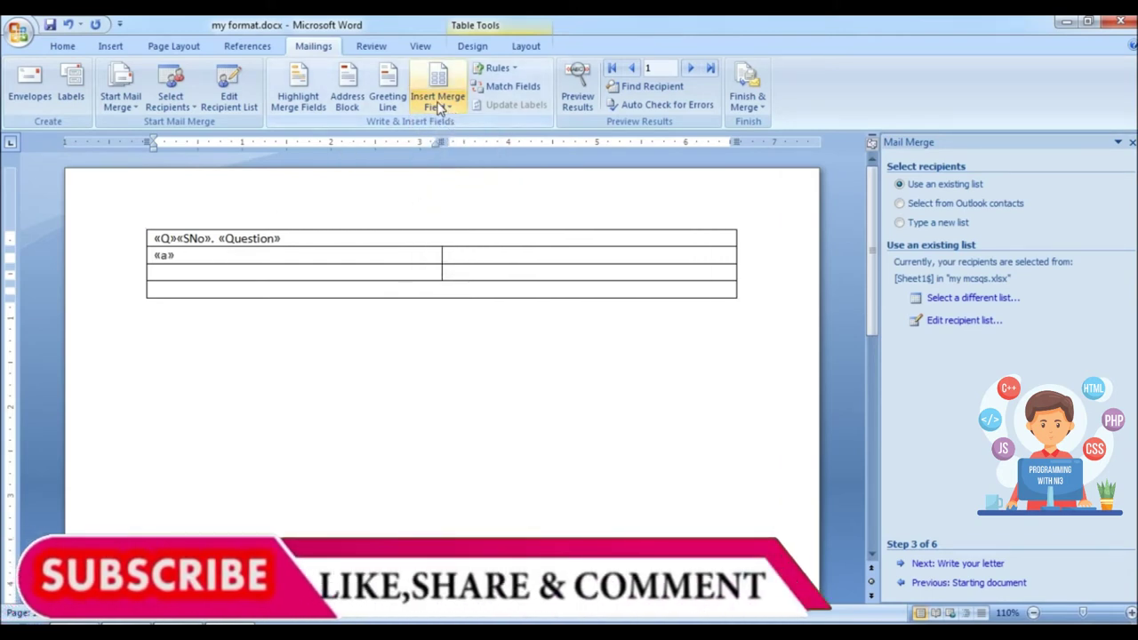
{"action": "left_click", "coordinate": [438, 101]}
{"action": "left_click", "coordinate": [470, 200]}
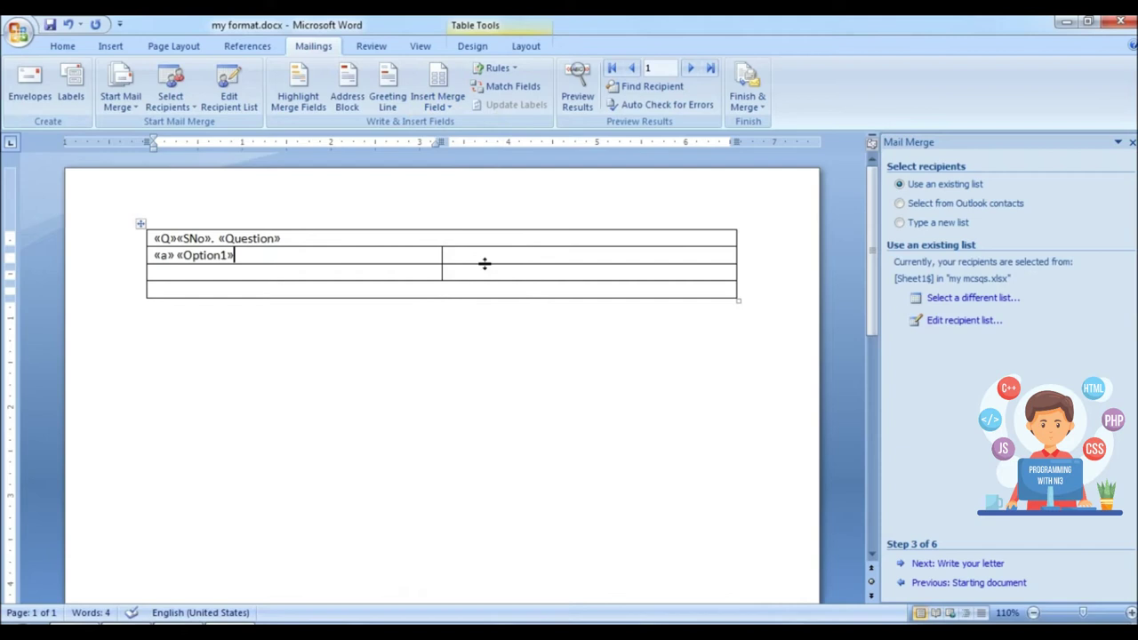
{"action": "left_click", "coordinate": [475, 260]}
{"action": "left_click", "coordinate": [438, 100]}
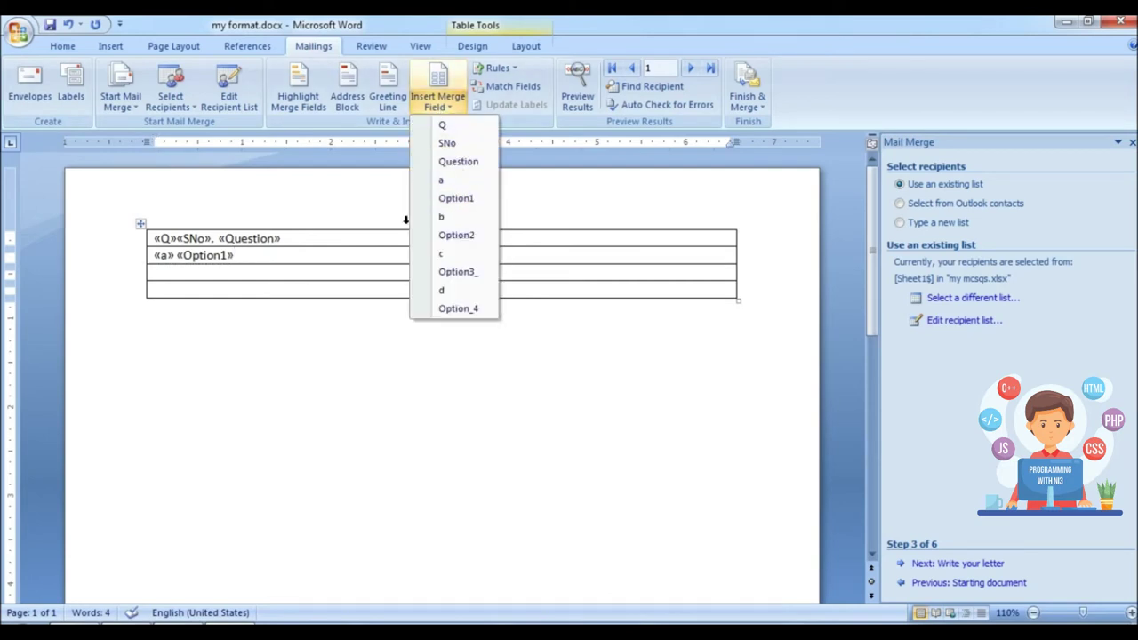
{"action": "left_click", "coordinate": [440, 221]}
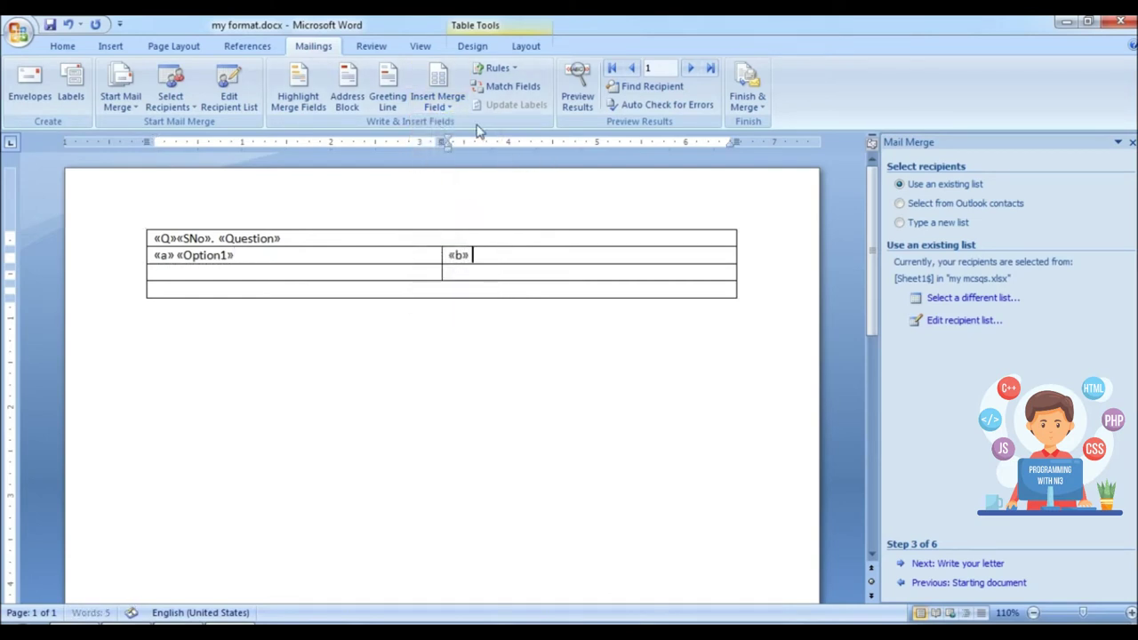
{"action": "left_click", "coordinate": [454, 105]}
{"action": "left_click", "coordinate": [475, 234]}
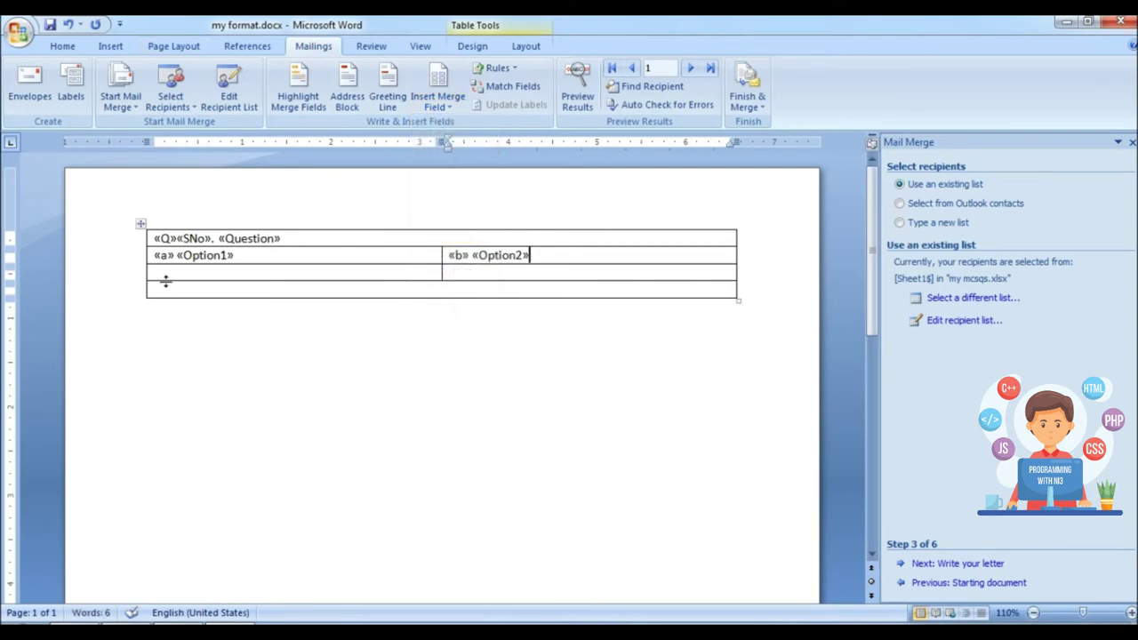
Step: Put «c»«Option3_» in the third row's left cell and «d»«Option_4» in its right cell
{"action": "left_click", "coordinate": [454, 105]}
{"action": "left_click", "coordinate": [440, 249]}
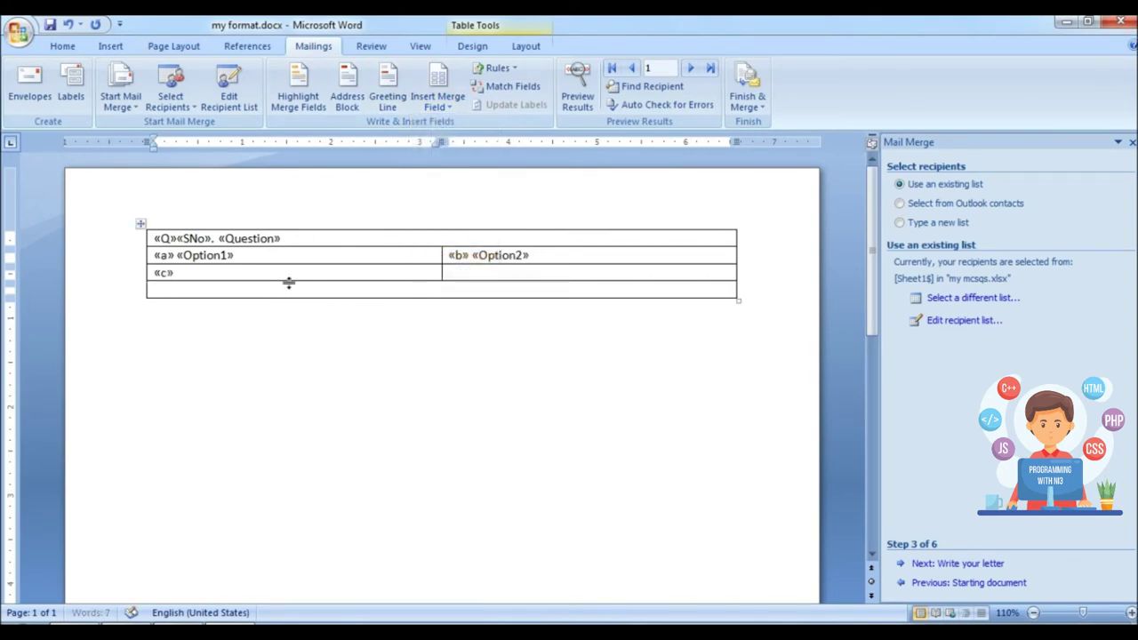
{"action": "left_click", "coordinate": [439, 111]}
{"action": "left_click", "coordinate": [458, 275]}
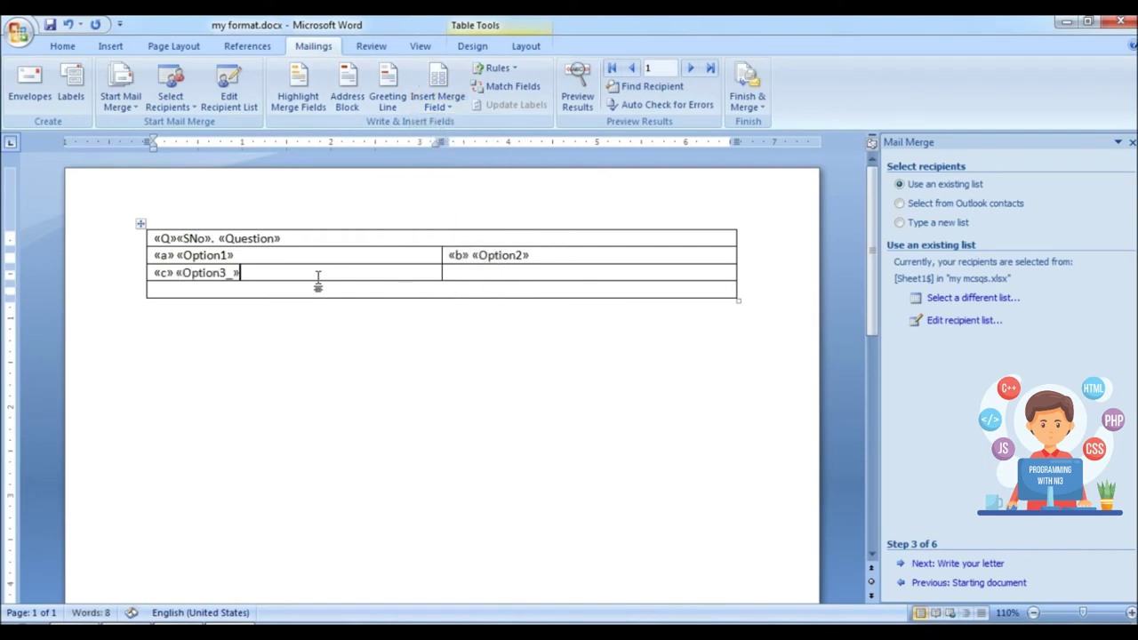
{"action": "left_click", "coordinate": [493, 273]}
{"action": "left_click", "coordinate": [439, 103]}
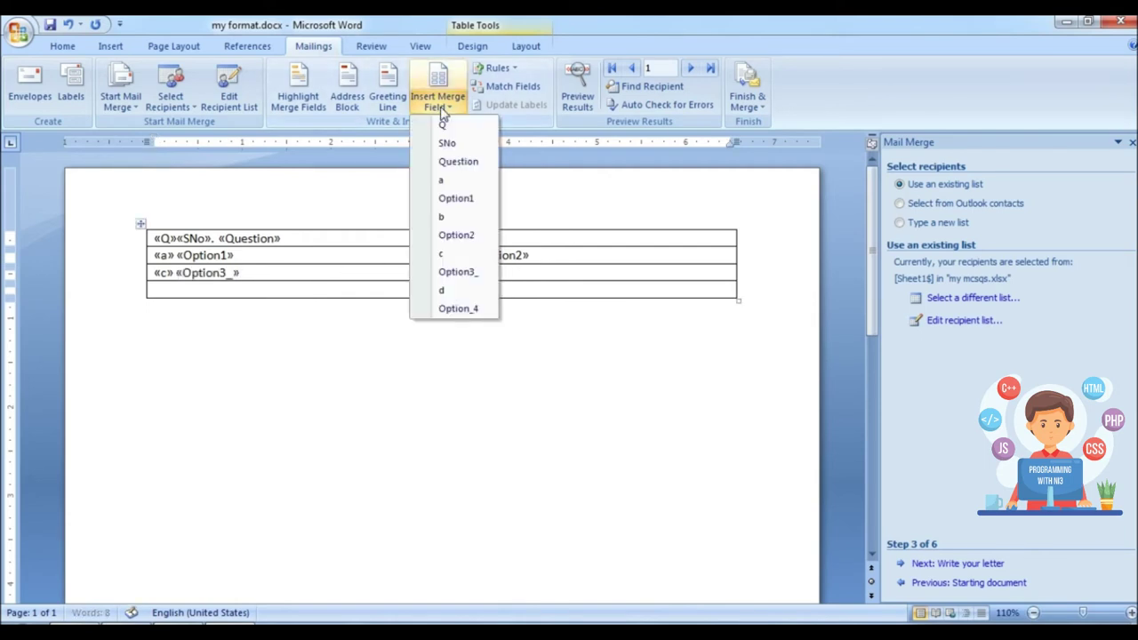
{"action": "left_click", "coordinate": [457, 294]}
{"action": "left_click", "coordinate": [444, 276]}
{"action": "left_click", "coordinate": [472, 273]}
{"action": "left_click", "coordinate": [434, 105]}
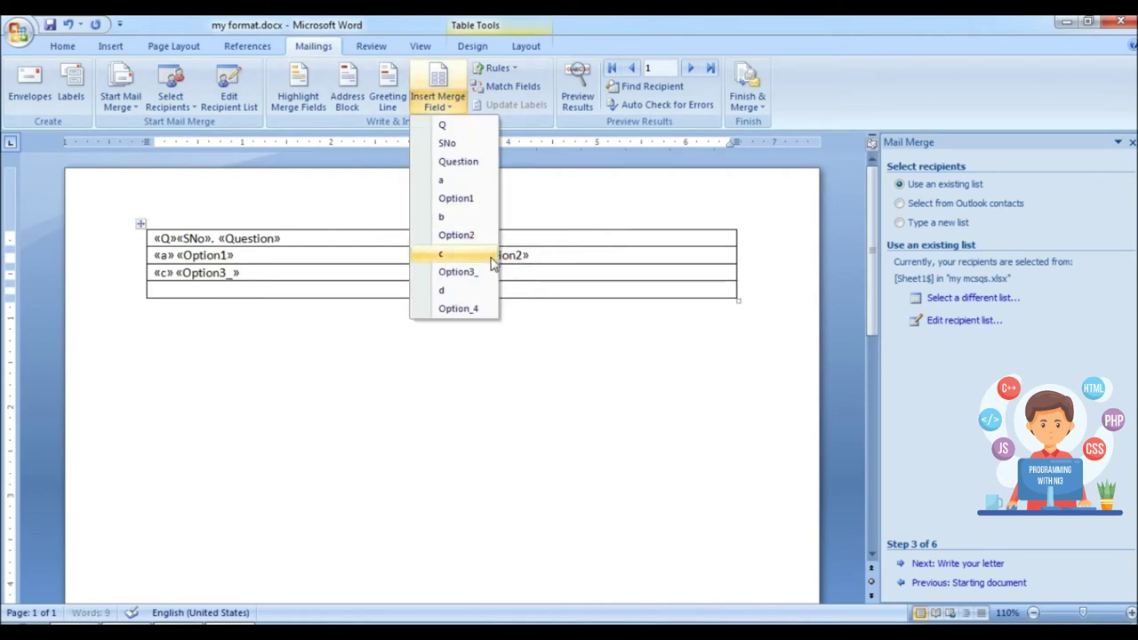
{"action": "left_click", "coordinate": [472, 311]}
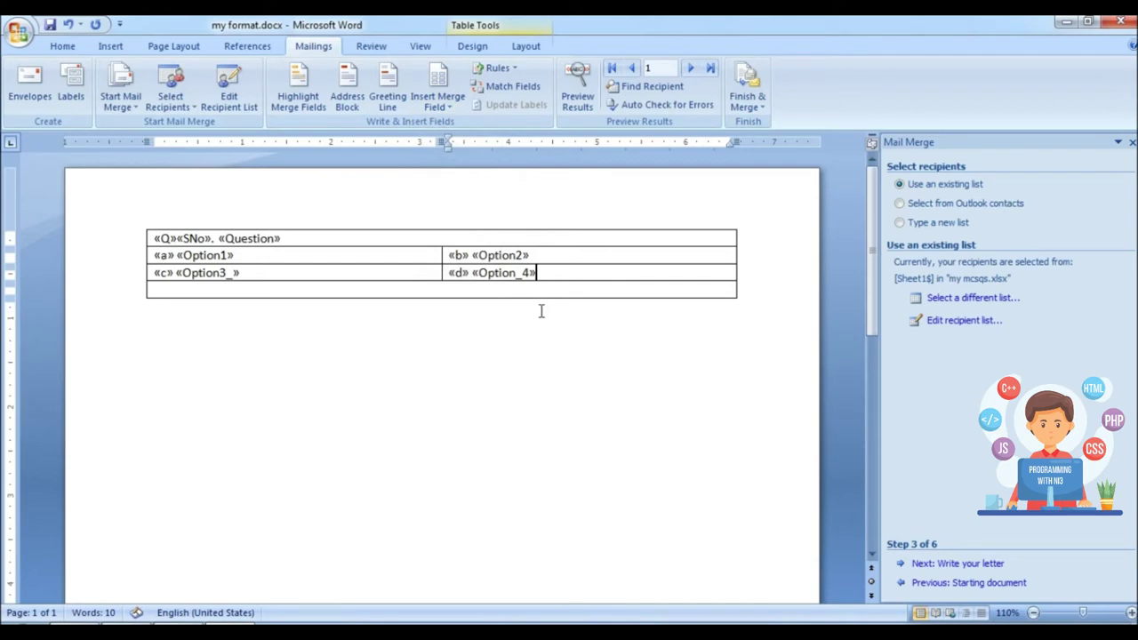
{"action": "left_click", "coordinate": [432, 290]}
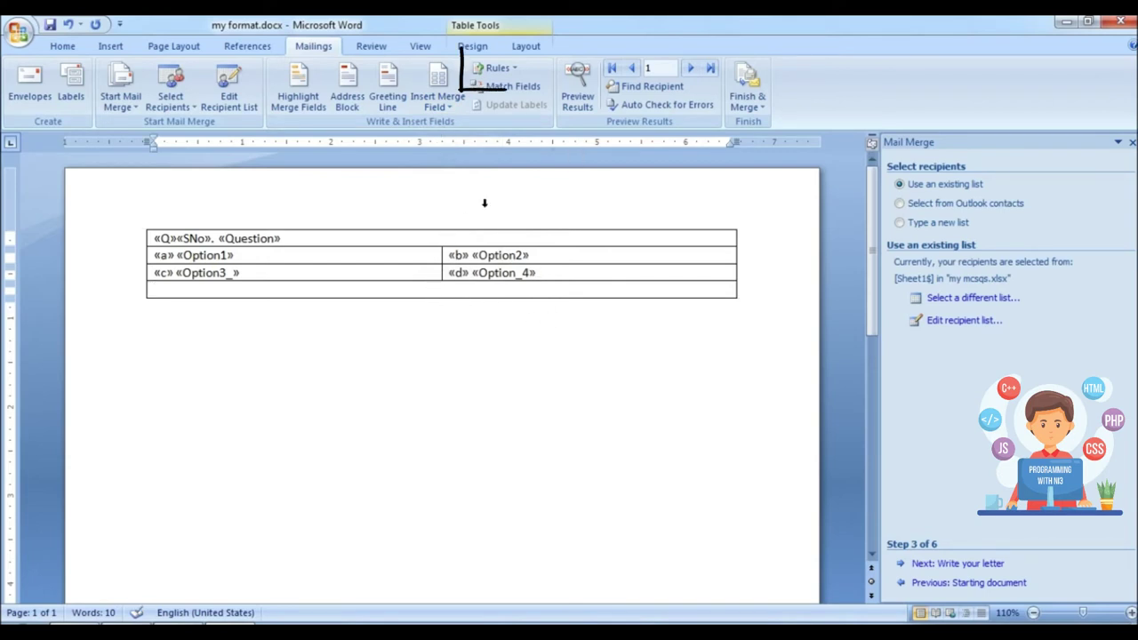
Step: Add a «Next Record» rule to the bottom row, then select the whole table
{"action": "left_click", "coordinate": [503, 69]}
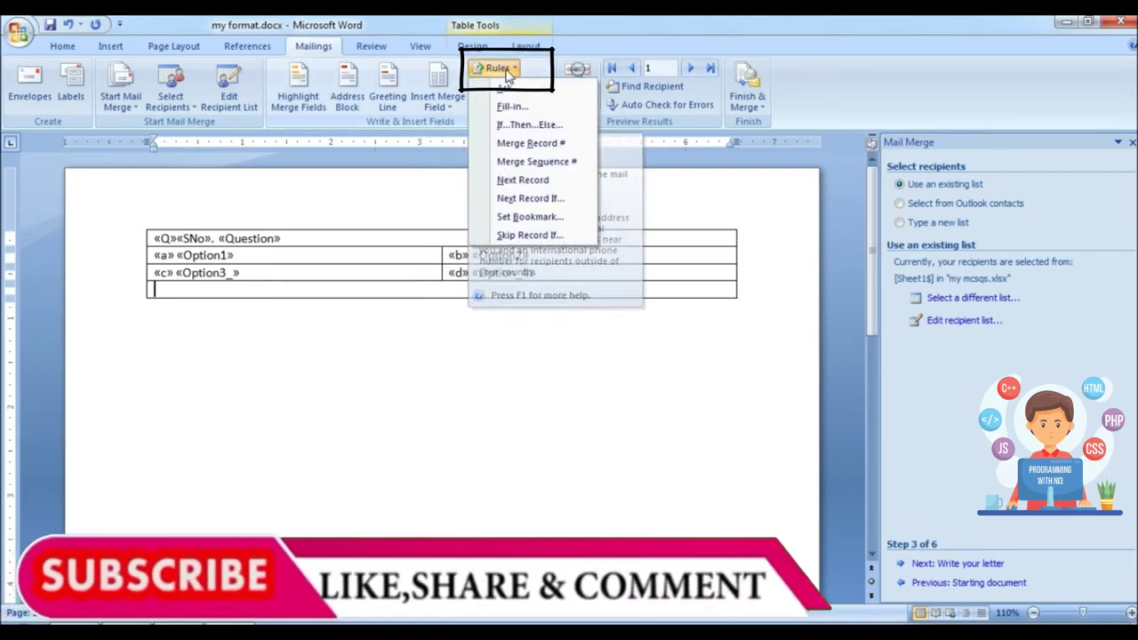
{"action": "left_click", "coordinate": [523, 180]}
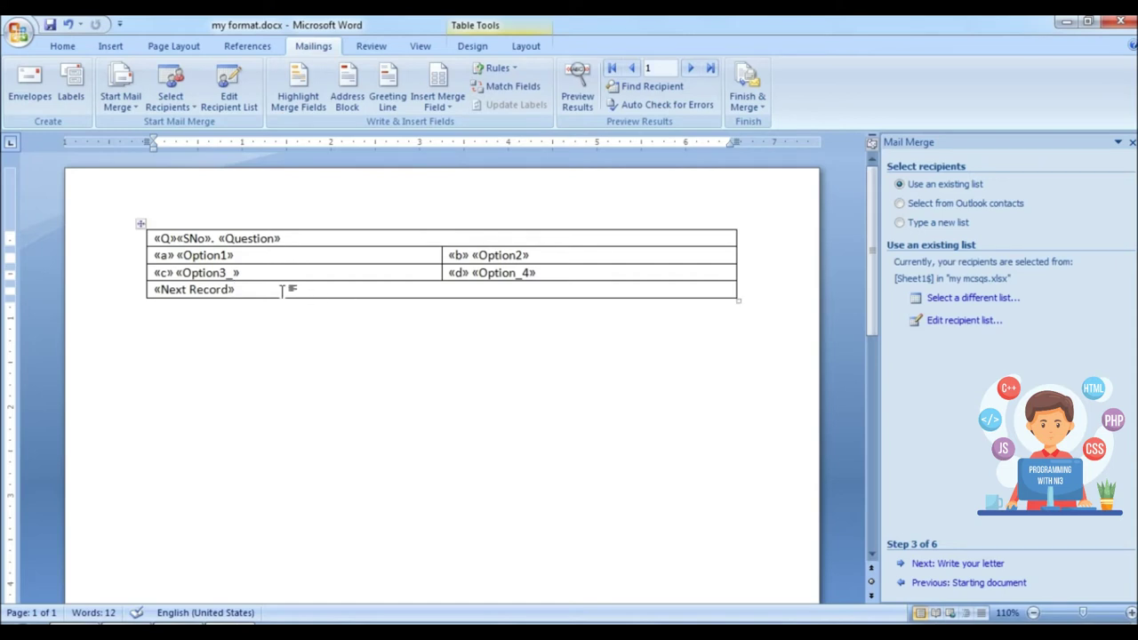
{"action": "left_click_drag", "start_coordinate": [261, 287], "coordinate": [216, 232]}
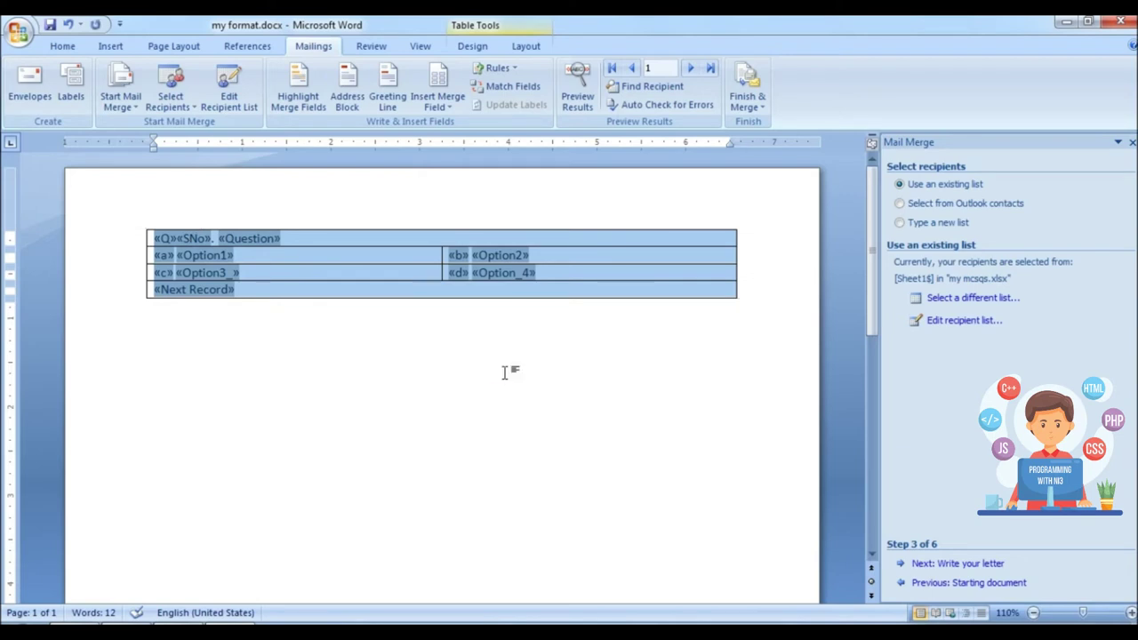
Step: Paste a copy of the question table below and add a spacer row after the first «Next Record»
{"action": "left_click", "coordinate": [277, 295]}
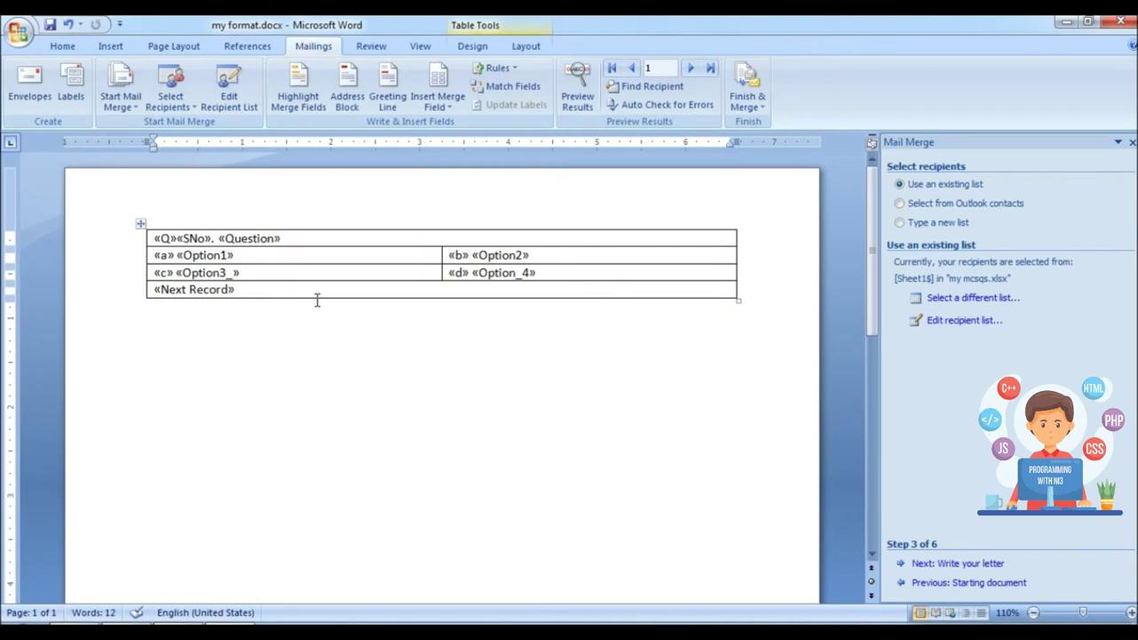
{"action": "left_click", "coordinate": [319, 299]}
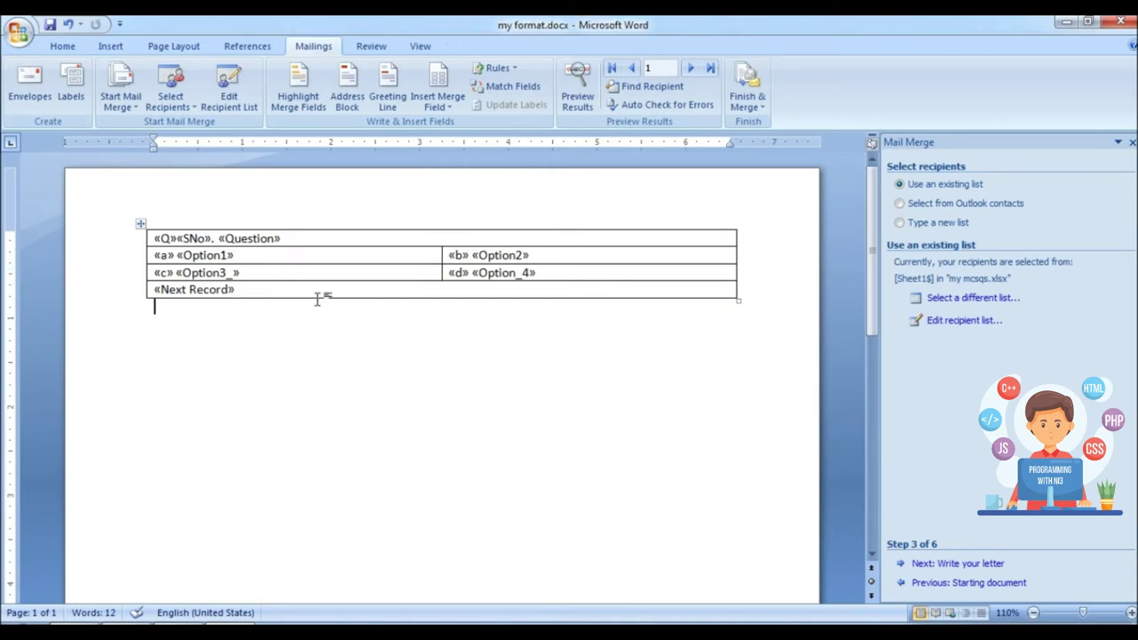
{"action": "key", "text": "ctrl+v"}
{"action": "left_click", "coordinate": [254, 289]}
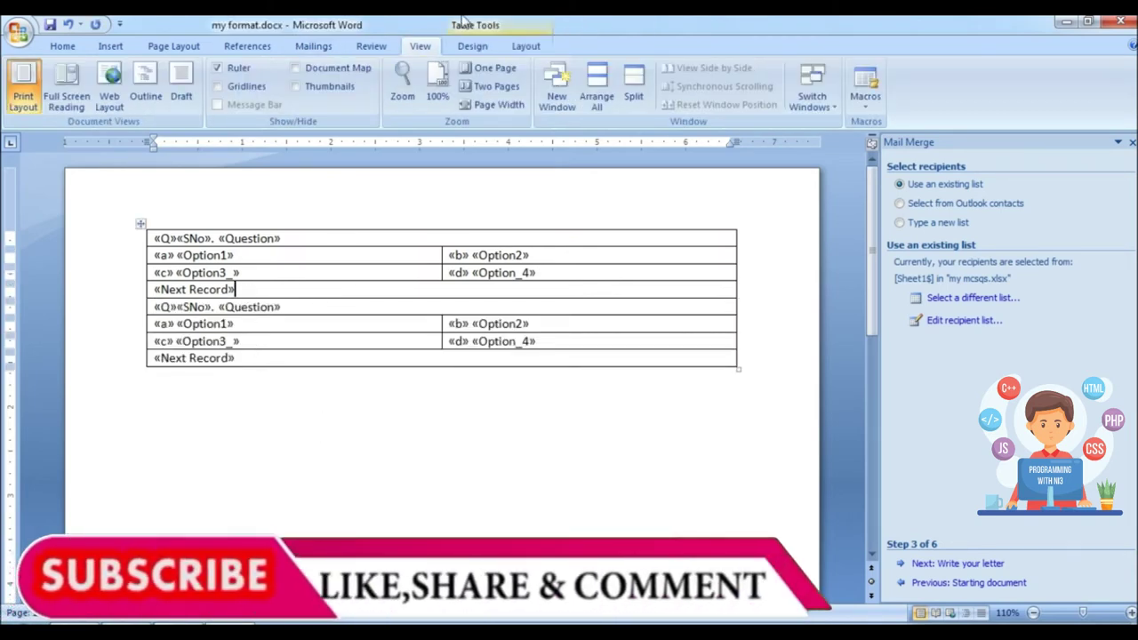
{"action": "left_click", "coordinate": [530, 45]}
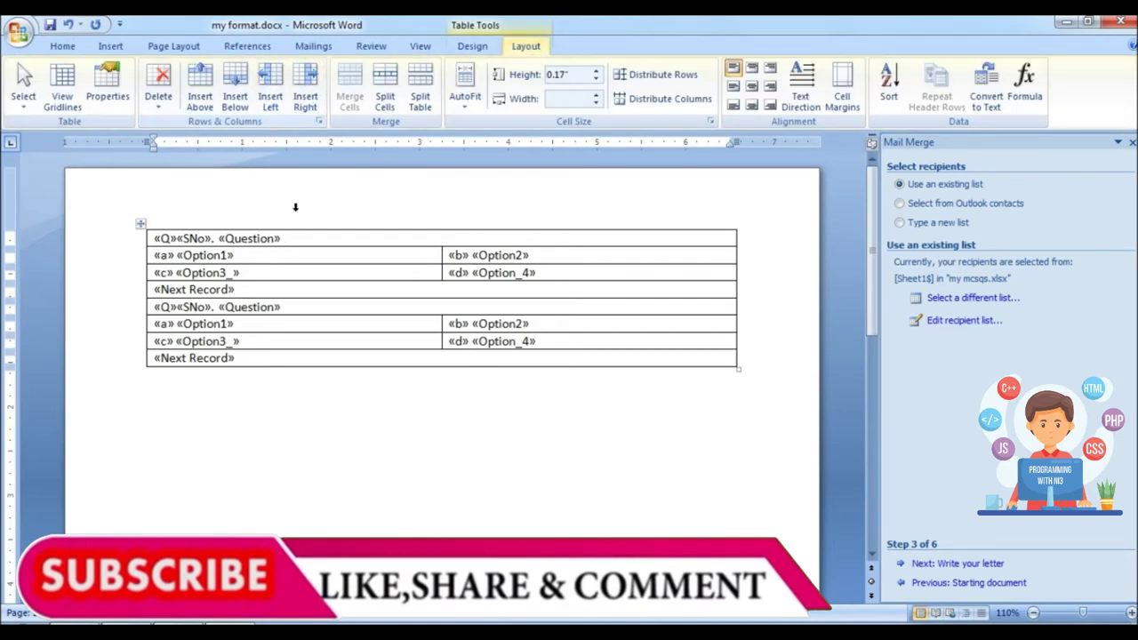
{"action": "left_click", "coordinate": [235, 89]}
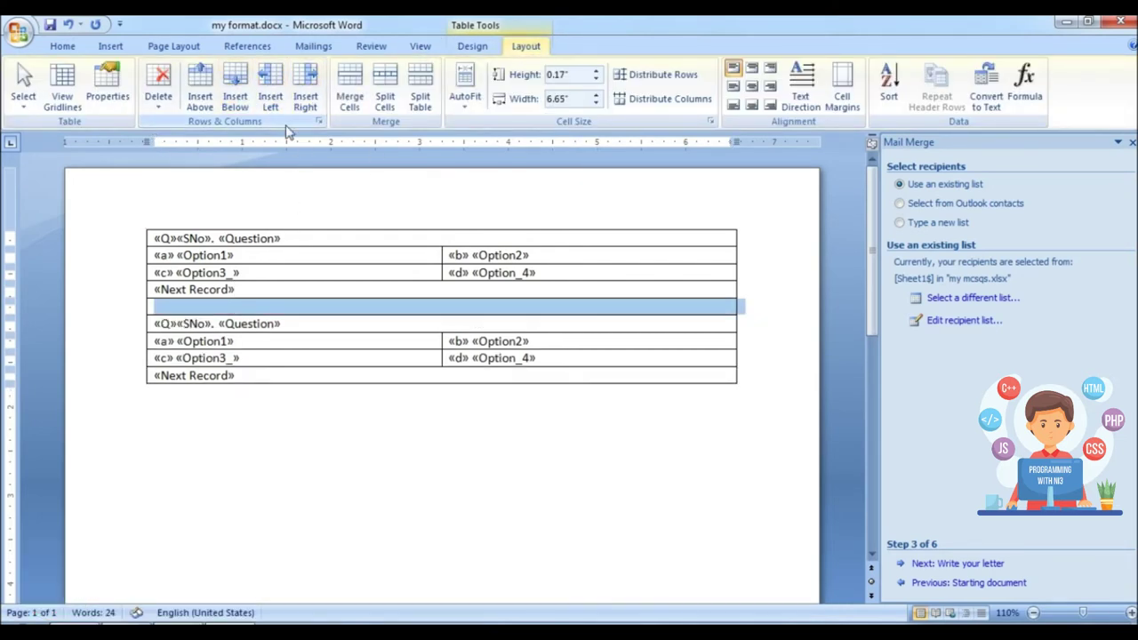
{"action": "left_click", "coordinate": [256, 306]}
Step: Add an empty row at the table's bottom, then select the table and place the caret below it
{"action": "left_click_drag", "start_coordinate": [260, 377], "coordinate": [162, 238]}
{"action": "key", "text": "ctrl+c"}
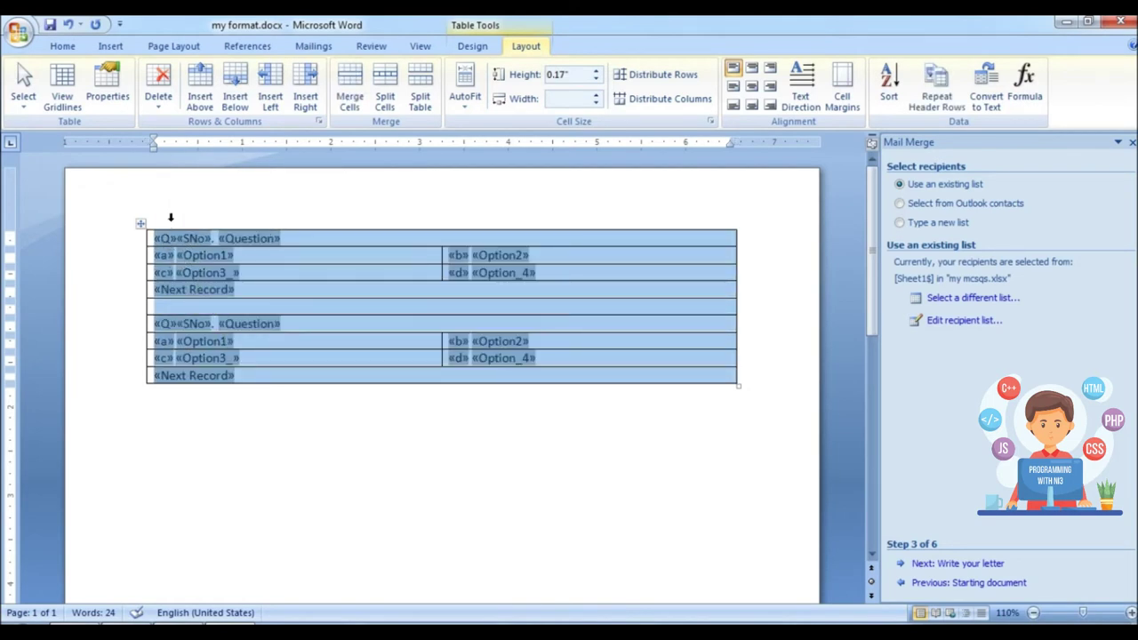
{"action": "left_click", "coordinate": [298, 406]}
{"action": "left_click", "coordinate": [283, 375]}
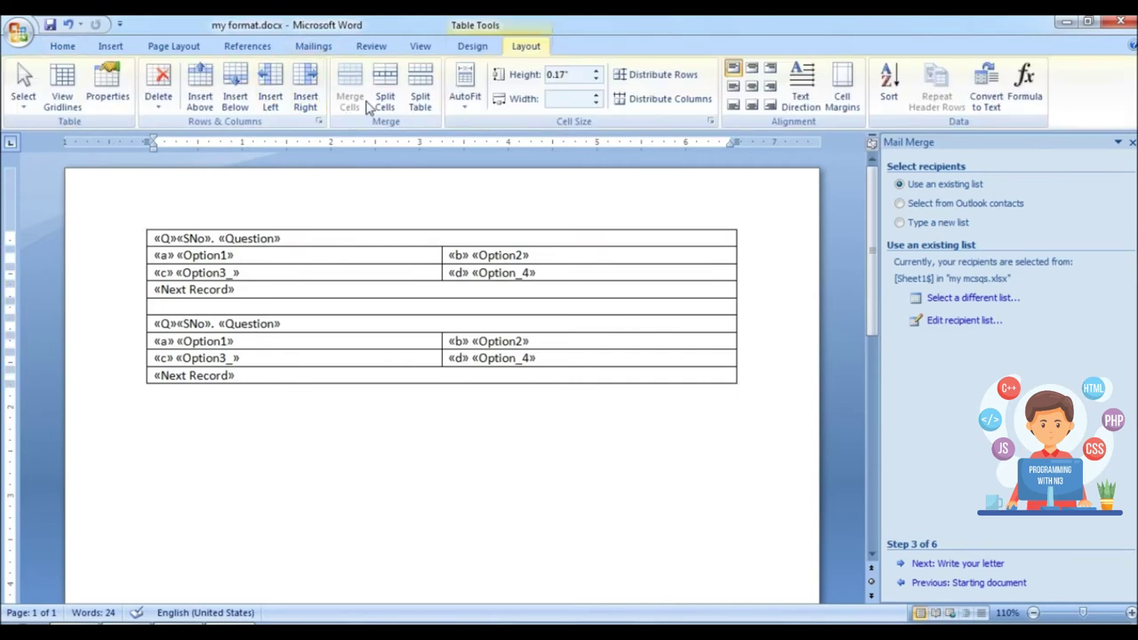
{"action": "left_click", "coordinate": [234, 96]}
{"action": "left_click", "coordinate": [199, 403]}
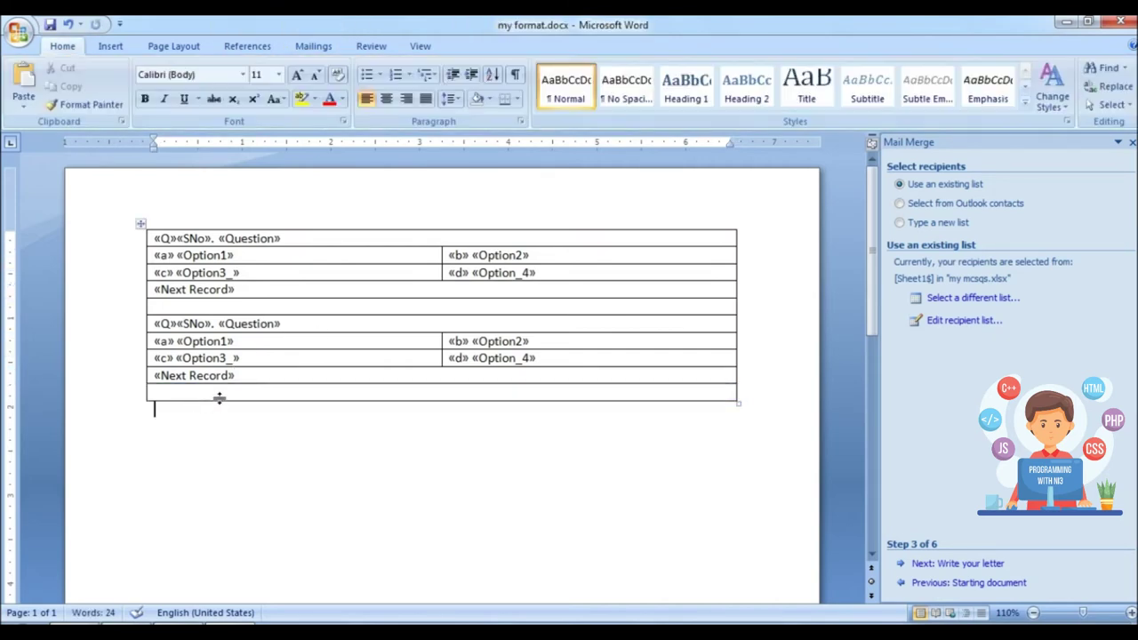
{"action": "left_click_drag", "start_coordinate": [221, 394], "coordinate": [173, 241]}
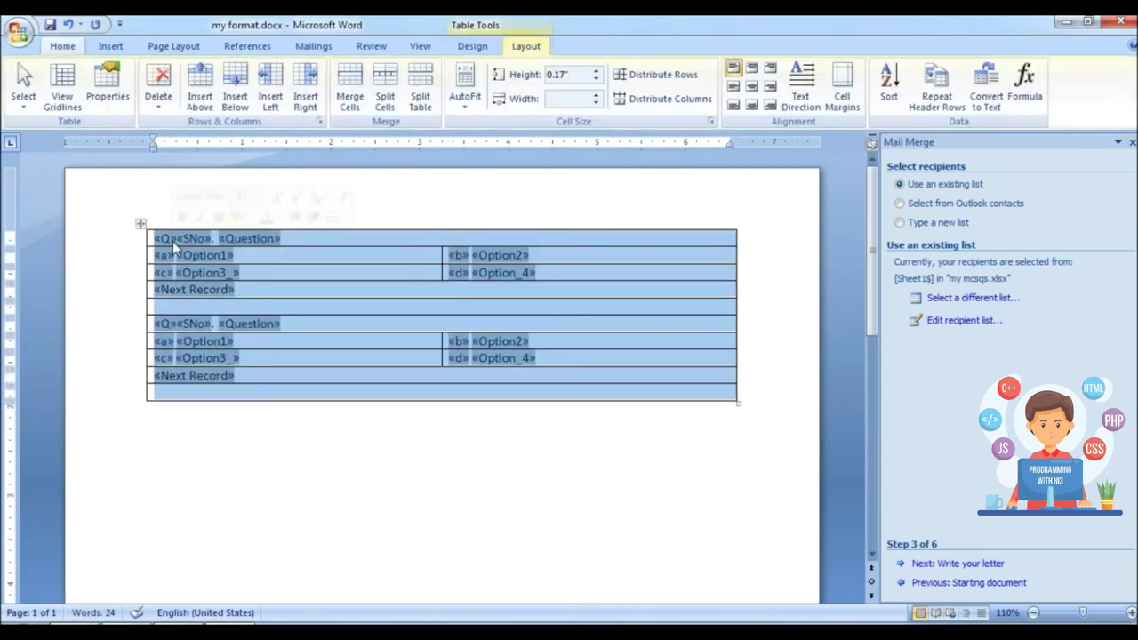
{"action": "left_click", "coordinate": [275, 429]}
{"action": "scroll", "coordinate": [277, 422], "scroll_direction": "down", "scroll_amount": 1}
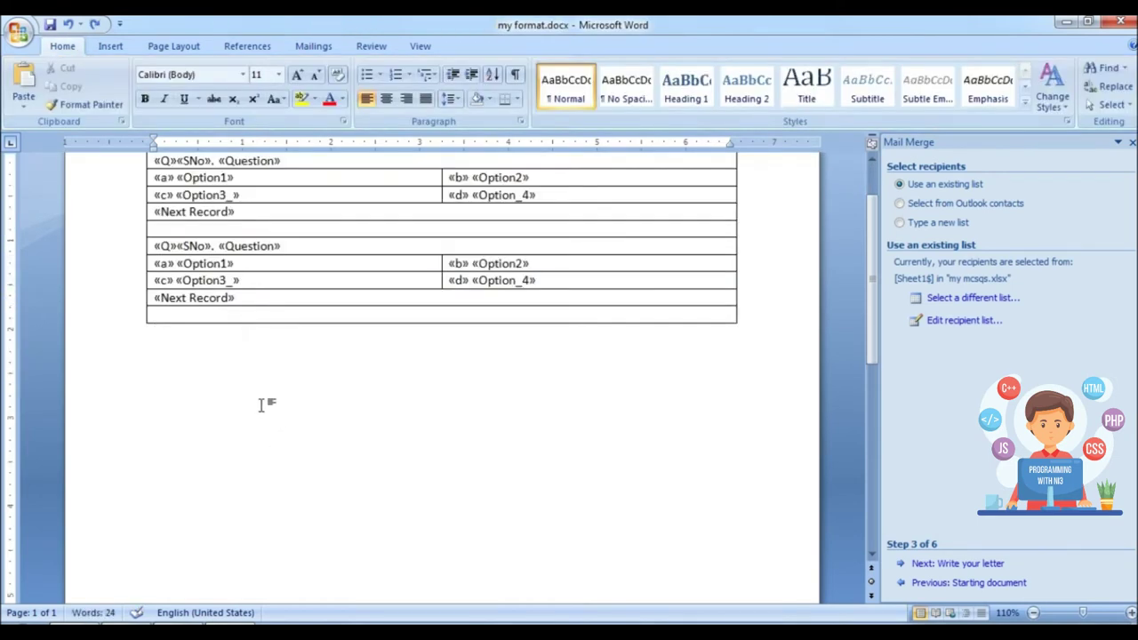
Step: Paste the two question blocks below the table and delete the blank line to join them
{"action": "key", "text": "ctrl+v"}
{"action": "key", "text": "Up"}
{"action": "key", "text": "Up"}
{"action": "key", "text": "Up"}
{"action": "key", "text": "Up"}
{"action": "key", "text": "Up"}
{"action": "key", "text": "Up"}
{"action": "key", "text": "Up"}
{"action": "key", "text": "Up"}
{"action": "key", "text": "Up"}
{"action": "key", "text": "Up"}
{"action": "key", "text": "Delete"}
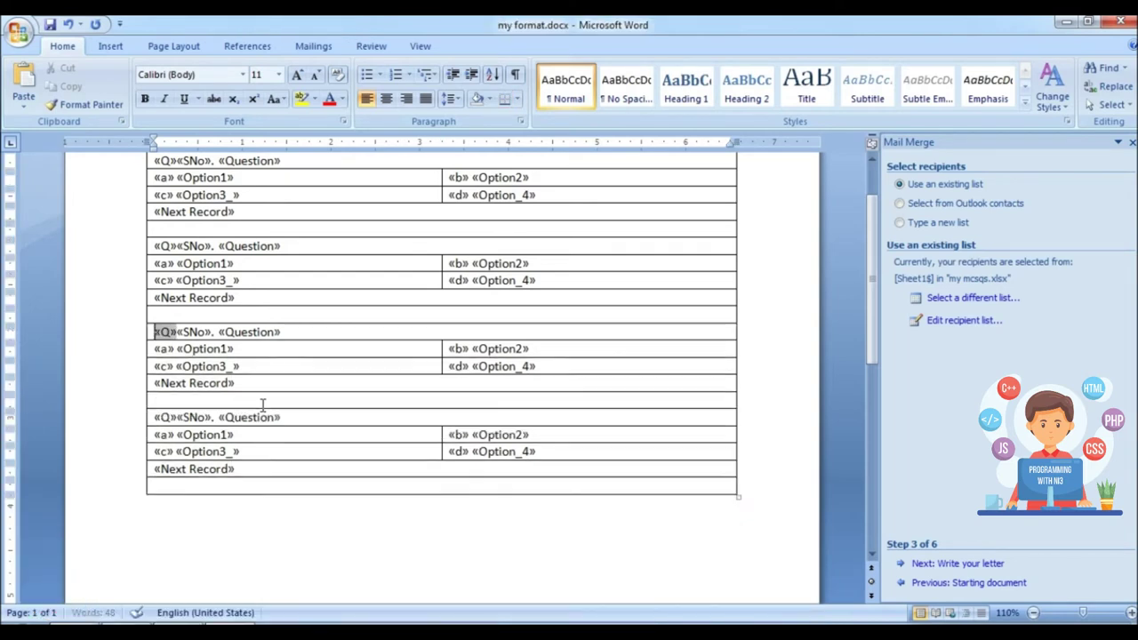
{"action": "key", "text": "Down"}
{"action": "key", "text": "Down"}
{"action": "key", "text": "Down"}
{"action": "key", "text": "Down"}
{"action": "key", "text": "Down"}
{"action": "key", "text": "Down"}
{"action": "key", "text": "Down"}
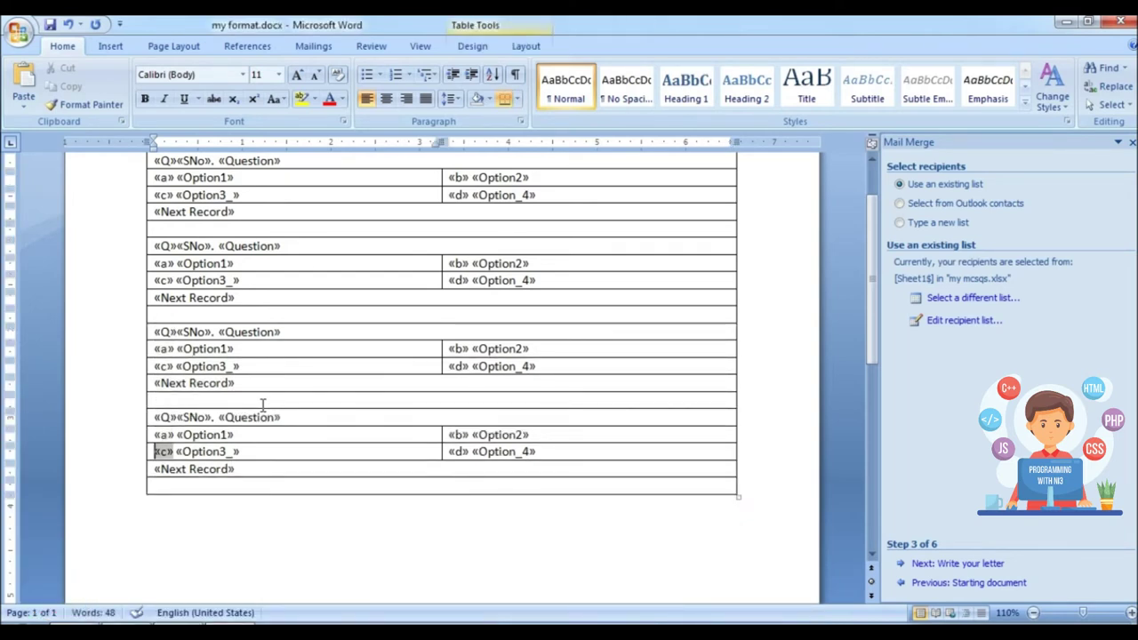
{"action": "key", "text": "Down"}
{"action": "key", "text": "Down"}
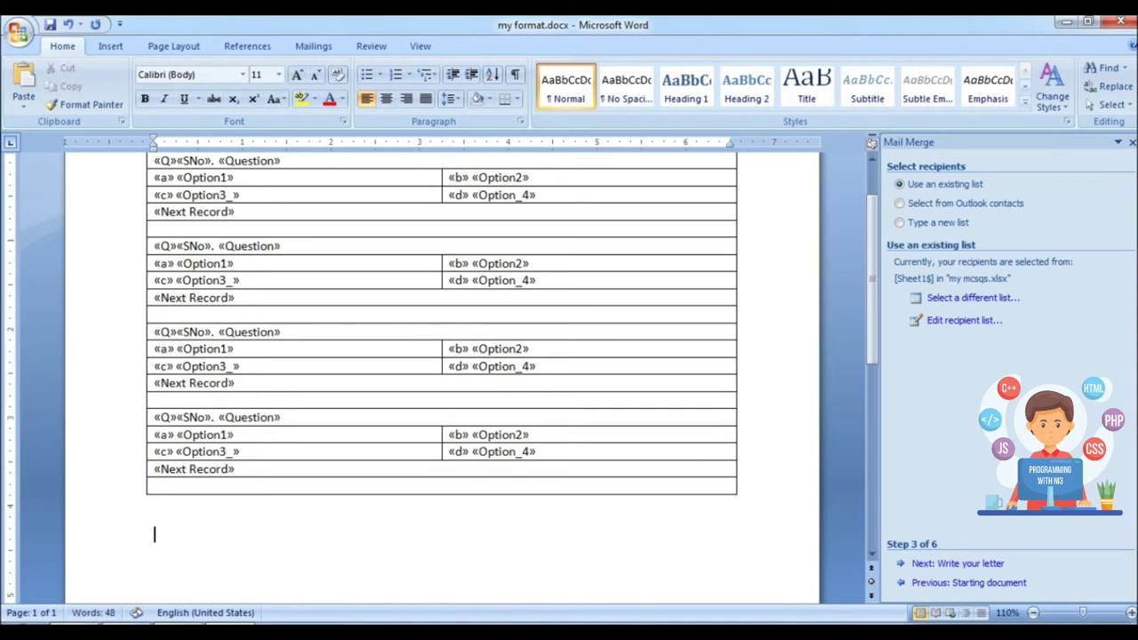
Step: Paste another copy and delete the gap so it joins the same table
{"action": "key", "text": "ctrl+v"}
{"action": "key", "text": "Up"}
{"action": "key", "text": "Up"}
{"action": "key", "text": "Up"}
{"action": "key", "text": "Up"}
{"action": "key", "text": "Up"}
{"action": "key", "text": "Up"}
{"action": "key", "text": "Up"}
{"action": "key", "text": "Up"}
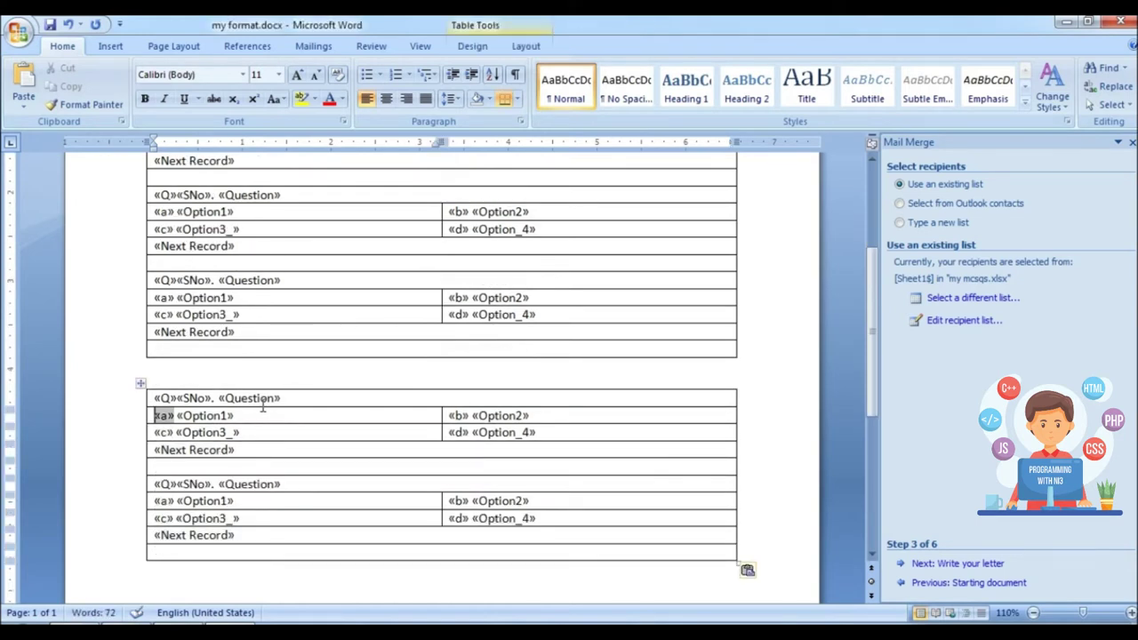
{"action": "key", "text": "Up"}
{"action": "key", "text": "Up"}
{"action": "key", "text": "Delete"}
{"action": "key", "text": "Down"}
{"action": "key", "text": "Down"}
{"action": "key", "text": "Down"}
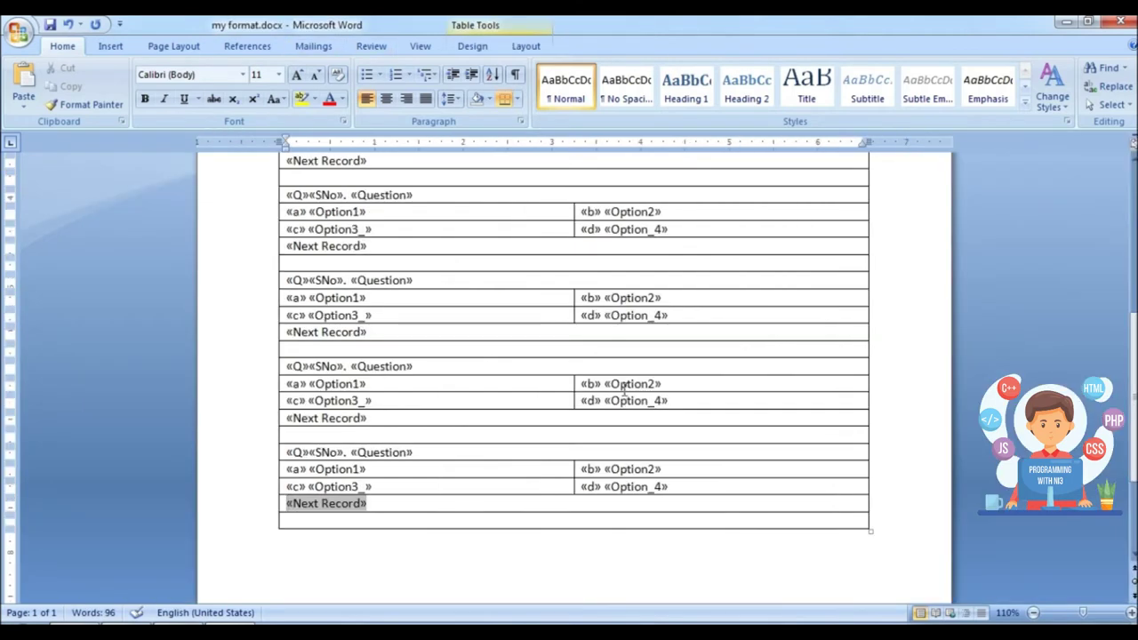
{"action": "scroll", "coordinate": [656, 407], "scroll_direction": "down", "scroll_amount": 1}
{"action": "scroll", "coordinate": [656, 407], "scroll_direction": "down", "scroll_amount": 3}
{"action": "scroll", "coordinate": [870, 458], "scroll_direction": "up", "scroll_amount": 4}
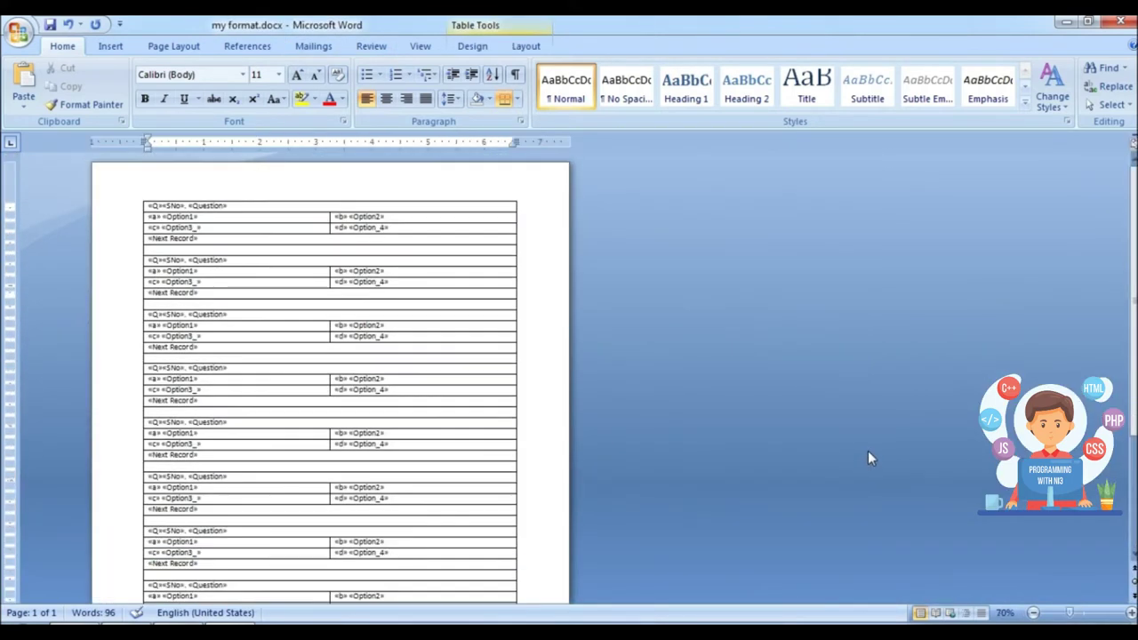
Step: Collapse the ribbon and set the page size to A4
{"action": "scroll", "coordinate": [856, 425], "scroll_direction": "down", "scroll_amount": 3}
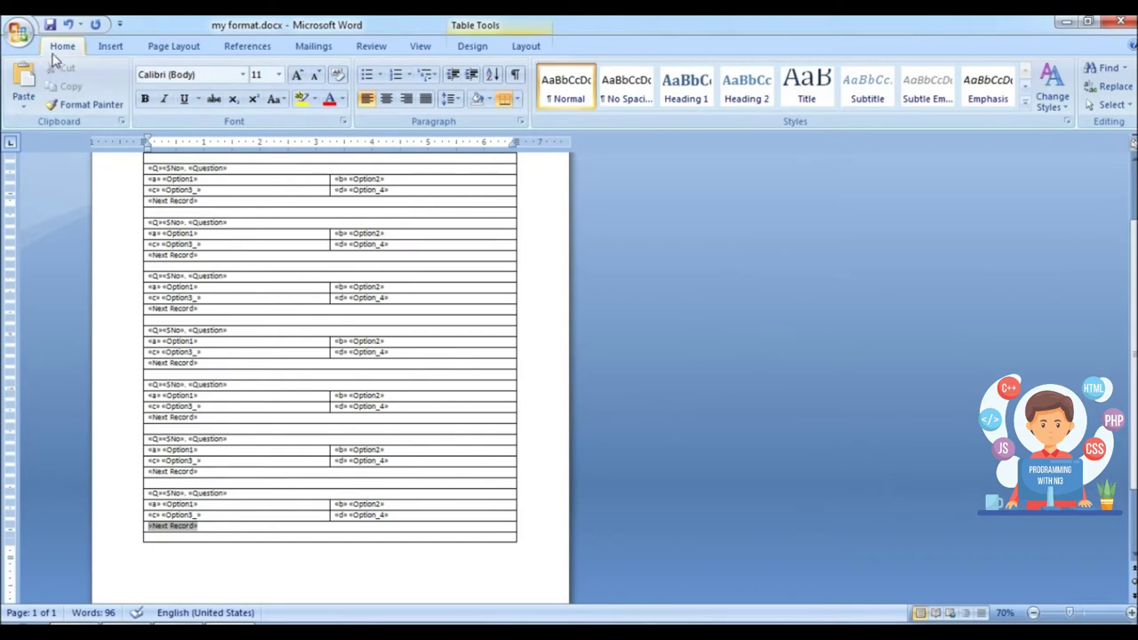
{"action": "double_click", "coordinate": [63, 50]}
{"action": "scroll", "coordinate": [663, 215], "scroll_direction": "up", "scroll_amount": 4}
{"action": "scroll", "coordinate": [716, 253], "scroll_direction": "up", "scroll_amount": 7}
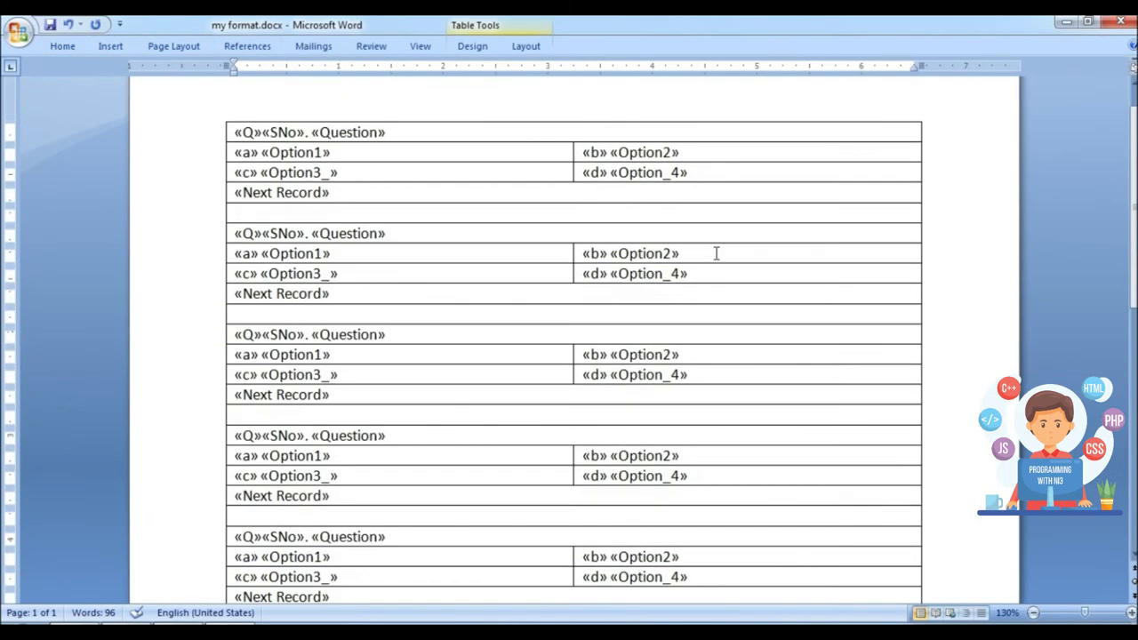
{"action": "scroll", "coordinate": [717, 253], "scroll_direction": "up", "scroll_amount": 3}
{"action": "scroll", "coordinate": [717, 252], "scroll_direction": "down", "scroll_amount": 8}
{"action": "scroll", "coordinate": [717, 252], "scroll_direction": "up", "scroll_amount": 7}
{"action": "scroll", "coordinate": [717, 252], "scroll_direction": "up", "scroll_amount": 1}
{"action": "right_click", "coordinate": [717, 254]}
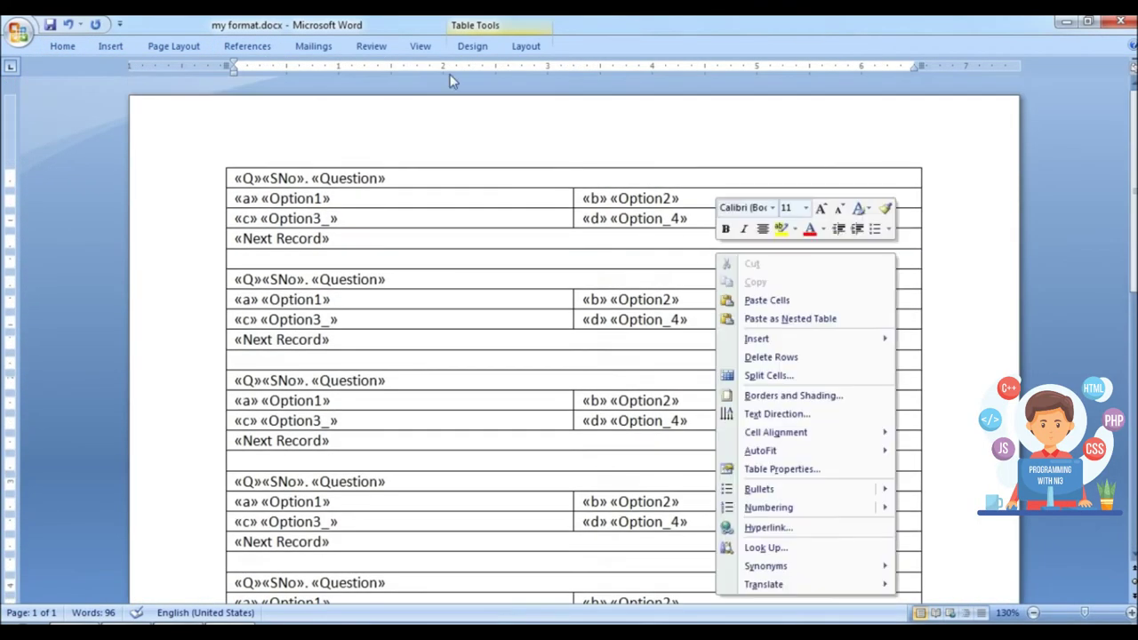
{"action": "left_click", "coordinate": [204, 45]}
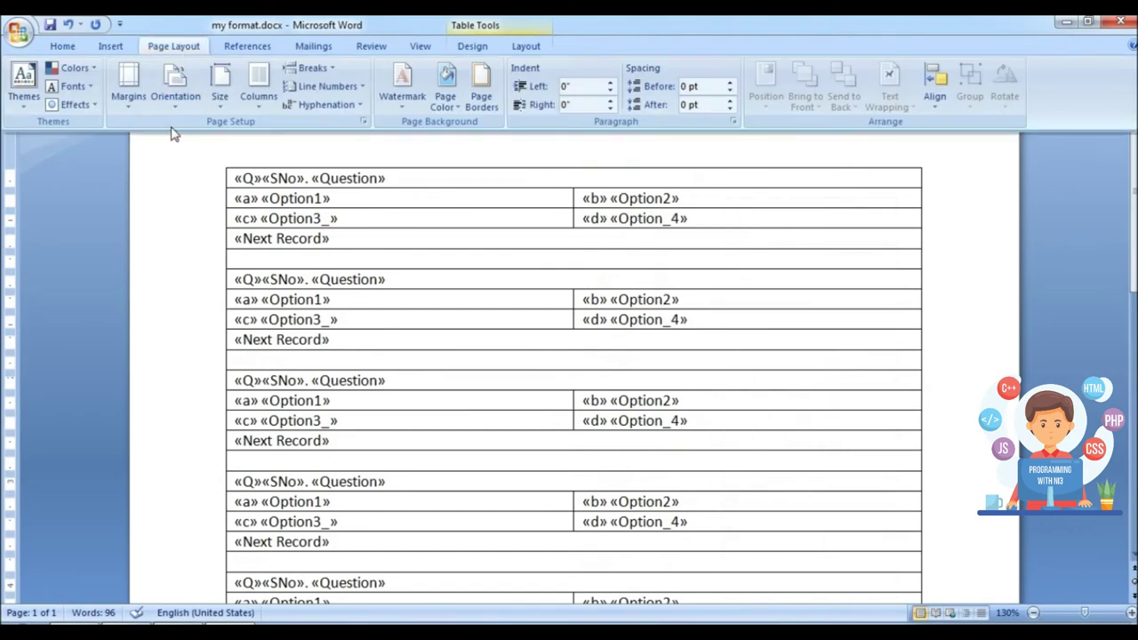
{"action": "left_click", "coordinate": [220, 94]}
{"action": "left_click", "coordinate": [238, 238]}
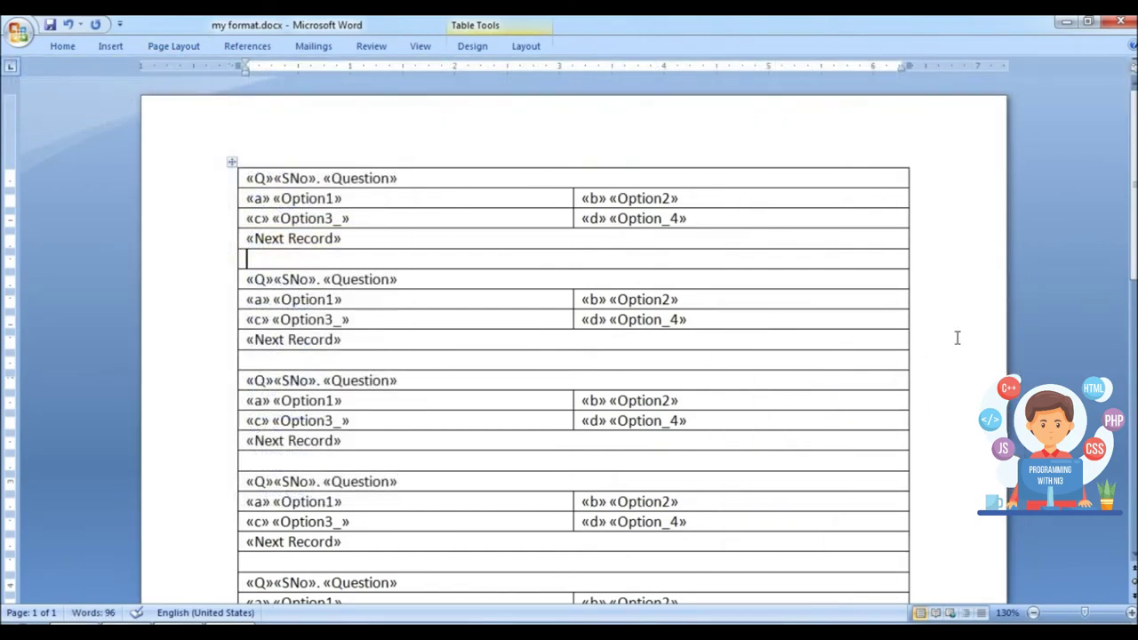
Step: Paste two more question blocks below the table and delete the gap to join them
{"action": "scroll", "coordinate": [1022, 253], "scroll_direction": "down", "scroll_amount": 5}
{"action": "scroll", "coordinate": [1017, 246], "scroll_direction": "down", "scroll_amount": 4}
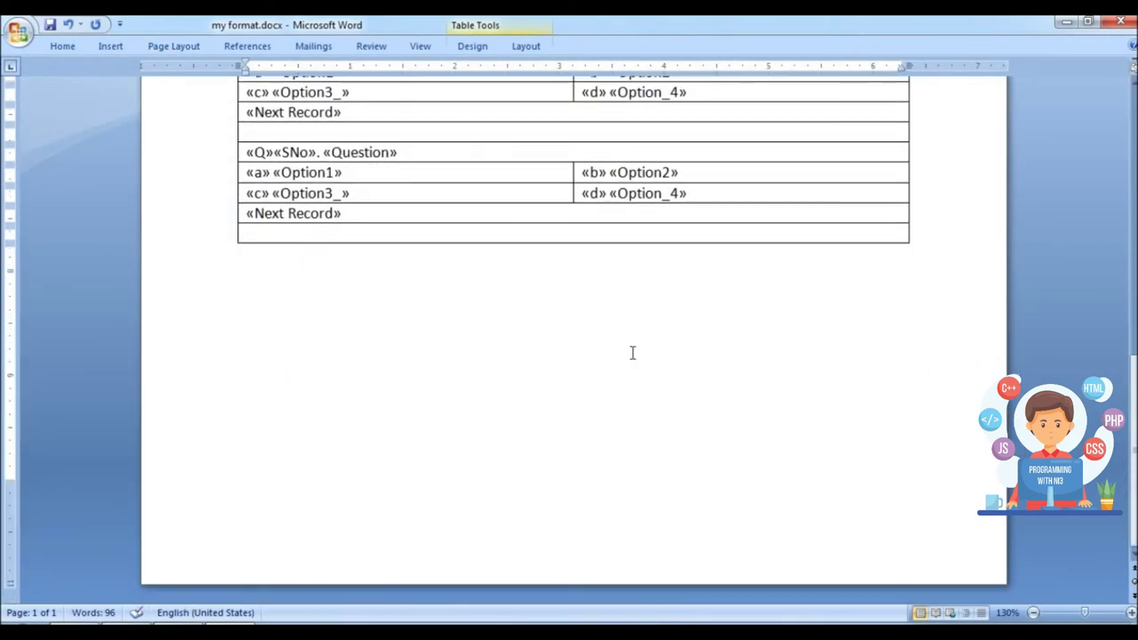
{"action": "left_click", "coordinate": [343, 259]}
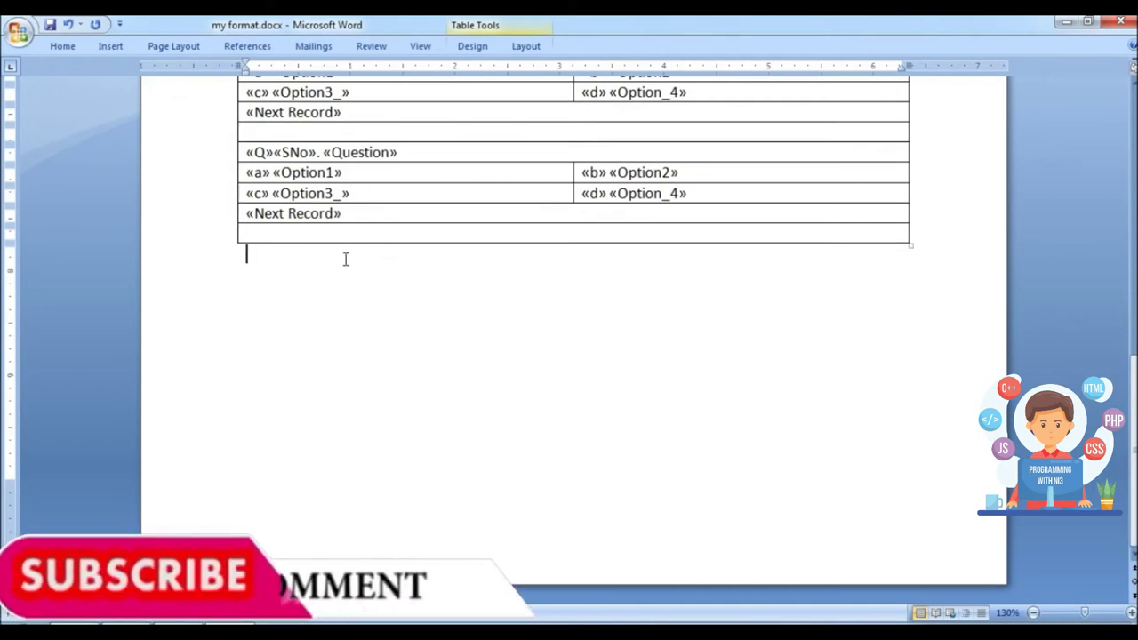
{"action": "key", "text": "ctrl+v"}
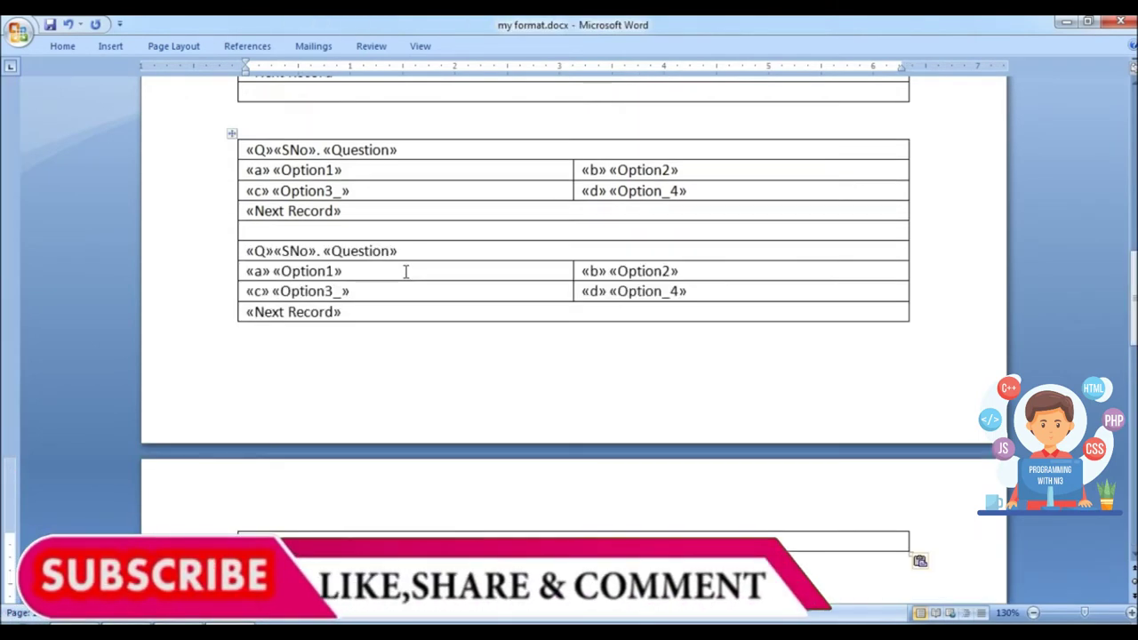
{"action": "scroll", "coordinate": [516, 257], "scroll_direction": "up", "scroll_amount": 3}
{"action": "scroll", "coordinate": [468, 198], "scroll_direction": "up", "scroll_amount": 2}
{"action": "scroll", "coordinate": [313, 417], "scroll_direction": "down", "scroll_amount": 1}
{"action": "scroll", "coordinate": [281, 429], "scroll_direction": "down", "scroll_amount": 1}
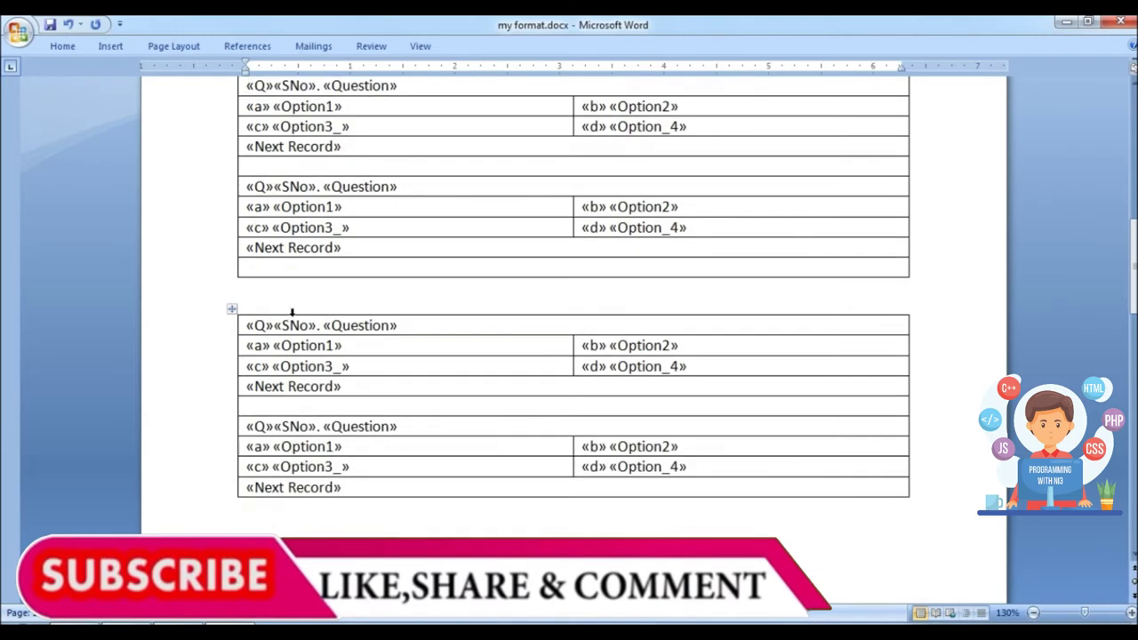
{"action": "left_click", "coordinate": [284, 289]}
{"action": "key", "text": "Delete"}
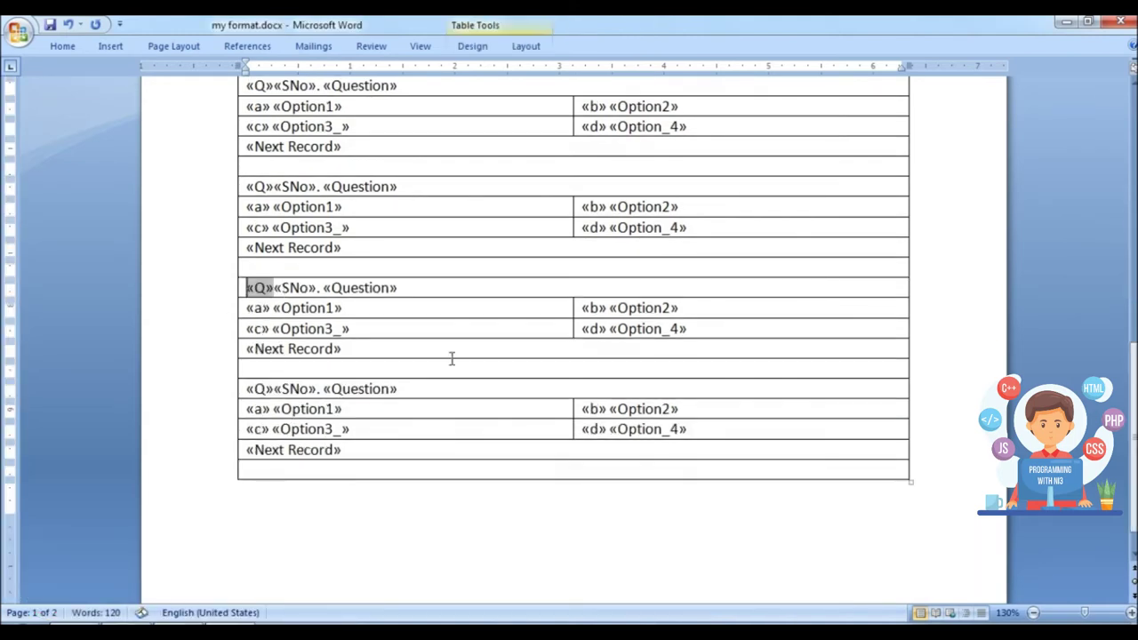
{"action": "scroll", "coordinate": [658, 307], "scroll_direction": "down", "scroll_amount": 1}
{"action": "scroll", "coordinate": [637, 426], "scroll_direction": "up", "scroll_amount": 2}
{"action": "scroll", "coordinate": [637, 427], "scroll_direction": "up", "scroll_amount": 2}
{"action": "scroll", "coordinate": [639, 429], "scroll_direction": "up", "scroll_amount": 1}
{"action": "scroll", "coordinate": [639, 430], "scroll_direction": "down", "scroll_amount": 5}
{"action": "scroll", "coordinate": [837, 382], "scroll_direction": "down", "scroll_amount": 1}
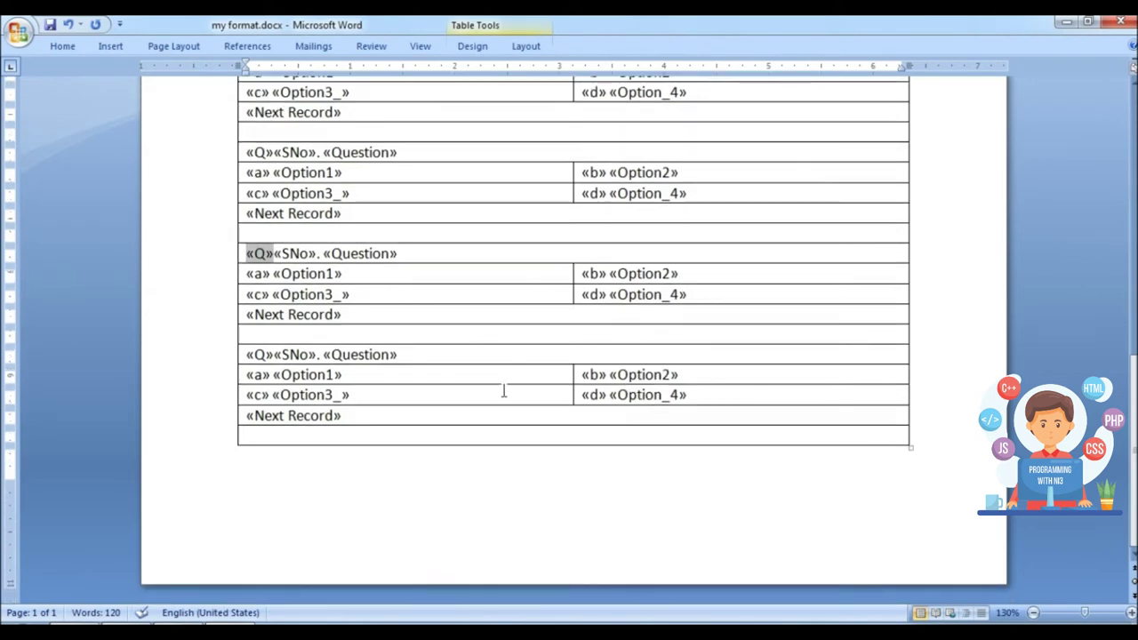
Step: Delete the final «Next Record» field and review the ten-block table
{"action": "left_click_drag", "start_coordinate": [355, 419], "coordinate": [249, 422]}
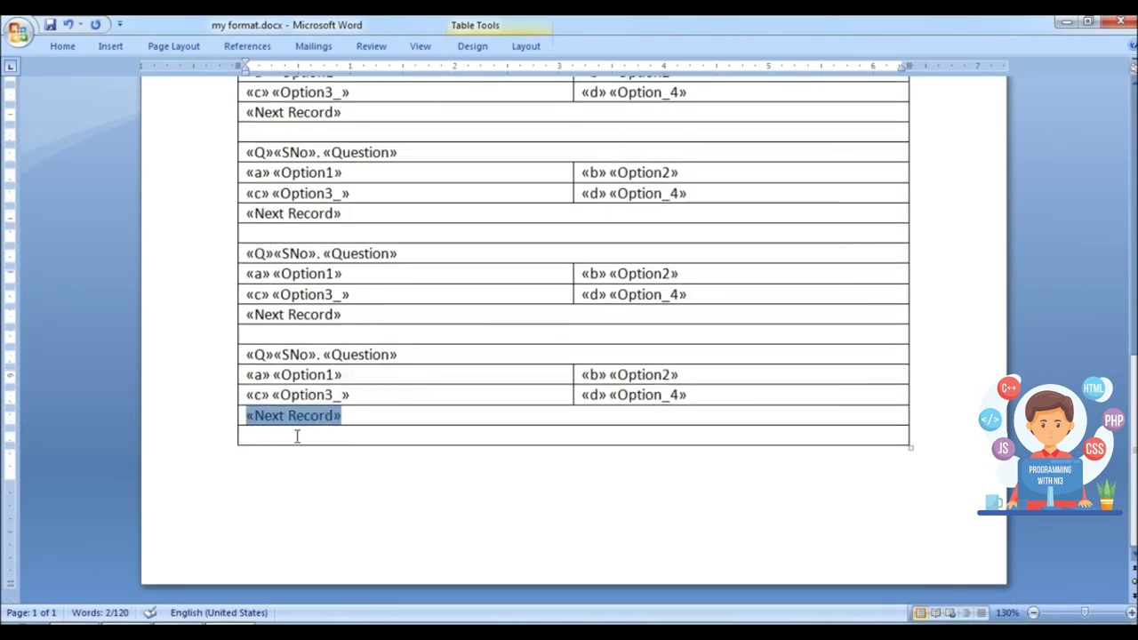
{"action": "key", "text": "Delete"}
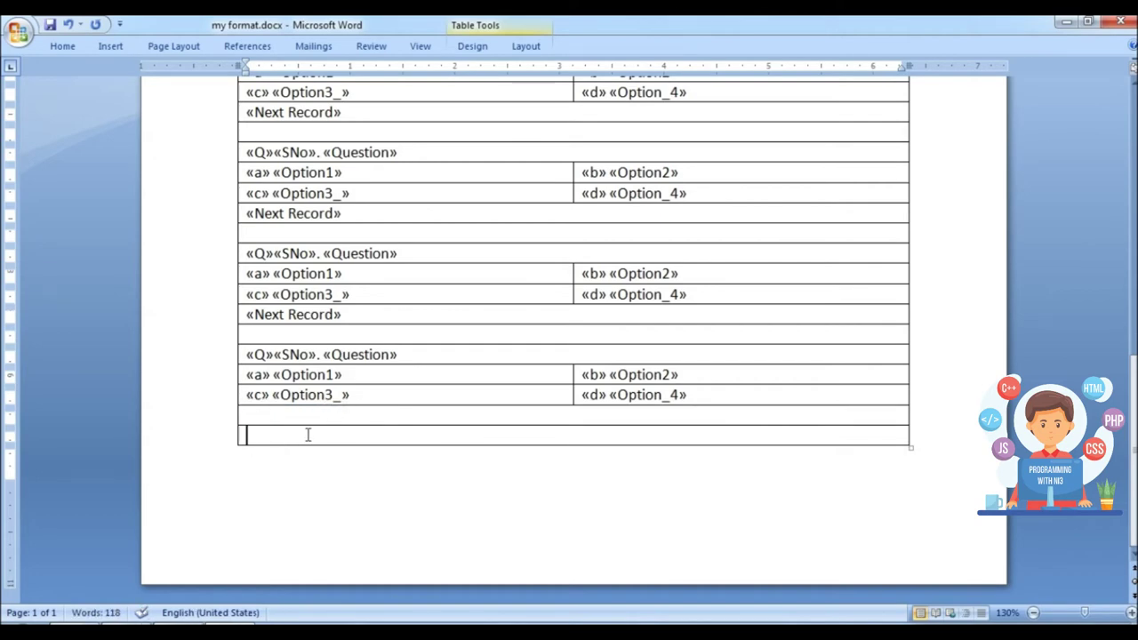
{"action": "scroll", "coordinate": [316, 431], "scroll_direction": "up", "scroll_amount": 5}
{"action": "scroll", "coordinate": [345, 522], "scroll_direction": "up", "scroll_amount": 5}
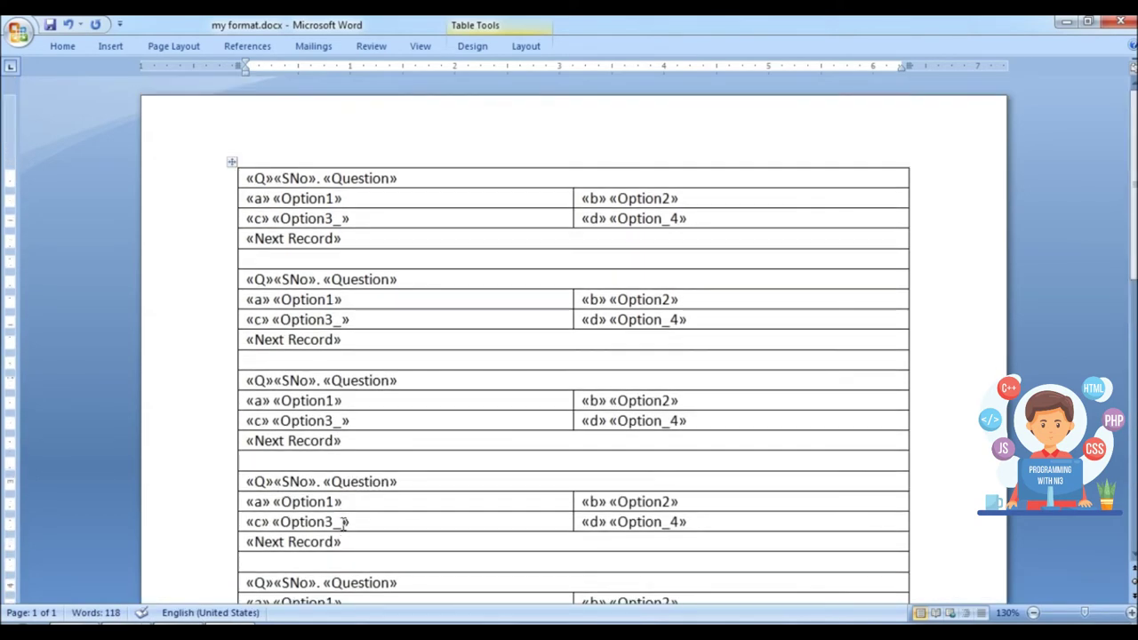
{"action": "scroll", "coordinate": [344, 522], "scroll_direction": "down", "scroll_amount": 5}
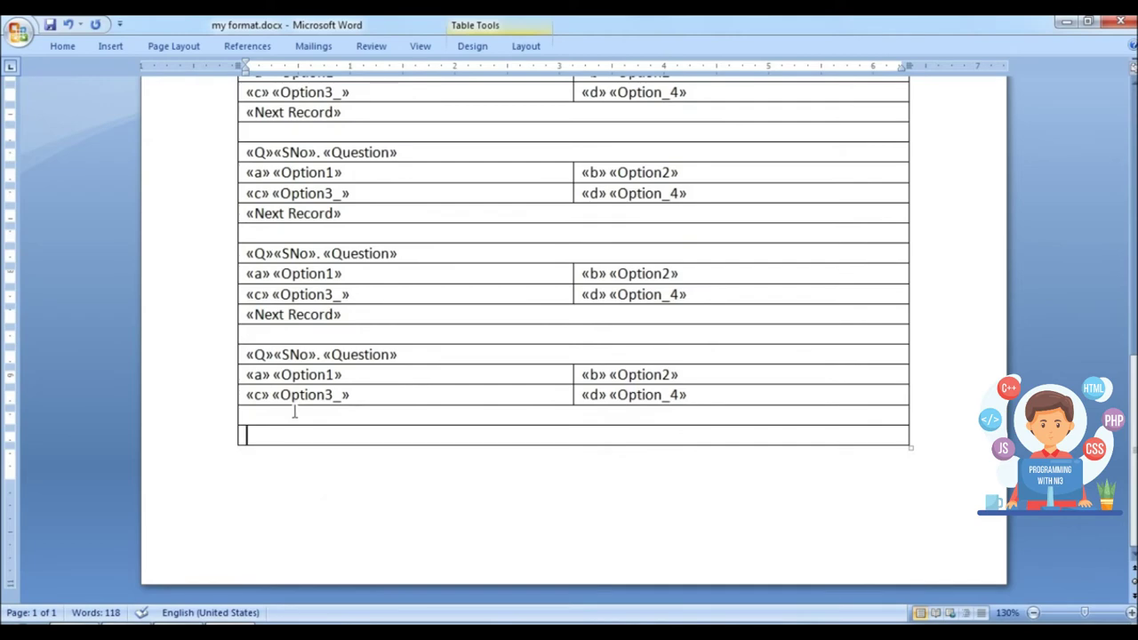
{"action": "scroll", "coordinate": [325, 447], "scroll_direction": "up", "scroll_amount": 2}
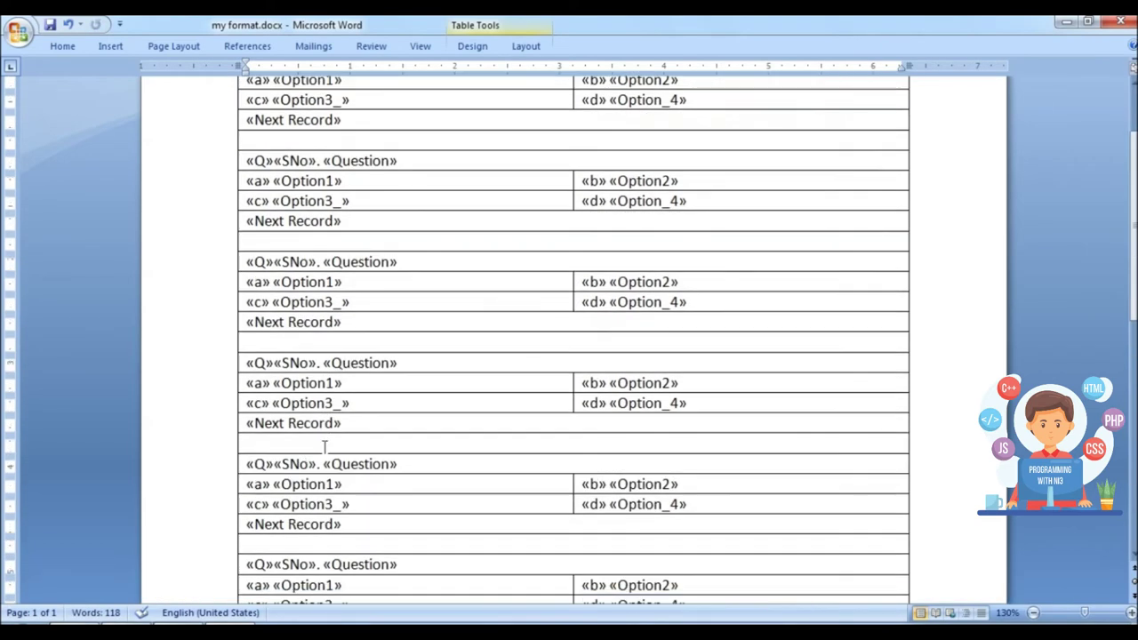
{"action": "scroll", "coordinate": [325, 449], "scroll_direction": "up", "scroll_amount": 3}
{"action": "scroll", "coordinate": [368, 409], "scroll_direction": "up", "scroll_amount": 1, "text": "ctrl"}
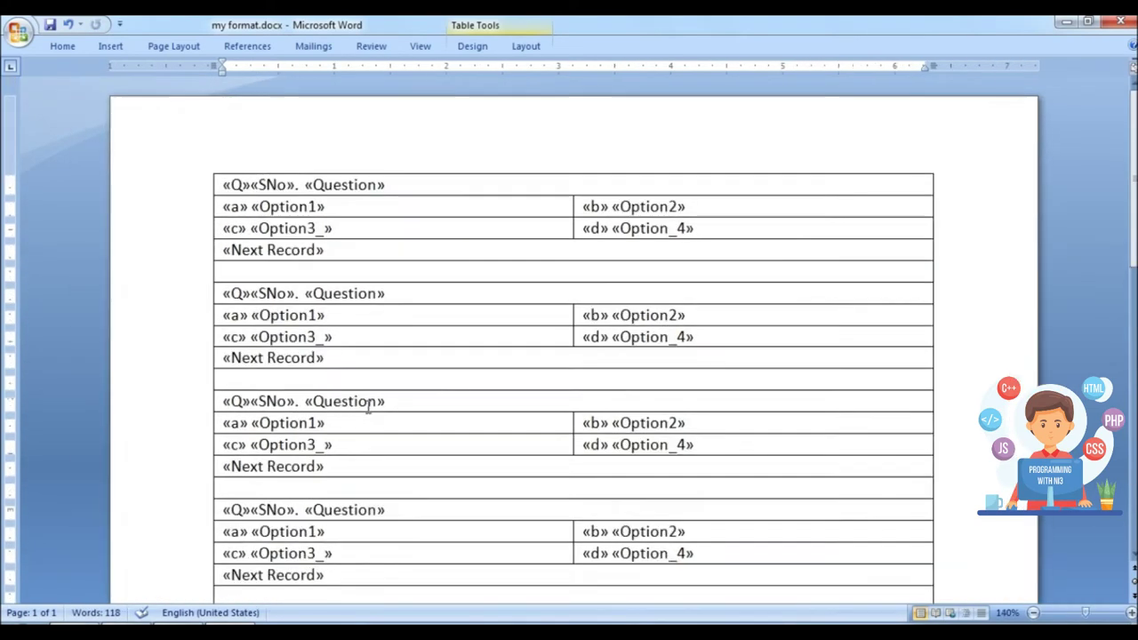
{"action": "scroll", "coordinate": [368, 407], "scroll_direction": "down", "scroll_amount": 5, "text": "ctrl"}
{"action": "scroll", "coordinate": [552, 294], "scroll_direction": "down", "scroll_amount": 2}
{"action": "scroll", "coordinate": [553, 338], "scroll_direction": "down", "scroll_amount": 3}
{"action": "scroll", "coordinate": [555, 382], "scroll_direction": "up", "scroll_amount": 5}
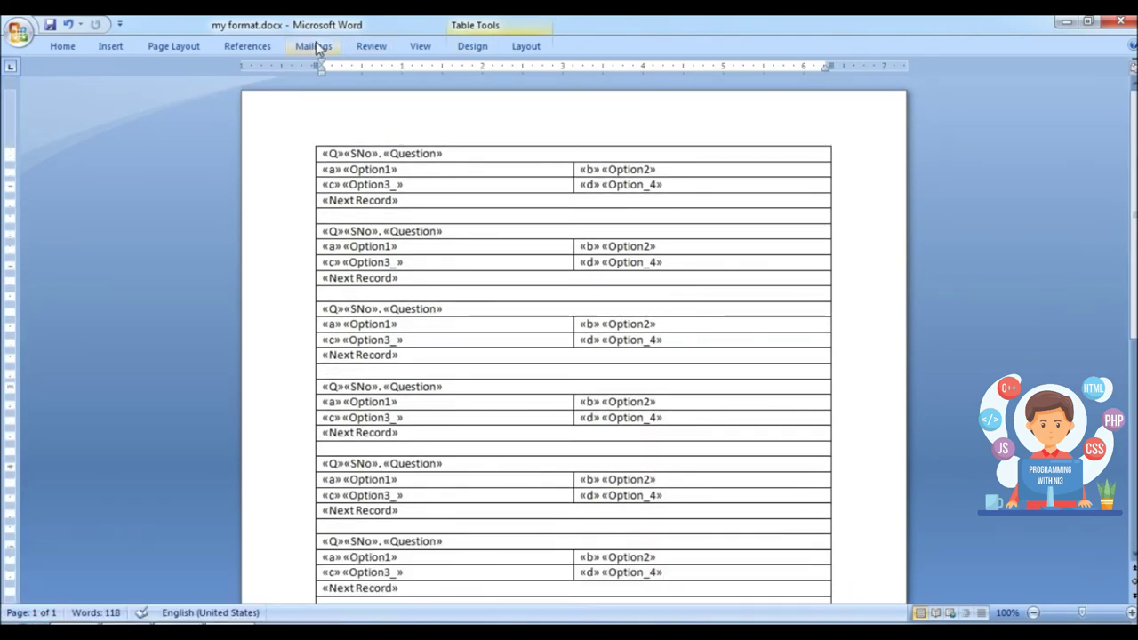
Step: Turn on Preview Results and scroll through merged questions Q1–Q10 with their a–d options
{"action": "left_click", "coordinate": [315, 46]}
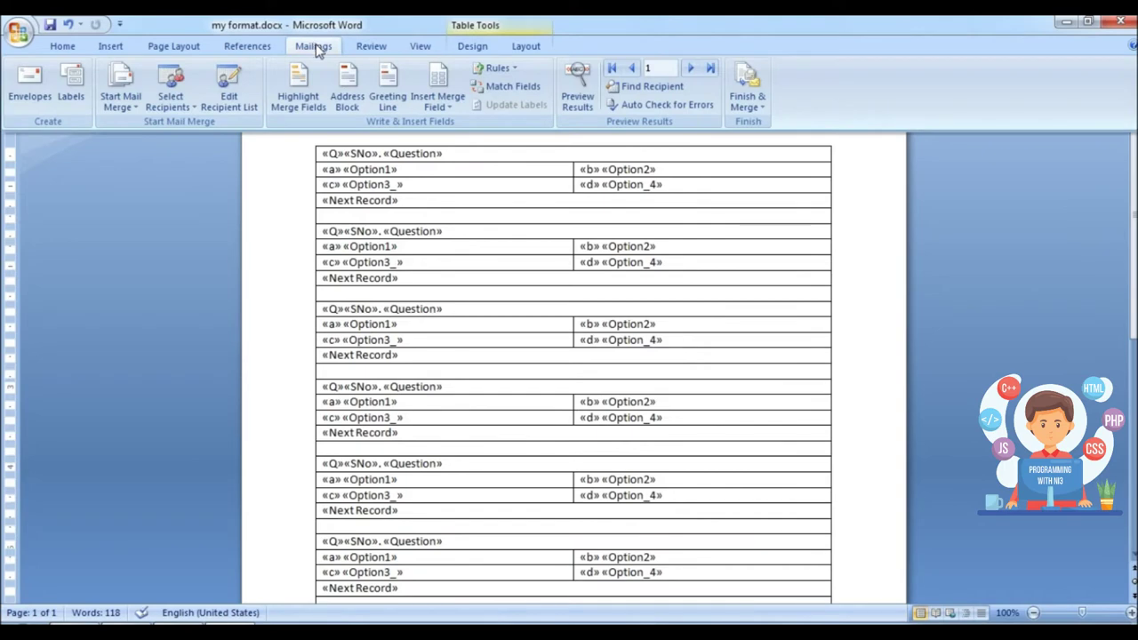
{"action": "left_click", "coordinate": [584, 92]}
{"action": "scroll", "coordinate": [717, 358], "scroll_direction": "down", "scroll_amount": 2}
{"action": "scroll", "coordinate": [716, 365], "scroll_direction": "down", "scroll_amount": 8}
{"action": "scroll", "coordinate": [714, 373], "scroll_direction": "down", "scroll_amount": 1}
{"action": "scroll", "coordinate": [715, 430], "scroll_direction": "up", "scroll_amount": 2}
{"action": "scroll", "coordinate": [716, 430], "scroll_direction": "up", "scroll_amount": 8}
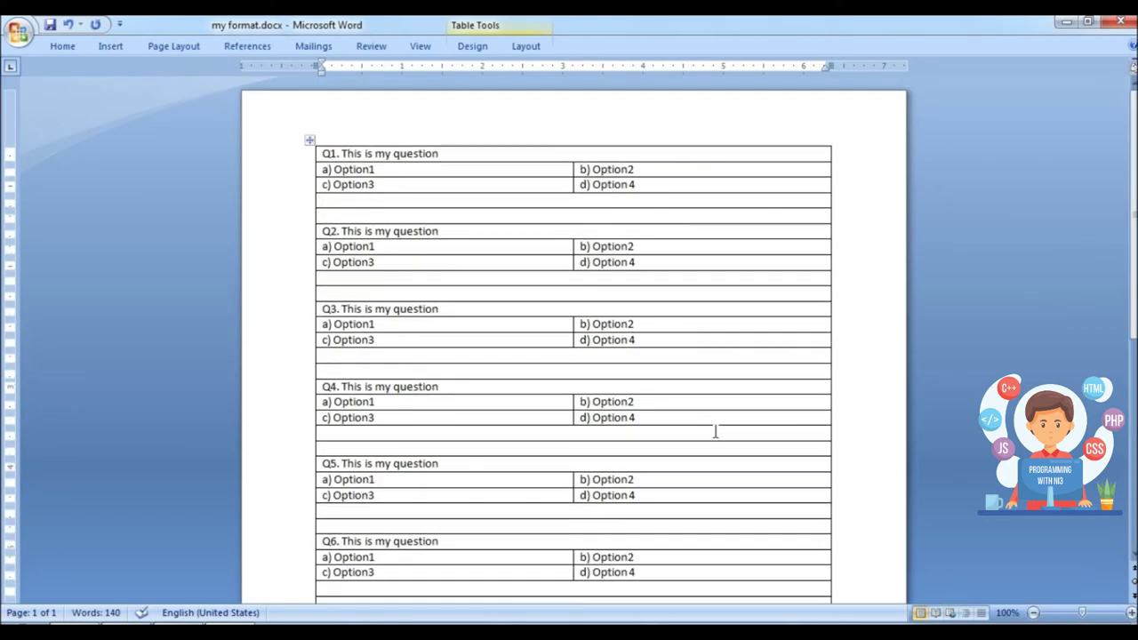
{"action": "scroll", "coordinate": [453, 296], "scroll_direction": "down", "scroll_amount": 2}
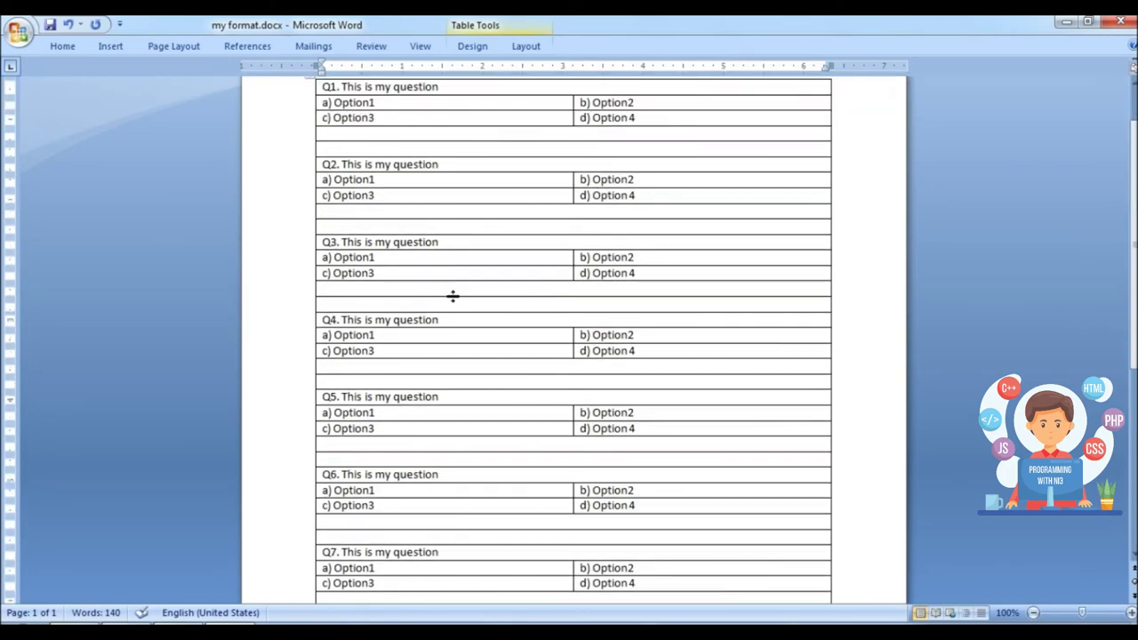
{"action": "scroll", "coordinate": [432, 267], "scroll_direction": "down", "scroll_amount": 4}
{"action": "scroll", "coordinate": [526, 341], "scroll_direction": "down", "scroll_amount": 4}
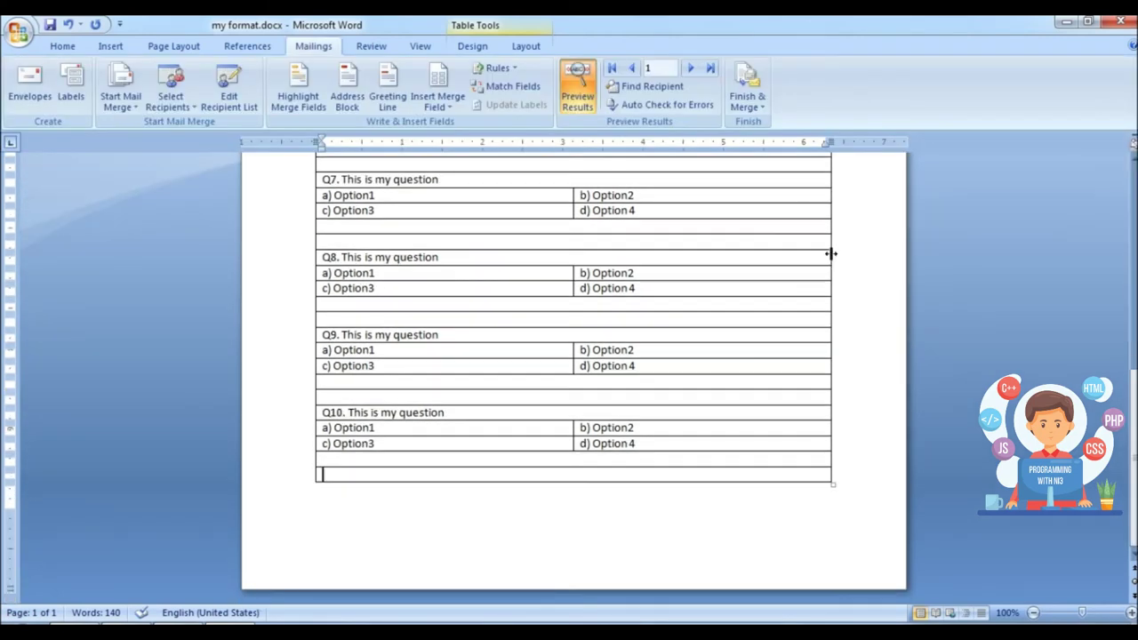
{"action": "scroll", "coordinate": [830, 254], "scroll_direction": "up", "scroll_amount": 15}
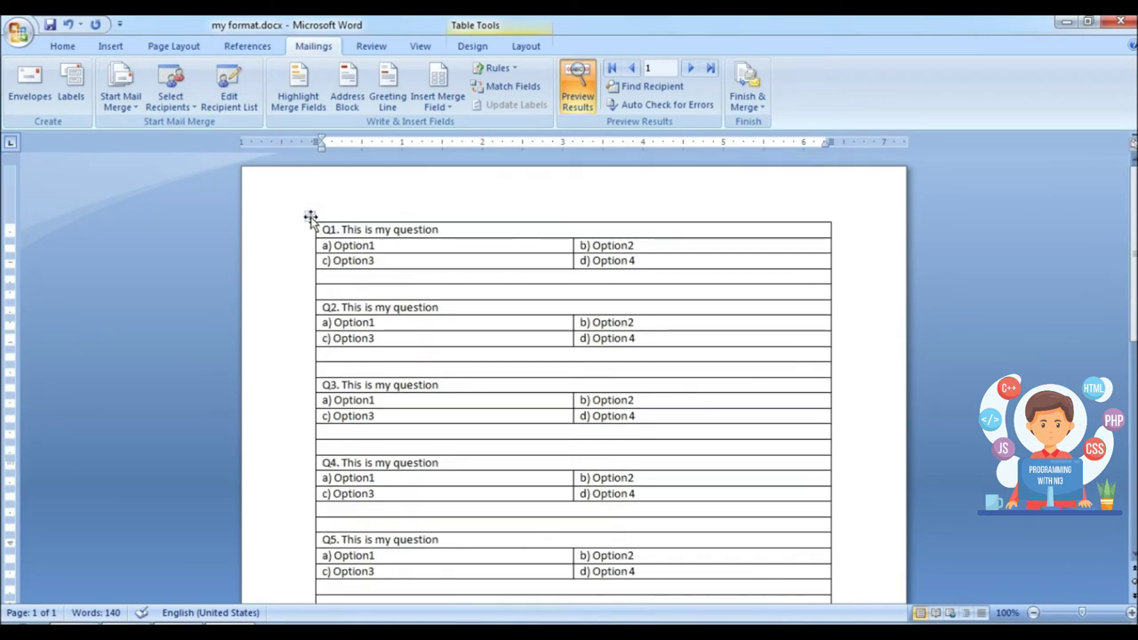
Step: Apply No Border to the whole quiz table in my format.docx and check the unlined result
{"action": "left_click", "coordinate": [310, 218]}
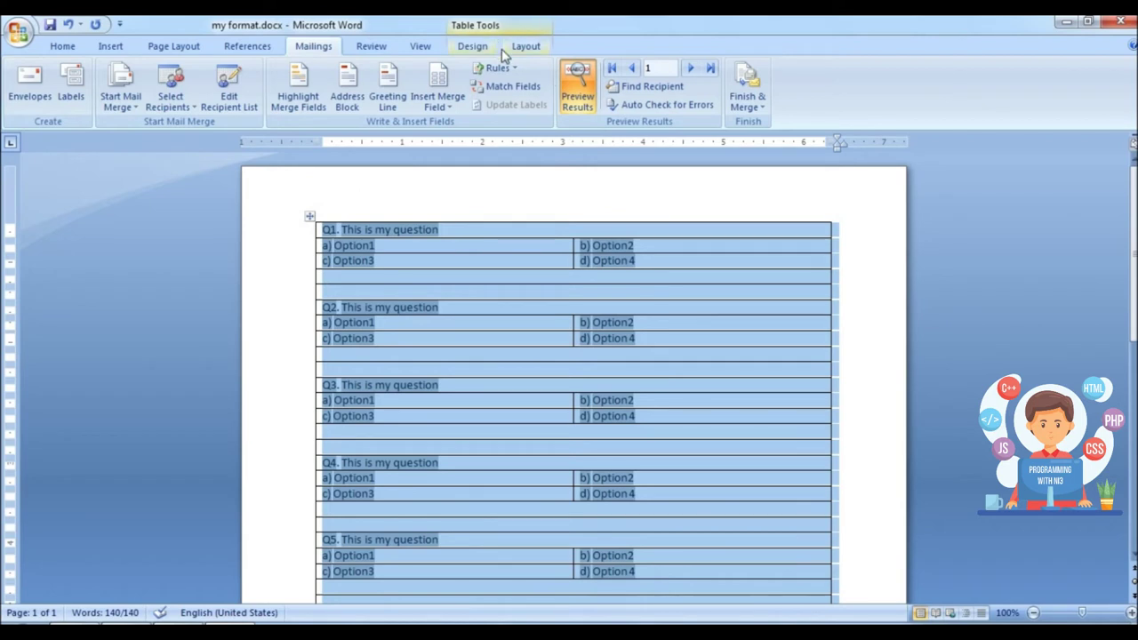
{"action": "left_click", "coordinate": [474, 48]}
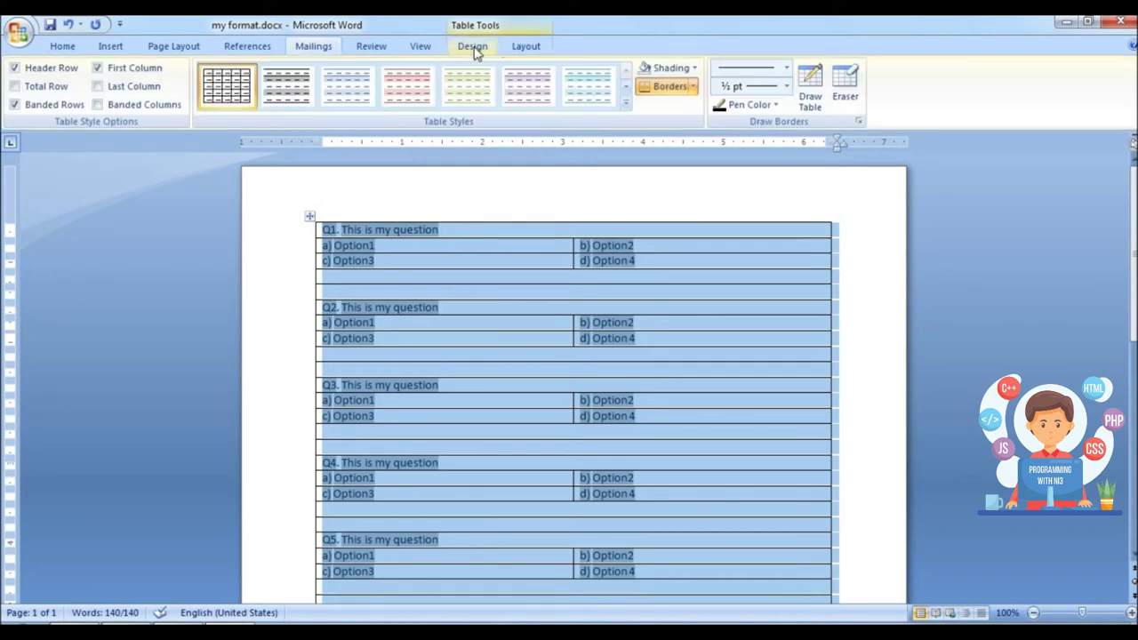
{"action": "left_click", "coordinate": [693, 87]}
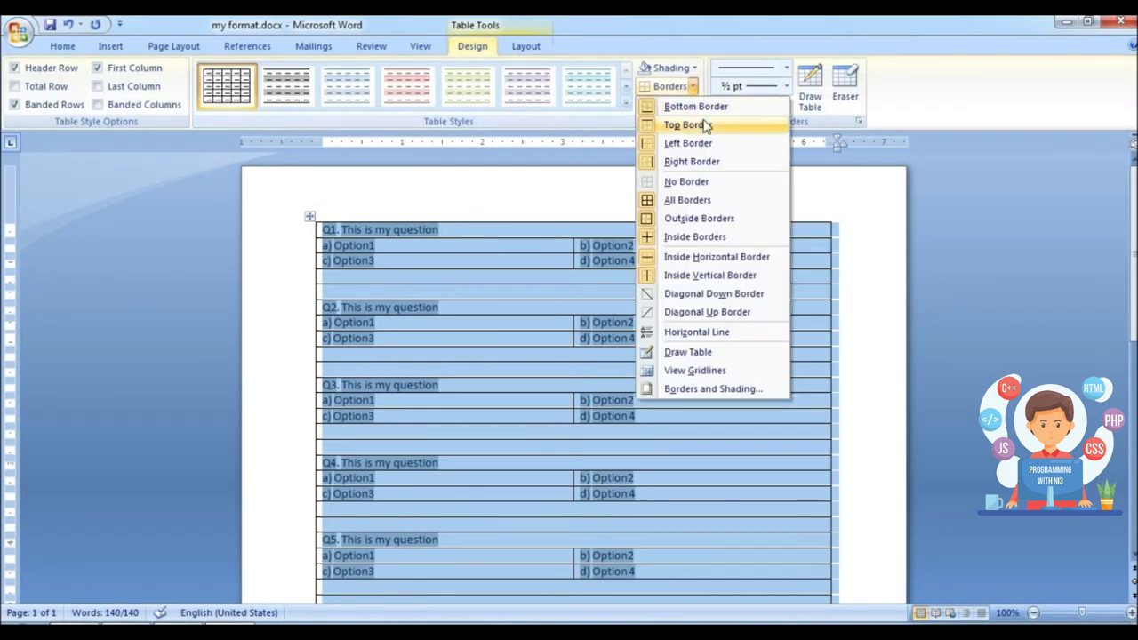
{"action": "left_click", "coordinate": [687, 181]}
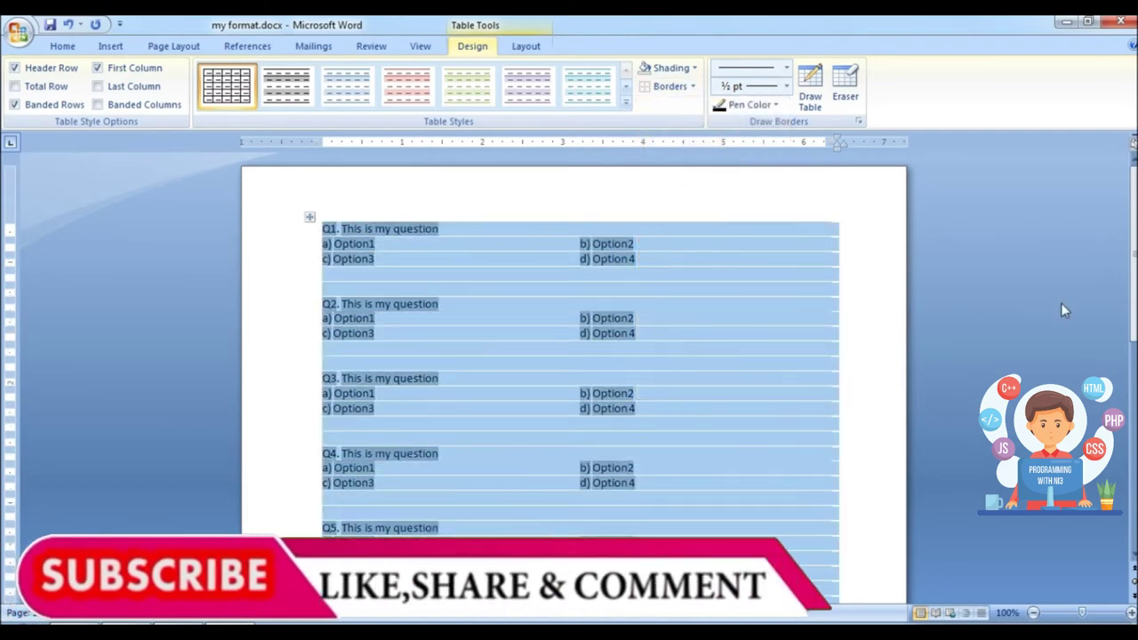
{"action": "left_click", "coordinate": [1061, 303]}
{"action": "scroll", "coordinate": [1037, 300], "scroll_direction": "down", "scroll_amount": 8}
{"action": "scroll", "coordinate": [1037, 300], "scroll_direction": "up", "scroll_amount": 7}
{"action": "scroll", "coordinate": [1036, 301], "scroll_direction": "up", "scroll_amount": 1}
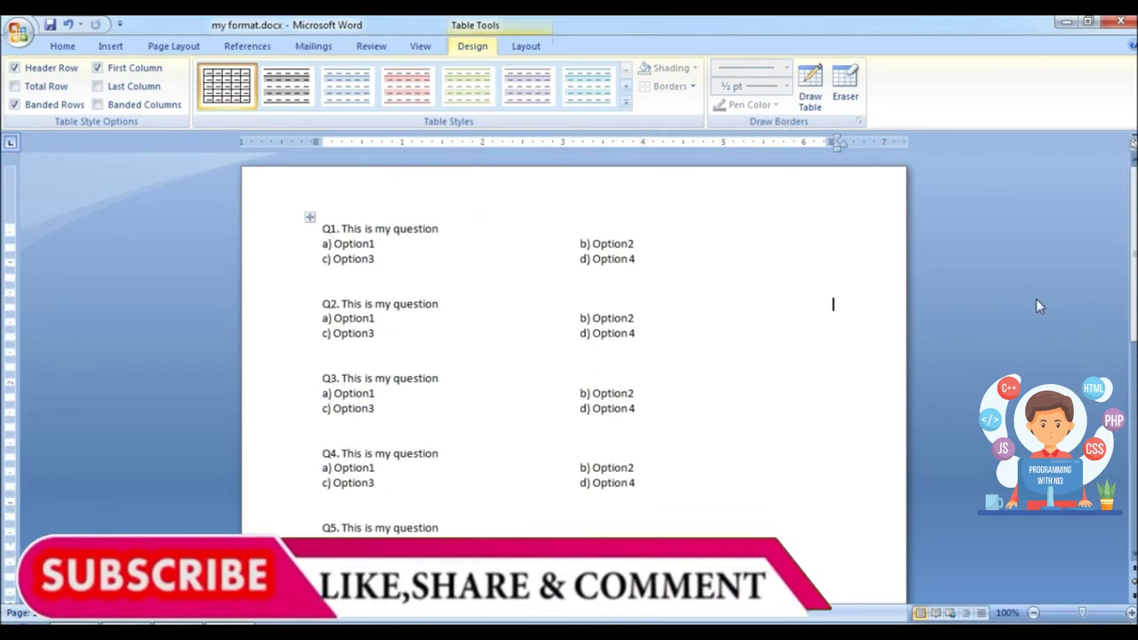
{"action": "left_click", "coordinate": [310, 217]}
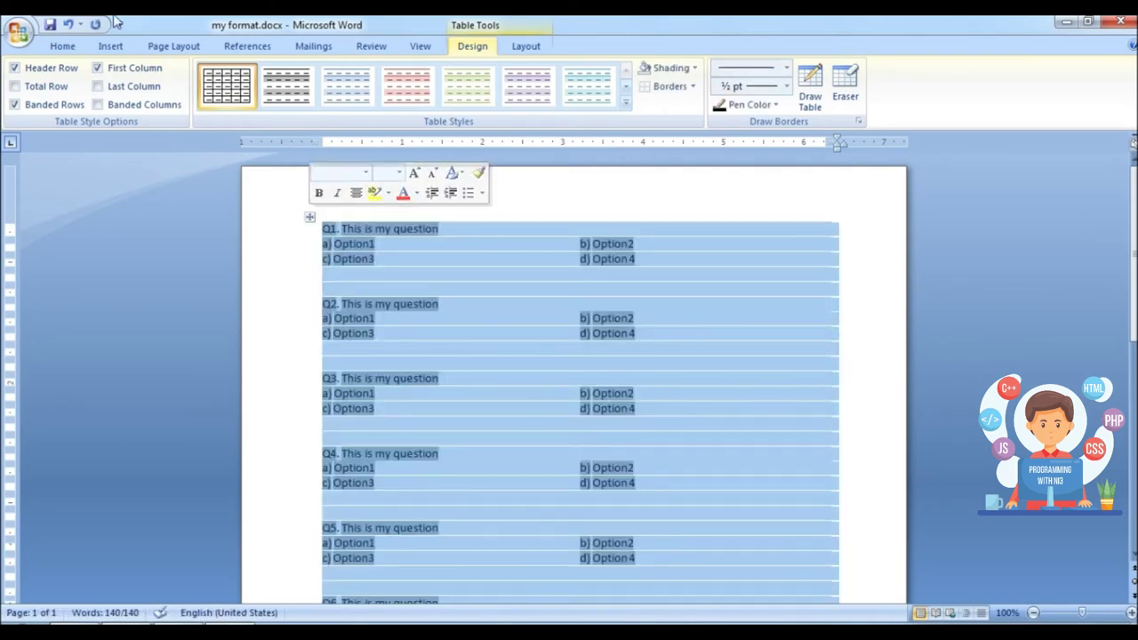
Step: Set the selected table text to Times New Roman, 14 pt
{"action": "left_click", "coordinate": [62, 45]}
{"action": "left_click", "coordinate": [242, 74]}
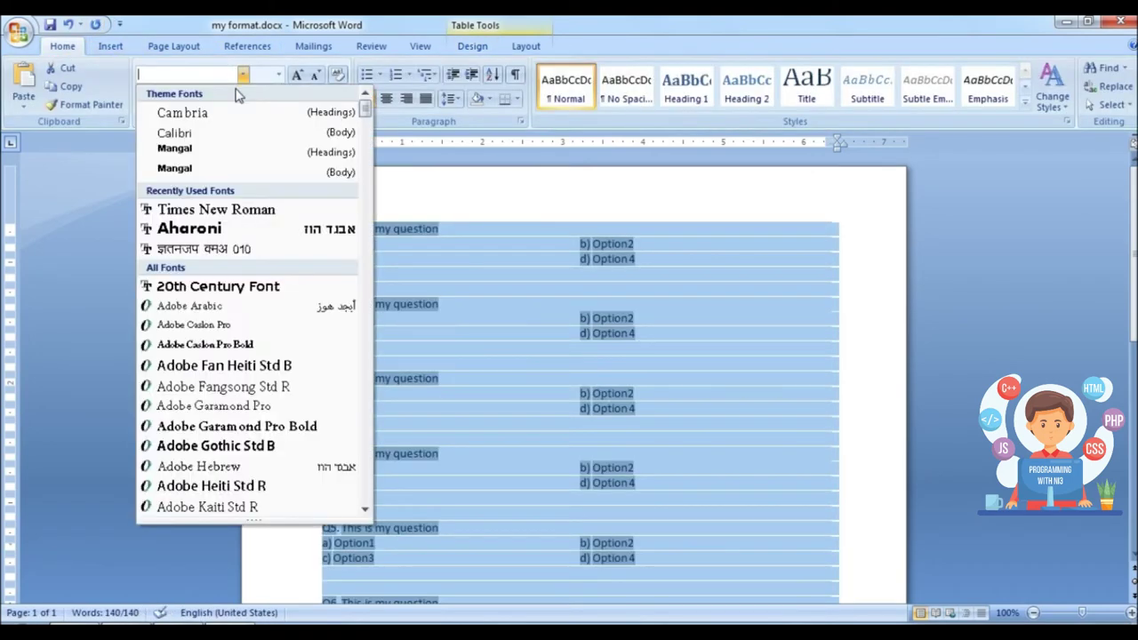
{"action": "left_click", "coordinate": [213, 212]}
{"action": "left_click", "coordinate": [279, 75]}
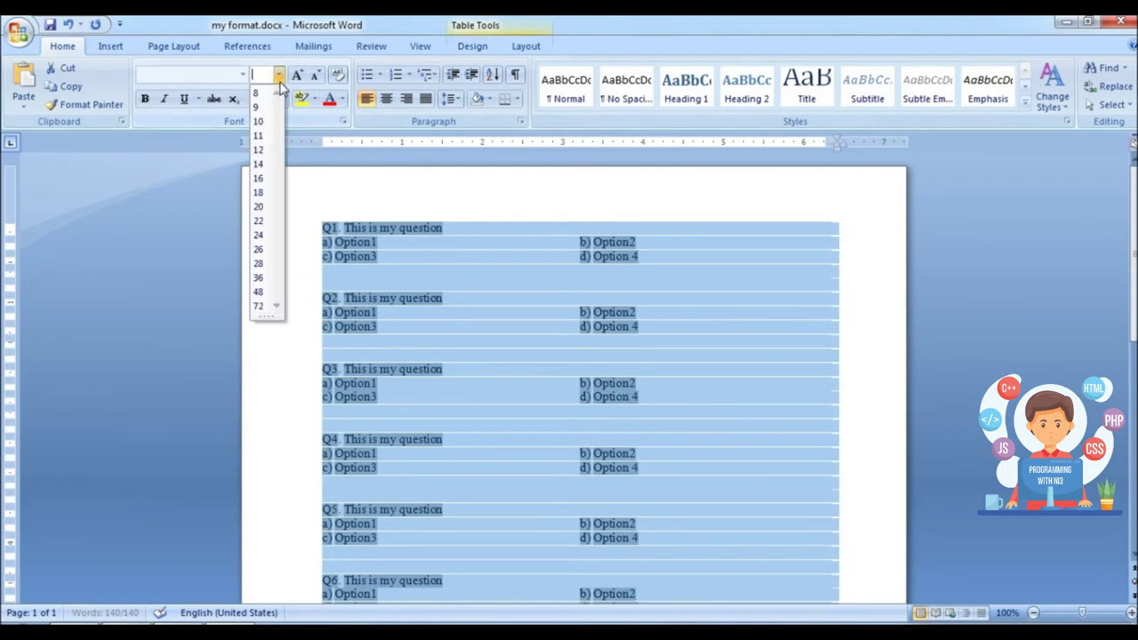
{"action": "left_click", "coordinate": [259, 163]}
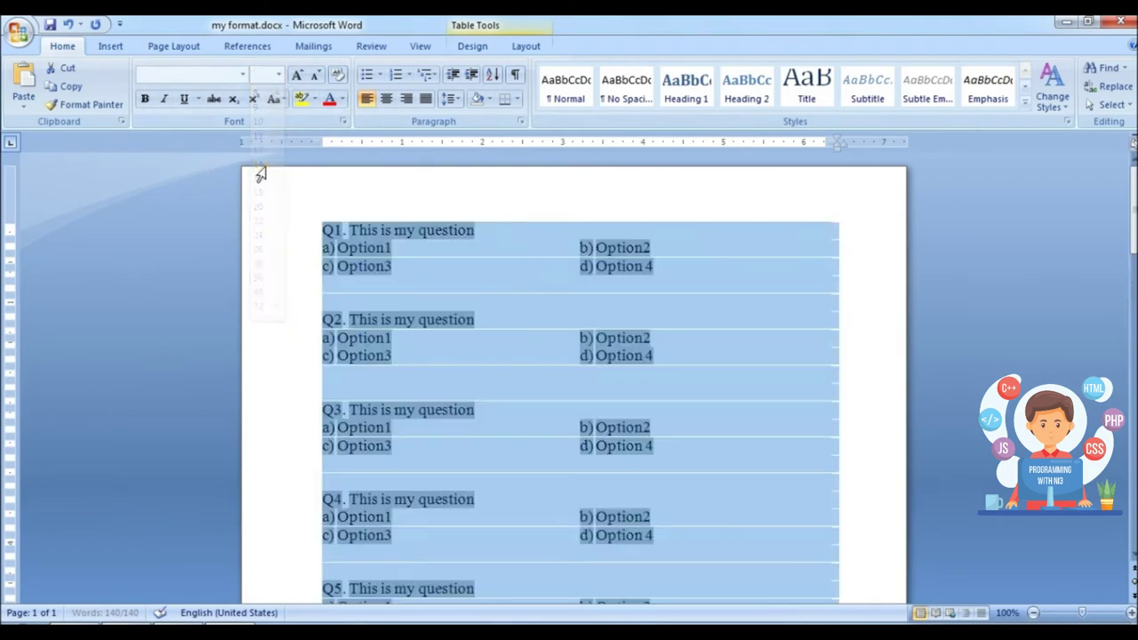
{"action": "left_click", "coordinate": [1011, 337]}
{"action": "scroll", "coordinate": [939, 305], "scroll_direction": "down", "scroll_amount": 6}
{"action": "scroll", "coordinate": [939, 305], "scroll_direction": "down", "scroll_amount": 5}
{"action": "scroll", "coordinate": [938, 305], "scroll_direction": "up", "scroll_amount": 3}
{"action": "scroll", "coordinate": [938, 304], "scroll_direction": "up", "scroll_amount": 10}
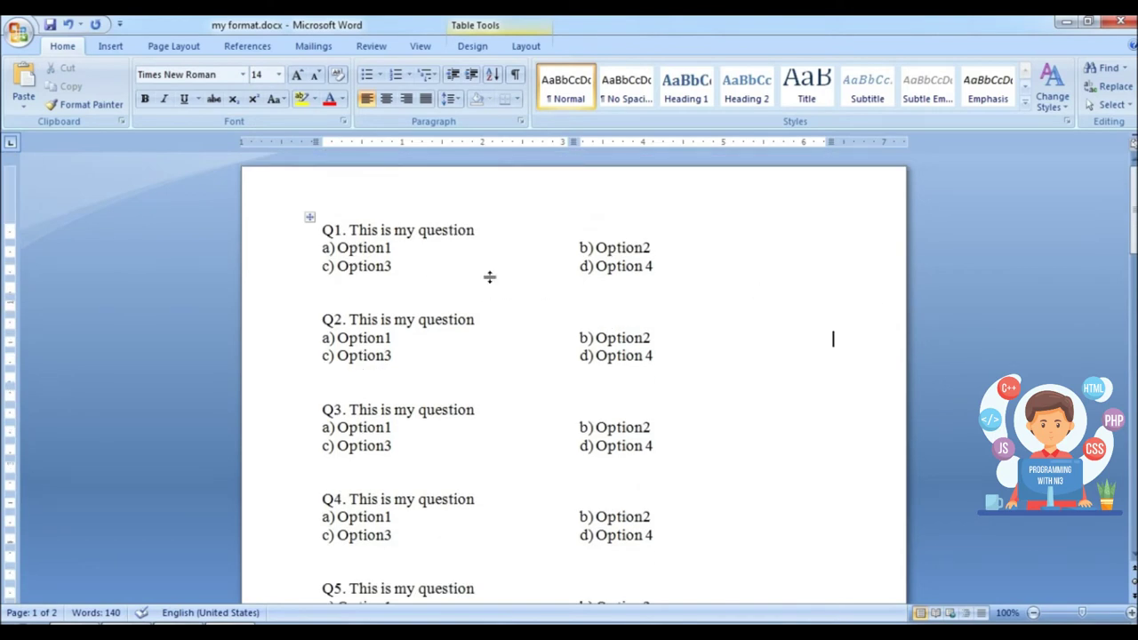
{"action": "scroll", "coordinate": [489, 277], "scroll_direction": "down", "scroll_amount": 5}
{"action": "scroll", "coordinate": [489, 276], "scroll_direction": "down", "scroll_amount": 5}
{"action": "scroll", "coordinate": [489, 277], "scroll_direction": "up", "scroll_amount": 5}
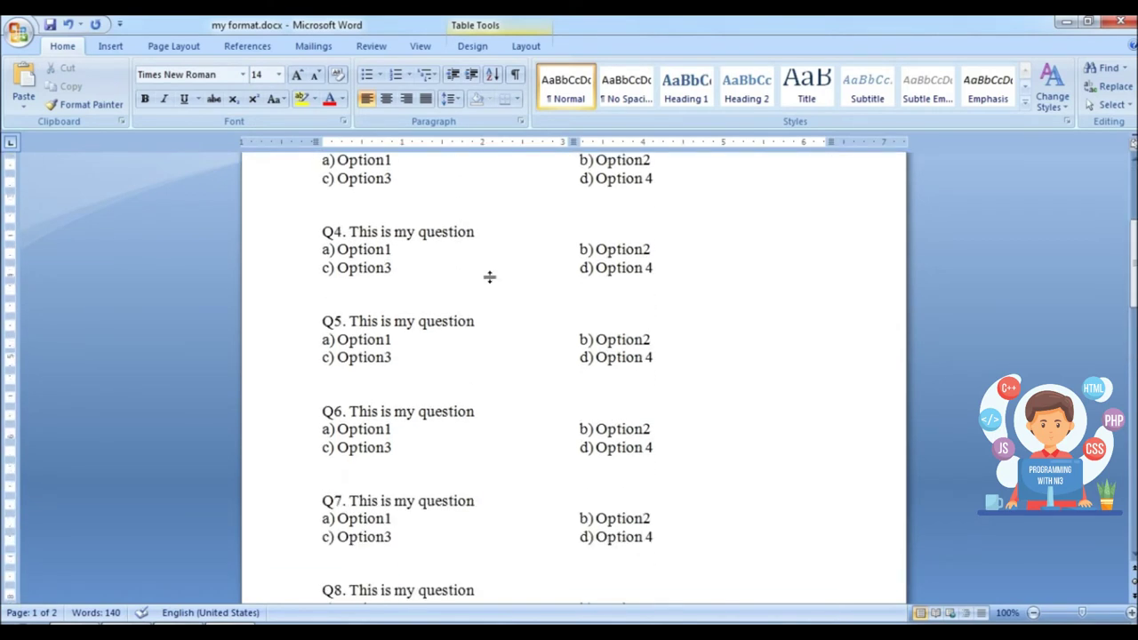
Step: Shrink the whole document's text to 12 pt to see how the questions fit
{"action": "key", "text": "ctrl+a"}
{"action": "left_click", "coordinate": [279, 76]}
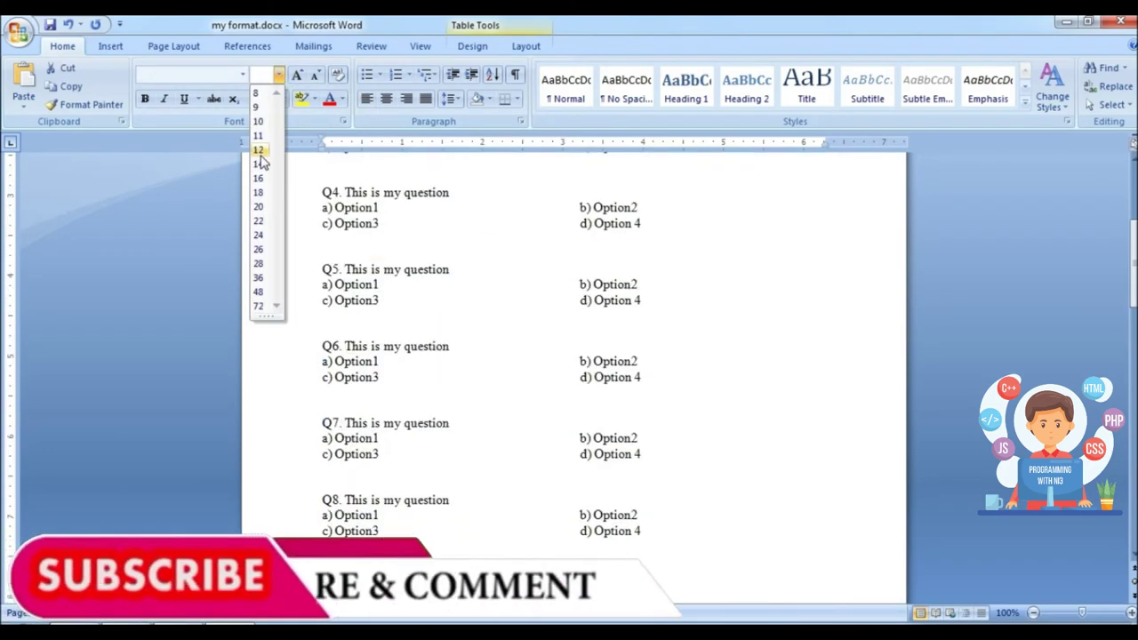
{"action": "left_click", "coordinate": [257, 161]}
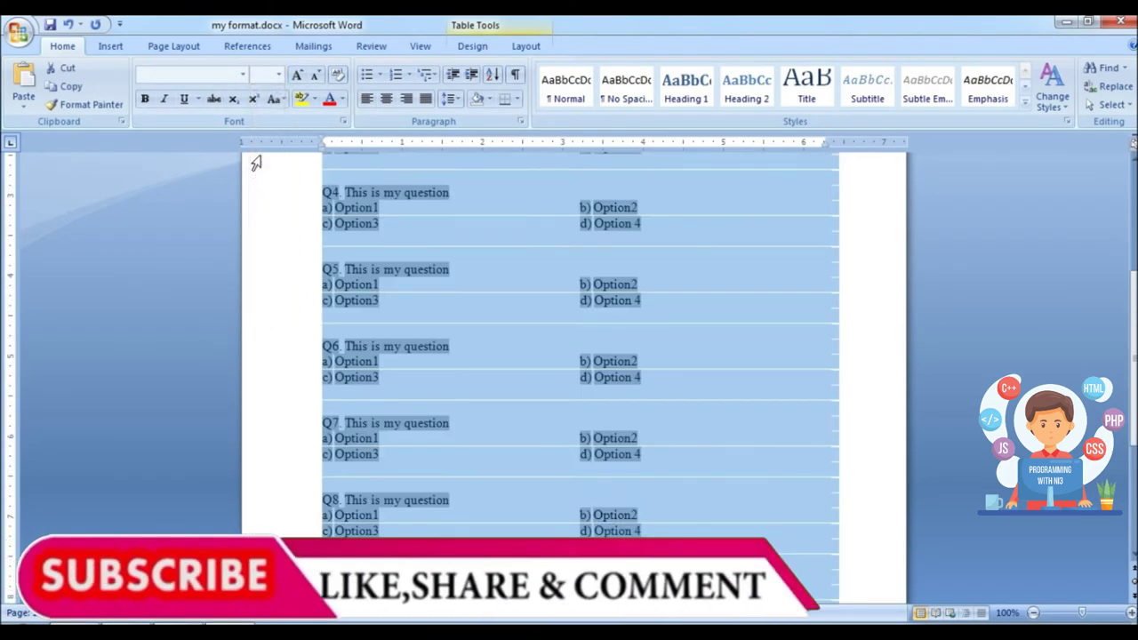
{"action": "left_click", "coordinate": [880, 258]}
{"action": "scroll", "coordinate": [933, 262], "scroll_direction": "down", "scroll_amount": 3}
{"action": "scroll", "coordinate": [934, 267], "scroll_direction": "up", "scroll_amount": 6}
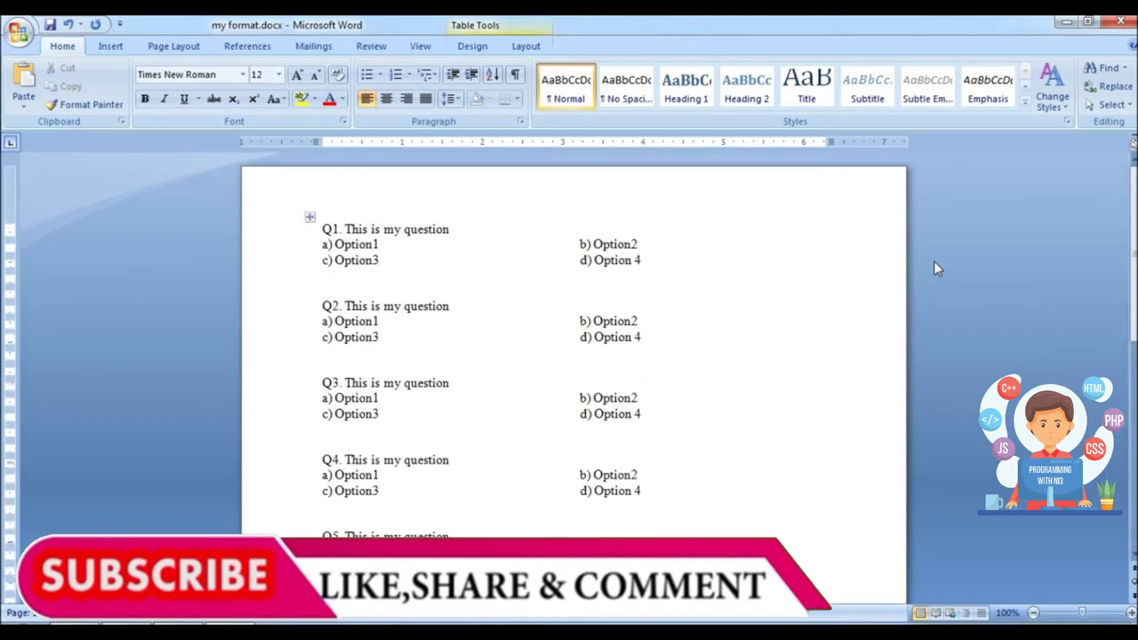
Step: Restore the whole document's text to 14 pt
{"action": "key", "text": "ctrl+a"}
{"action": "left_click", "coordinate": [279, 76]}
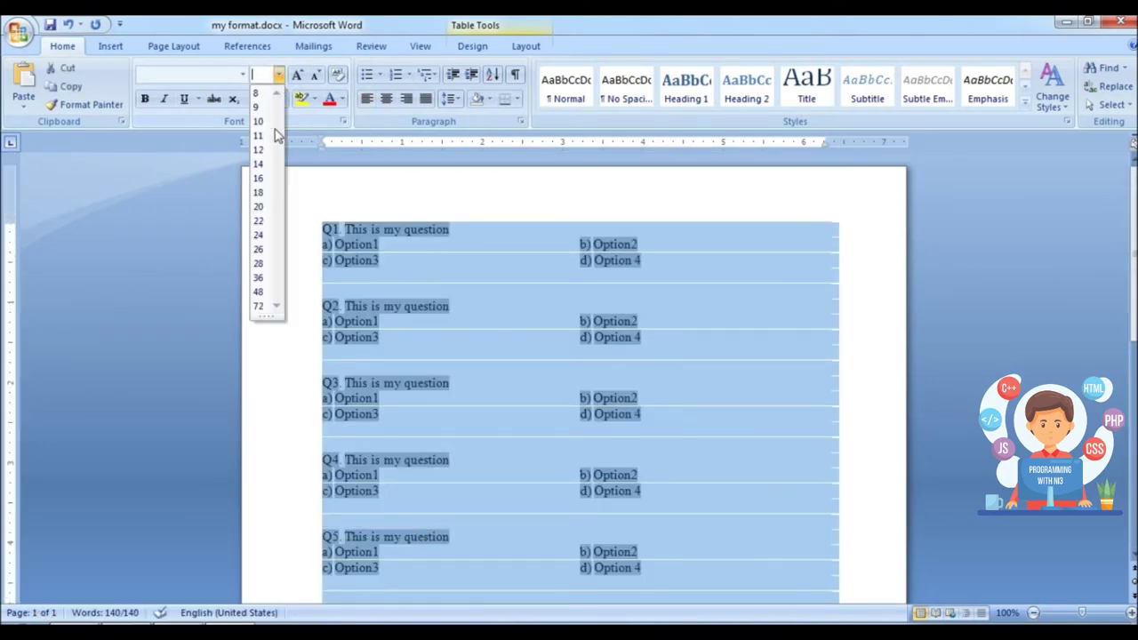
{"action": "left_click", "coordinate": [258, 165]}
{"action": "left_click", "coordinate": [840, 316]}
{"action": "scroll", "coordinate": [841, 315], "scroll_direction": "down", "scroll_amount": 5}
{"action": "scroll", "coordinate": [843, 312], "scroll_direction": "down", "scroll_amount": 3}
{"action": "scroll", "coordinate": [842, 313], "scroll_direction": "up", "scroll_amount": 4}
{"action": "scroll", "coordinate": [841, 313], "scroll_direction": "up", "scroll_amount": 10}
{"action": "scroll", "coordinate": [839, 313], "scroll_direction": "up", "scroll_amount": 1}
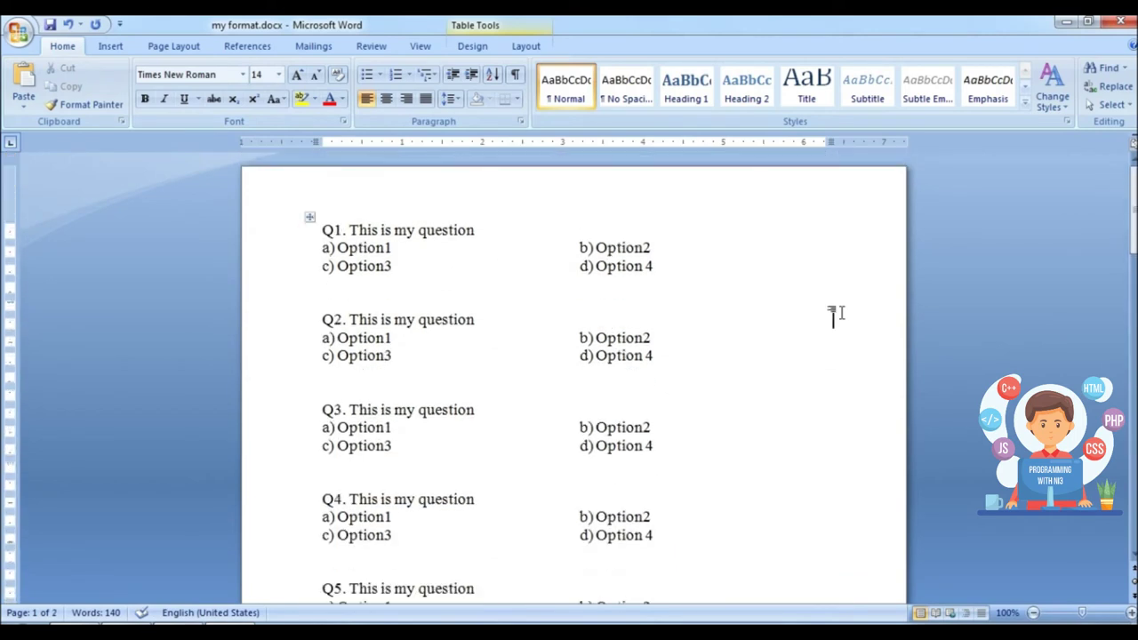
{"action": "scroll", "coordinate": [701, 290], "scroll_direction": "down", "scroll_amount": 10}
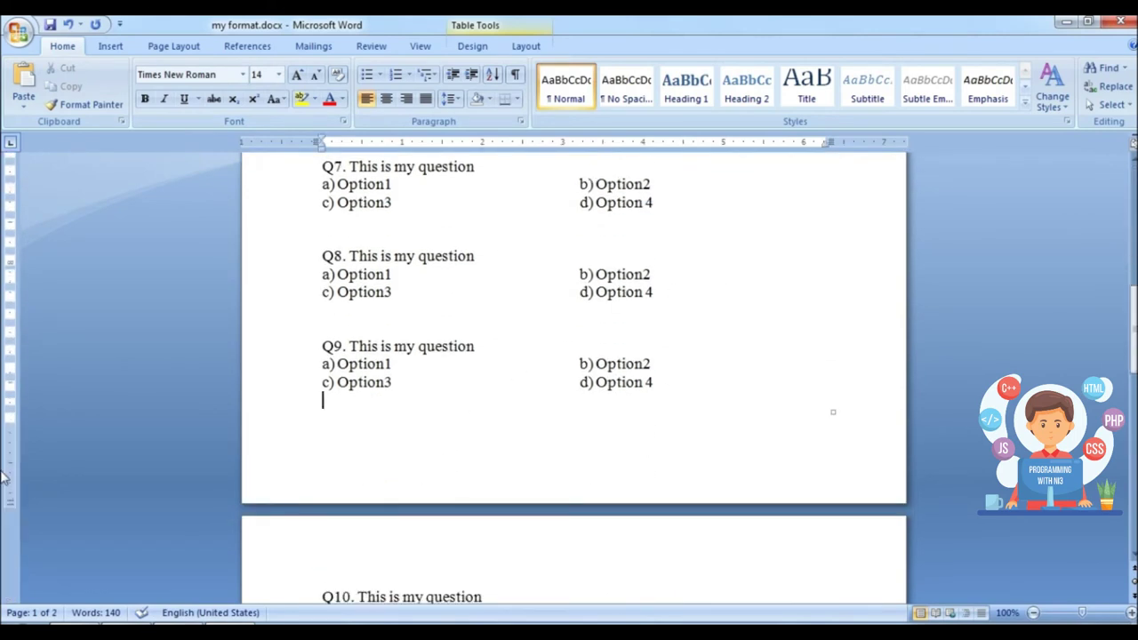
Step: Lower the bottom margin so Q10 fits on page 1, then switch to Letters2
{"action": "left_click_drag", "start_coordinate": [10, 424], "coordinate": [18, 471]}
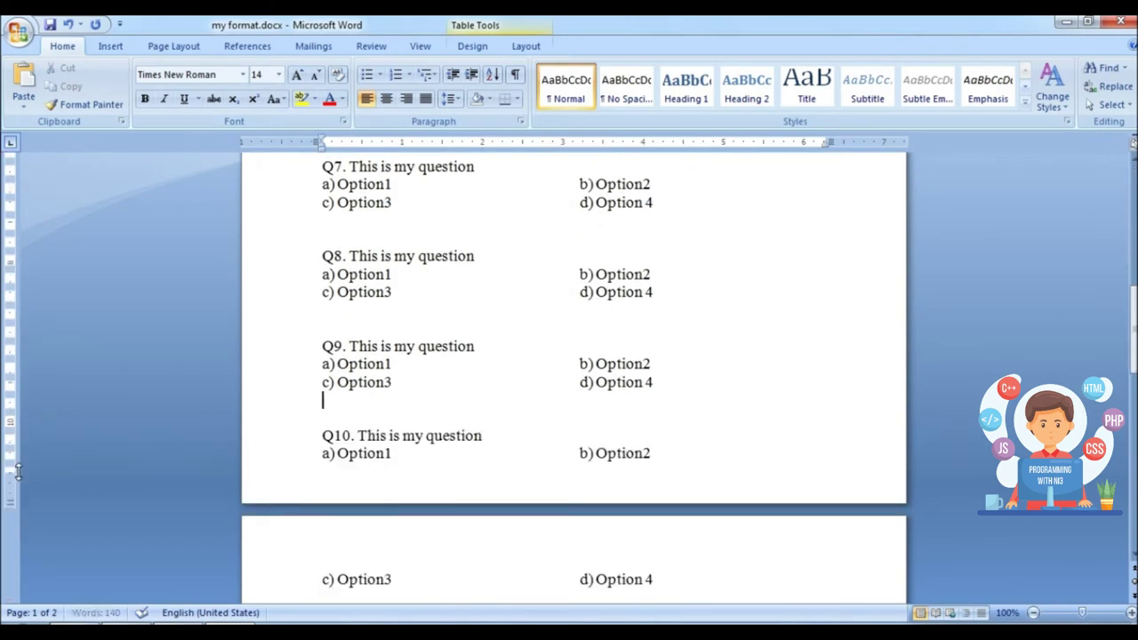
{"action": "scroll", "coordinate": [485, 291], "scroll_direction": "up", "scroll_amount": 8}
{"action": "scroll", "coordinate": [112, 254], "scroll_direction": "up", "scroll_amount": 3}
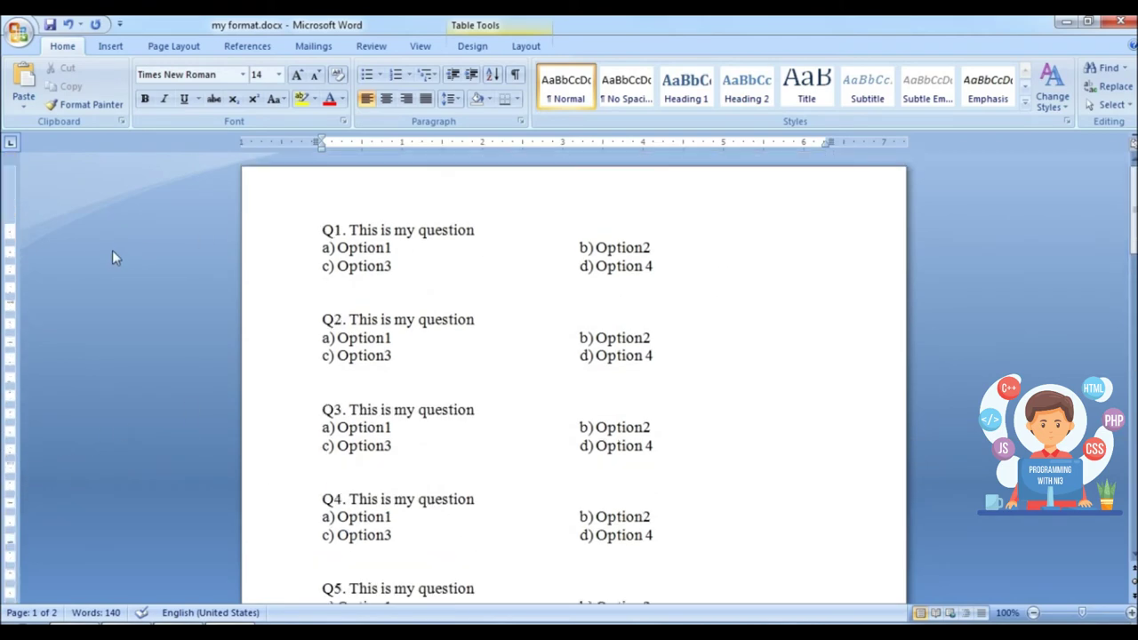
{"action": "key", "text": "alt+Tab"}
{"action": "scroll", "coordinate": [743, 282], "scroll_direction": "down", "scroll_amount": 5}
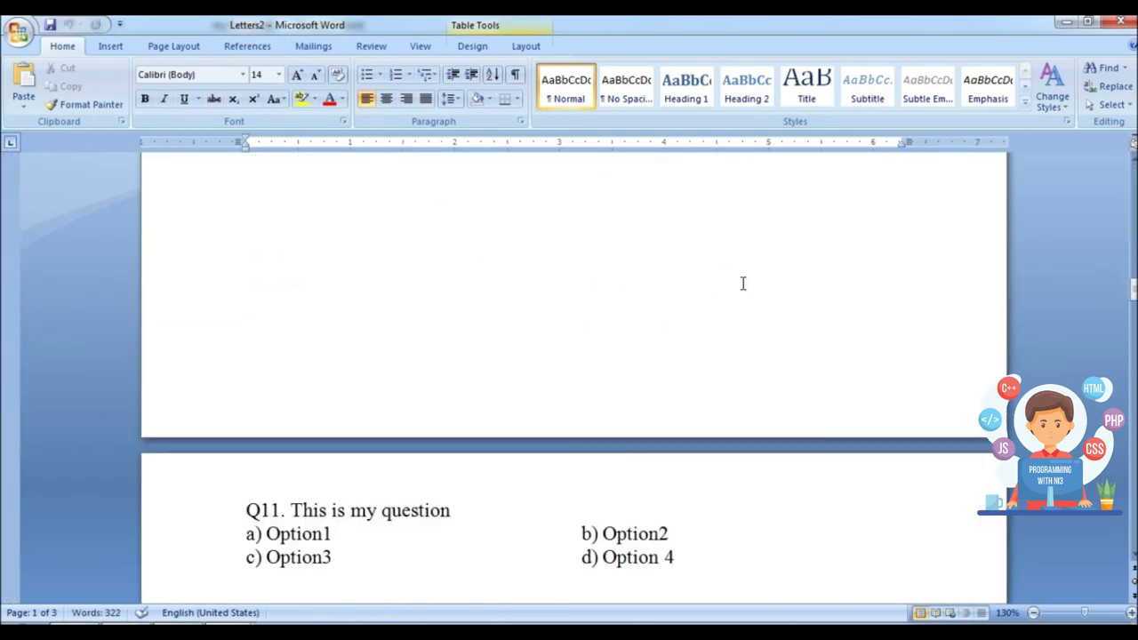
Step: Scroll through the merged Letters2 pages to review the questions
{"action": "scroll", "coordinate": [743, 283], "scroll_direction": "down", "scroll_amount": 10}
{"action": "scroll", "coordinate": [741, 282], "scroll_direction": "down", "scroll_amount": 10}
{"action": "scroll", "coordinate": [742, 283], "scroll_direction": "down", "scroll_amount": 5}
{"action": "scroll", "coordinate": [741, 283], "scroll_direction": "down", "scroll_amount": 3}
{"action": "scroll", "coordinate": [743, 284], "scroll_direction": "down", "scroll_amount": 3}
{"action": "scroll", "coordinate": [744, 284], "scroll_direction": "down", "scroll_amount": 3}
{"action": "scroll", "coordinate": [744, 285], "scroll_direction": "up", "scroll_amount": 10}
{"action": "scroll", "coordinate": [742, 283], "scroll_direction": "up", "scroll_amount": 8}
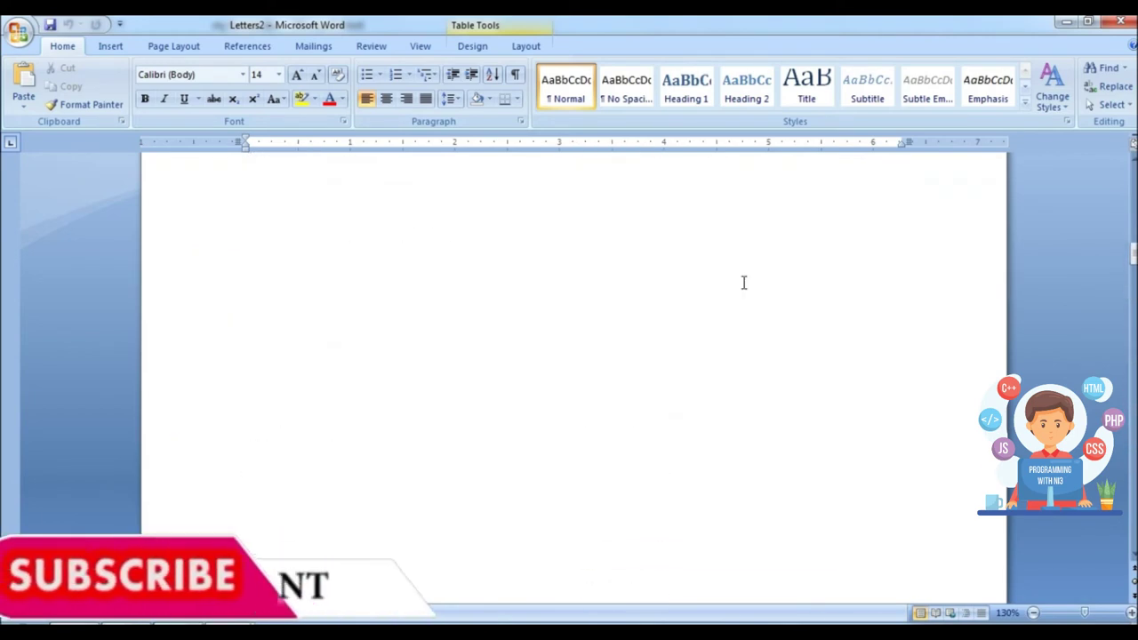
{"action": "scroll", "coordinate": [743, 282], "scroll_direction": "up", "scroll_amount": 8}
{"action": "scroll", "coordinate": [743, 283], "scroll_direction": "up", "scroll_amount": 3}
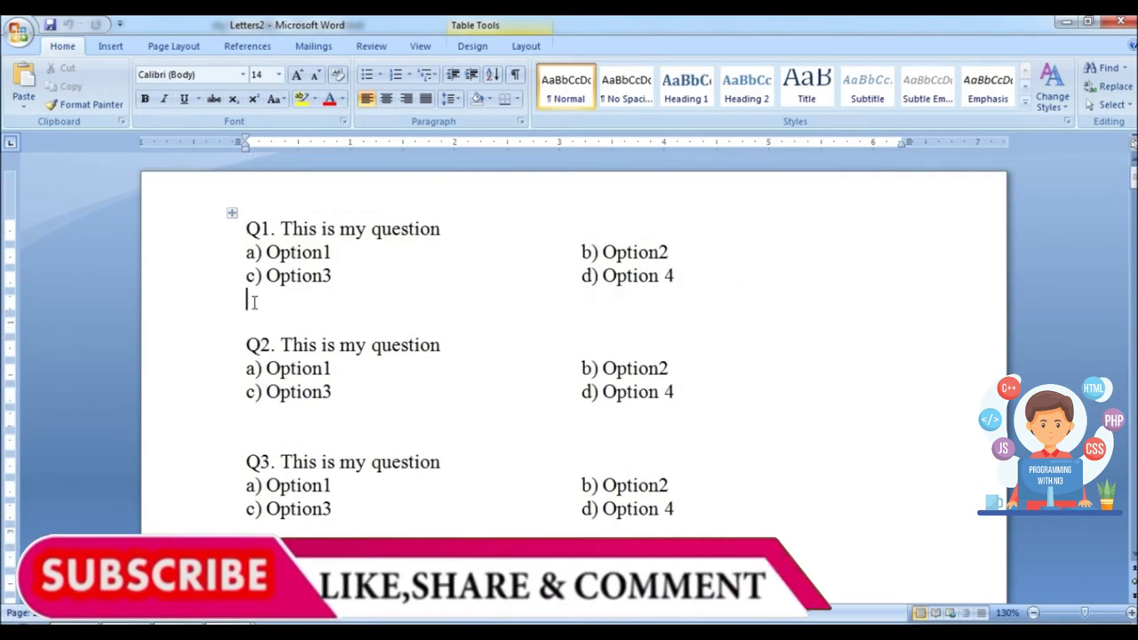
Step: Apply All Borders to the selected table in Letters2
{"action": "left_click", "coordinate": [232, 214]}
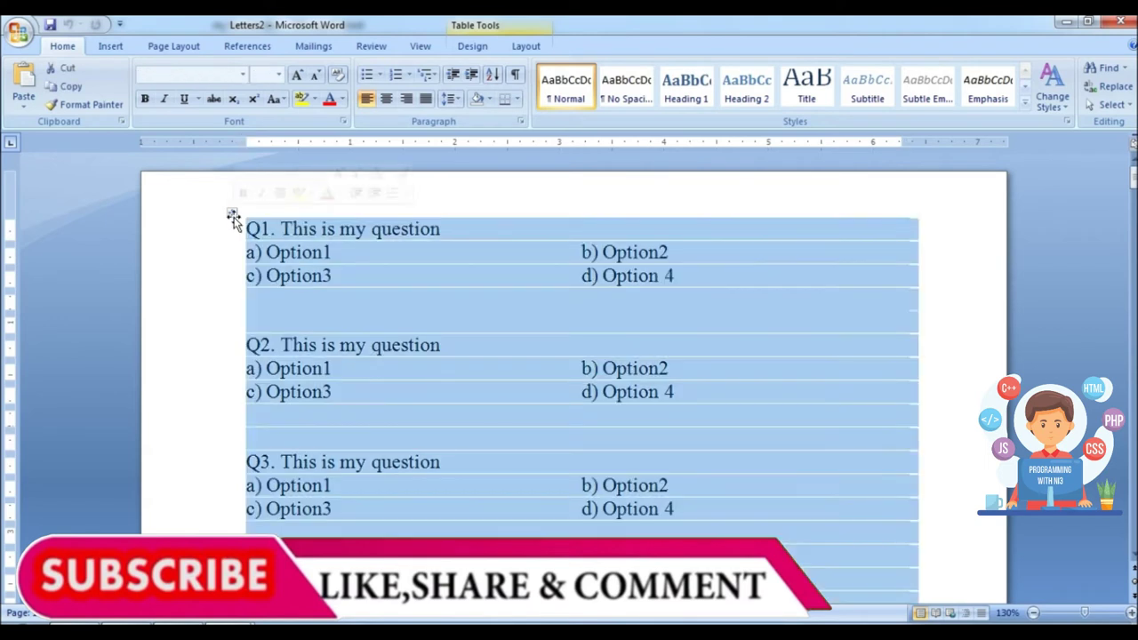
{"action": "left_click", "coordinate": [527, 46]}
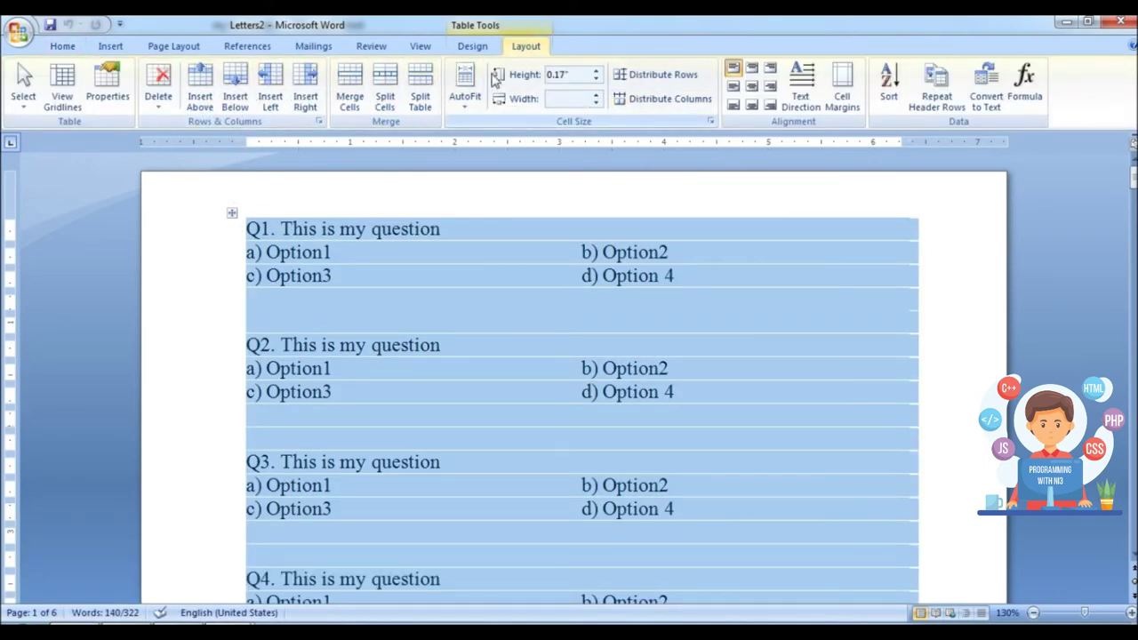
{"action": "left_click", "coordinate": [472, 47]}
{"action": "left_click", "coordinate": [680, 89]}
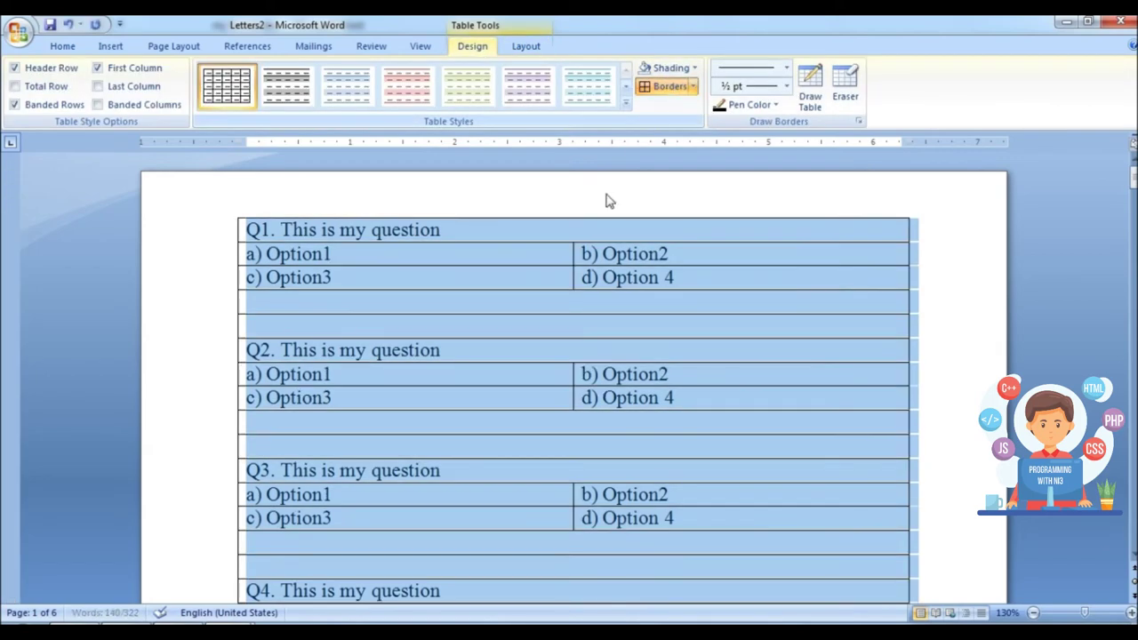
{"action": "left_click", "coordinate": [508, 322]}
Step: Close Letters2 without saving its changes
{"action": "scroll", "coordinate": [468, 525], "scroll_direction": "down", "scroll_amount": 5}
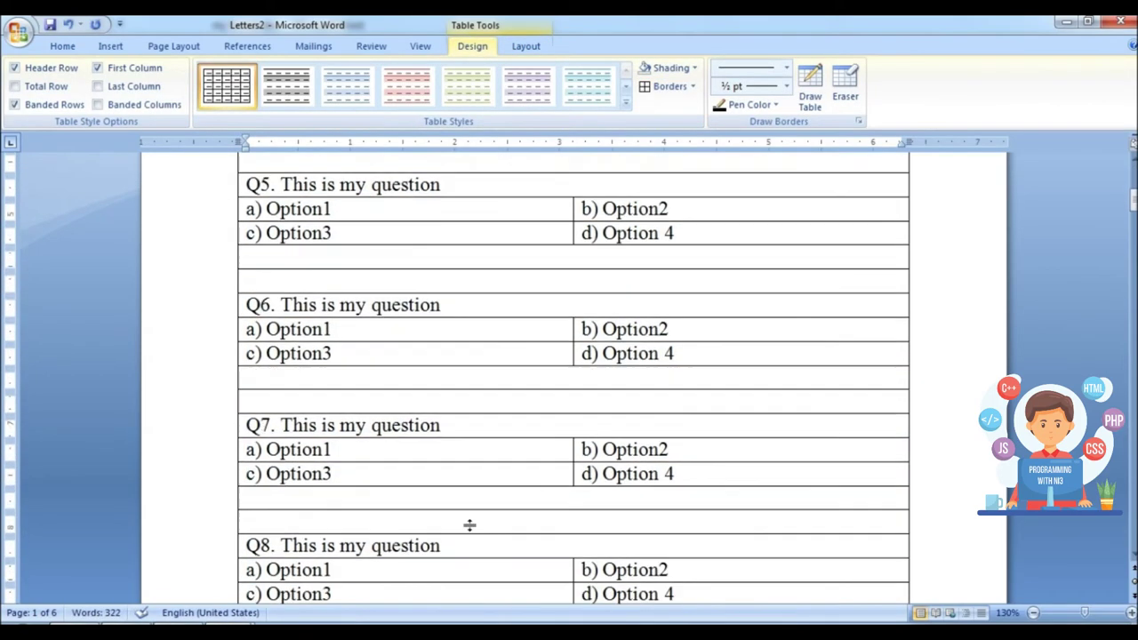
{"action": "scroll", "coordinate": [467, 525], "scroll_direction": "down", "scroll_amount": 10}
{"action": "scroll", "coordinate": [467, 525], "scroll_direction": "up", "scroll_amount": 2}
{"action": "scroll", "coordinate": [460, 495], "scroll_direction": "up", "scroll_amount": 15}
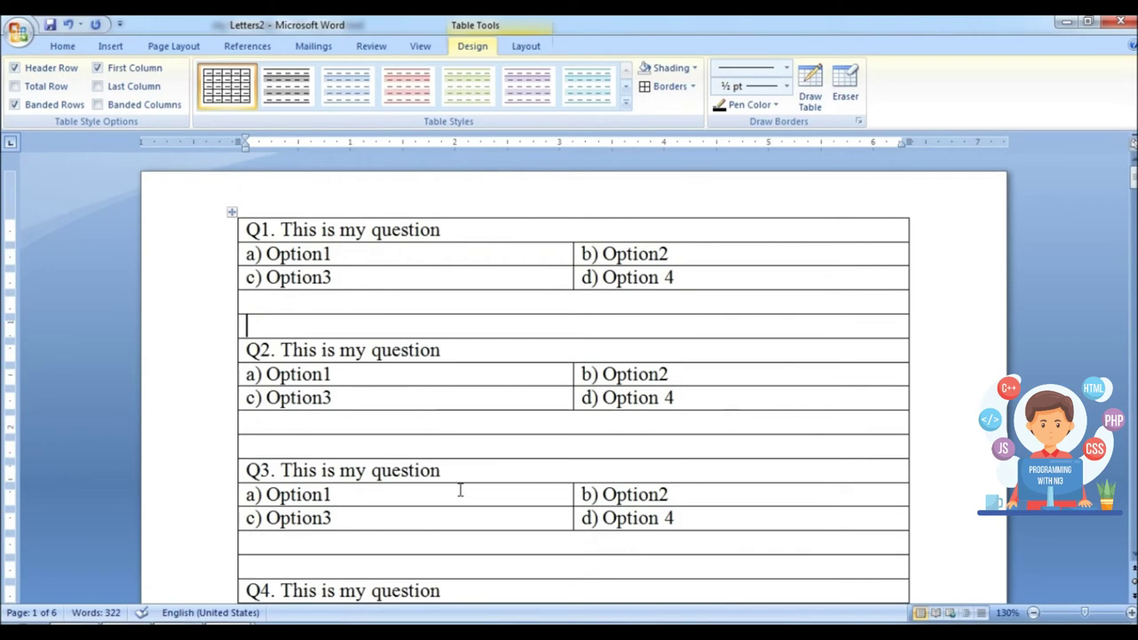
{"action": "left_click", "coordinate": [1127, 24]}
{"action": "left_click", "coordinate": [571, 370]}
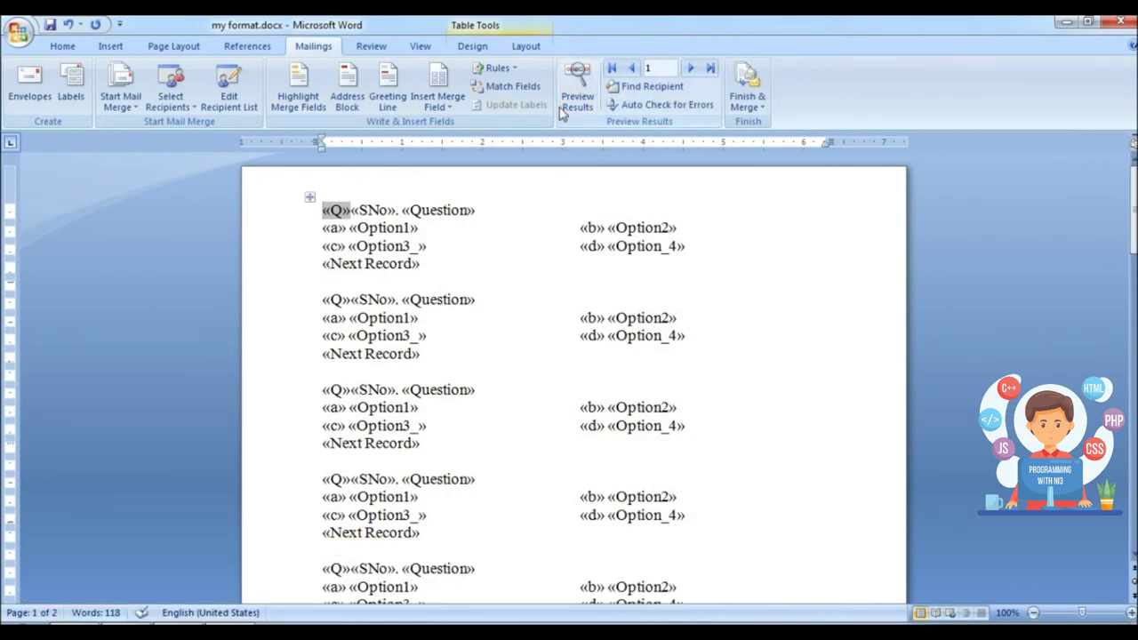
Step: Apply All Borders to the entire template table in my format.docx
{"action": "left_click", "coordinate": [308, 198]}
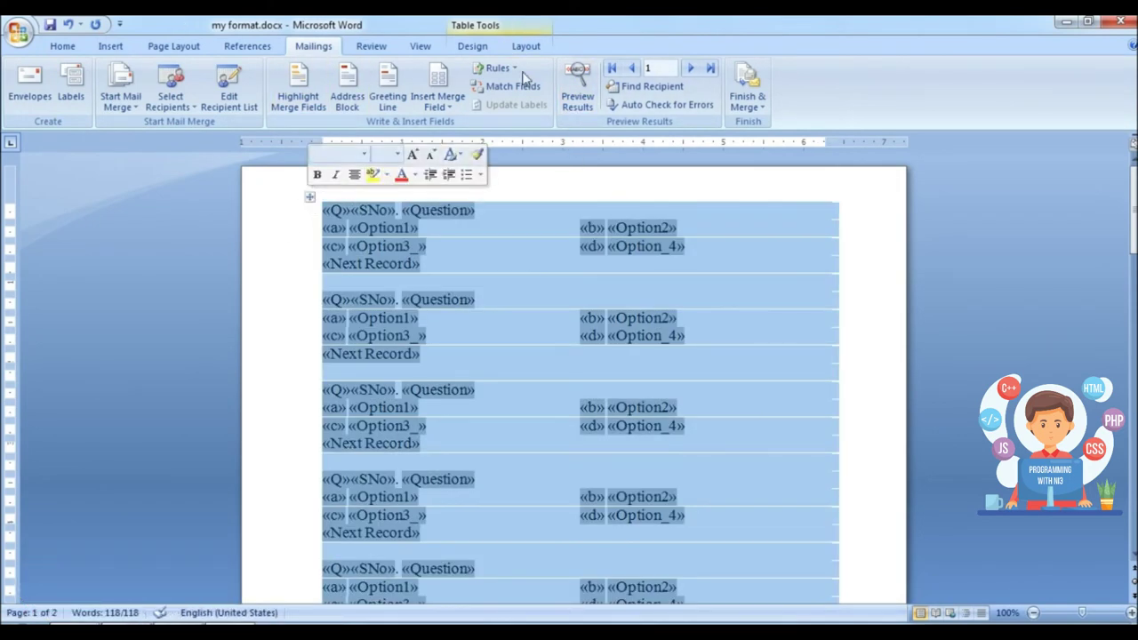
{"action": "left_click", "coordinate": [525, 46]}
{"action": "left_click", "coordinate": [472, 46]}
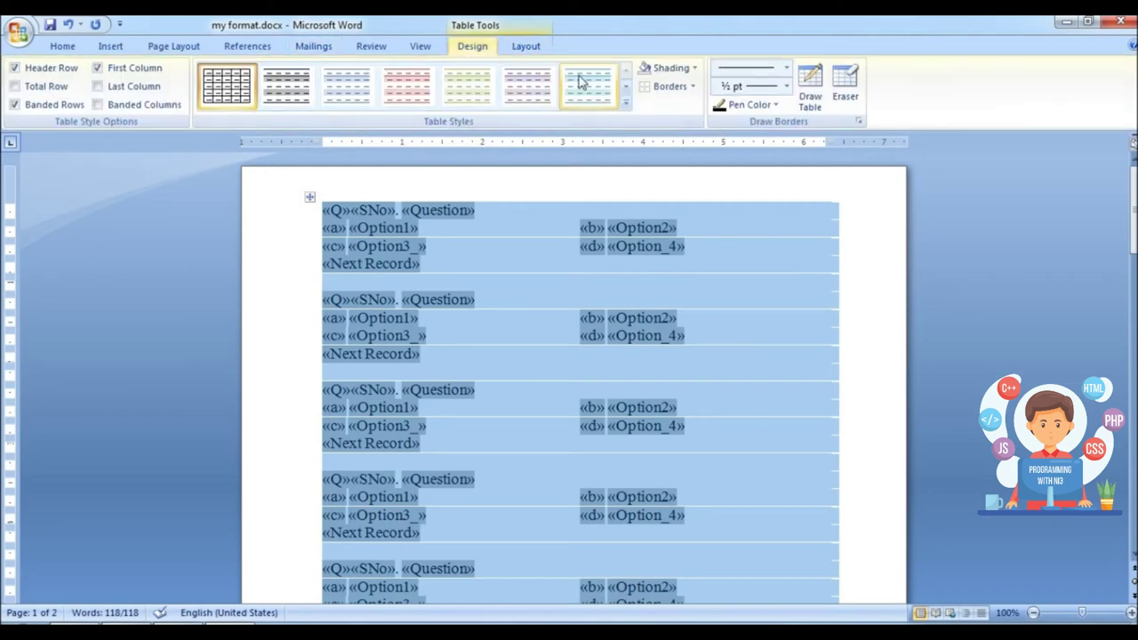
{"action": "left_click", "coordinate": [692, 87]}
{"action": "left_click", "coordinate": [687, 200]}
{"action": "left_click", "coordinate": [804, 263]}
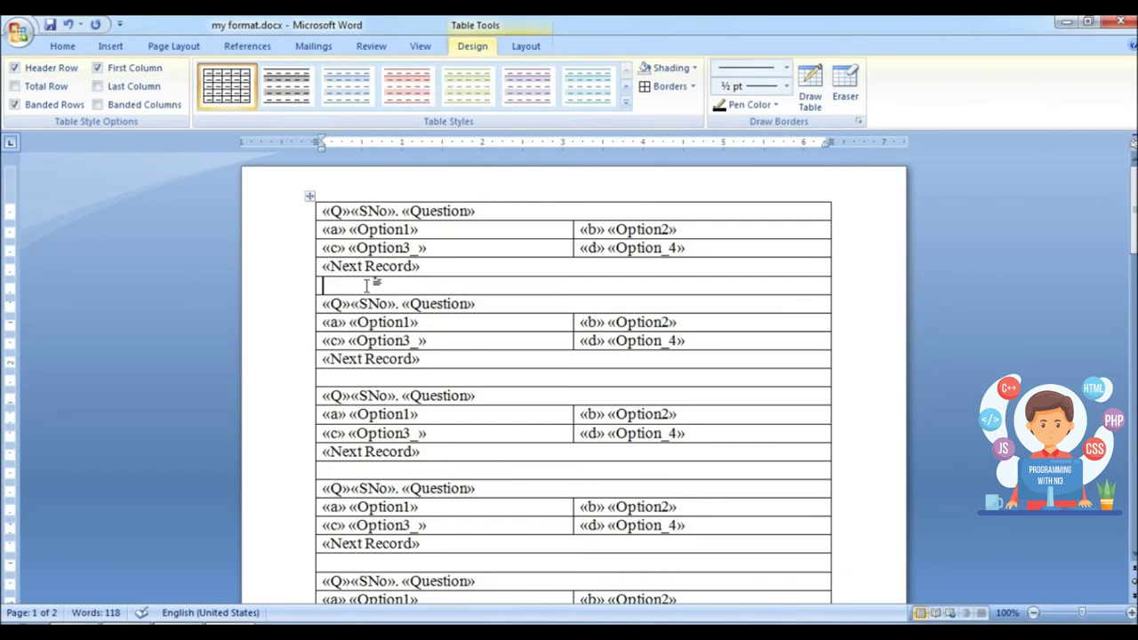
Step: Delete the empty rows after the first and second question records
{"action": "left_click", "coordinate": [525, 46]}
{"action": "left_click", "coordinate": [168, 99]}
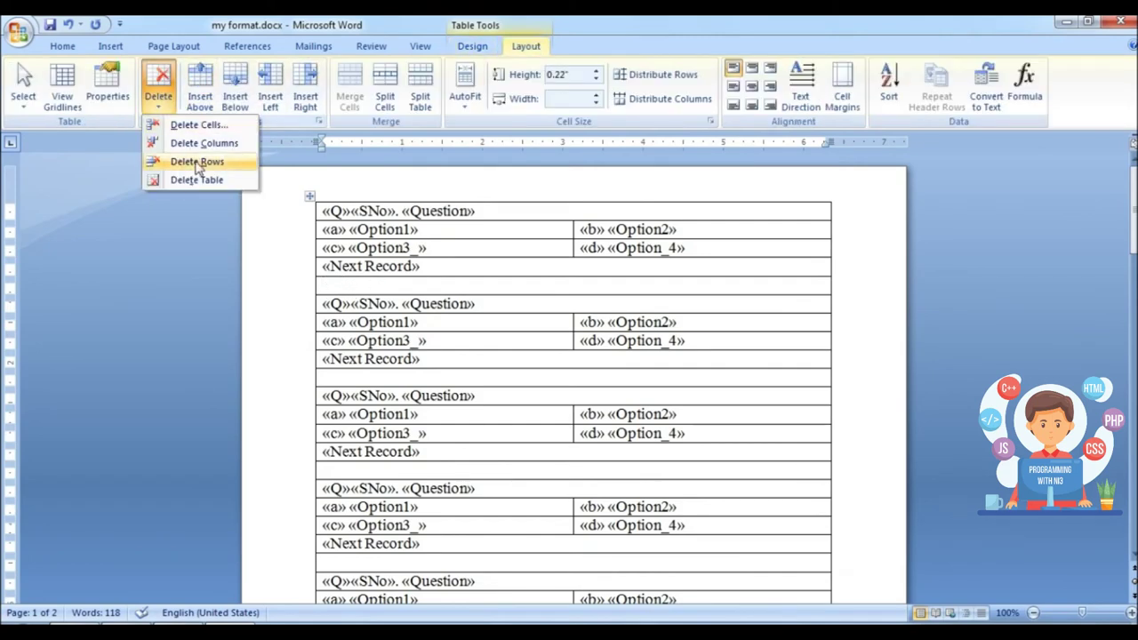
{"action": "left_click", "coordinate": [200, 150]}
{"action": "scroll", "coordinate": [340, 358], "scroll_direction": "down", "scroll_amount": 1}
{"action": "left_click", "coordinate": [331, 302]}
{"action": "key", "text": "F4"}
Step: Delete the remaining empty spacer rows further down the table
{"action": "left_click", "coordinate": [342, 382]}
{"action": "scroll", "coordinate": [440, 387], "scroll_direction": "down", "scroll_amount": 2}
{"action": "scroll", "coordinate": [418, 369], "scroll_direction": "down", "scroll_amount": 1}
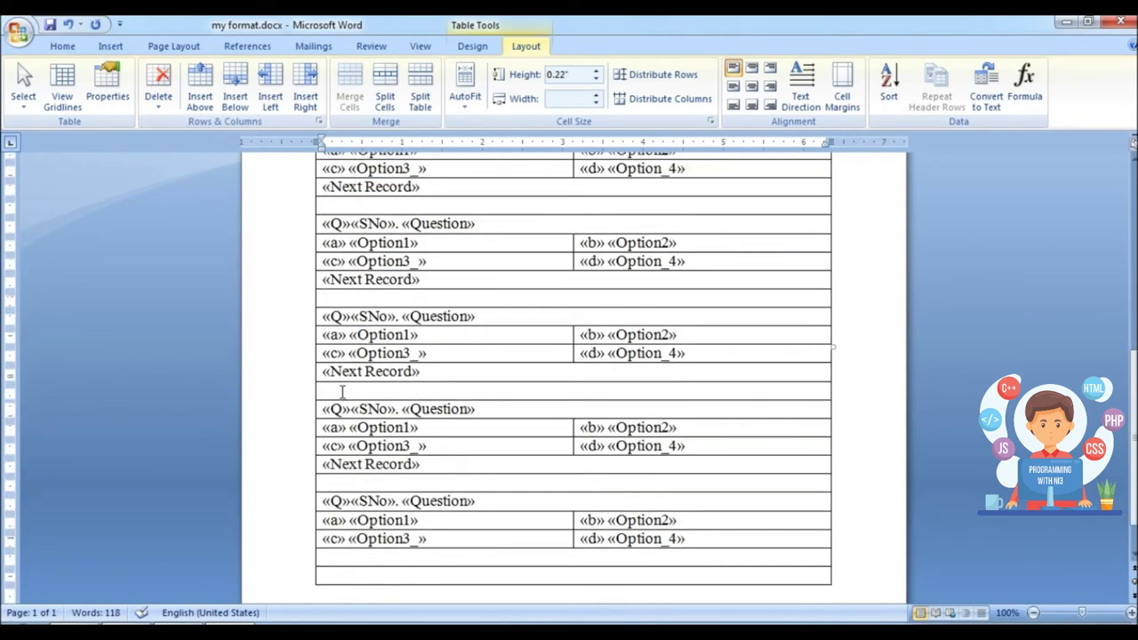
{"action": "left_click", "coordinate": [343, 391]}
{"action": "left_click", "coordinate": [158, 89]}
{"action": "left_click", "coordinate": [198, 160]}
{"action": "left_click", "coordinate": [158, 89]}
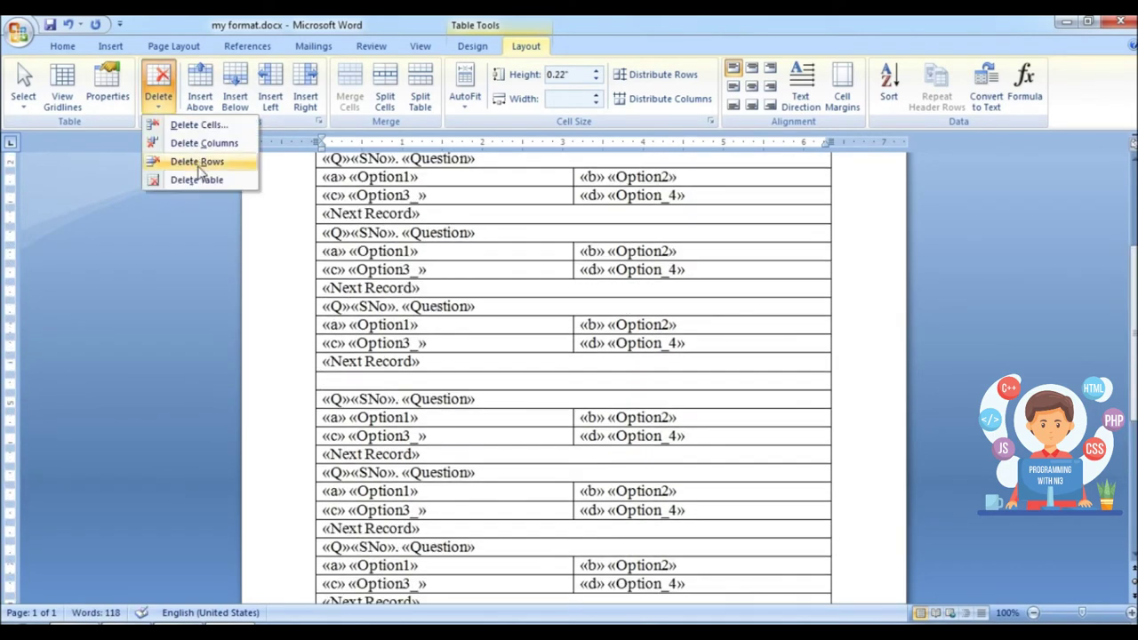
{"action": "left_click", "coordinate": [197, 161]}
Step: Review the cleaned-up table and save my format.docx
{"action": "scroll", "coordinate": [526, 307], "scroll_direction": "down", "scroll_amount": 2}
{"action": "scroll", "coordinate": [525, 311], "scroll_direction": "down", "scroll_amount": 4}
{"action": "scroll", "coordinate": [551, 349], "scroll_direction": "up", "scroll_amount": 3}
{"action": "scroll", "coordinate": [551, 348], "scroll_direction": "up", "scroll_amount": 5}
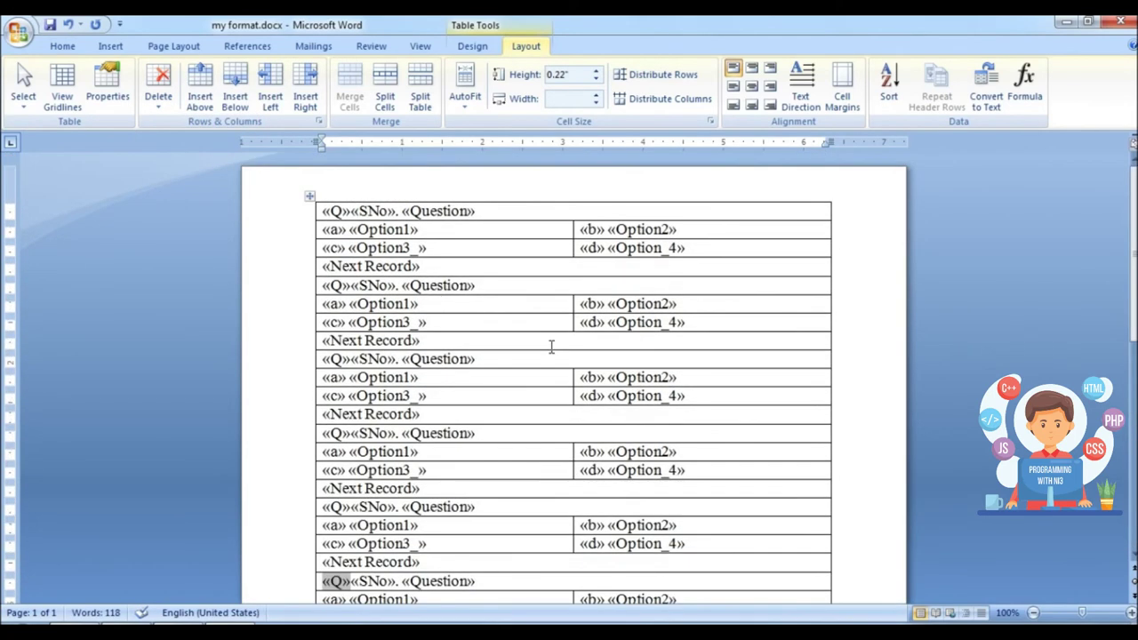
{"action": "scroll", "coordinate": [552, 347], "scroll_direction": "down", "scroll_amount": 8}
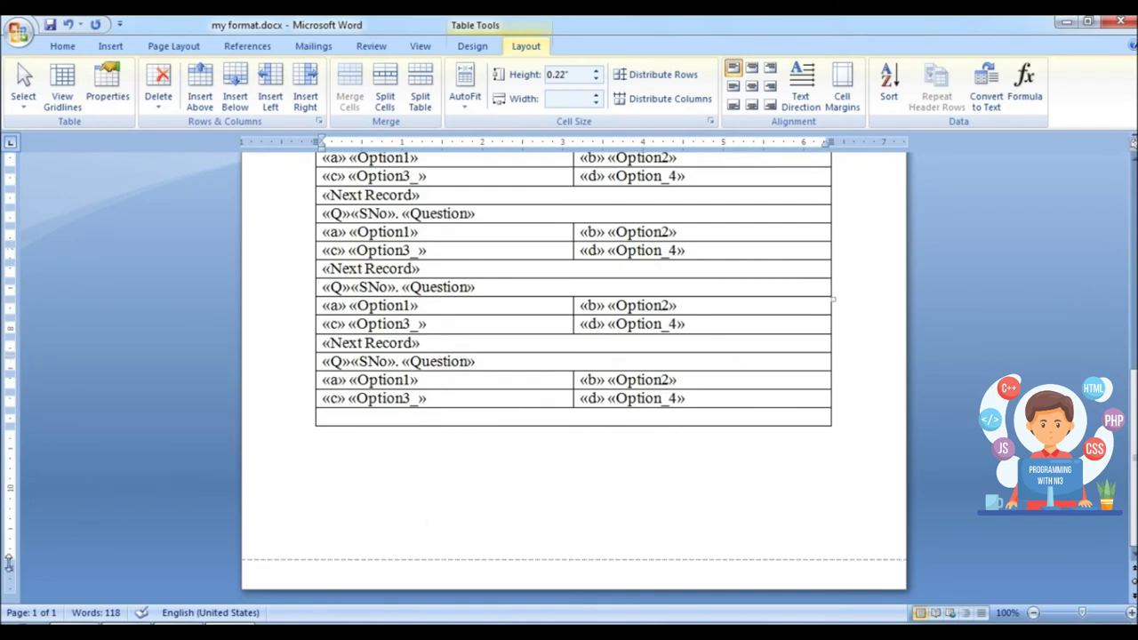
{"action": "scroll", "coordinate": [11, 551], "scroll_direction": "up", "scroll_amount": 3}
{"action": "scroll", "coordinate": [15, 258], "scroll_direction": "up", "scroll_amount": 3}
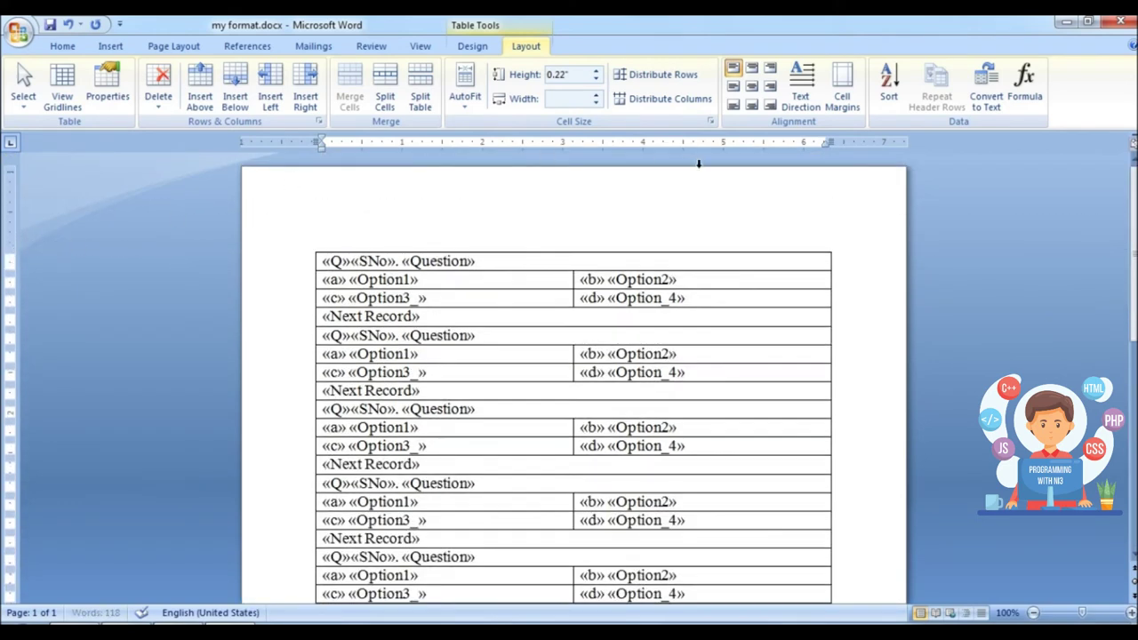
{"action": "scroll", "coordinate": [699, 173], "scroll_direction": "down", "scroll_amount": 4}
{"action": "scroll", "coordinate": [720, 196], "scroll_direction": "up", "scroll_amount": 4}
{"action": "key", "text": "ctrl+s"}
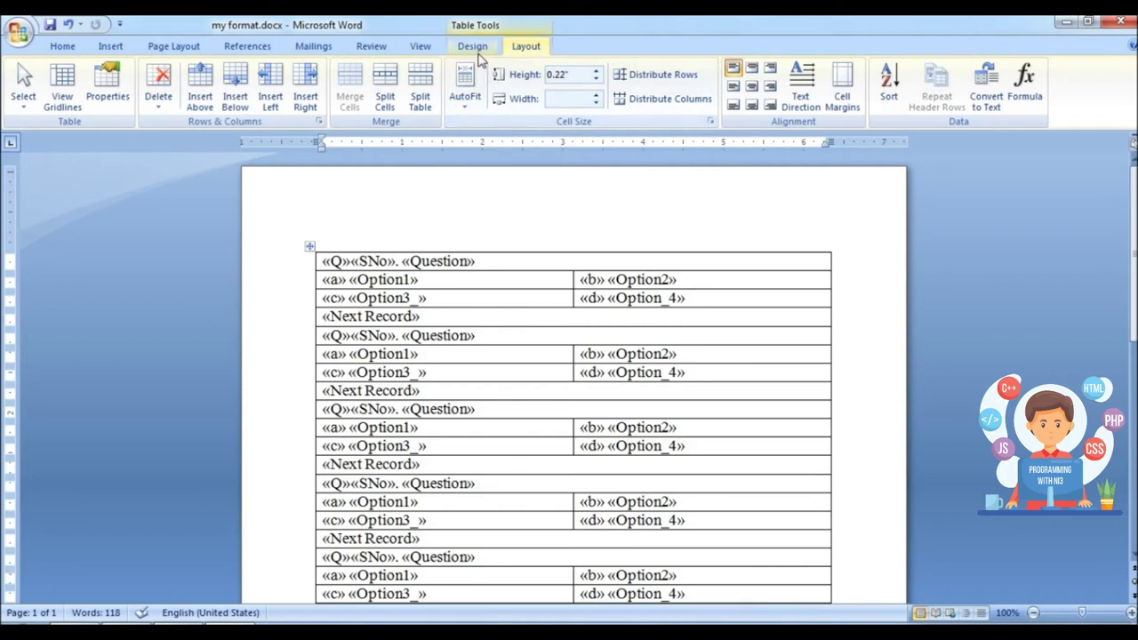
{"action": "scroll", "coordinate": [472, 56], "scroll_direction": "up", "scroll_amount": 4}
Step: Merge all records into a new editable document, Letters3, and review its bordered question tables
{"action": "left_click", "coordinate": [736, 107]}
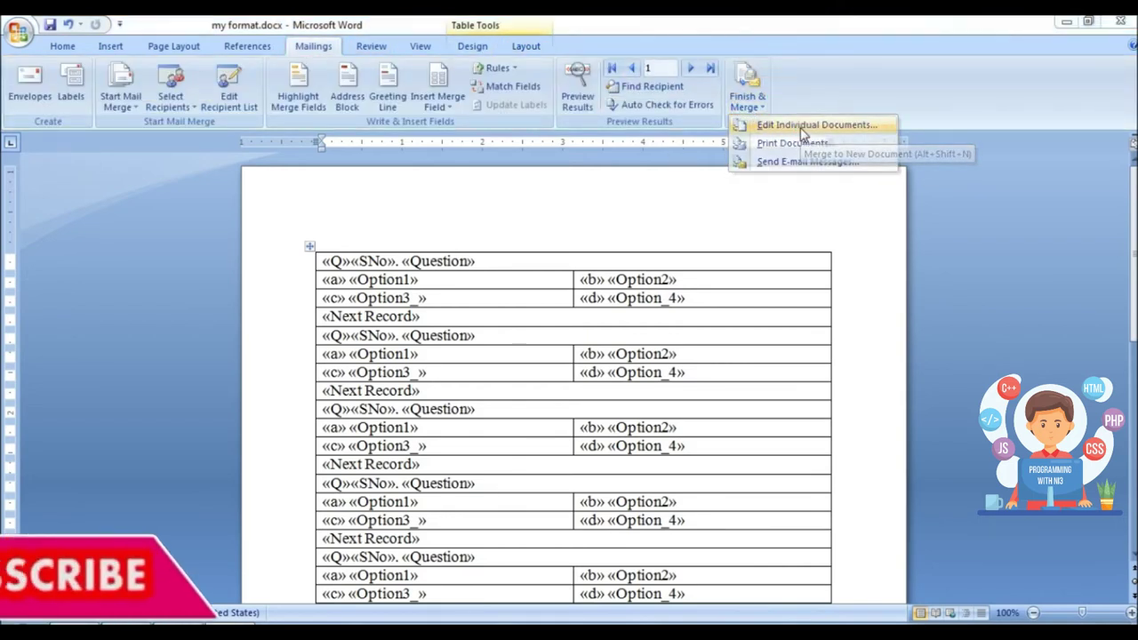
{"action": "left_click", "coordinate": [802, 126]}
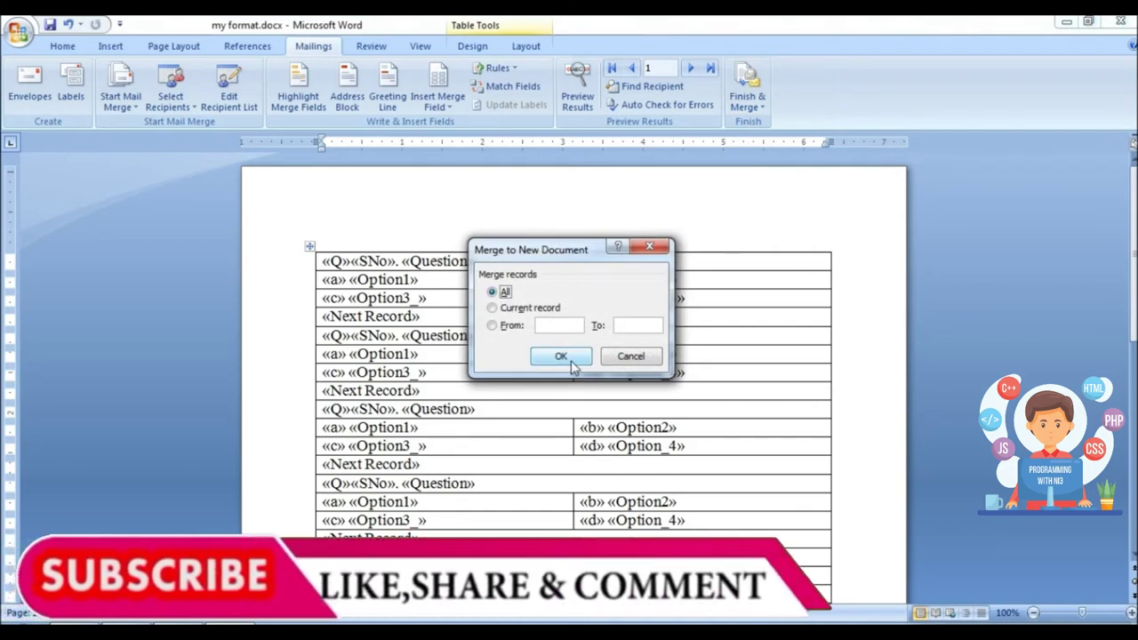
{"action": "left_click", "coordinate": [561, 355]}
{"action": "scroll", "coordinate": [572, 185], "scroll_direction": "down", "scroll_amount": 5}
{"action": "scroll", "coordinate": [571, 185], "scroll_direction": "down", "scroll_amount": 5}
{"action": "scroll", "coordinate": [572, 185], "scroll_direction": "down", "scroll_amount": 3}
{"action": "scroll", "coordinate": [572, 186], "scroll_direction": "down", "scroll_amount": 5}
{"action": "scroll", "coordinate": [572, 187], "scroll_direction": "down", "scroll_amount": 5}
{"action": "scroll", "coordinate": [571, 188], "scroll_direction": "down", "scroll_amount": 3}
{"action": "scroll", "coordinate": [572, 187], "scroll_direction": "up", "scroll_amount": 10}
{"action": "scroll", "coordinate": [570, 184], "scroll_direction": "up", "scroll_amount": 15}
{"action": "scroll", "coordinate": [568, 181], "scroll_direction": "up", "scroll_amount": 10}
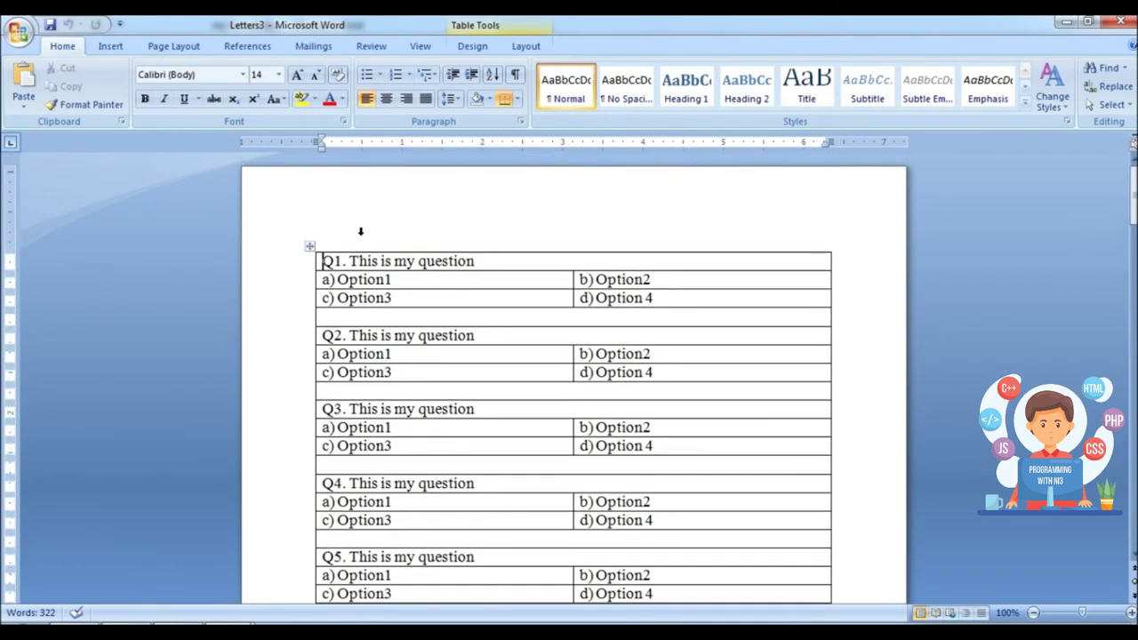
{"action": "left_click", "coordinate": [309, 246]}
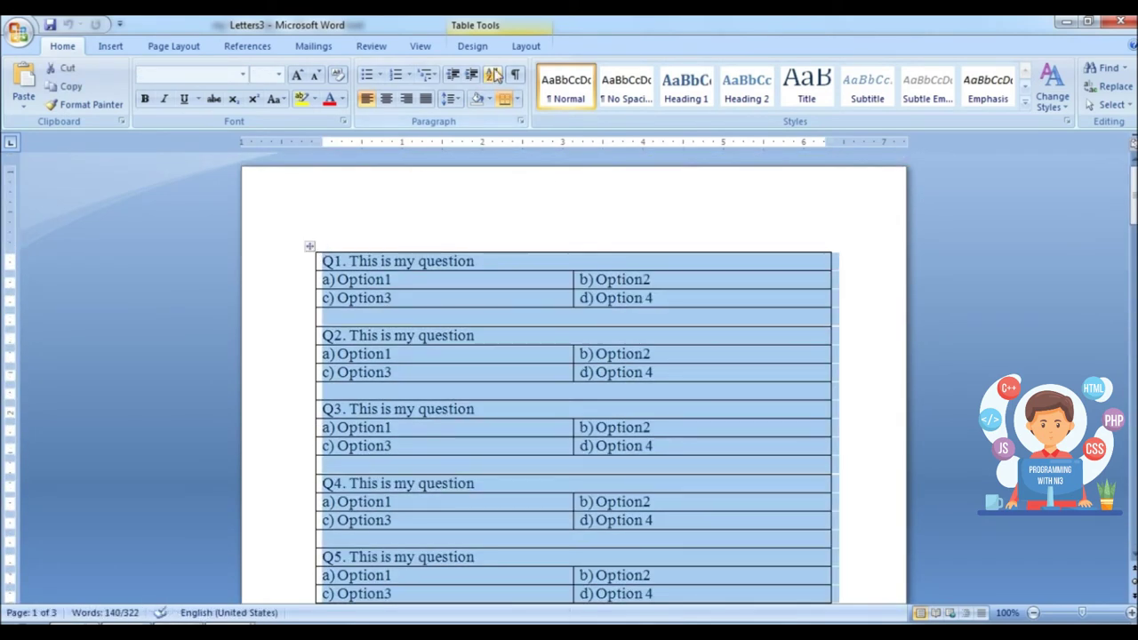
Step: Apply No Border to the first merged question table in Letters3
{"action": "left_click", "coordinate": [474, 47]}
{"action": "left_click", "coordinate": [683, 86]}
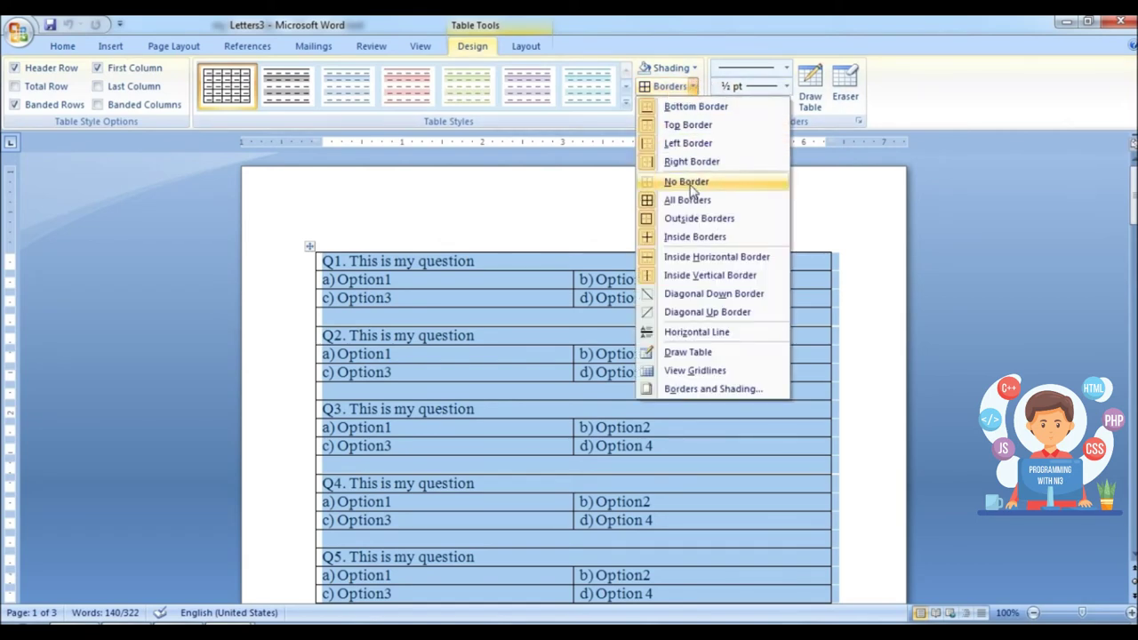
{"action": "left_click", "coordinate": [687, 181]}
{"action": "left_click", "coordinate": [688, 181]}
{"action": "scroll", "coordinate": [1016, 279], "scroll_direction": "down", "scroll_amount": 12}
{"action": "scroll", "coordinate": [1013, 280], "scroll_direction": "down", "scroll_amount": 12}
{"action": "scroll", "coordinate": [1011, 280], "scroll_direction": "up", "scroll_amount": 9}
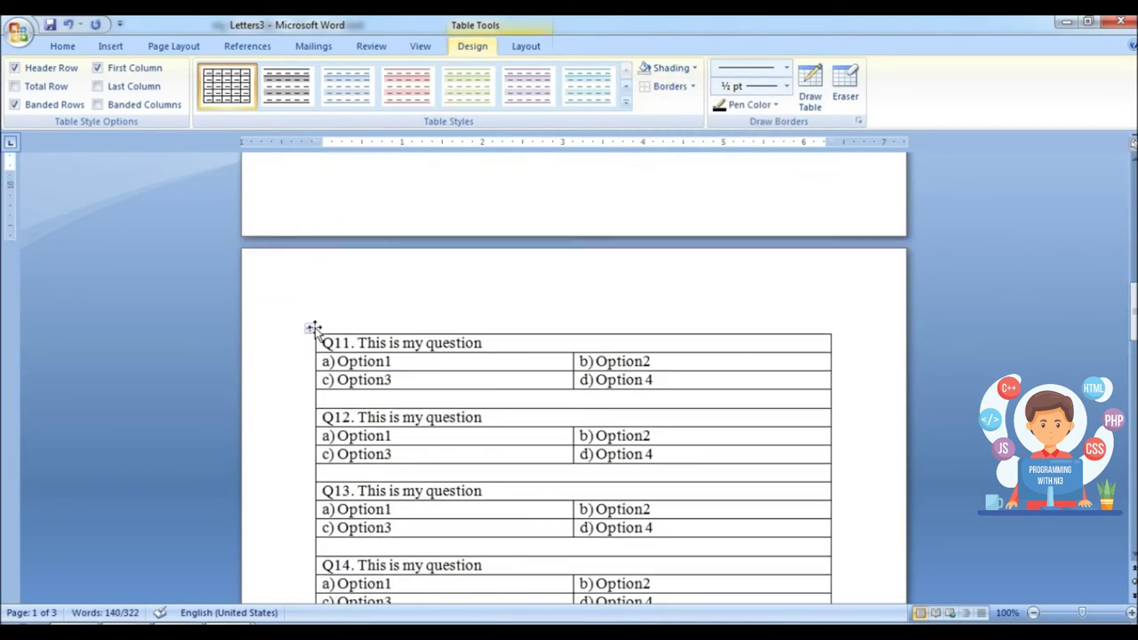
Step: Remove borders from the Q11 and Q21–Q23 tables and check every page
{"action": "left_click", "coordinate": [312, 329]}
{"action": "left_click", "coordinate": [654, 93]}
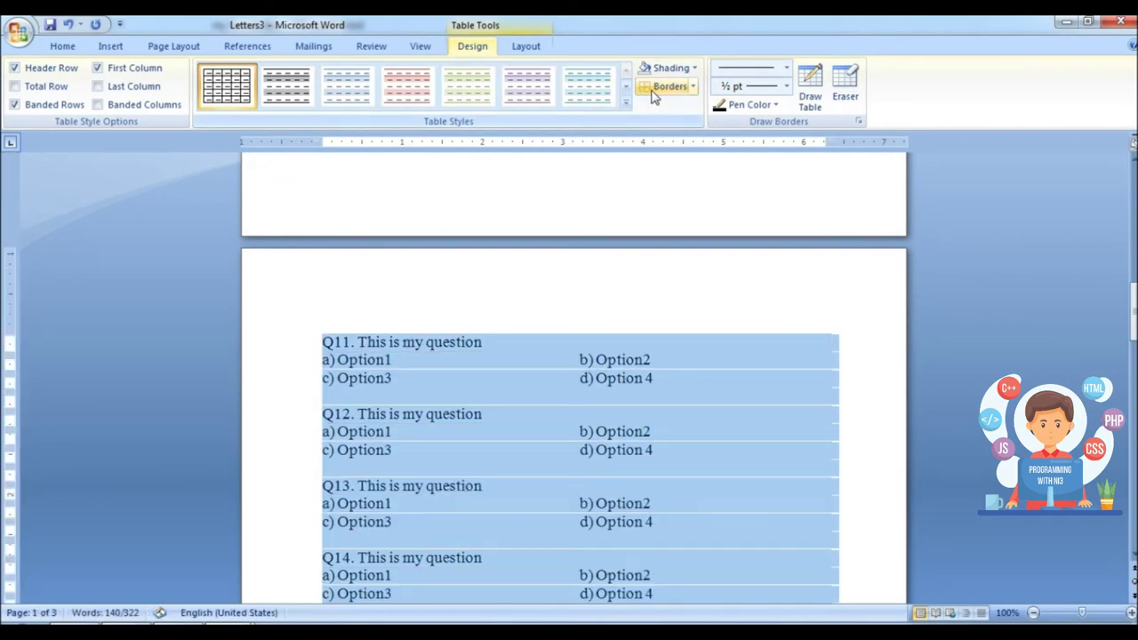
{"action": "scroll", "coordinate": [886, 243], "scroll_direction": "down", "scroll_amount": 10}
{"action": "scroll", "coordinate": [885, 240], "scroll_direction": "down", "scroll_amount": 6}
{"action": "left_click", "coordinate": [307, 348]}
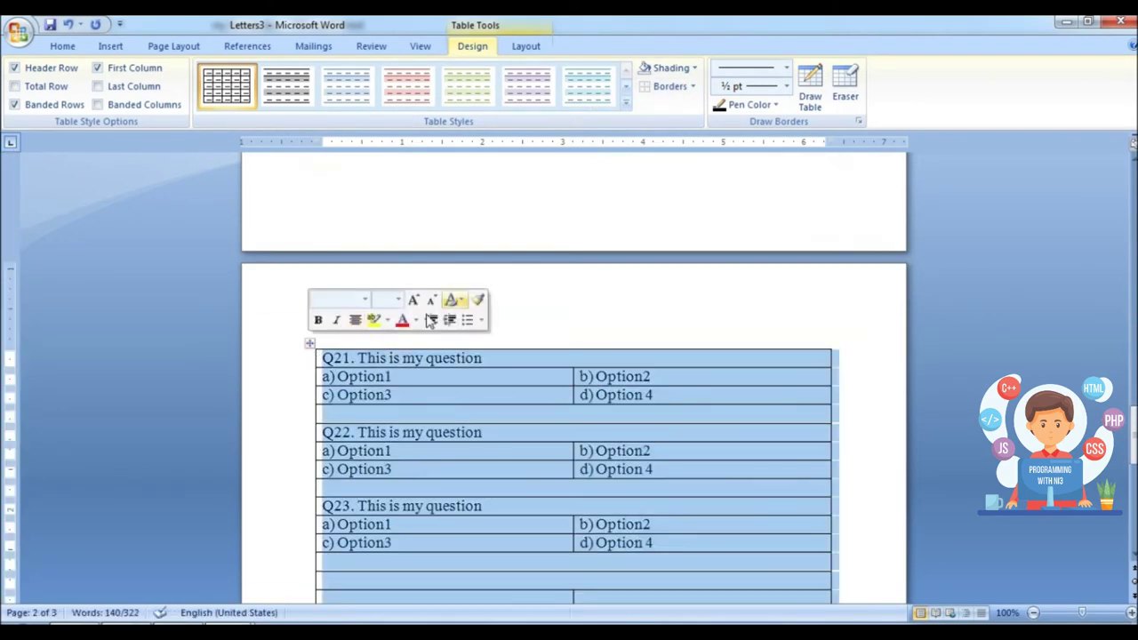
{"action": "left_click", "coordinate": [667, 87]}
{"action": "scroll", "coordinate": [950, 289], "scroll_direction": "down", "scroll_amount": 5}
{"action": "scroll", "coordinate": [950, 285], "scroll_direction": "up", "scroll_amount": 5}
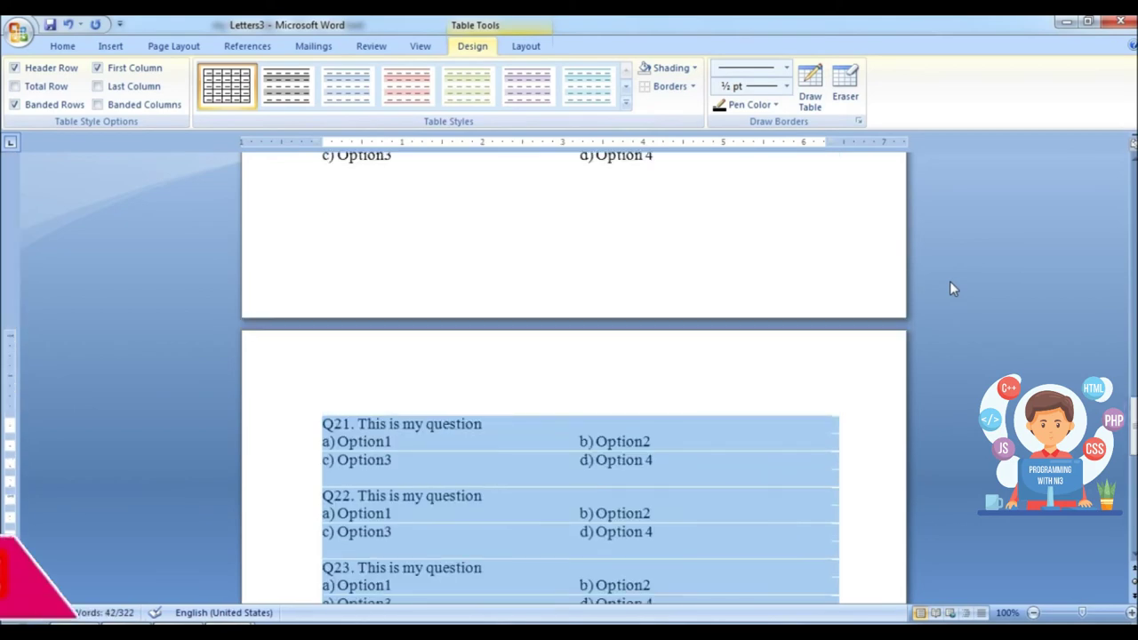
{"action": "left_click", "coordinate": [951, 281]}
{"action": "scroll", "coordinate": [955, 302], "scroll_direction": "down", "scroll_amount": 7}
{"action": "scroll", "coordinate": [964, 323], "scroll_direction": "up", "scroll_amount": 4}
{"action": "scroll", "coordinate": [963, 321], "scroll_direction": "up", "scroll_amount": 13}
{"action": "scroll", "coordinate": [964, 322], "scroll_direction": "up", "scroll_amount": 9}
{"action": "scroll", "coordinate": [960, 316], "scroll_direction": "up", "scroll_amount": 6}
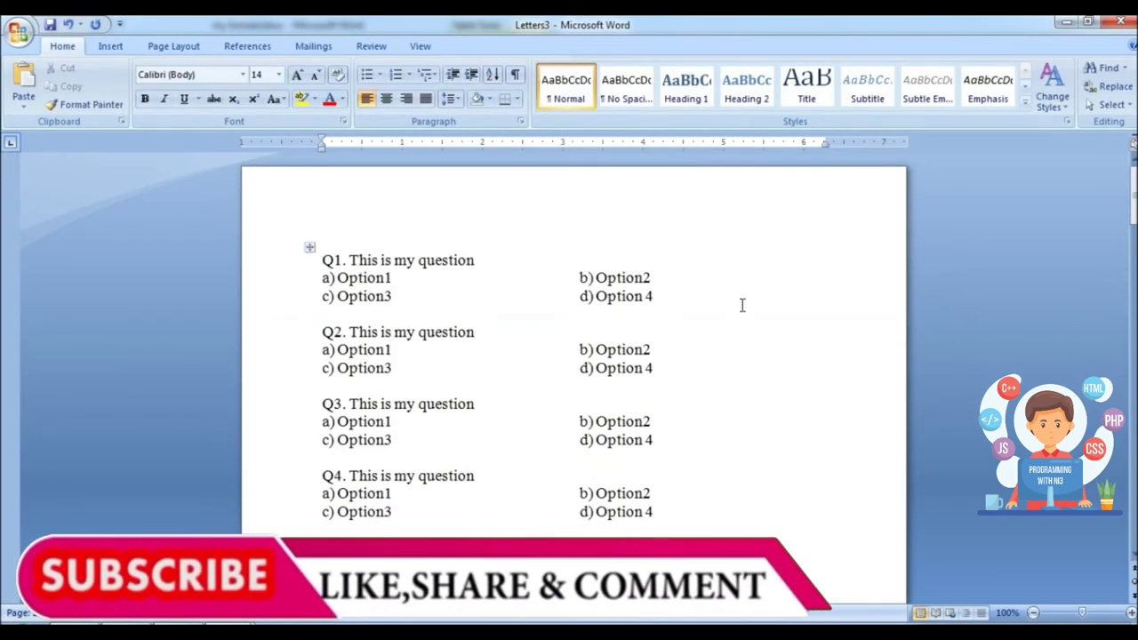
Step: Review the borderless merged questions in Letters3, then close the document
{"action": "scroll", "coordinate": [565, 327], "scroll_direction": "down", "scroll_amount": 8}
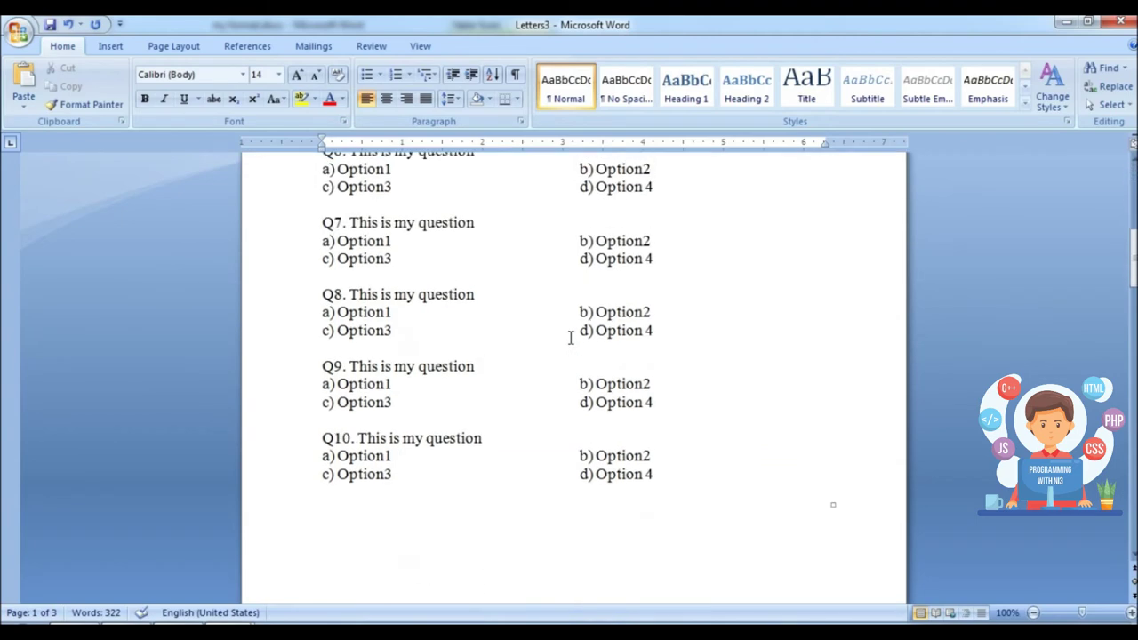
{"action": "scroll", "coordinate": [570, 337], "scroll_direction": "down", "scroll_amount": 20}
{"action": "scroll", "coordinate": [661, 323], "scroll_direction": "up", "scroll_amount": 8}
{"action": "scroll", "coordinate": [660, 322], "scroll_direction": "up", "scroll_amount": 8}
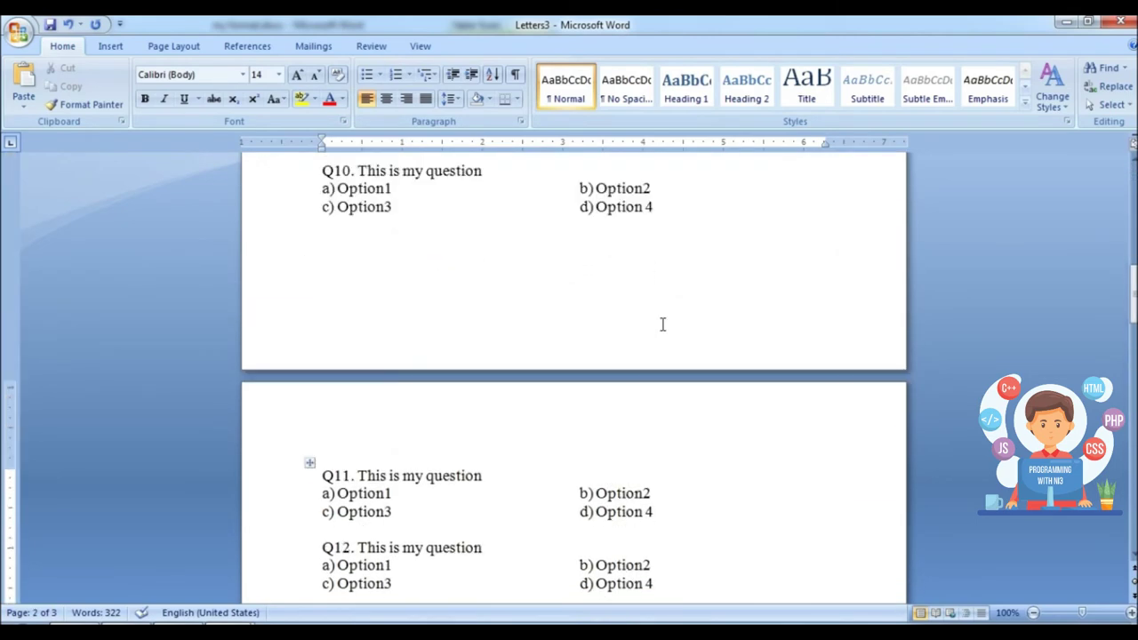
{"action": "scroll", "coordinate": [662, 324], "scroll_direction": "up", "scroll_amount": 10}
{"action": "scroll", "coordinate": [663, 324], "scroll_direction": "up", "scroll_amount": 3}
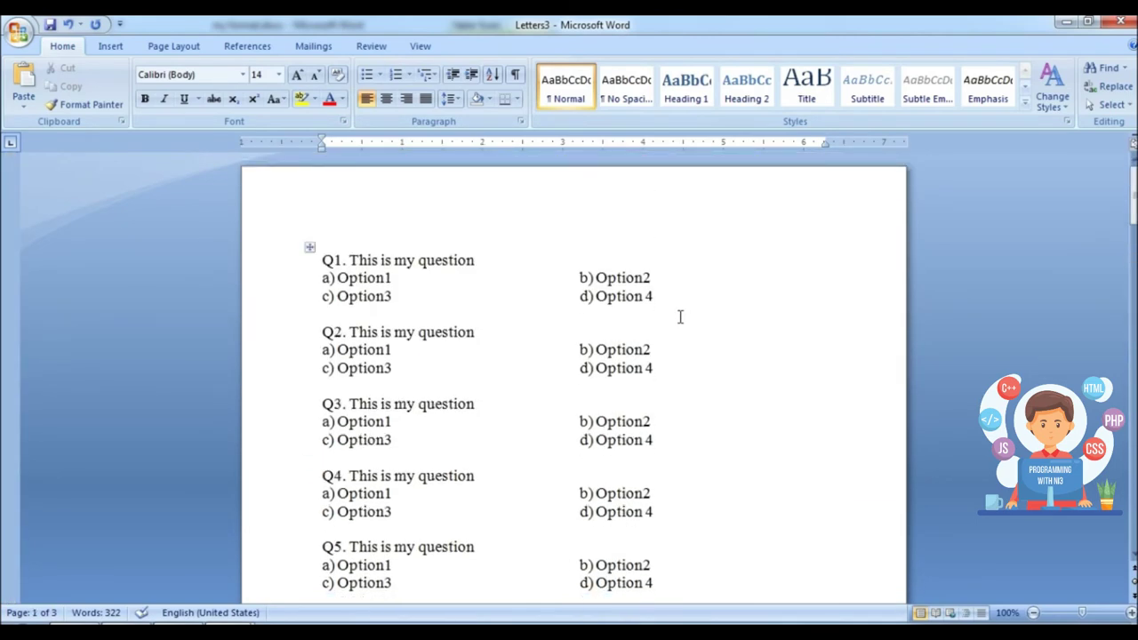
{"action": "scroll", "coordinate": [679, 322], "scroll_direction": "down", "scroll_amount": 10}
{"action": "scroll", "coordinate": [679, 327], "scroll_direction": "down", "scroll_amount": 10}
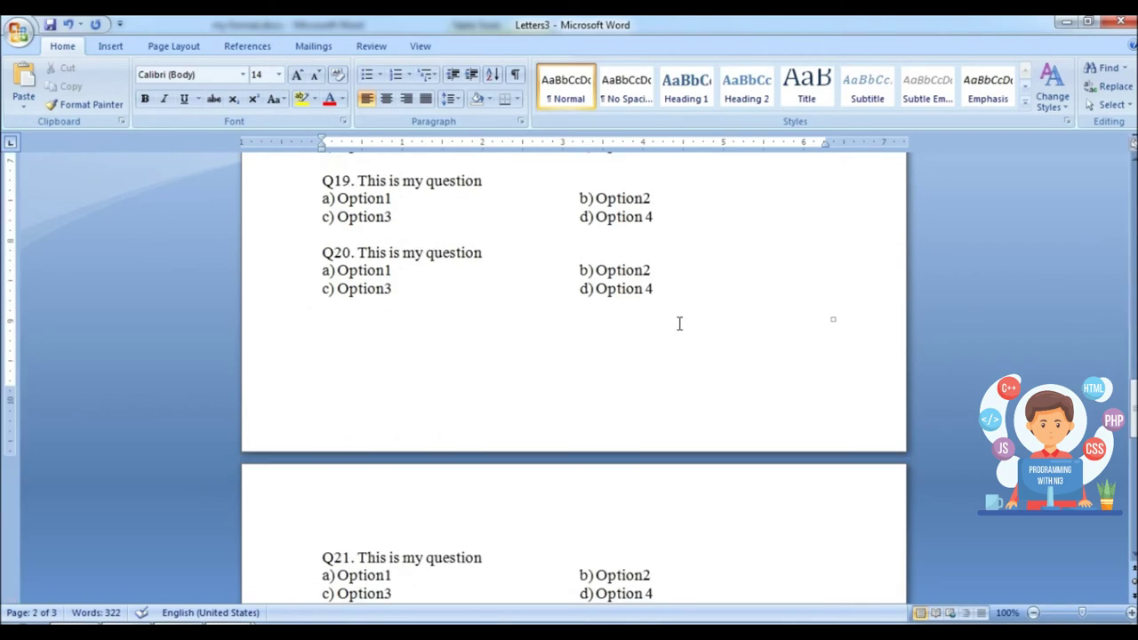
{"action": "scroll", "coordinate": [679, 323], "scroll_direction": "up", "scroll_amount": 10}
{"action": "scroll", "coordinate": [679, 323], "scroll_direction": "up", "scroll_amount": 10}
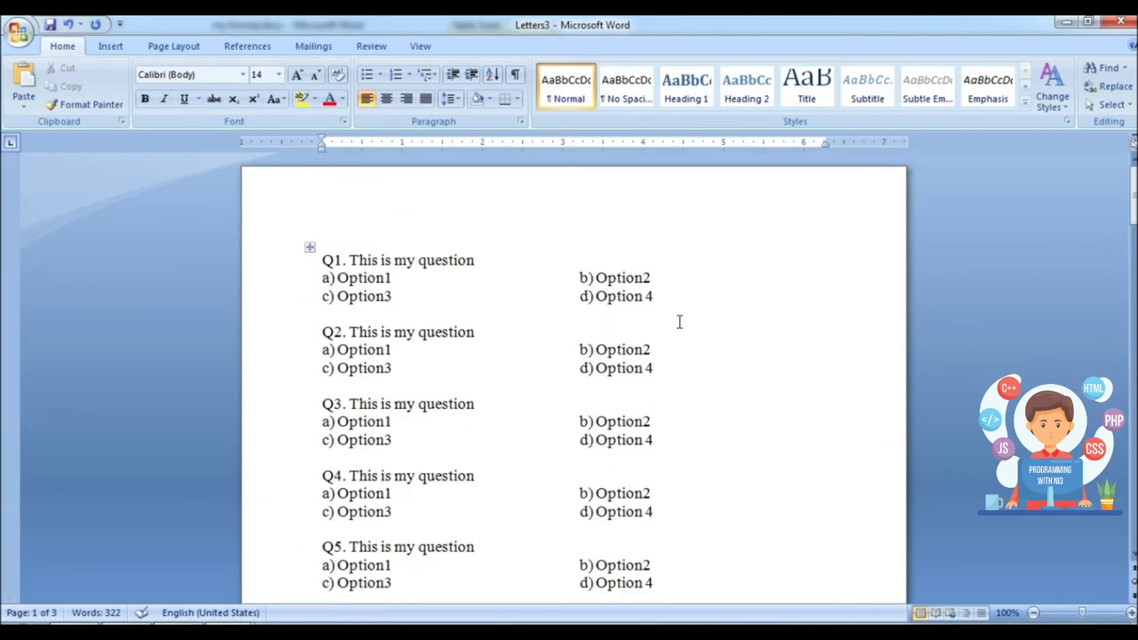
{"action": "scroll", "coordinate": [678, 322], "scroll_direction": "down", "scroll_amount": 4}
{"action": "scroll", "coordinate": [677, 321], "scroll_direction": "up", "scroll_amount": 4}
{"action": "left_click", "coordinate": [1120, 21]}
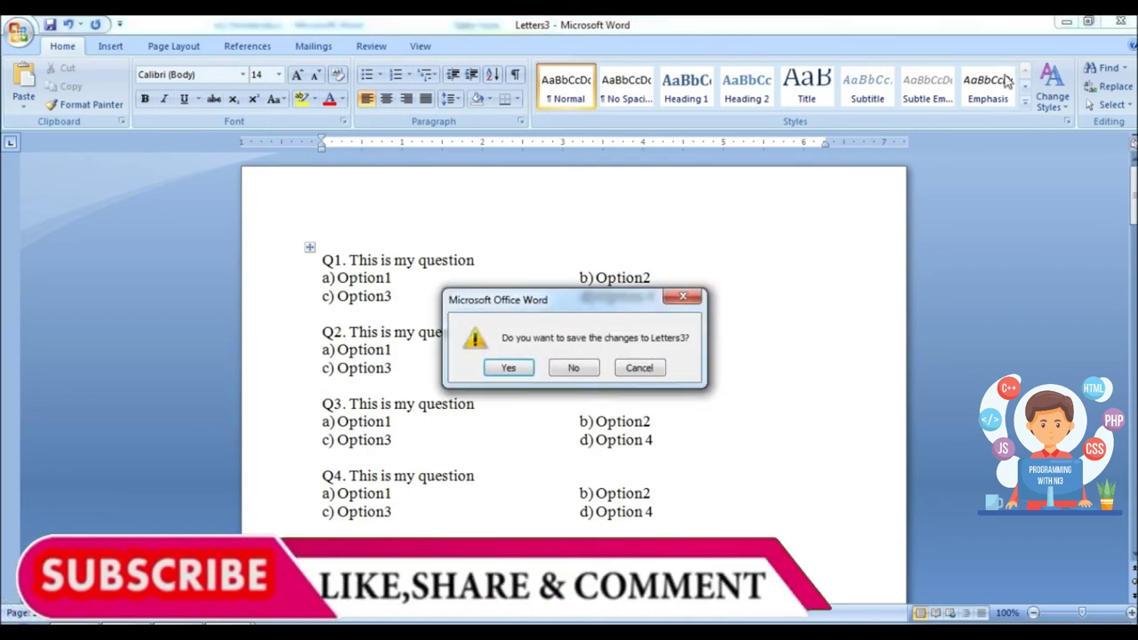
Step: Keep Letters3 open and save it as 'my final paper.docx' in the Pictures library
{"action": "left_click", "coordinate": [637, 368]}
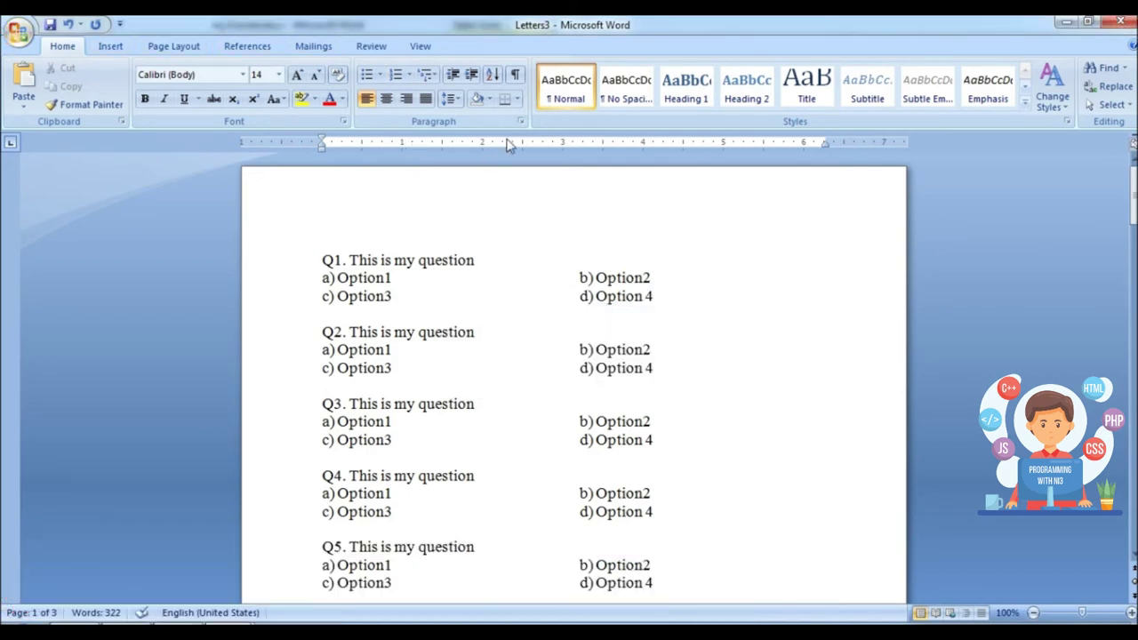
{"action": "left_click", "coordinate": [18, 33]}
{"action": "mouse_move", "coordinate": [55, 180]}
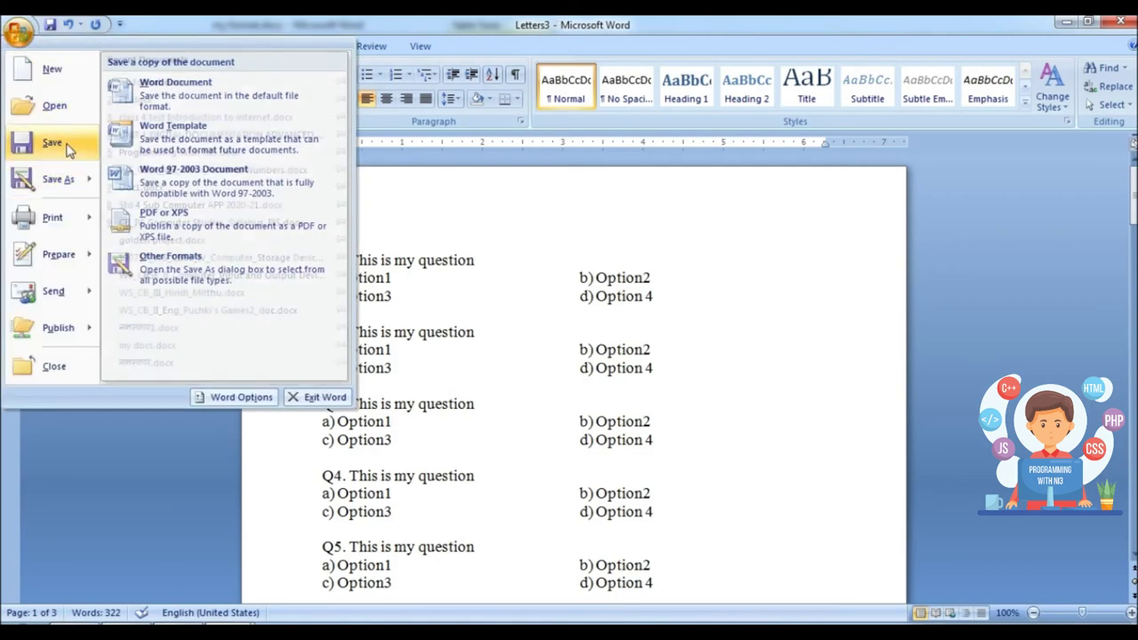
{"action": "left_click", "coordinate": [69, 149]}
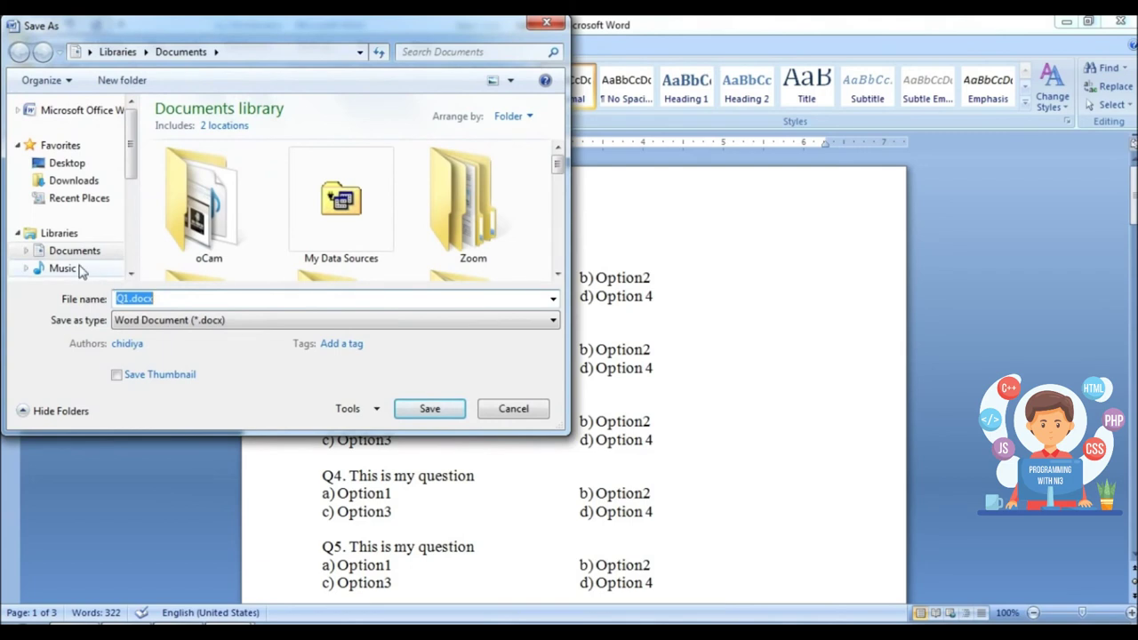
{"action": "scroll", "coordinate": [89, 268], "scroll_direction": "down", "scroll_amount": 3}
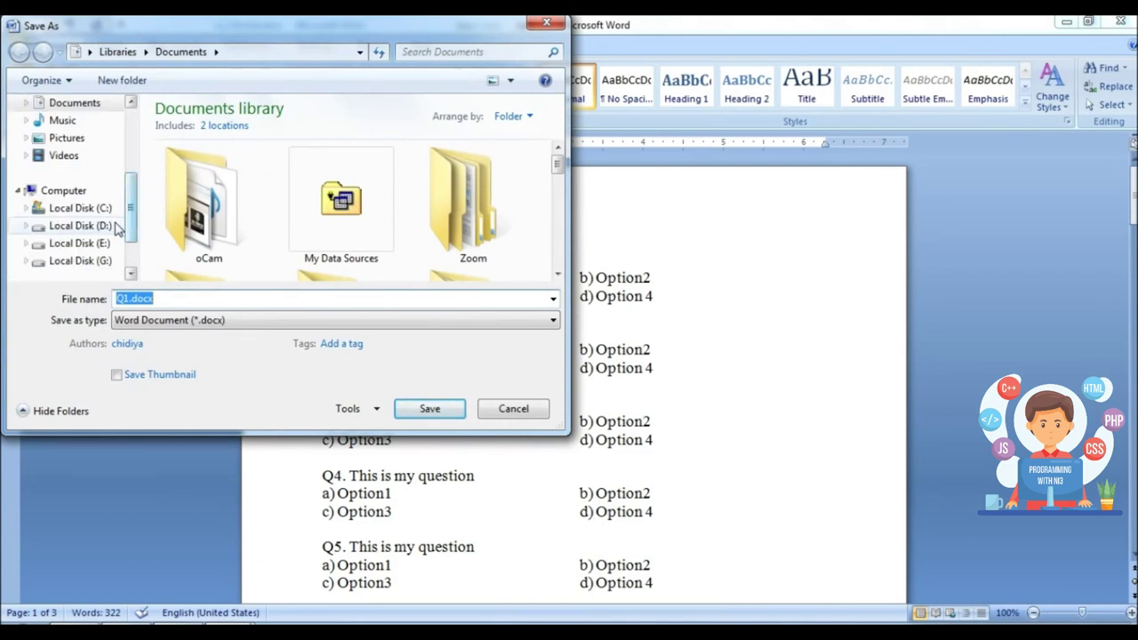
{"action": "left_click", "coordinate": [66, 138]}
{"action": "type", "text": "my final paper"}
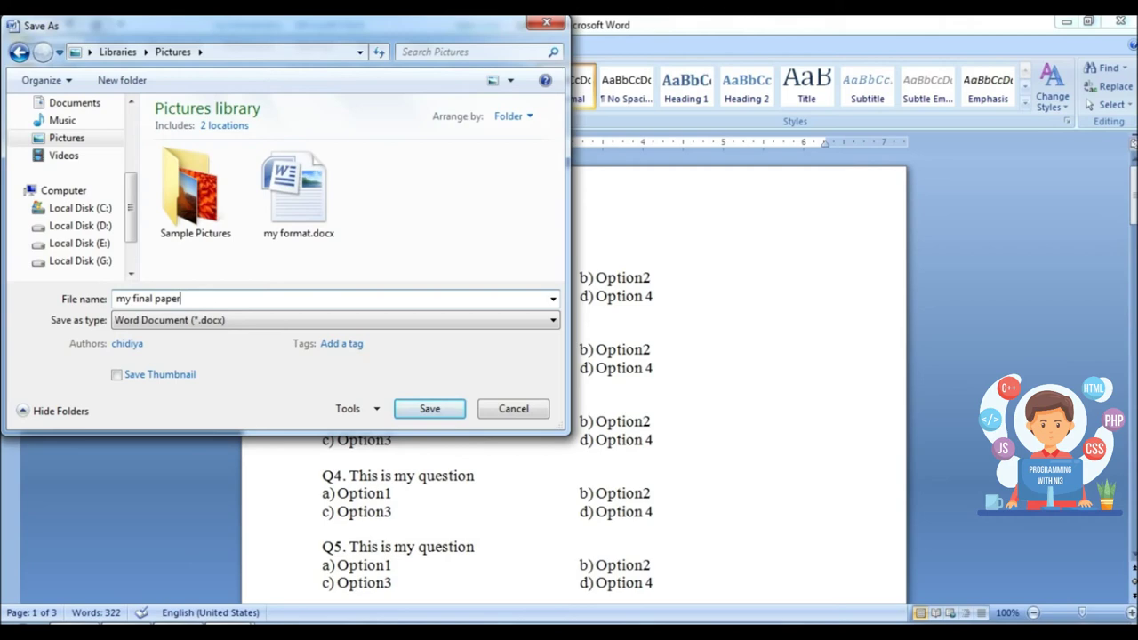
{"action": "key", "text": "Return"}
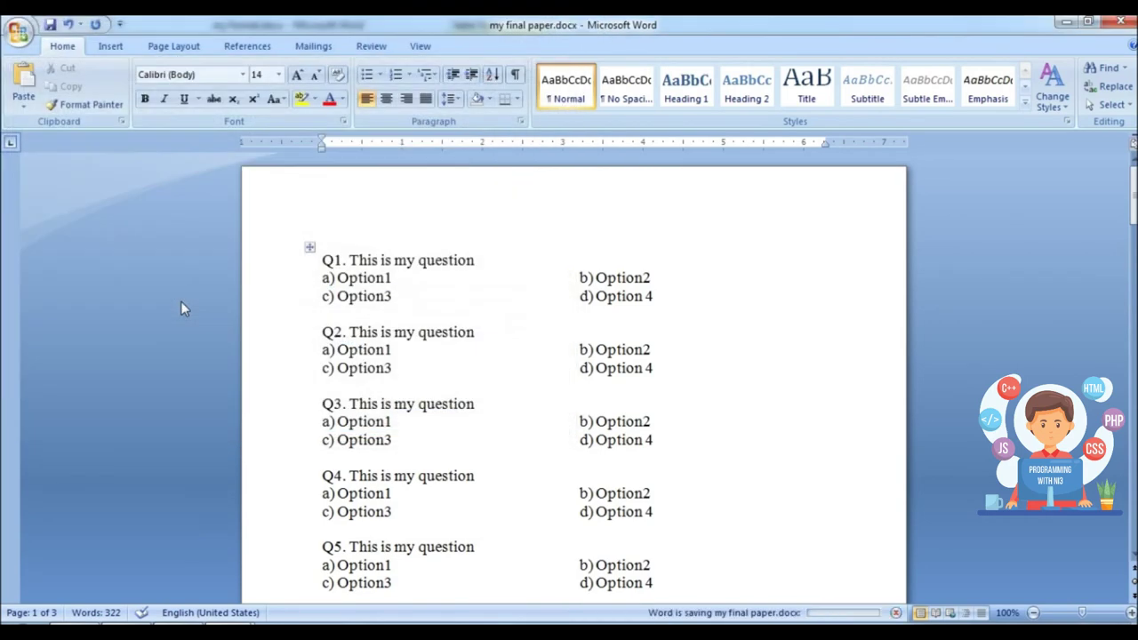
{"action": "left_click", "coordinate": [1079, 20]}
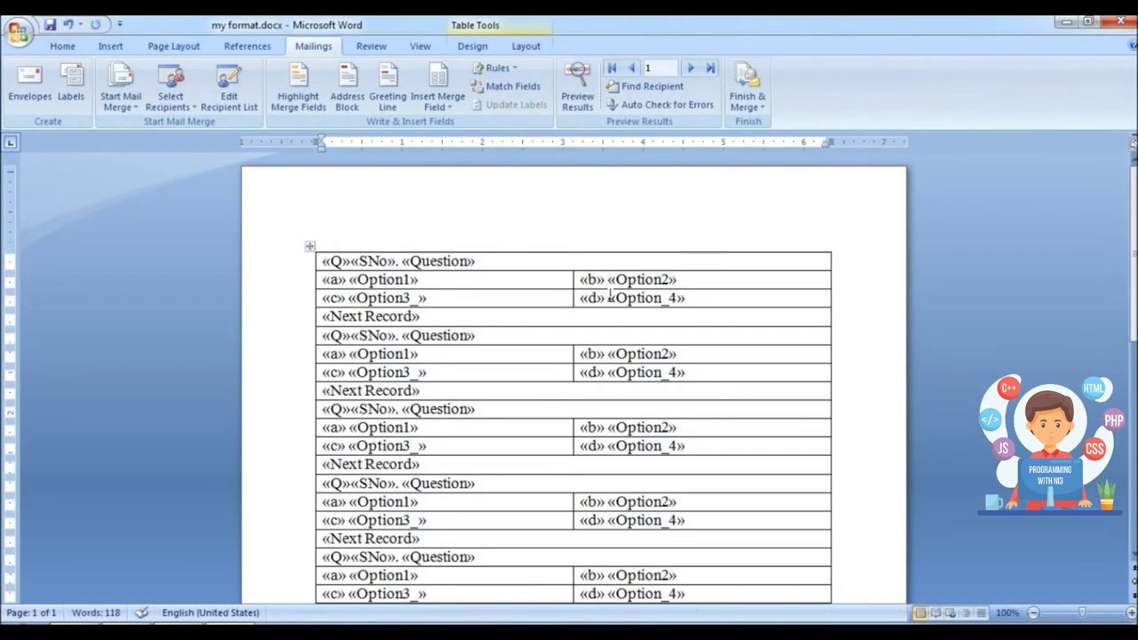
Step: Reopen my final paper.docx from Explorer
{"action": "left_click", "coordinate": [1066, 21]}
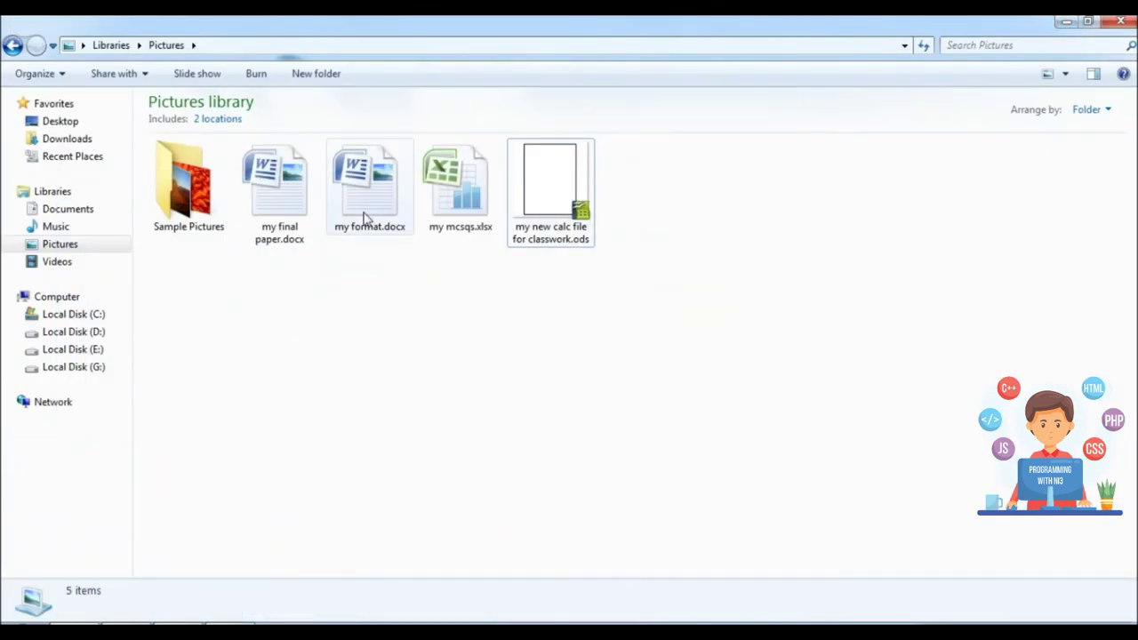
{"action": "left_click", "coordinate": [381, 198]}
{"action": "double_click", "coordinate": [284, 232]}
Step: Check the questions in my final paper.docx, then close it
{"action": "scroll", "coordinate": [660, 348], "scroll_direction": "down", "scroll_amount": 10}
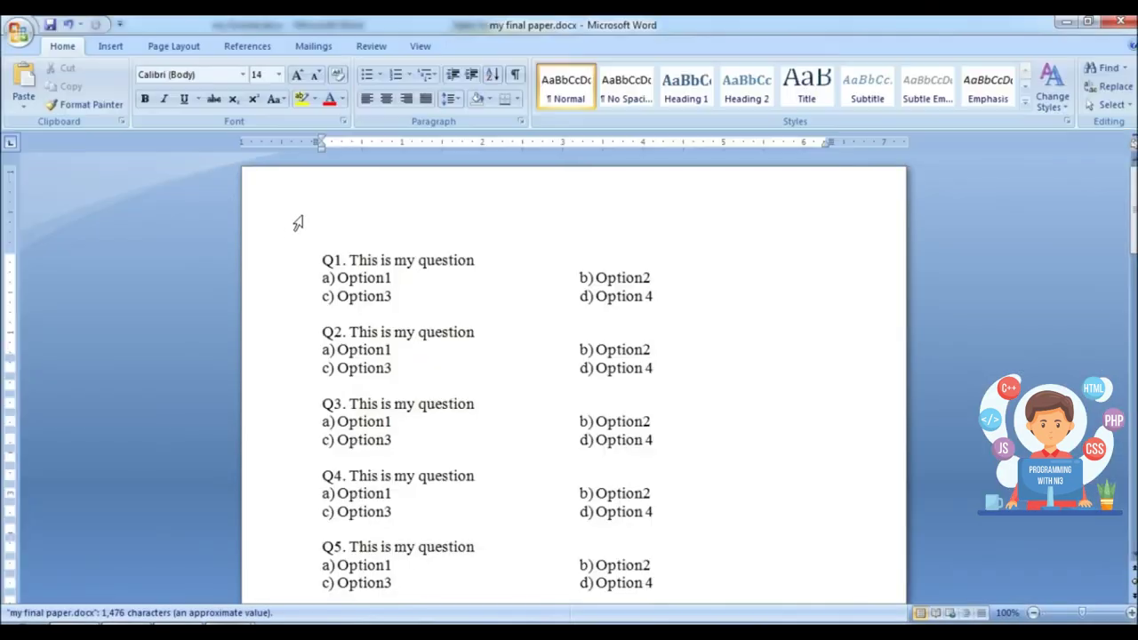
{"action": "scroll", "coordinate": [660, 349], "scroll_direction": "down", "scroll_amount": 8}
{"action": "scroll", "coordinate": [661, 349], "scroll_direction": "down", "scroll_amount": 12}
{"action": "scroll", "coordinate": [660, 348], "scroll_direction": "up", "scroll_amount": 8}
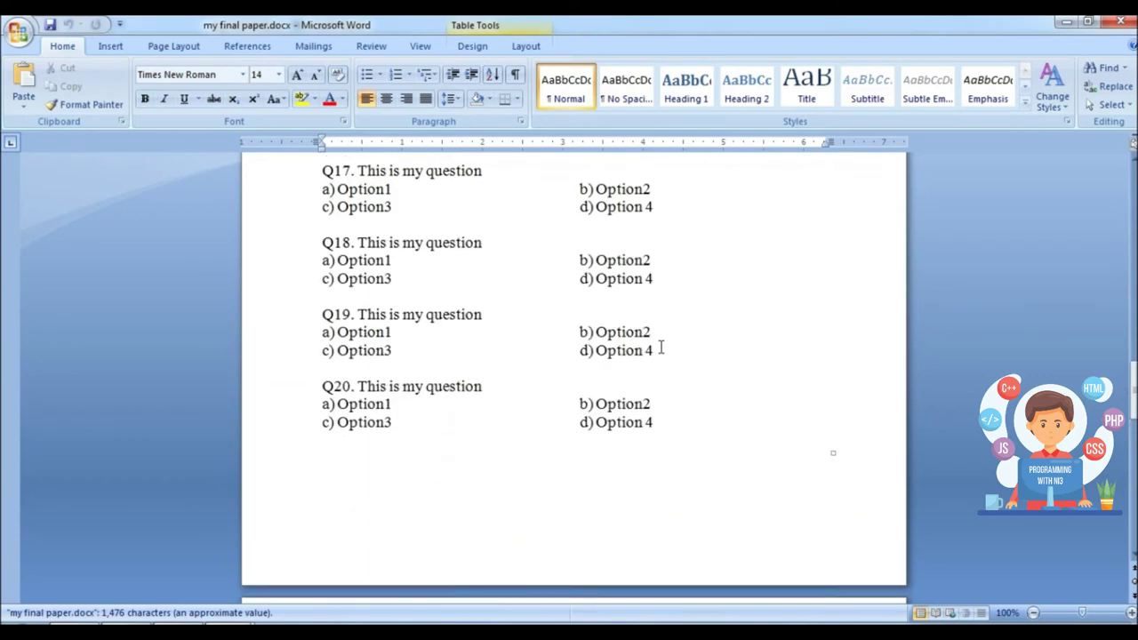
{"action": "scroll", "coordinate": [661, 348], "scroll_direction": "up", "scroll_amount": 20}
{"action": "scroll", "coordinate": [660, 337], "scroll_direction": "up", "scroll_amount": 8}
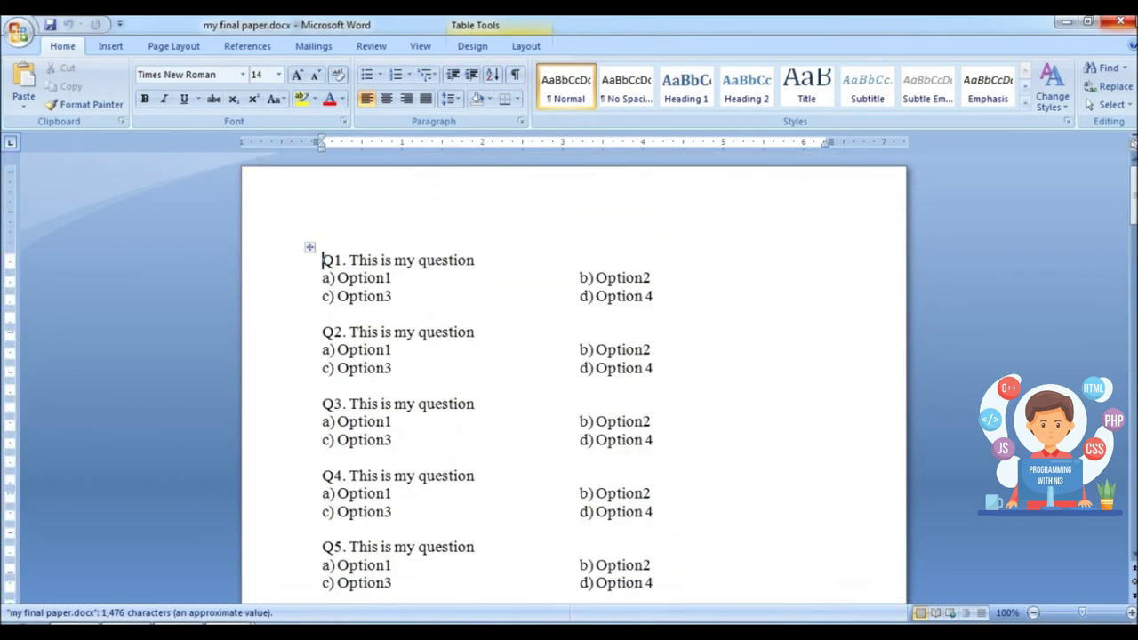
{"action": "left_click", "coordinate": [1122, 23]}
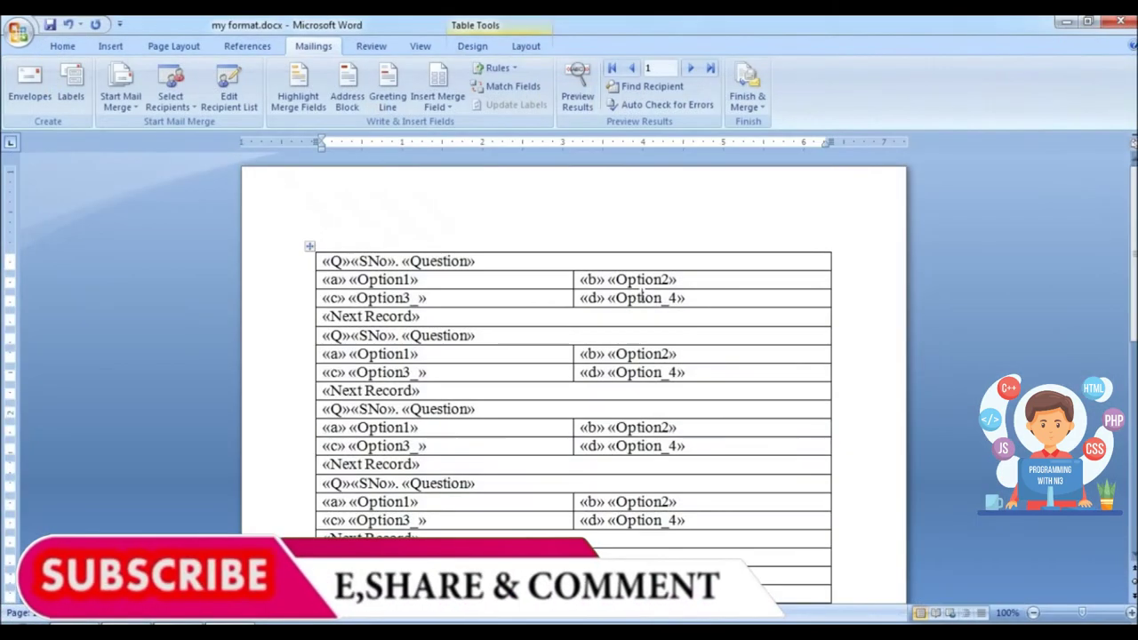
{"action": "scroll", "coordinate": [526, 472], "scroll_direction": "down", "scroll_amount": 3}
{"action": "scroll", "coordinate": [658, 384], "scroll_direction": "down", "scroll_amount": 3}
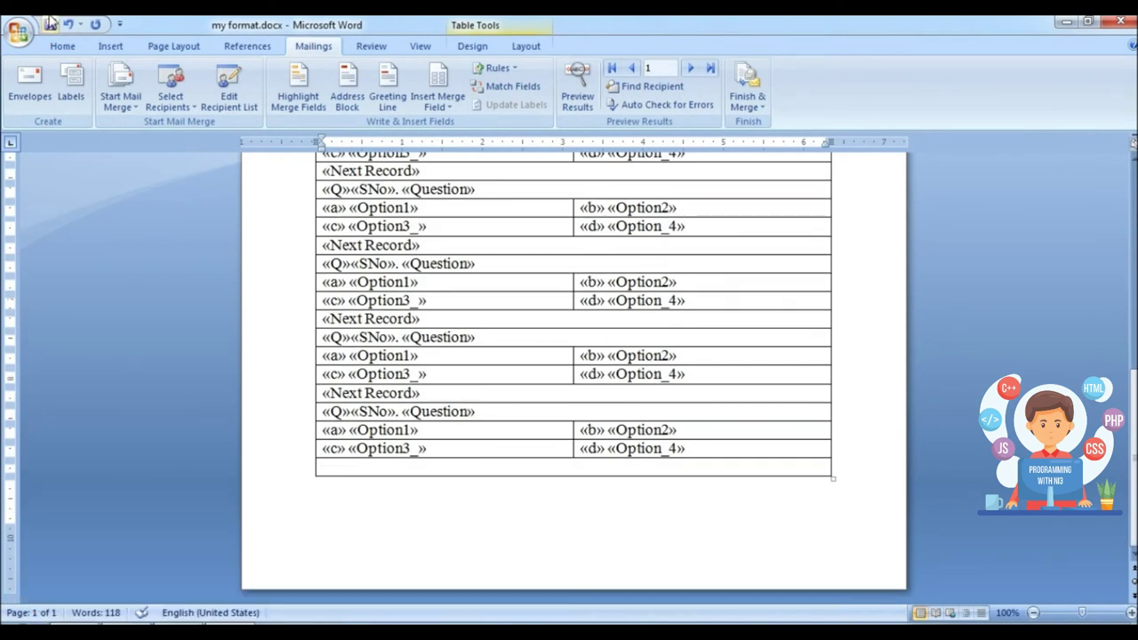
Step: Open the Step-by-Step Mail Merge Wizard and cancel selecting a different recipient list
{"action": "left_click", "coordinate": [116, 101]}
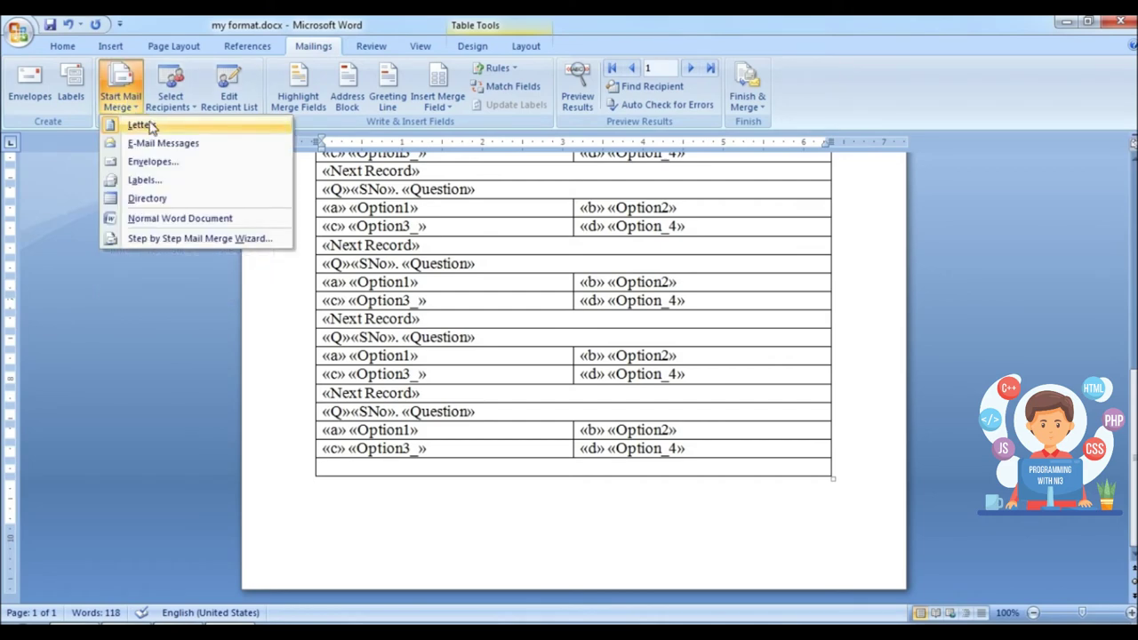
{"action": "left_click", "coordinate": [156, 240]}
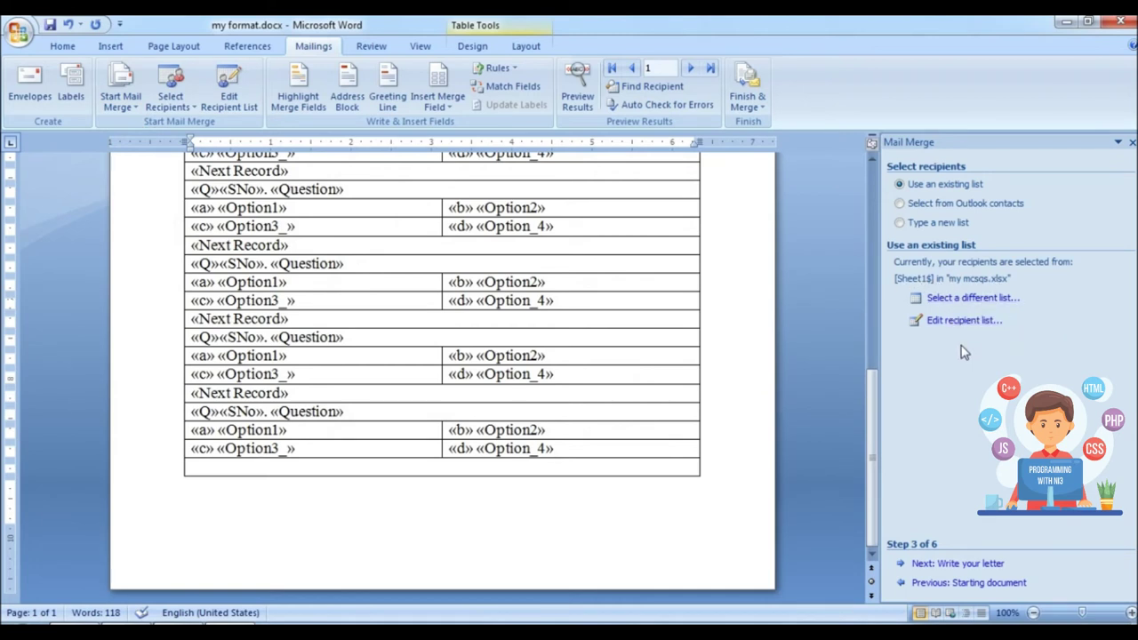
{"action": "left_click", "coordinate": [953, 303]}
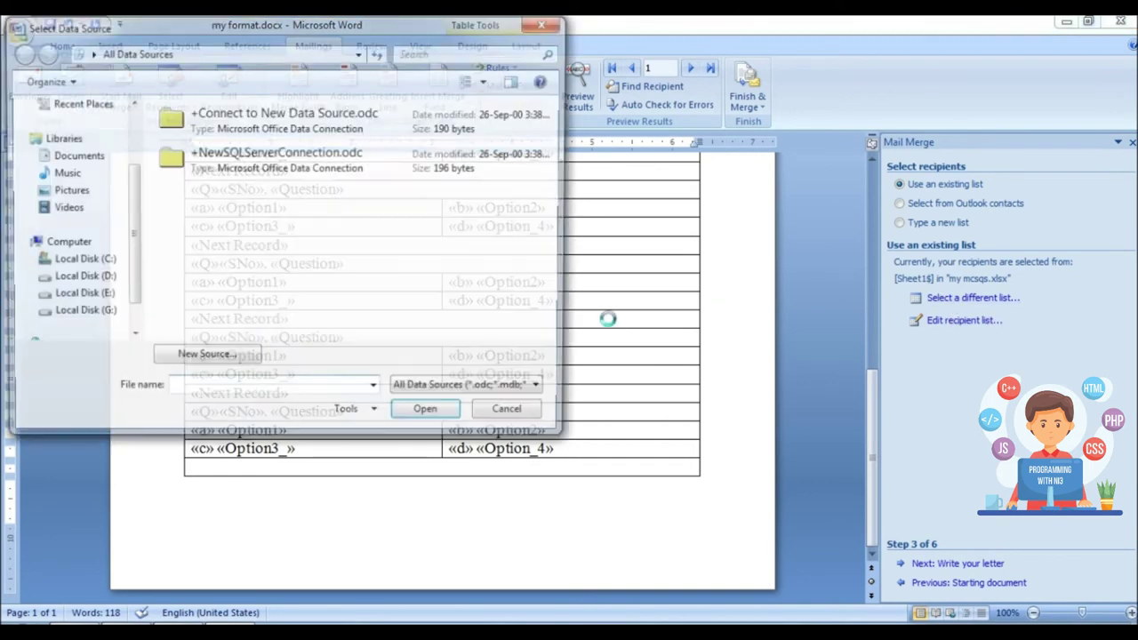
{"action": "key", "text": "Escape"}
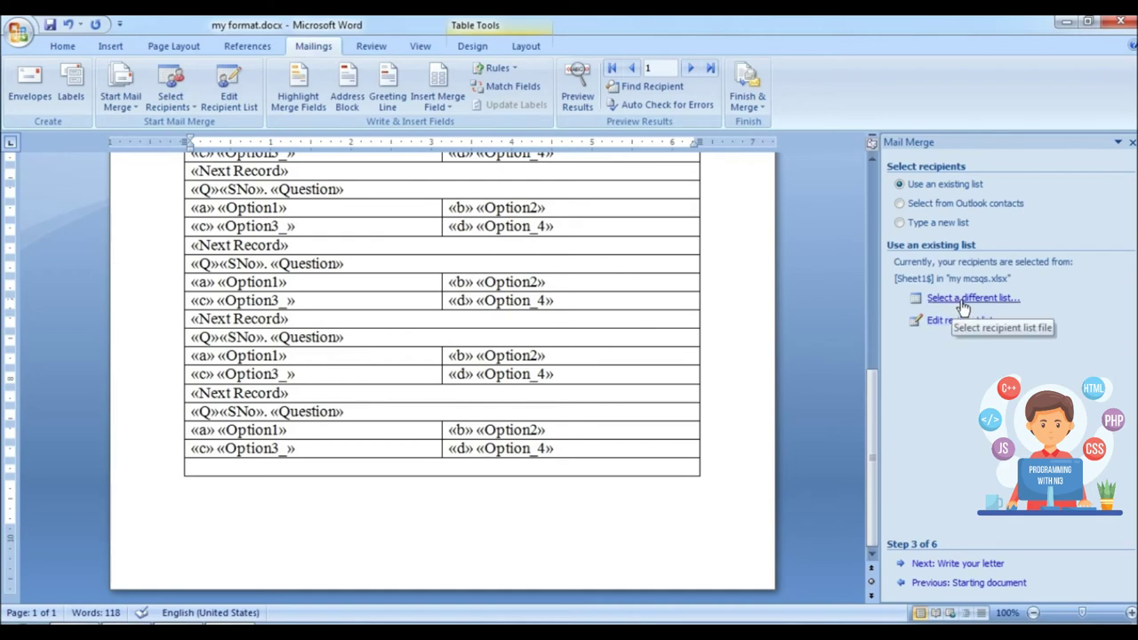
Step: Save the my format.docx merge template and close it
{"action": "scroll", "coordinate": [681, 445], "scroll_direction": "up", "scroll_amount": 10}
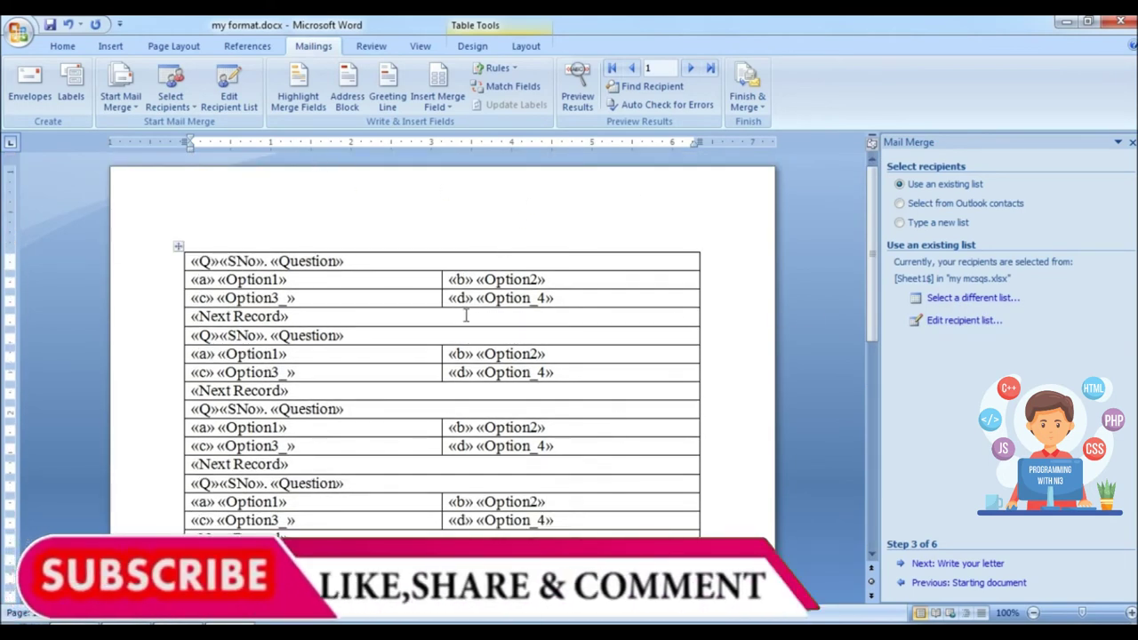
{"action": "left_click", "coordinate": [50, 25]}
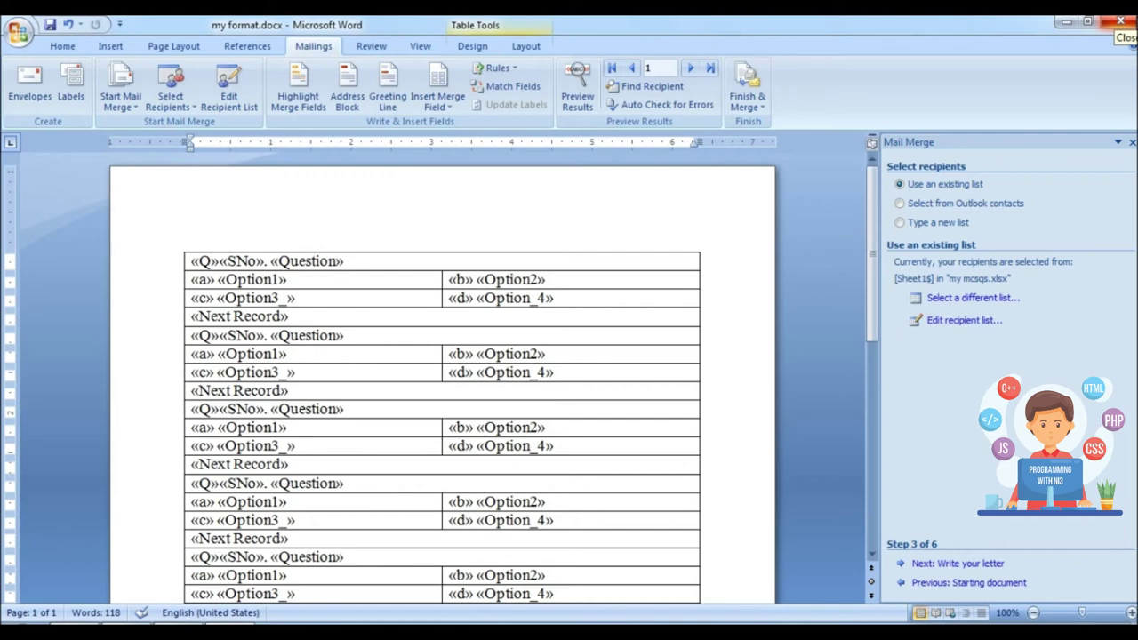
{"action": "left_click", "coordinate": [1108, 23]}
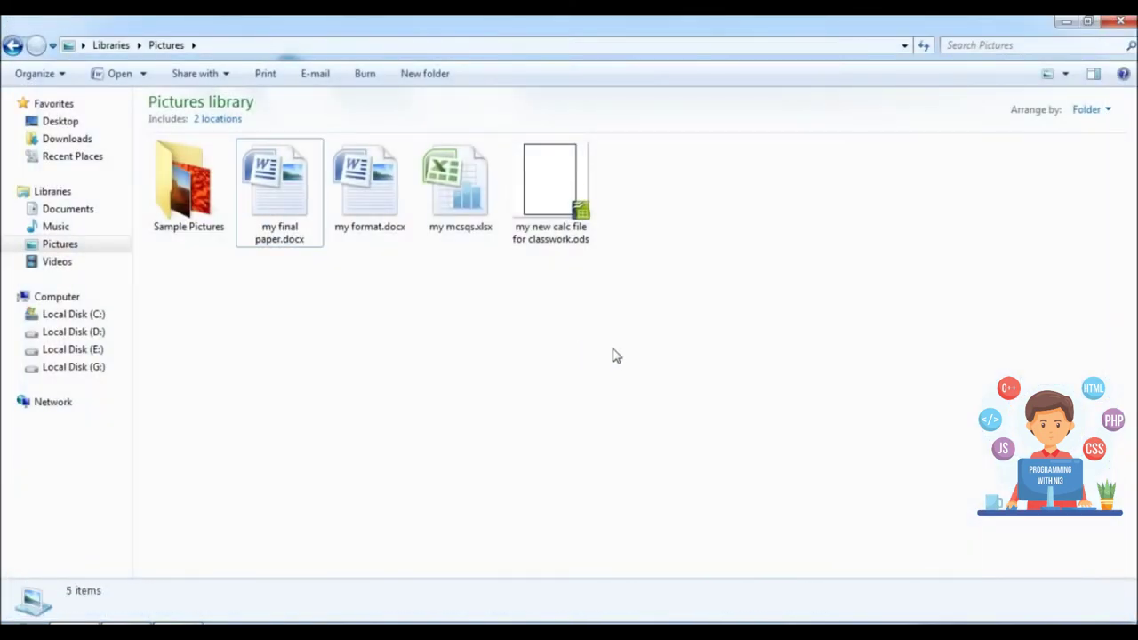
Step: Create a new Microsoft Office Excel Worksheet in the folder
{"action": "right_click", "coordinate": [614, 355]}
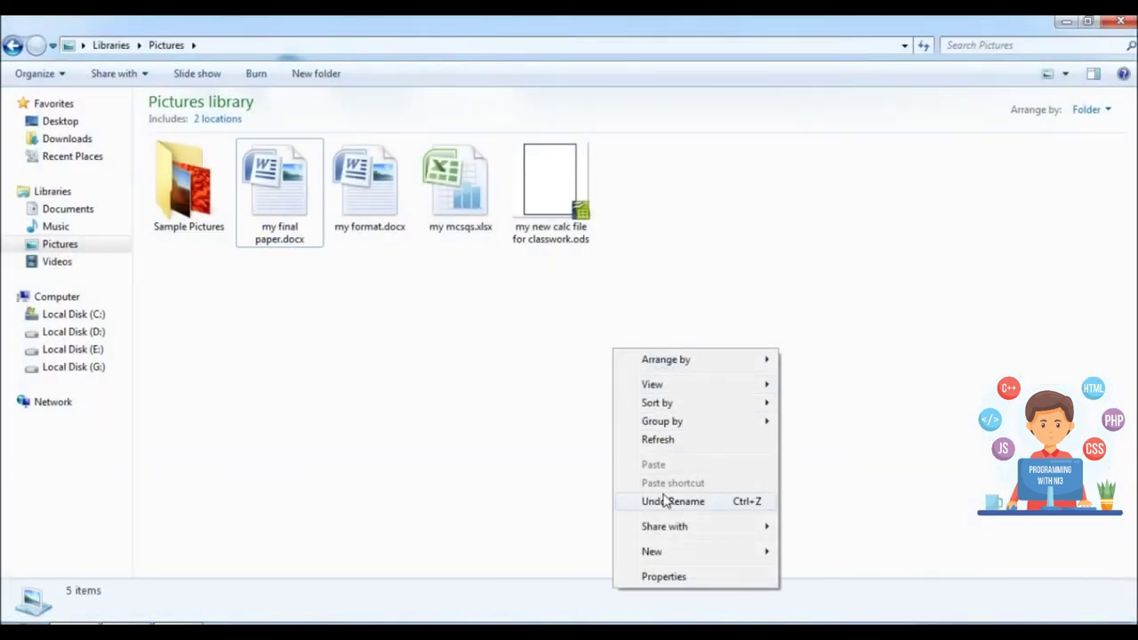
{"action": "mouse_move", "coordinate": [671, 559]}
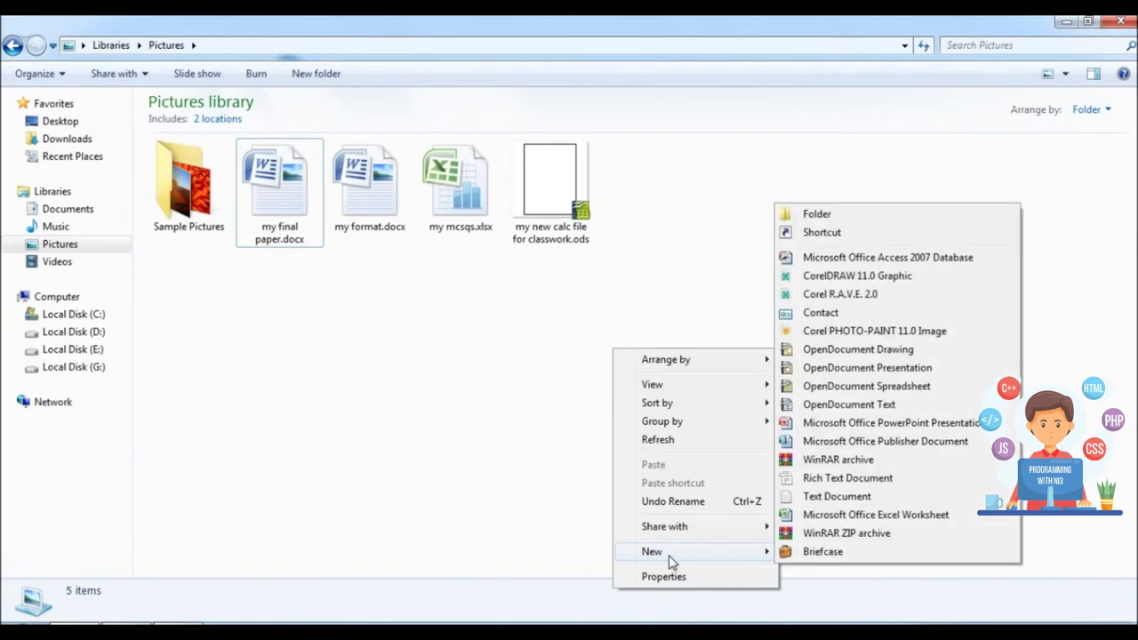
{"action": "left_click", "coordinate": [845, 519]}
{"action": "left_click", "coordinate": [673, 332]}
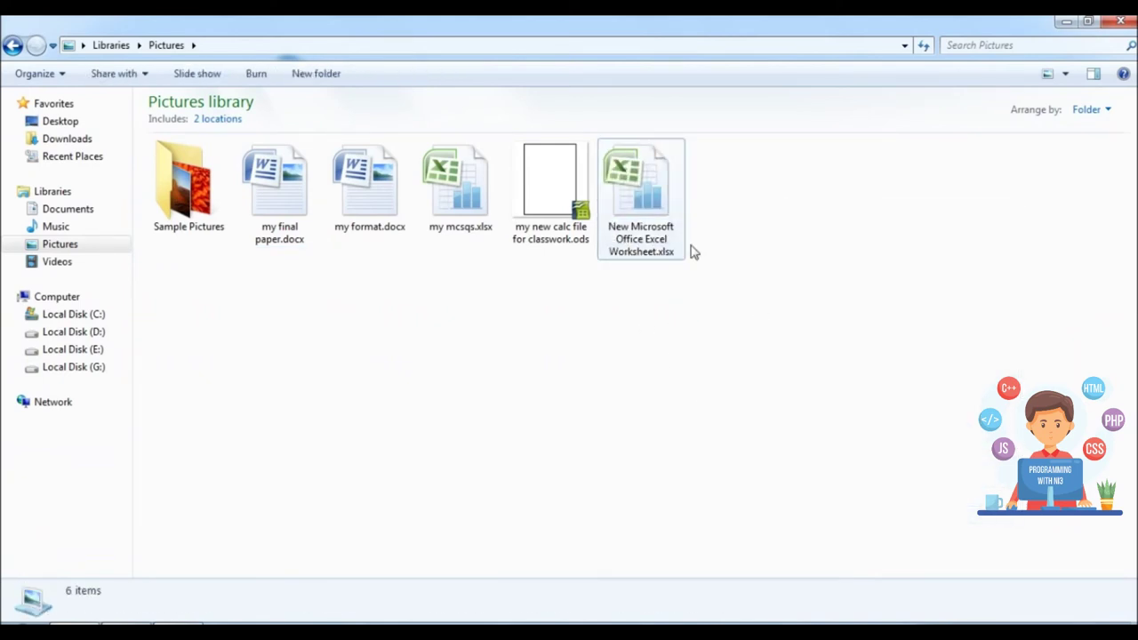
Step: Permanently delete the new worksheet and open my mcsqs.xlsx in Excel
{"action": "left_click", "coordinate": [671, 212]}
{"action": "key", "text": "shift+Delete"}
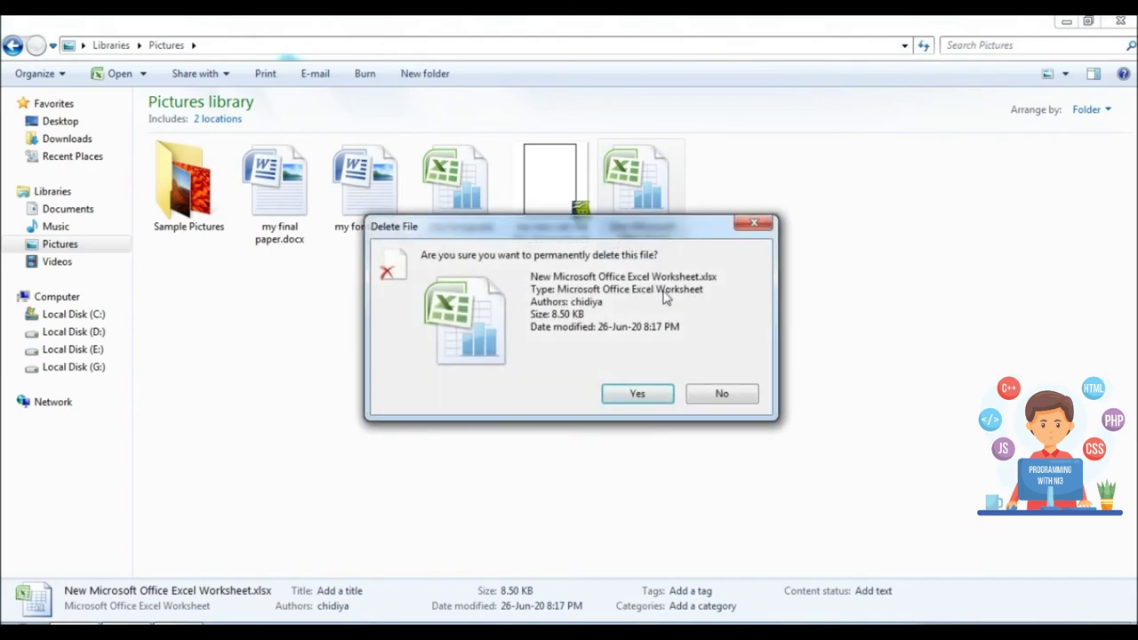
{"action": "left_click", "coordinate": [638, 394]}
{"action": "double_click", "coordinate": [480, 204]}
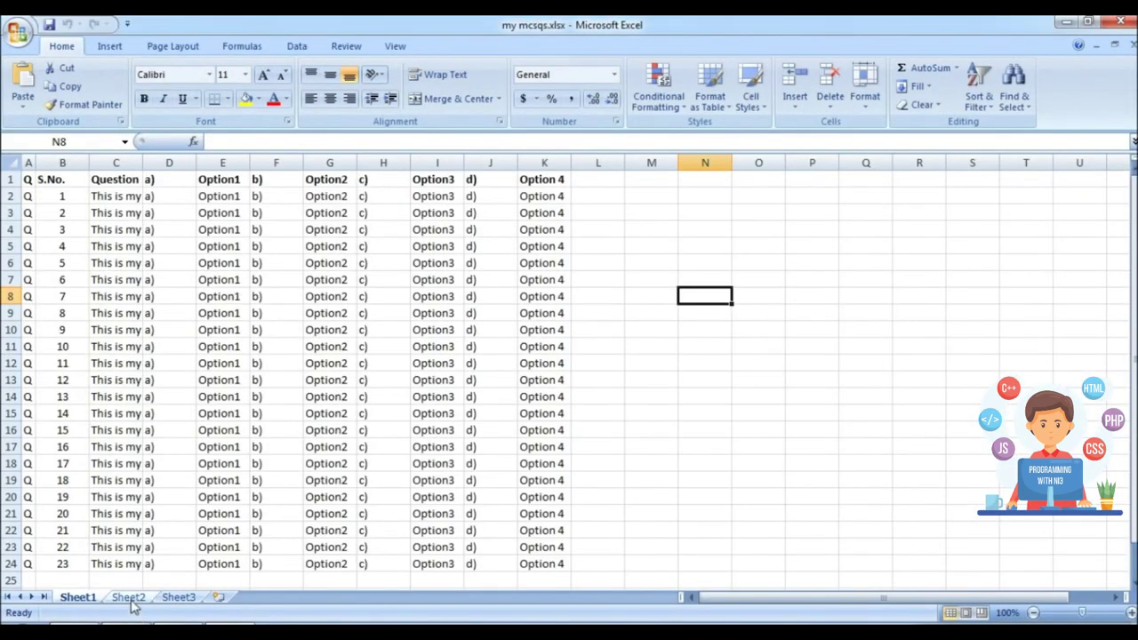
Step: On Sheet2, enter the headers Q, S.No, Question and Marks in A1:D1
{"action": "left_click", "coordinate": [130, 598]}
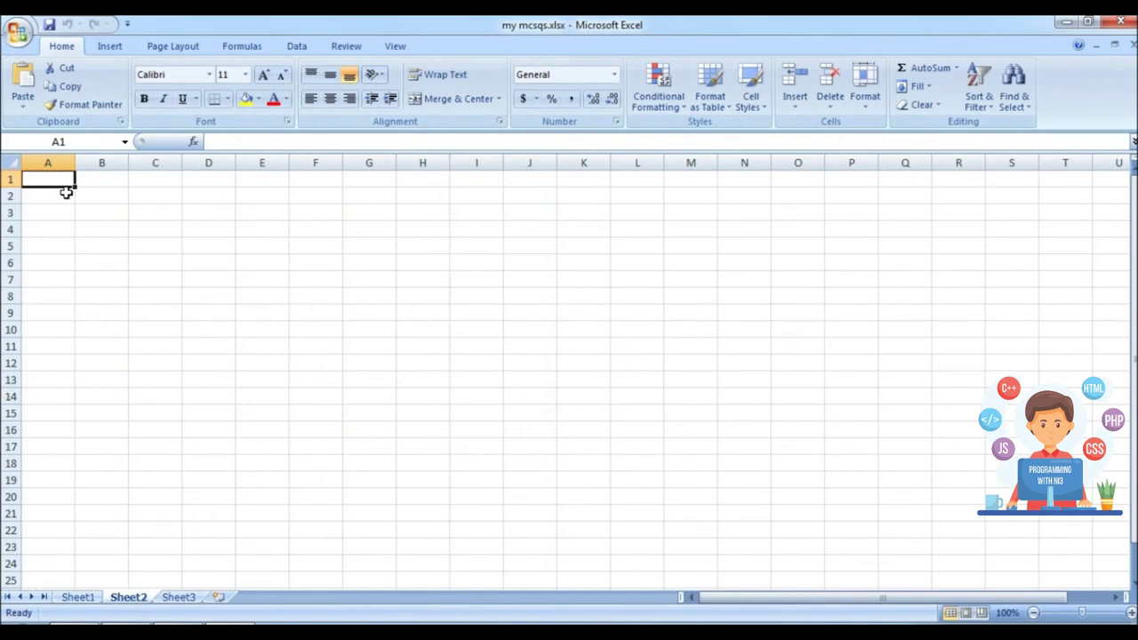
{"action": "type", "text": "Q"}
{"action": "key", "text": "Tab"}
{"action": "type", "text": "S.No"}
{"action": "key", "text": "Tab"}
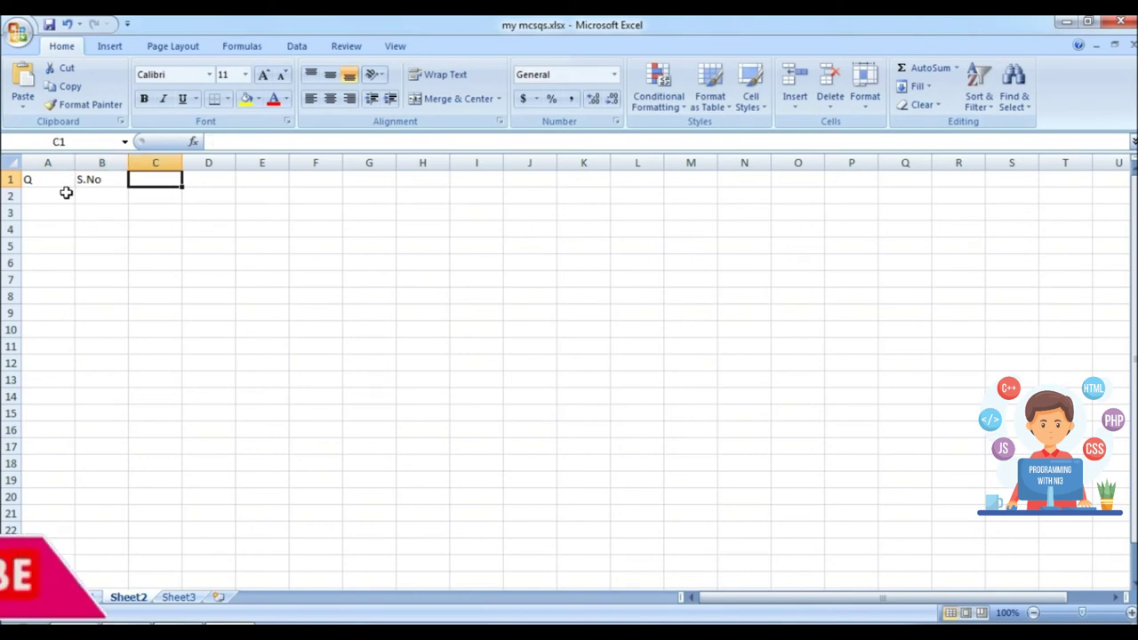
{"action": "type", "text": "Question"}
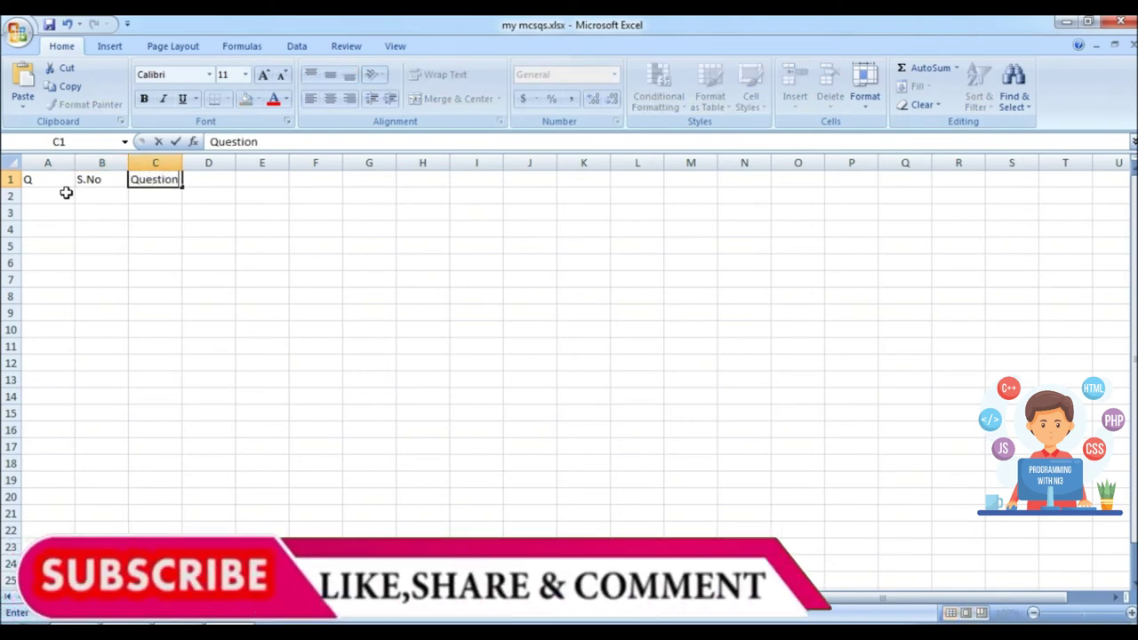
{"action": "key", "text": "Tab"}
{"action": "type", "text": "MA"}
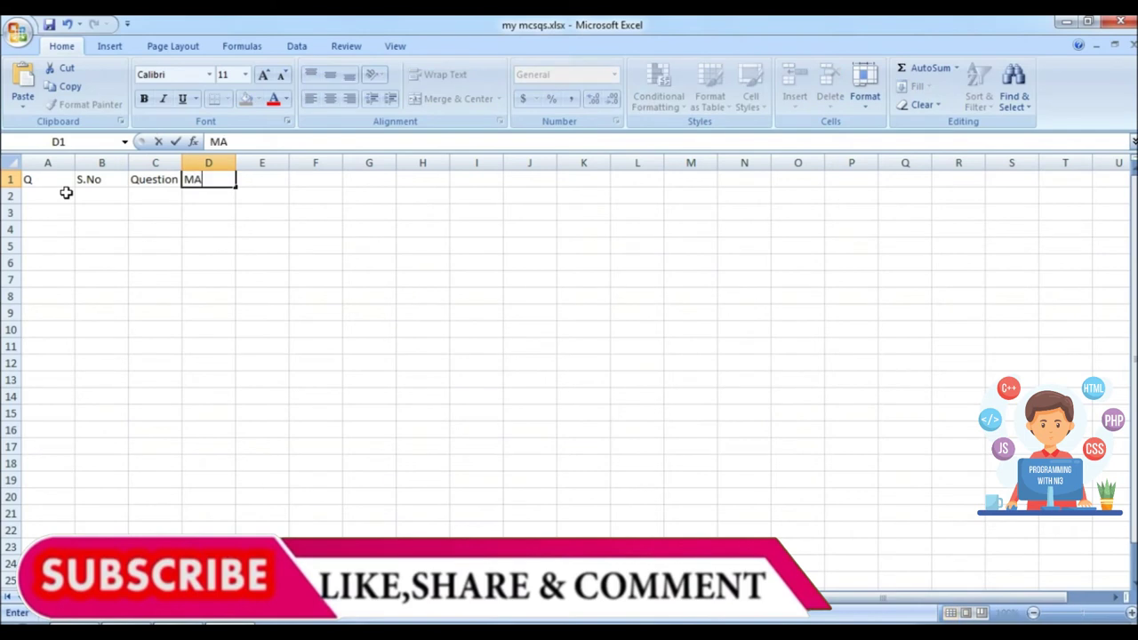
{"action": "type", "text": "ks"}
{"action": "key", "text": "Tab"}
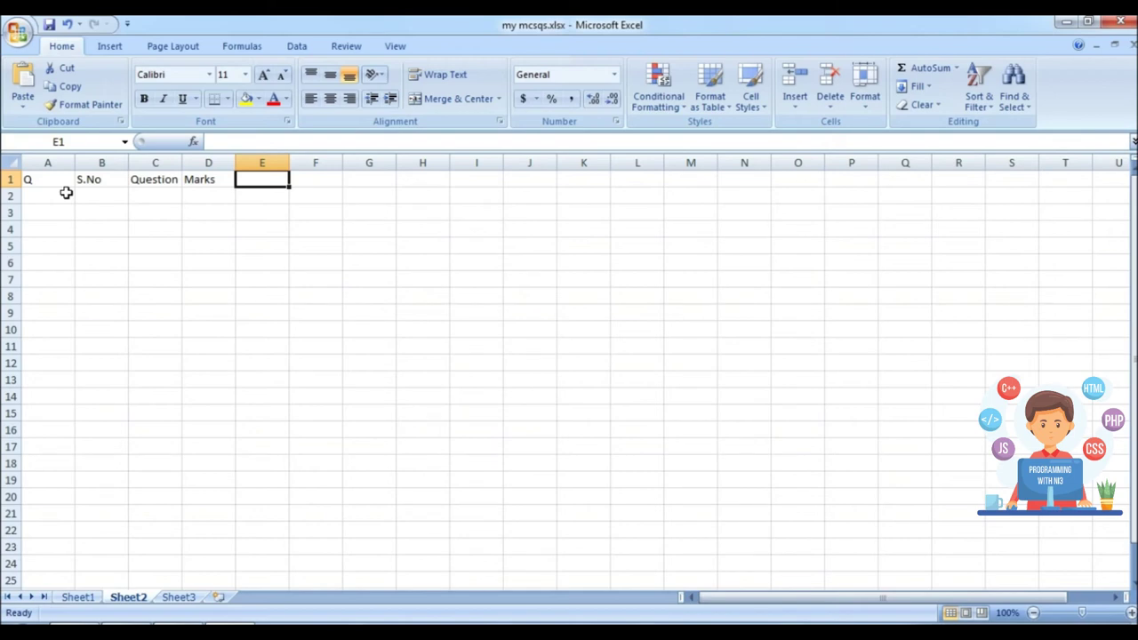
Step: Copy the Q from cell A1 down column A to row 24
{"action": "left_click", "coordinate": [54, 199]}
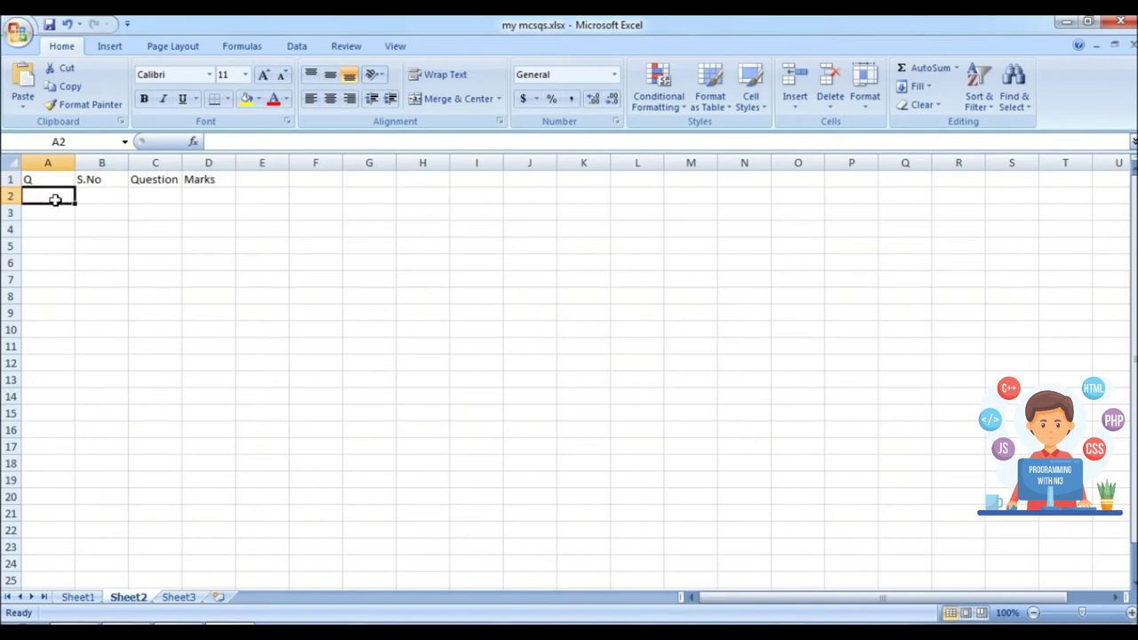
{"action": "key", "text": "Up"}
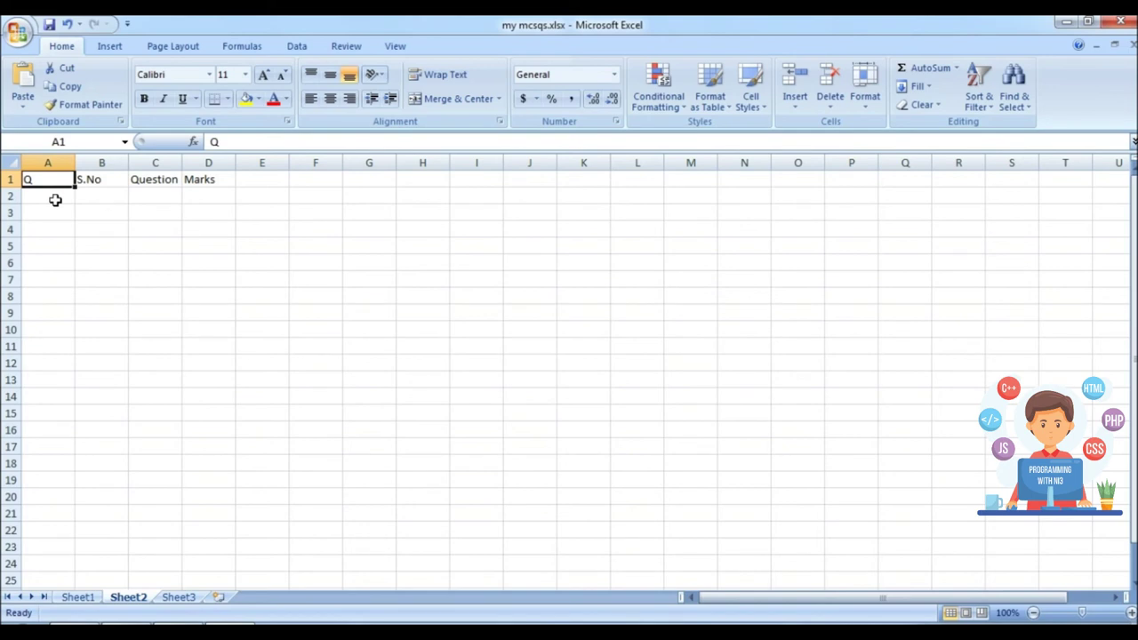
{"action": "key", "text": "ctrl+c"}
{"action": "key", "text": "Down"}
{"action": "key", "text": "shift+Down"}
{"action": "key", "text": "shift+Down"}
{"action": "key", "text": "shift+Down"}
{"action": "key", "text": "shift+Down"}
{"action": "key", "text": "shift+Down"}
{"action": "key", "text": "shift+Down"}
{"action": "key", "text": "ctrl+v"}
{"action": "key", "text": "Right"}
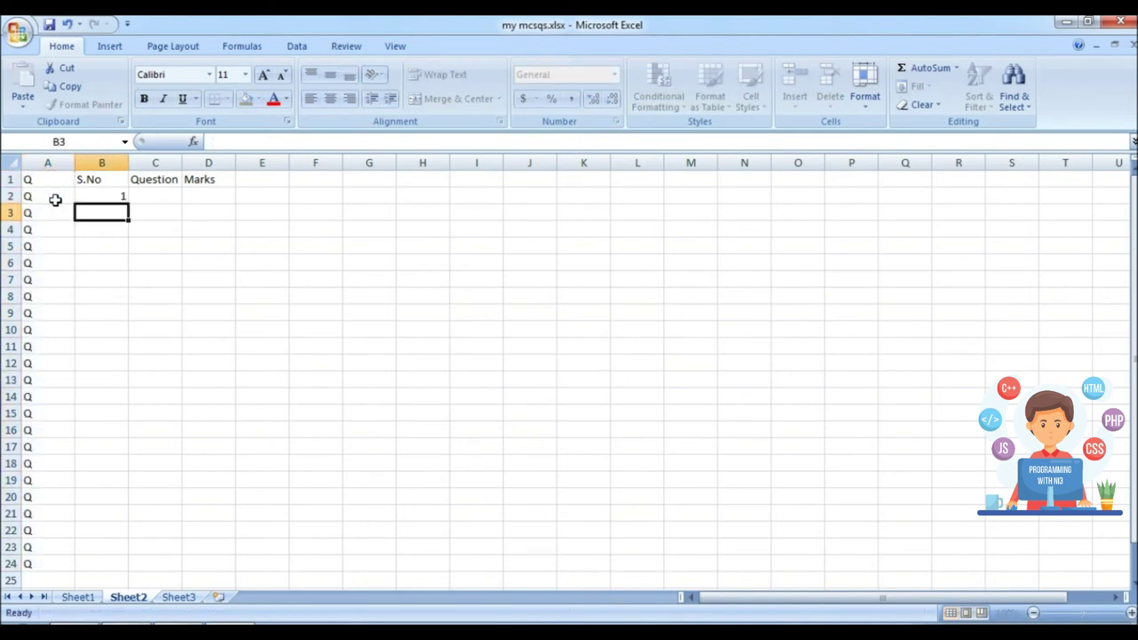
Step: Number column B by typing 1–4 and filling the series down to row 23
{"action": "type", "text": "1 2 3 4"}
{"action": "key", "text": "ctrl+Return"}
{"action": "key", "text": "Up"}
{"action": "key", "text": "Up"}
{"action": "key", "text": "Up"}
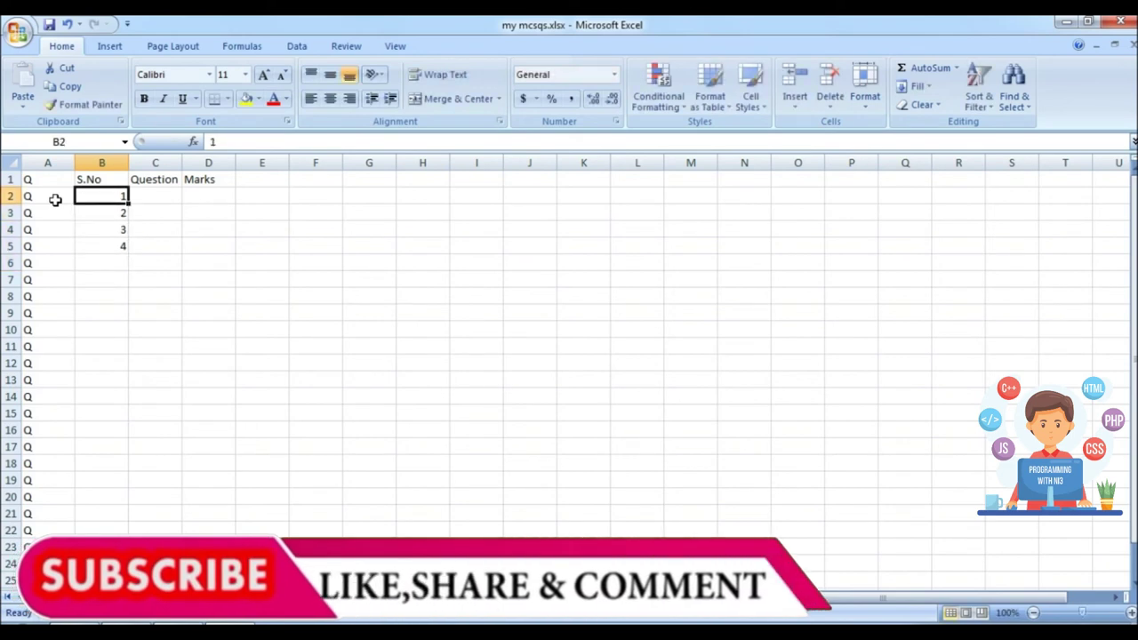
{"action": "left_click_drag", "start_coordinate": [111, 196], "coordinate": [127, 505]}
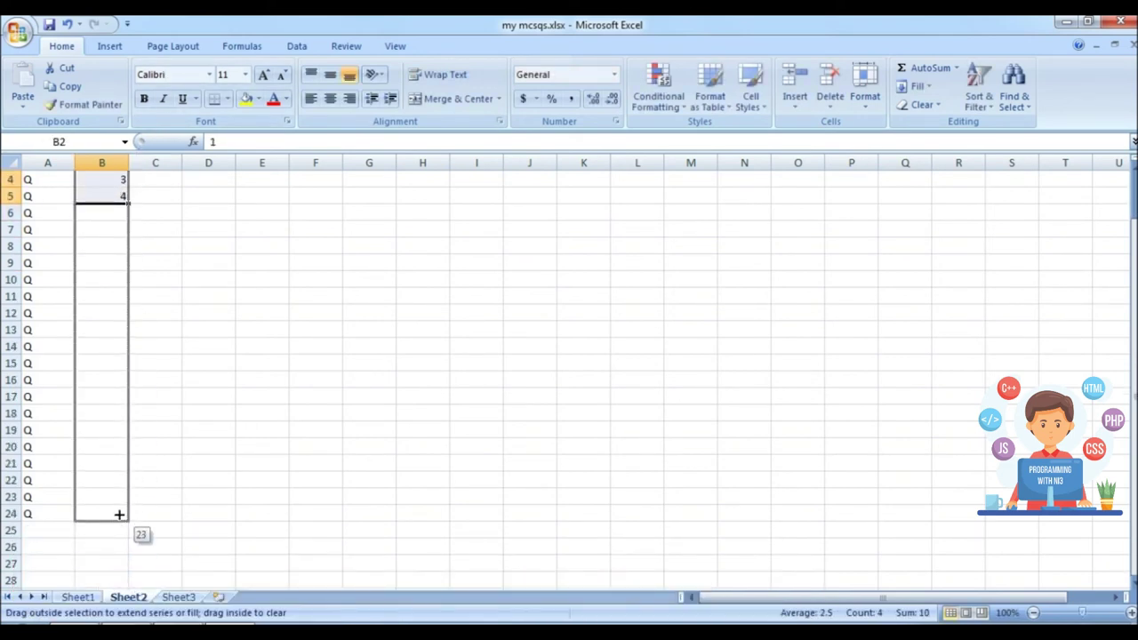
Step: Enter 'This is My question' in C2 and 5 marks in D2:D6
{"action": "scroll", "coordinate": [199, 198], "scroll_direction": "up", "scroll_amount": 1}
{"action": "left_click", "coordinate": [159, 197]}
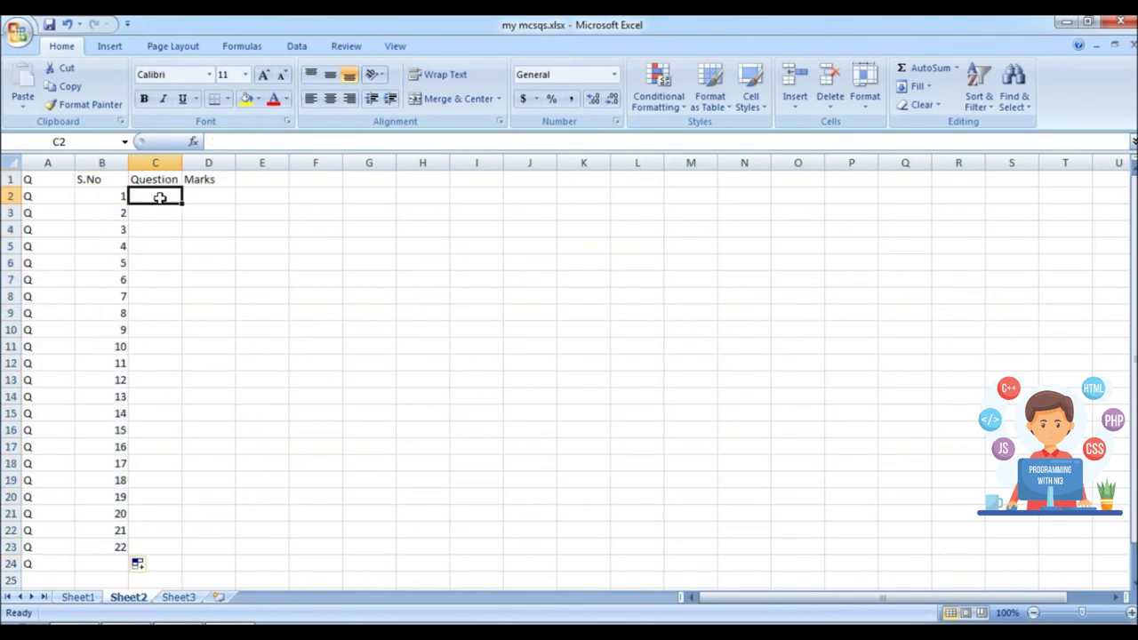
{"action": "type", "text": "This is M"}
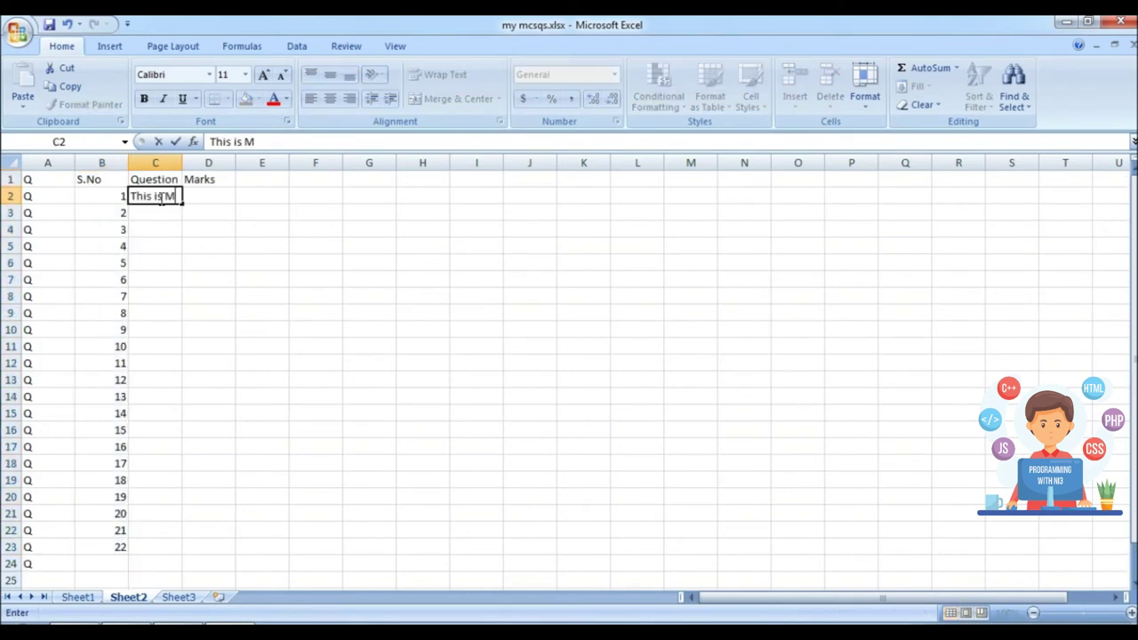
{"action": "type", "text": "y question"}
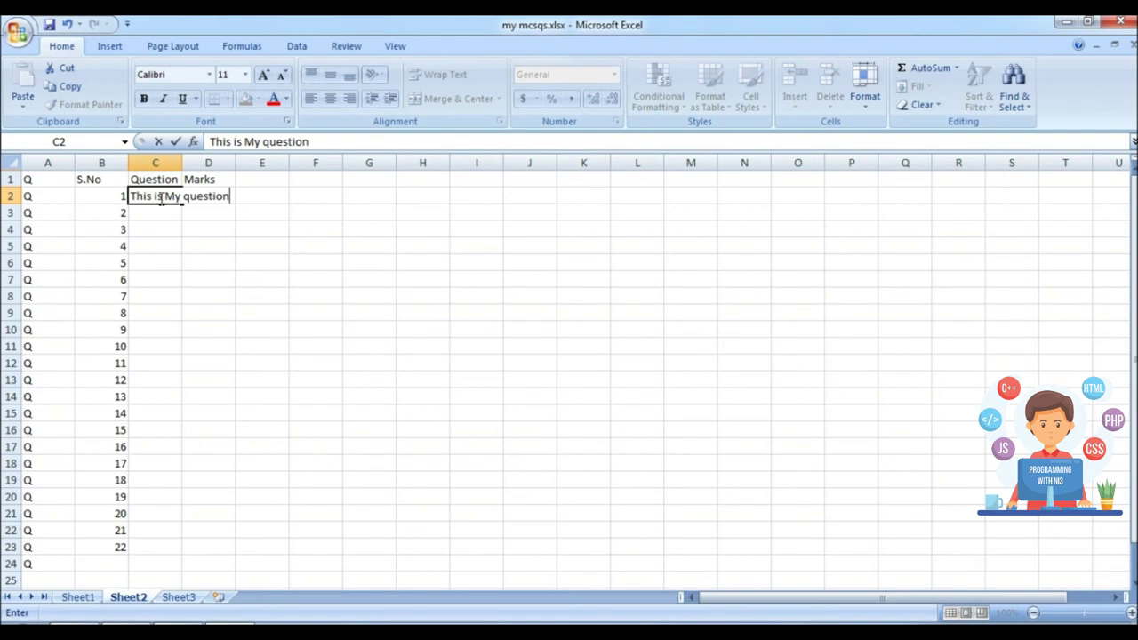
{"action": "key", "text": "Tab"}
{"action": "type", "text": "5"}
{"action": "key", "text": "Return"}
{"action": "type", "text": "5 5 5"}
{"action": "key", "text": "Return"}
{"action": "type", "text": "5"}
{"action": "key", "text": "Return"}
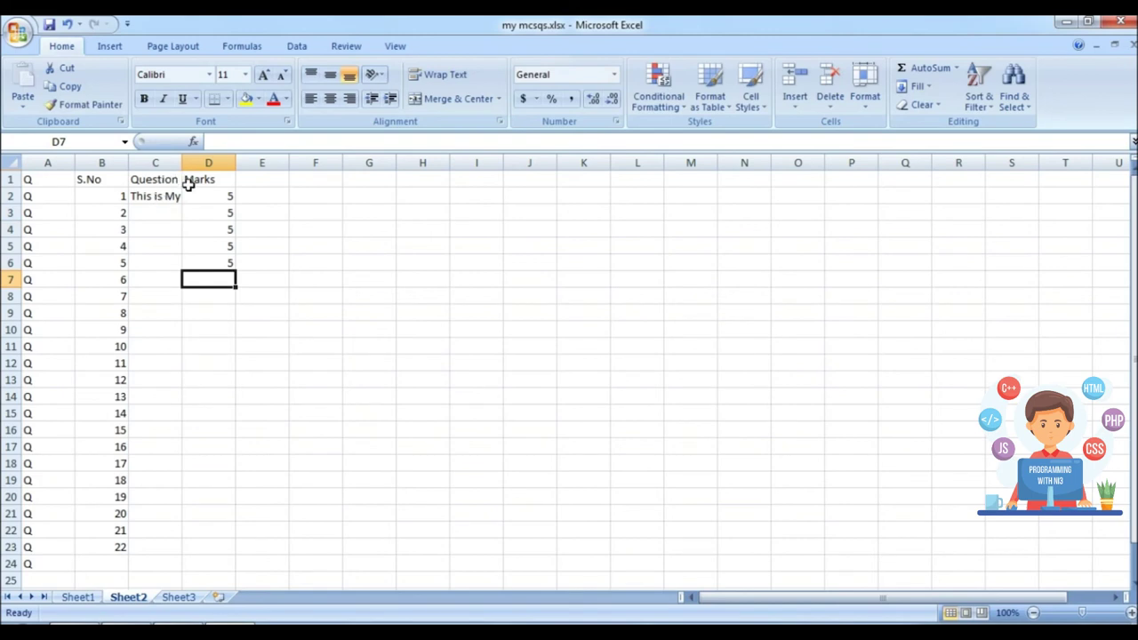
Step: Fill the question and its marks from row 2 down to row 23
{"action": "left_click_drag", "start_coordinate": [165, 198], "coordinate": [216, 196]}
{"action": "key", "text": "ctrl+c"}
{"action": "left_click", "coordinate": [239, 208]}
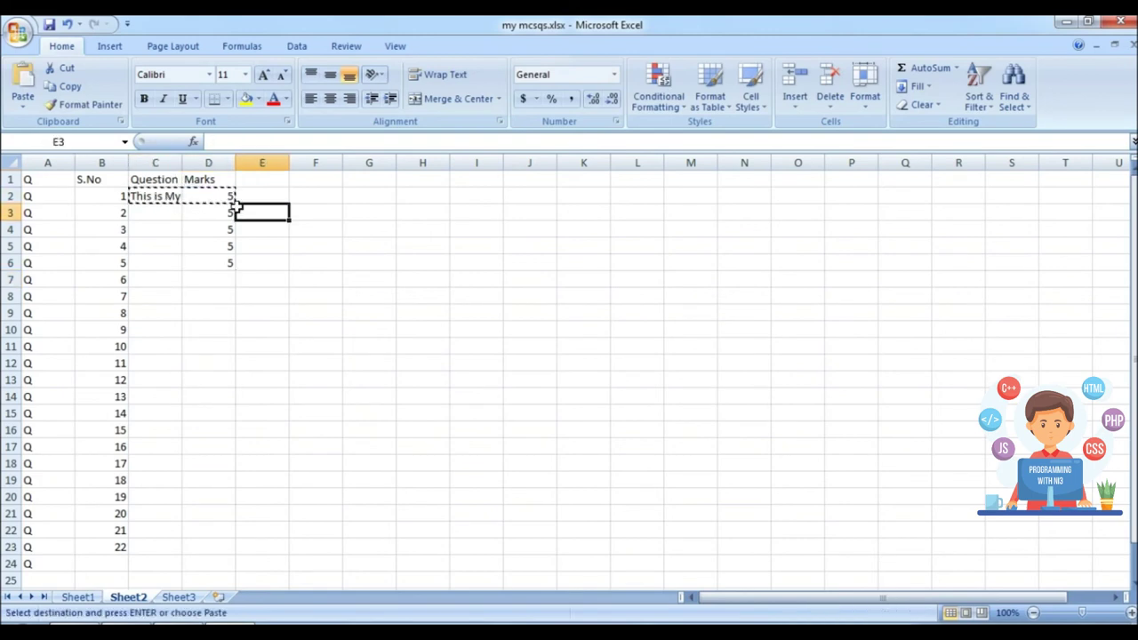
{"action": "left_click_drag", "start_coordinate": [168, 196], "coordinate": [232, 203]}
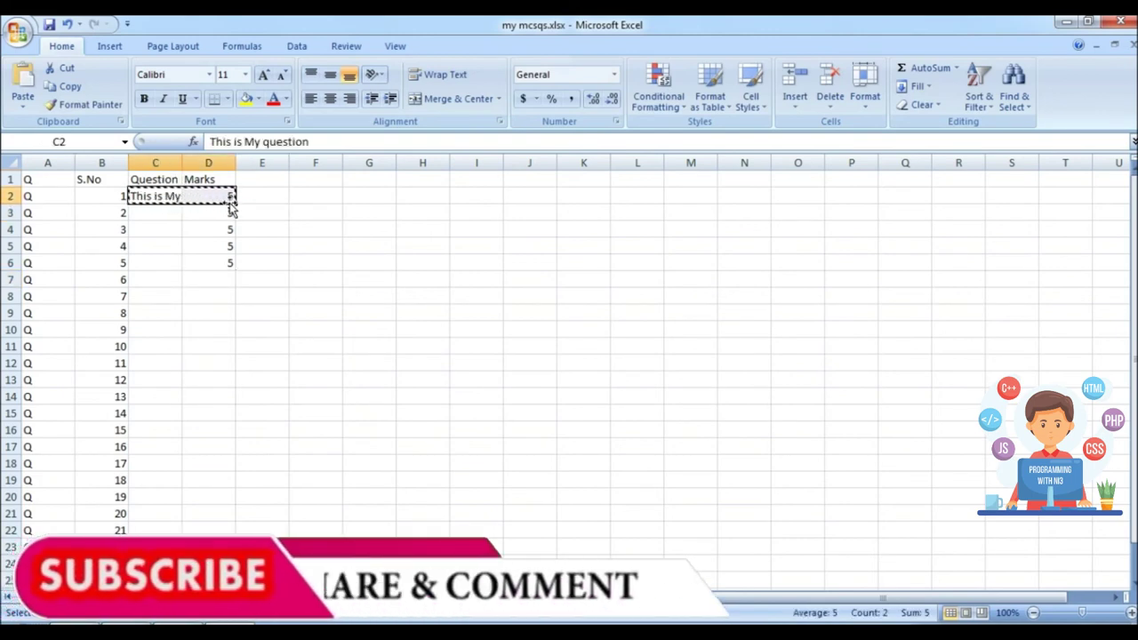
{"action": "left_click_drag", "start_coordinate": [231, 202], "coordinate": [230, 547]}
{"action": "left_click", "coordinate": [347, 363]}
Step: Fill 5 marks down column D for all 22 questions
{"action": "left_click", "coordinate": [218, 215]}
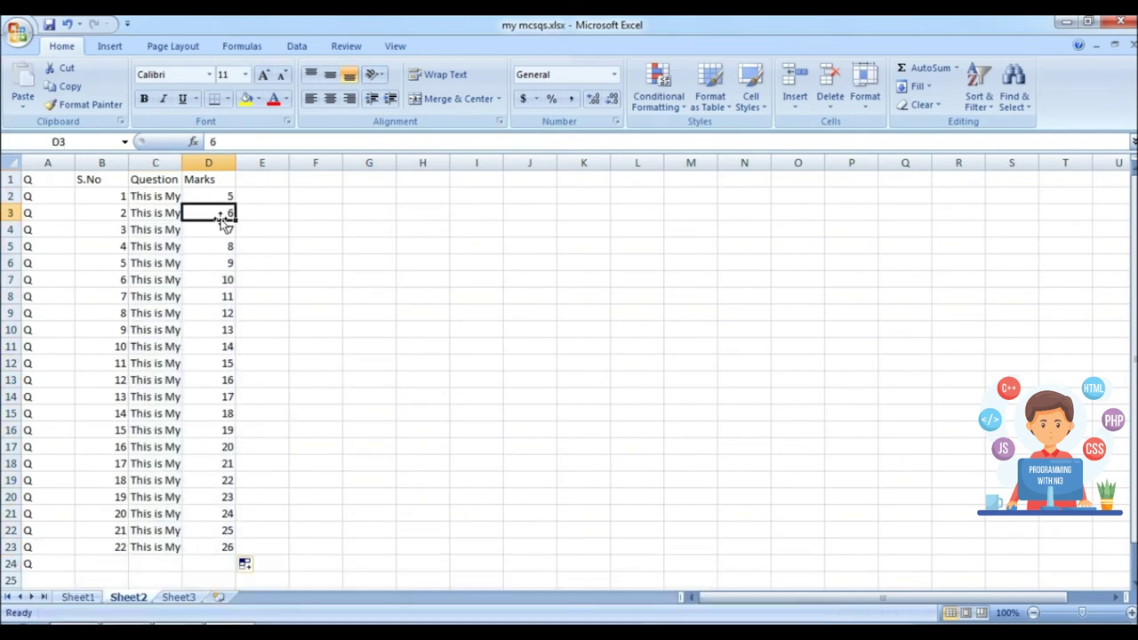
{"action": "type", "text": "5 5 5 5"}
{"action": "mouse_move", "coordinate": [195, 194]}
{"action": "left_mouse_down"}
{"action": "mouse_move", "coordinate": [224, 231]}
{"action": "mouse_move", "coordinate": [234, 549]}
{"action": "left_mouse_up"}
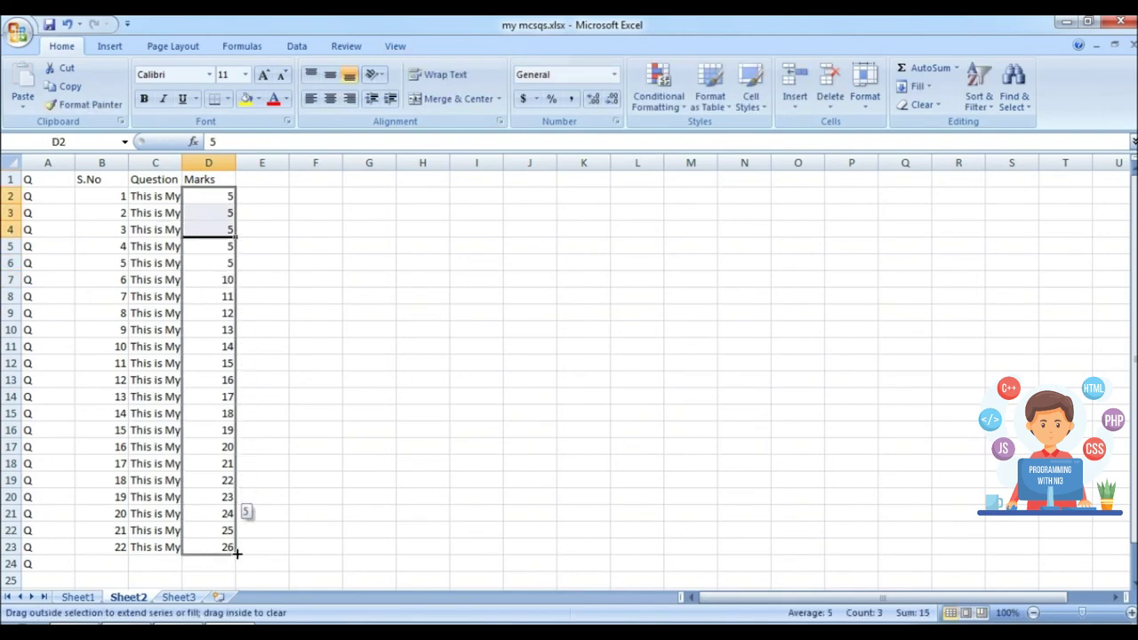
{"action": "left_click", "coordinate": [310, 410]}
{"action": "left_click", "coordinate": [322, 296]}
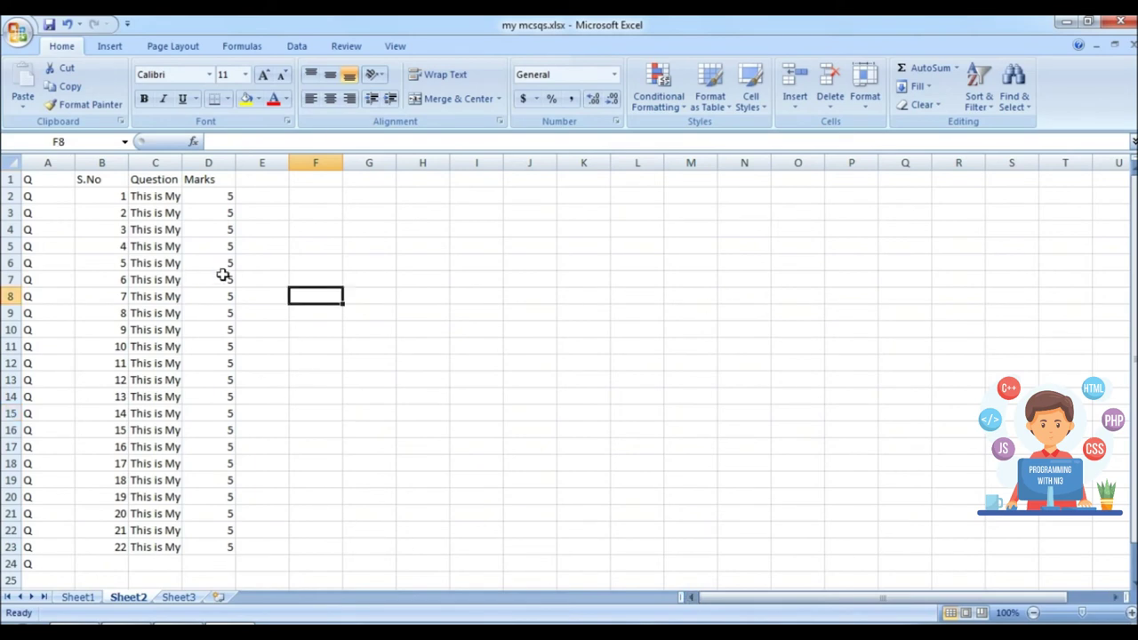
Step: Autofit column A to its Q entries
{"action": "left_click", "coordinate": [374, 257]}
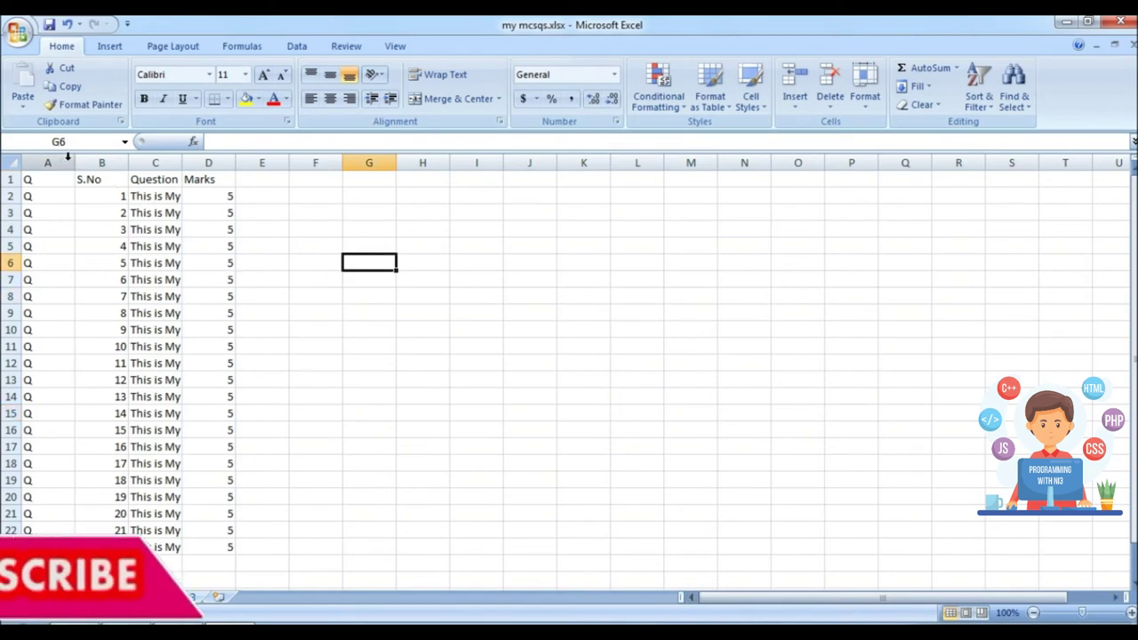
{"action": "left_click", "coordinate": [101, 162]}
{"action": "double_click", "coordinate": [74, 162]}
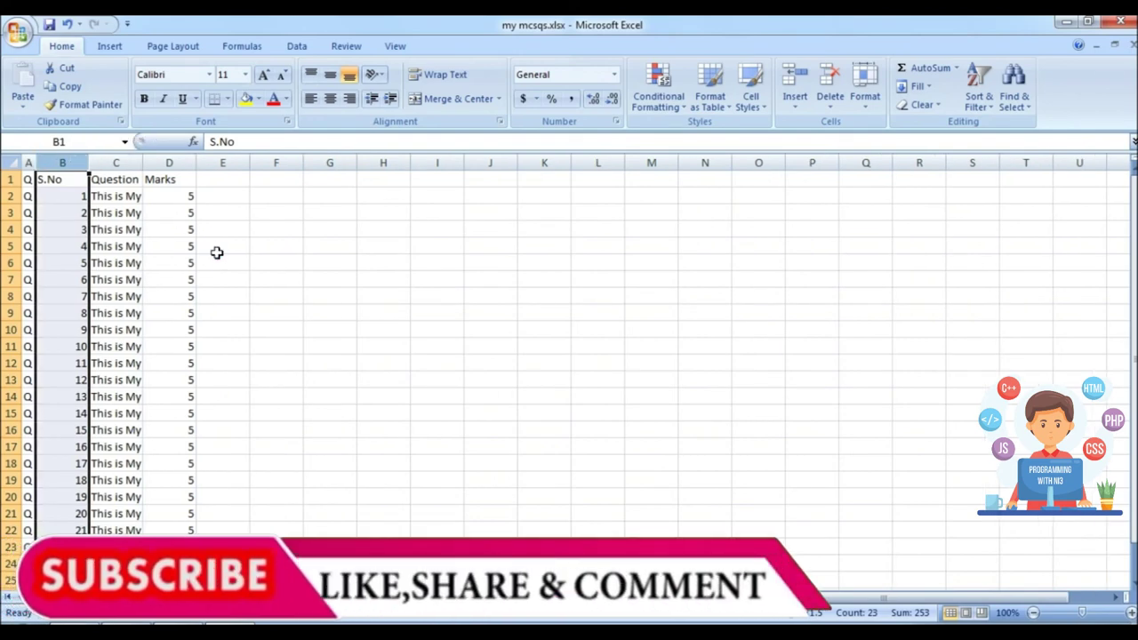
Step: Close Excel and start a blank Word document from the Start menu
{"action": "left_click", "coordinate": [1111, 22]}
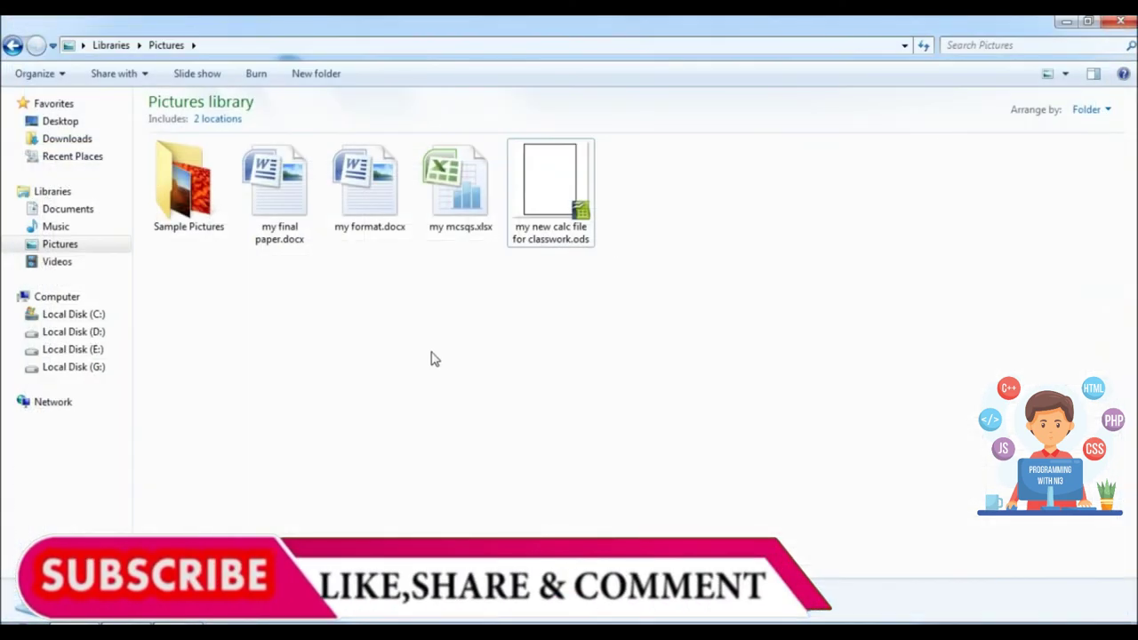
{"action": "key", "text": "super"}
{"action": "left_click", "coordinate": [56, 409]}
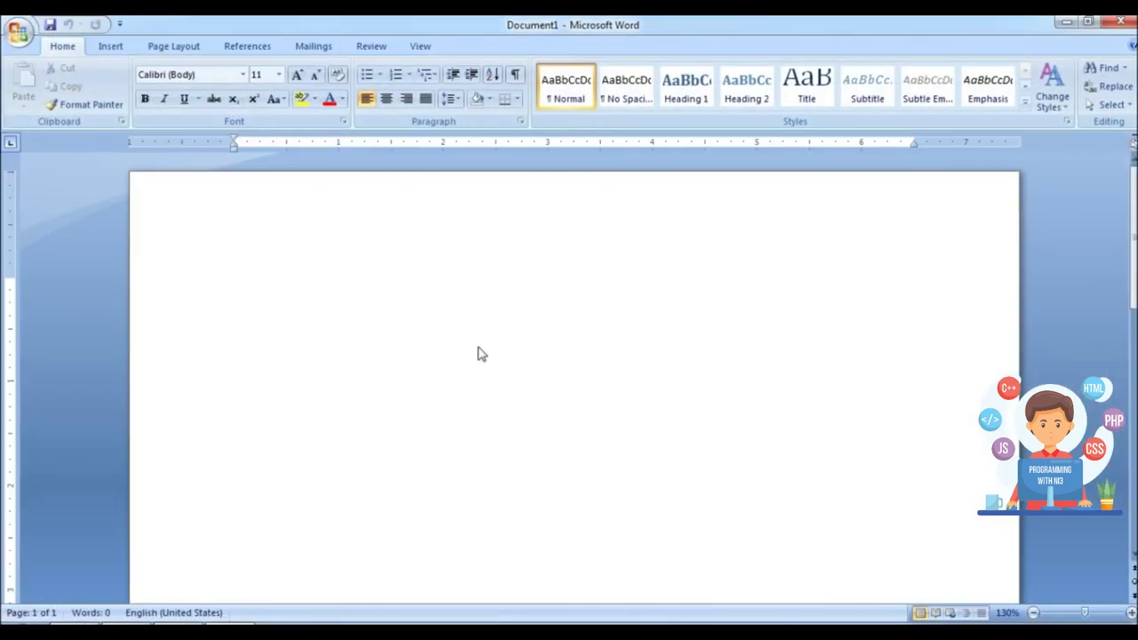
Step: Save the blank document as 'my questiono format.docx' in the Pictures library
{"action": "key", "text": "ctrl+s"}
{"action": "type", "text": "my d"}
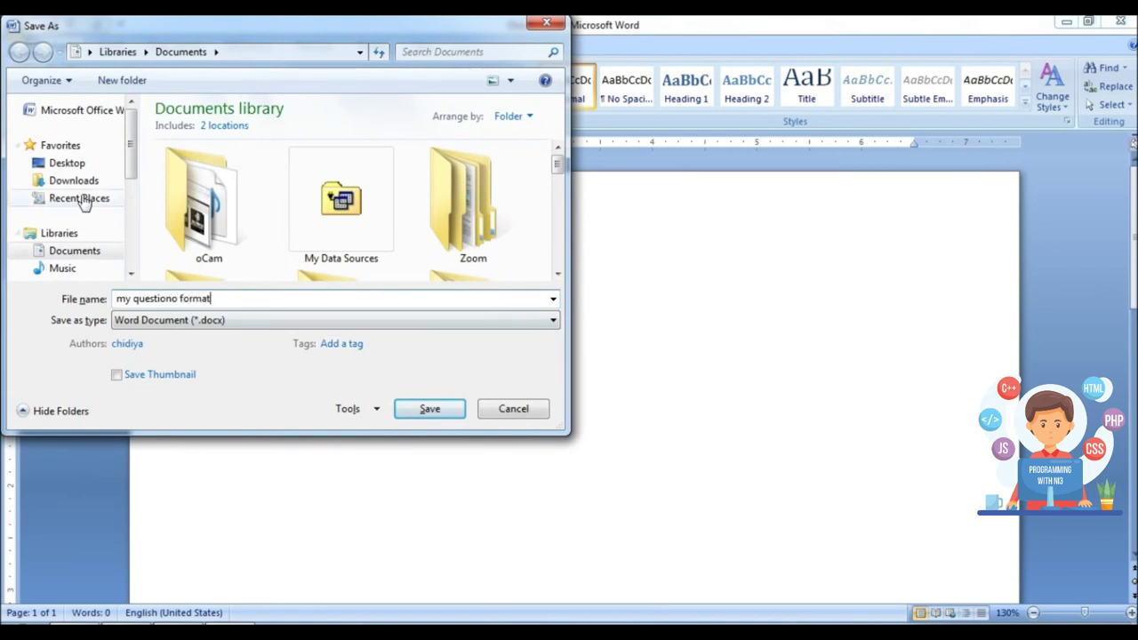
{"action": "scroll", "coordinate": [130, 241], "scroll_direction": "down", "scroll_amount": 3}
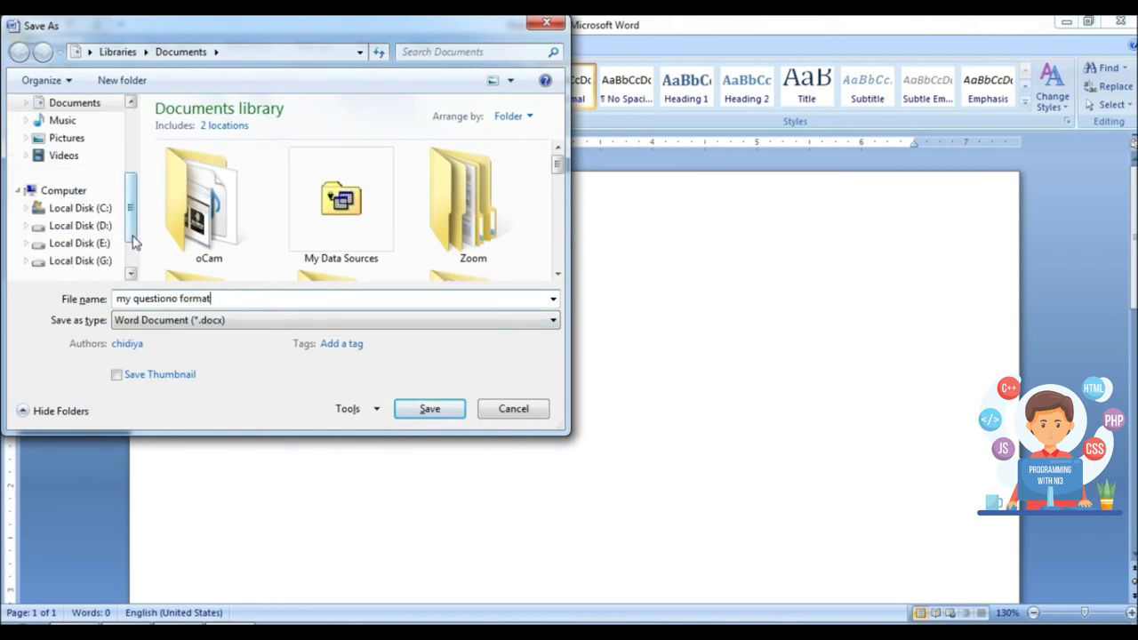
{"action": "left_click", "coordinate": [66, 138]}
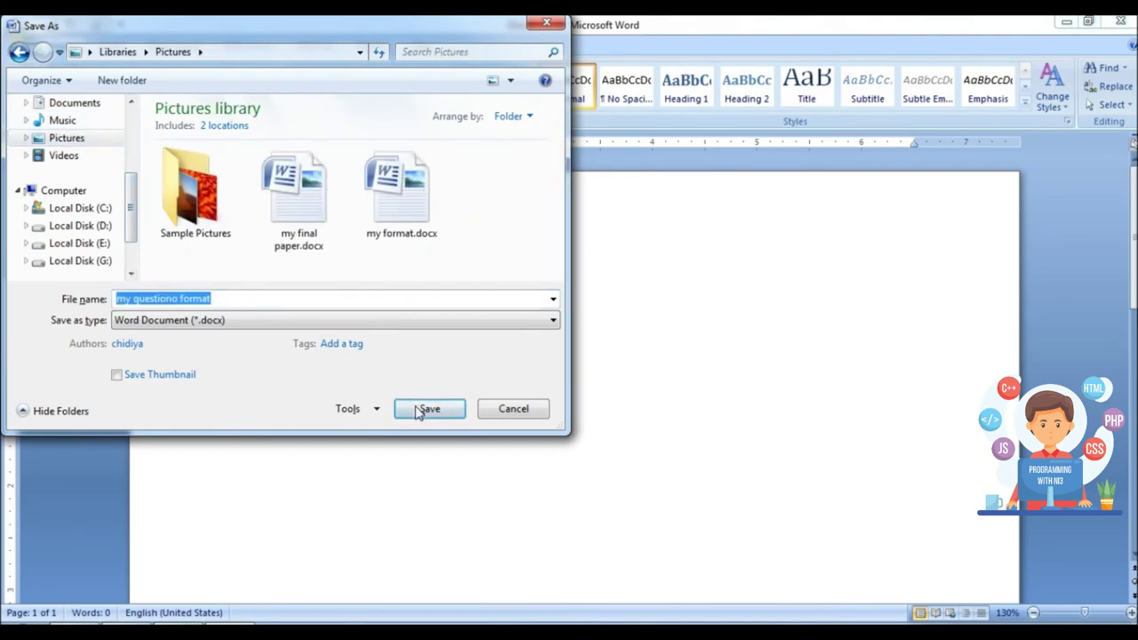
{"action": "left_click", "coordinate": [419, 411]}
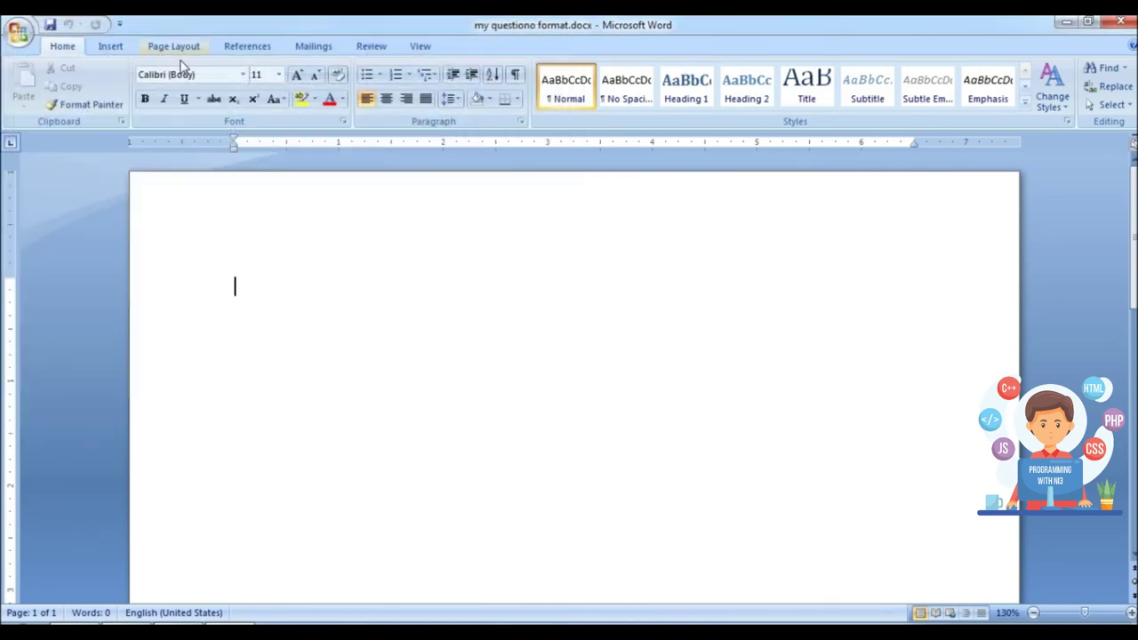
{"action": "left_click", "coordinate": [310, 47]}
Step: Run the step-by-step Mail Merge wizard and browse for an existing recipient list
{"action": "left_click", "coordinate": [115, 105]}
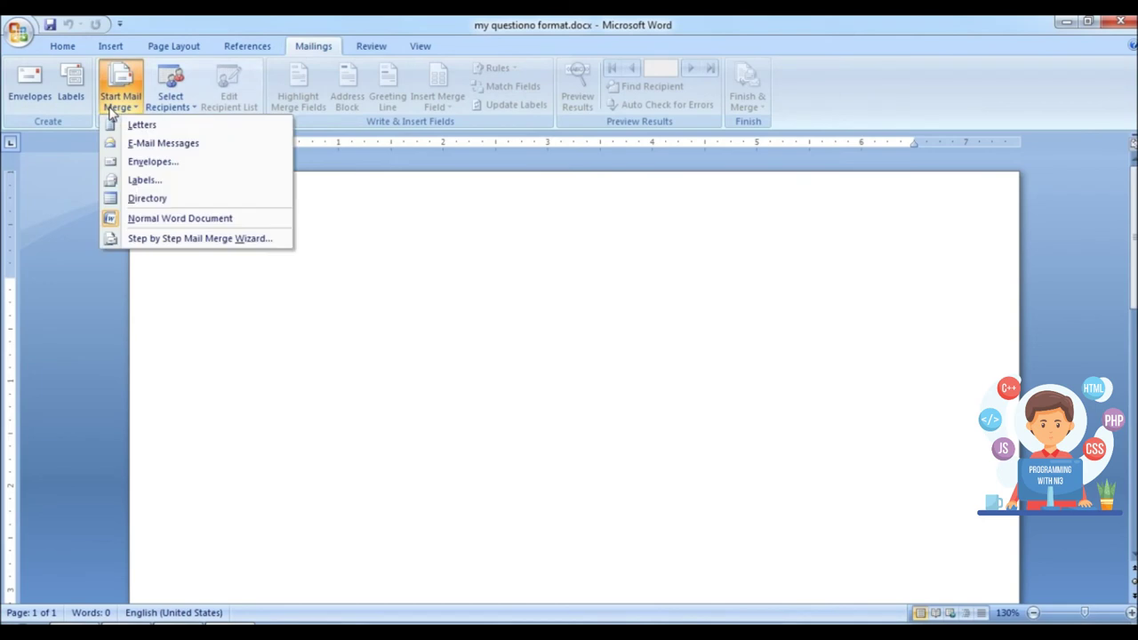
{"action": "left_click", "coordinate": [153, 238]}
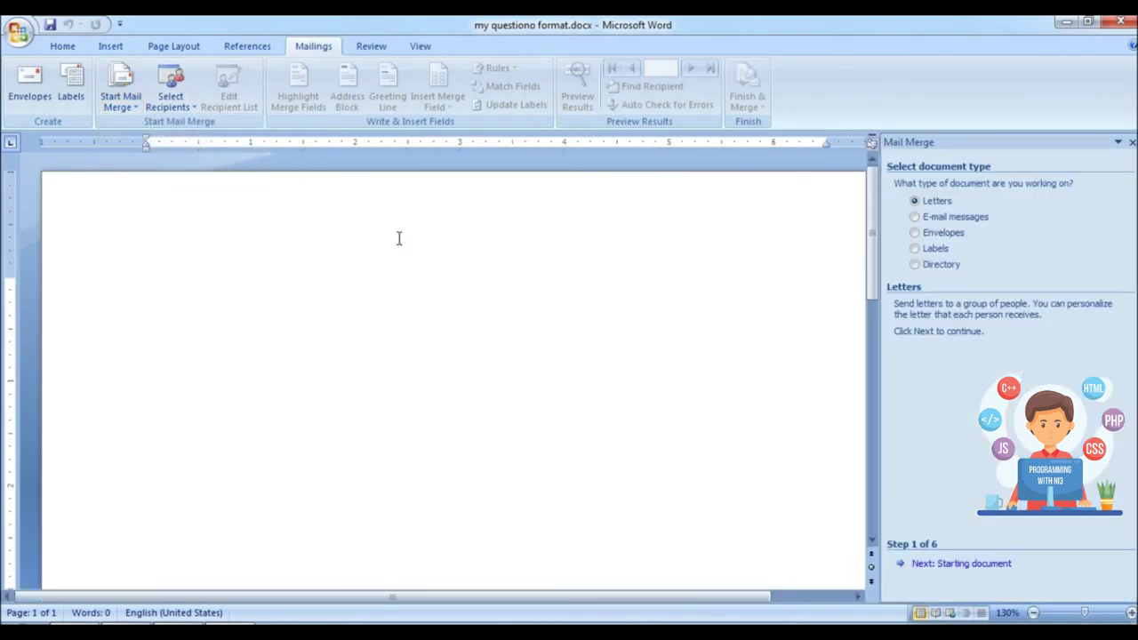
{"action": "left_click", "coordinate": [951, 563]}
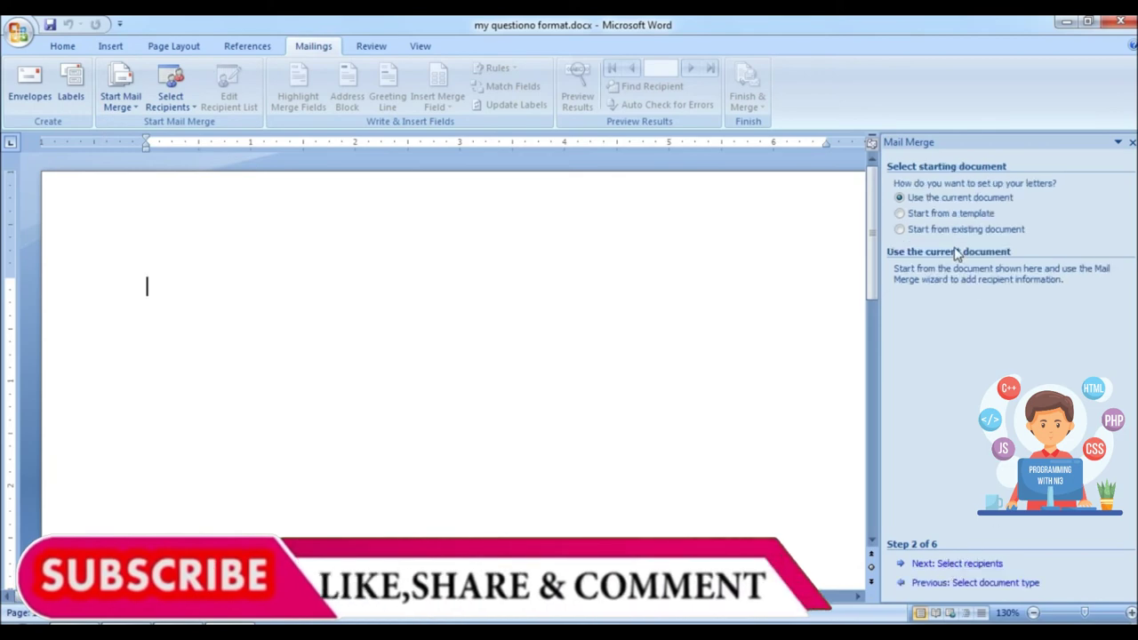
{"action": "left_click", "coordinate": [956, 564]}
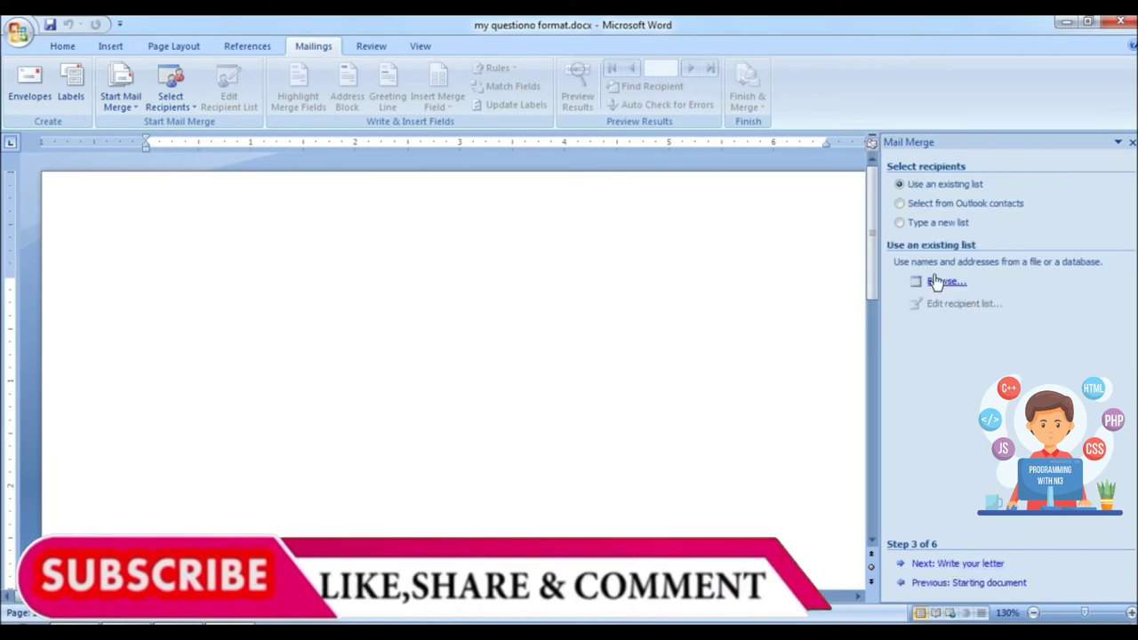
{"action": "left_click", "coordinate": [939, 284]}
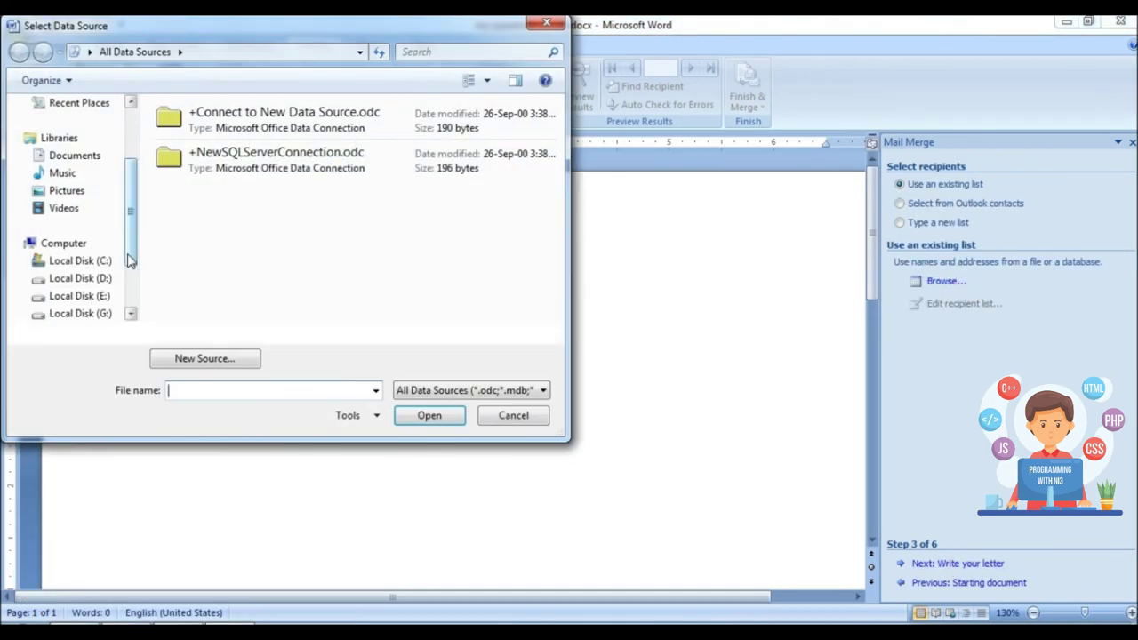
Step: Use Sheet2$ of my mcsqs.xlsx in Pictures as the recipient list and accept it
{"action": "left_click", "coordinate": [77, 218]}
{"action": "left_click", "coordinate": [491, 200]}
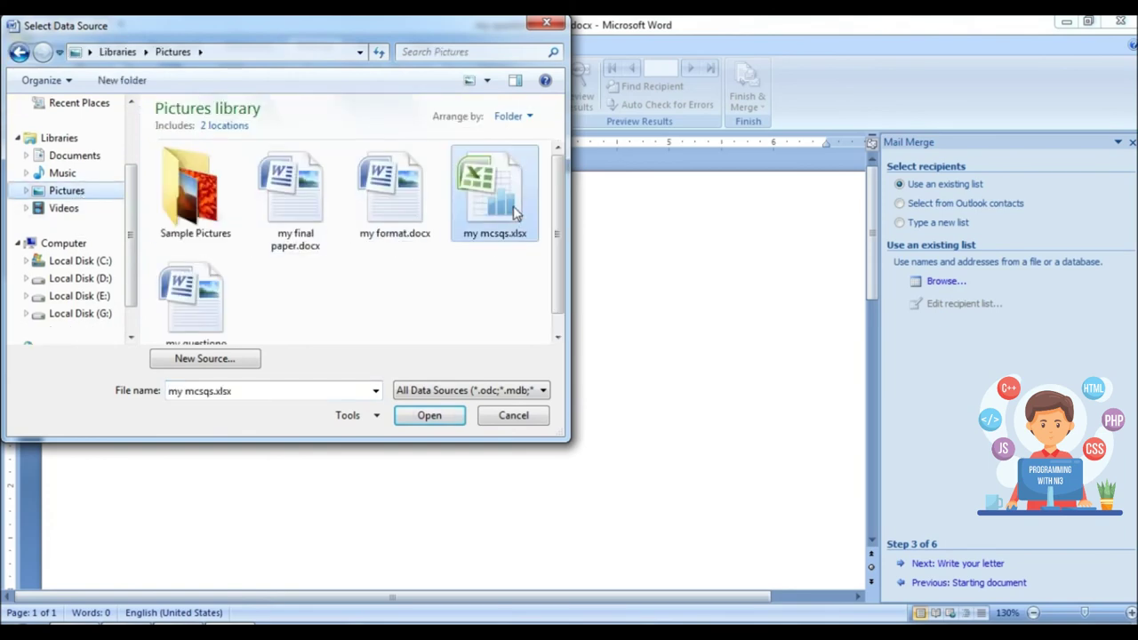
{"action": "left_click", "coordinate": [431, 414]}
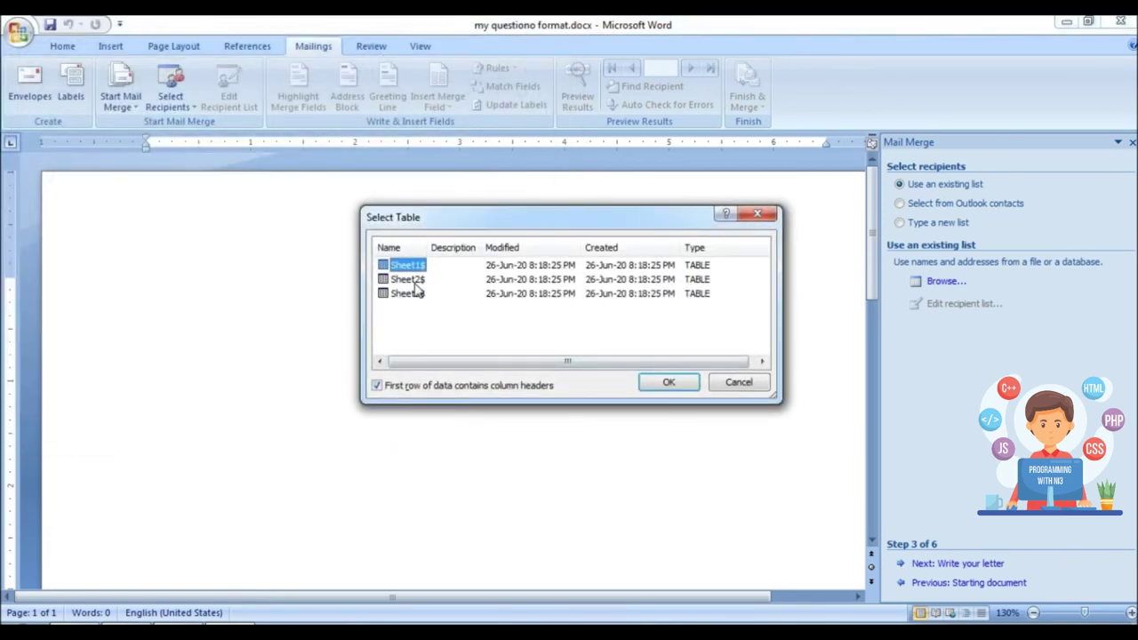
{"action": "left_click", "coordinate": [414, 281]}
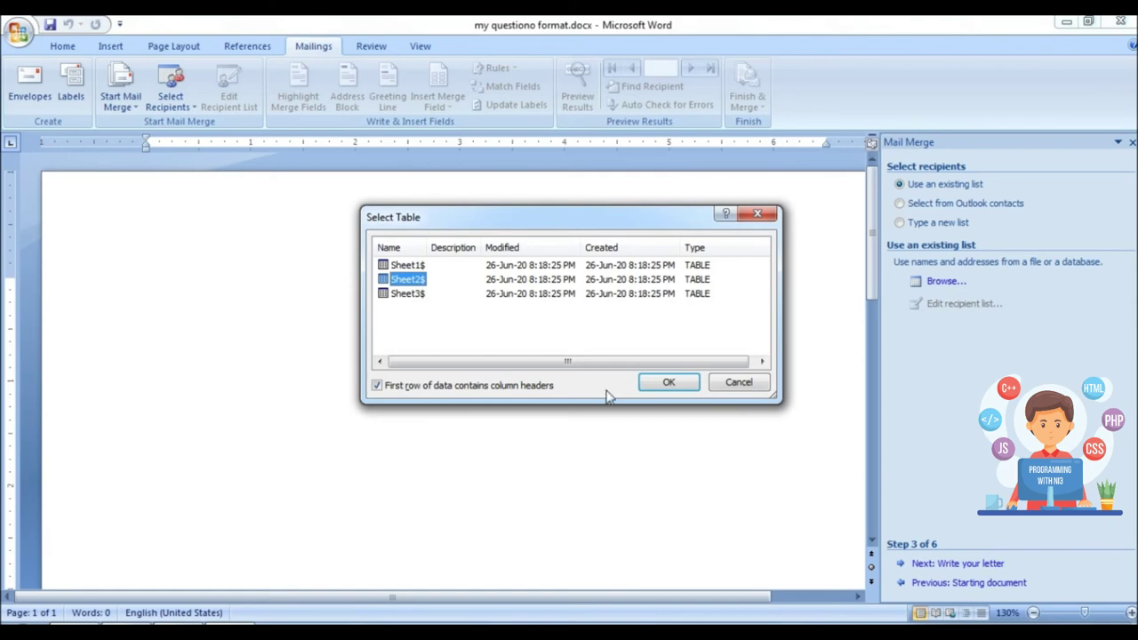
{"action": "left_click", "coordinate": [661, 382]}
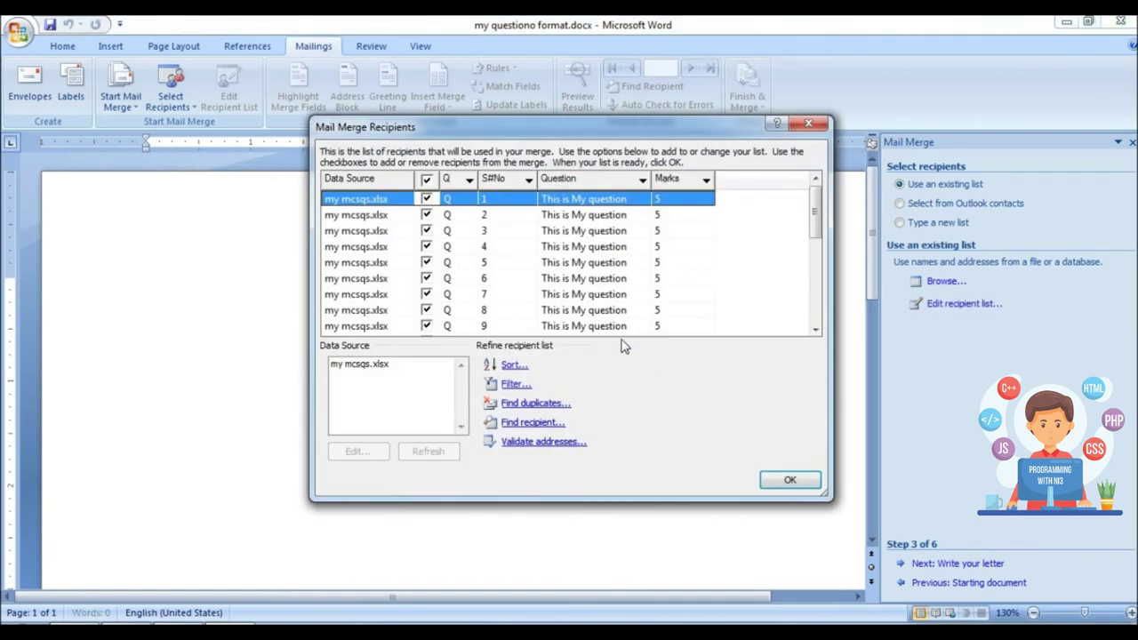
{"action": "scroll", "coordinate": [615, 248], "scroll_direction": "down", "scroll_amount": 5}
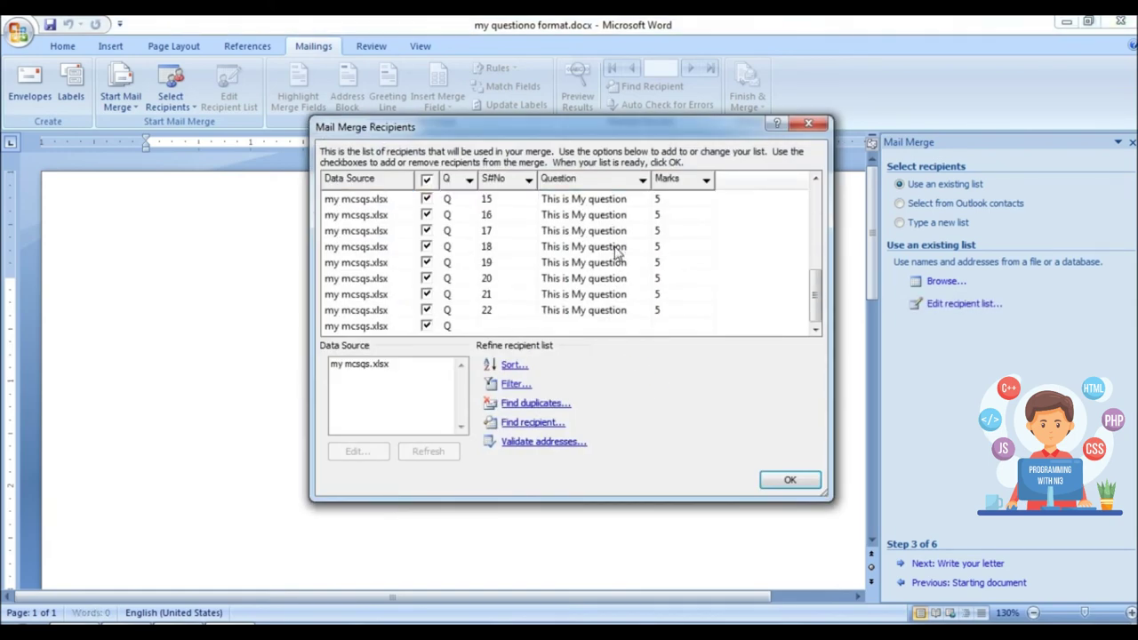
{"action": "left_click", "coordinate": [790, 481]}
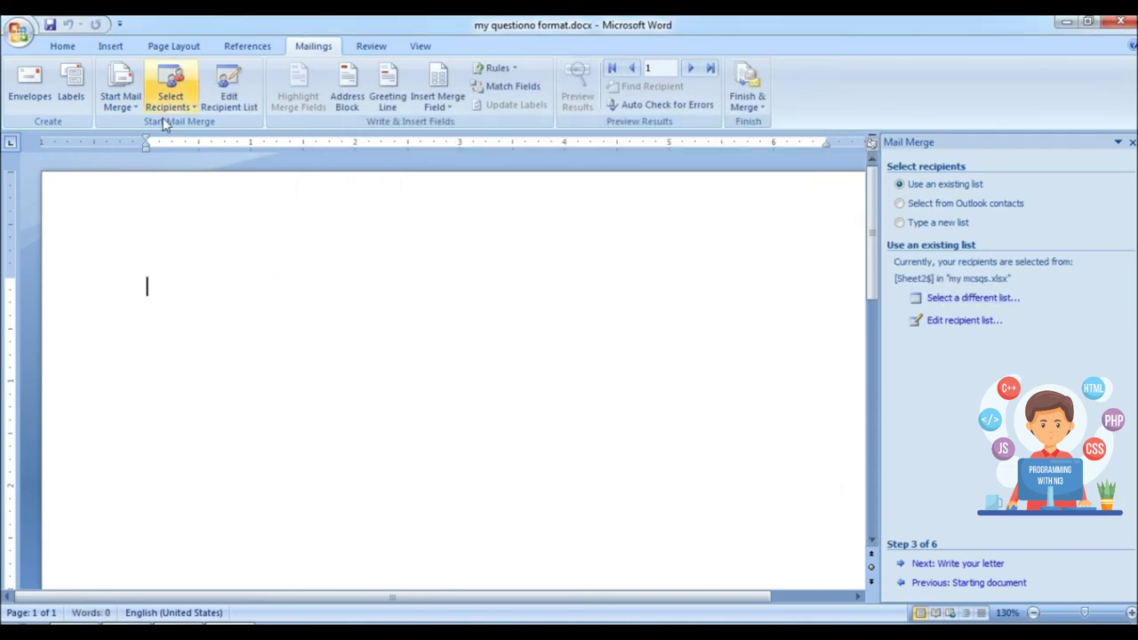
{"action": "scroll", "coordinate": [304, 376], "scroll_direction": "down", "scroll_amount": 3}
Step: Insert a 3x1 table with narrow first and third columns and a wide middle one
{"action": "left_click", "coordinate": [105, 51]}
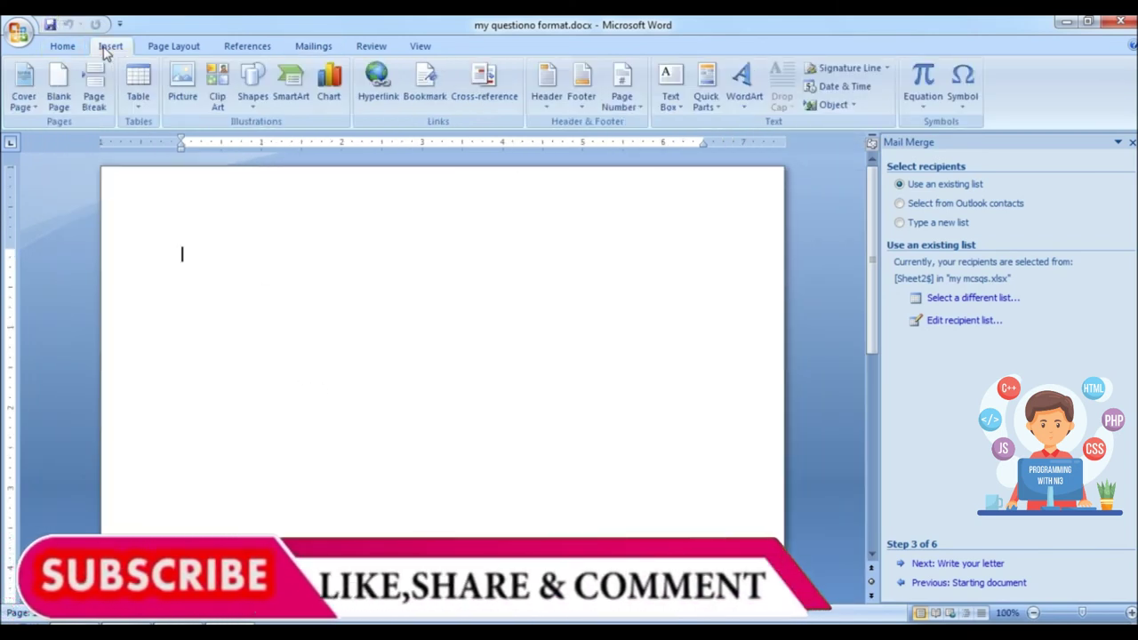
{"action": "left_click", "coordinate": [137, 85]}
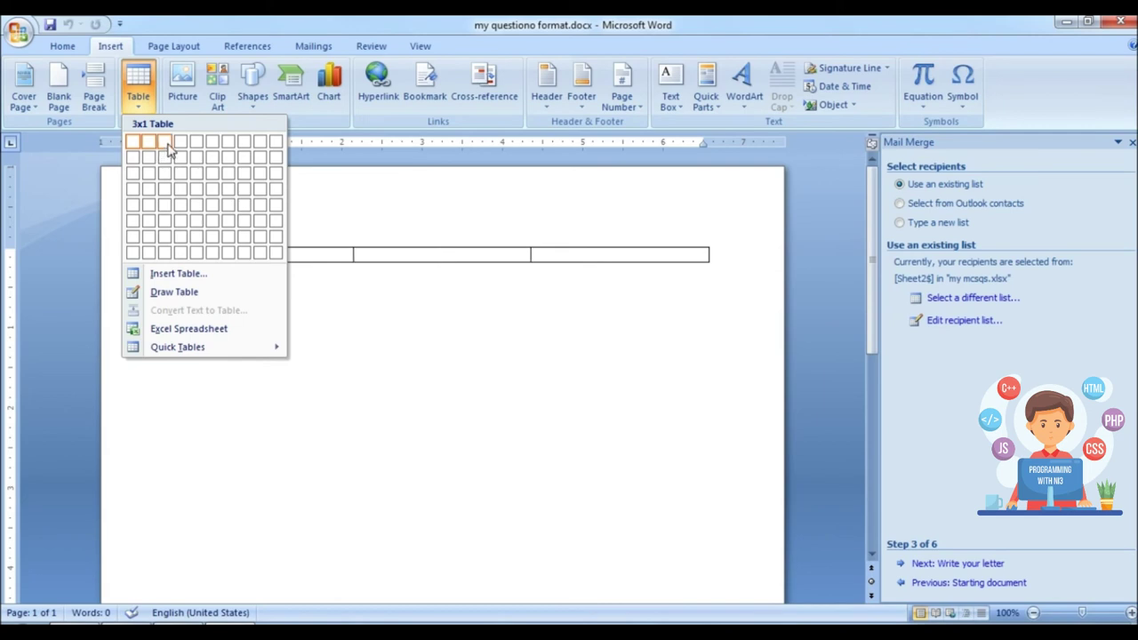
{"action": "left_click", "coordinate": [167, 145]}
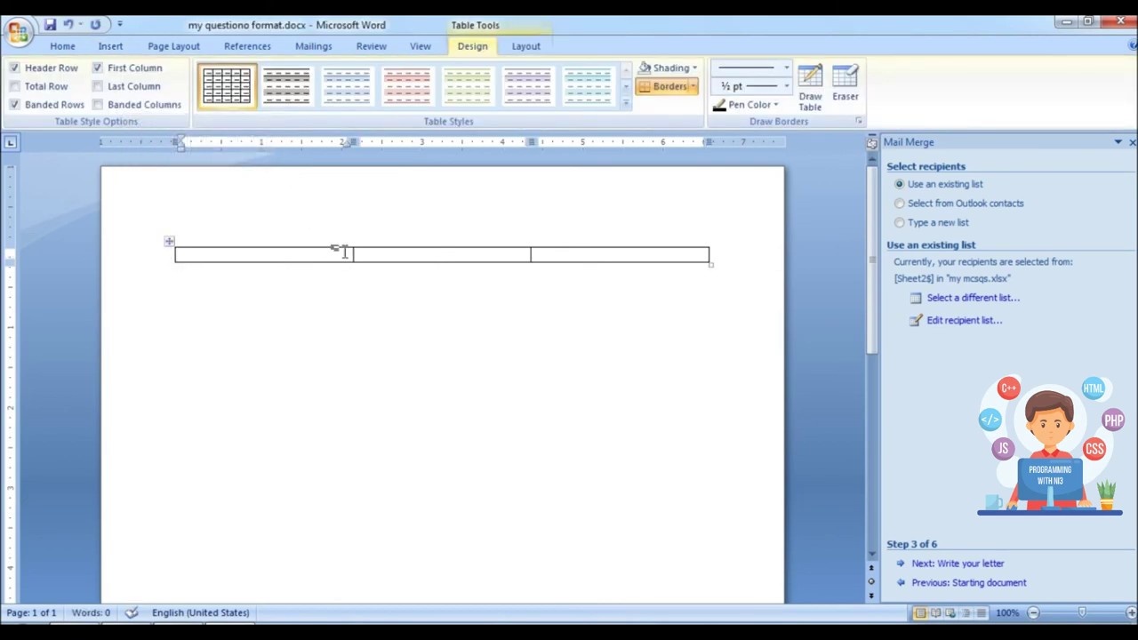
{"action": "left_click_drag", "start_coordinate": [351, 255], "coordinate": [221, 256]}
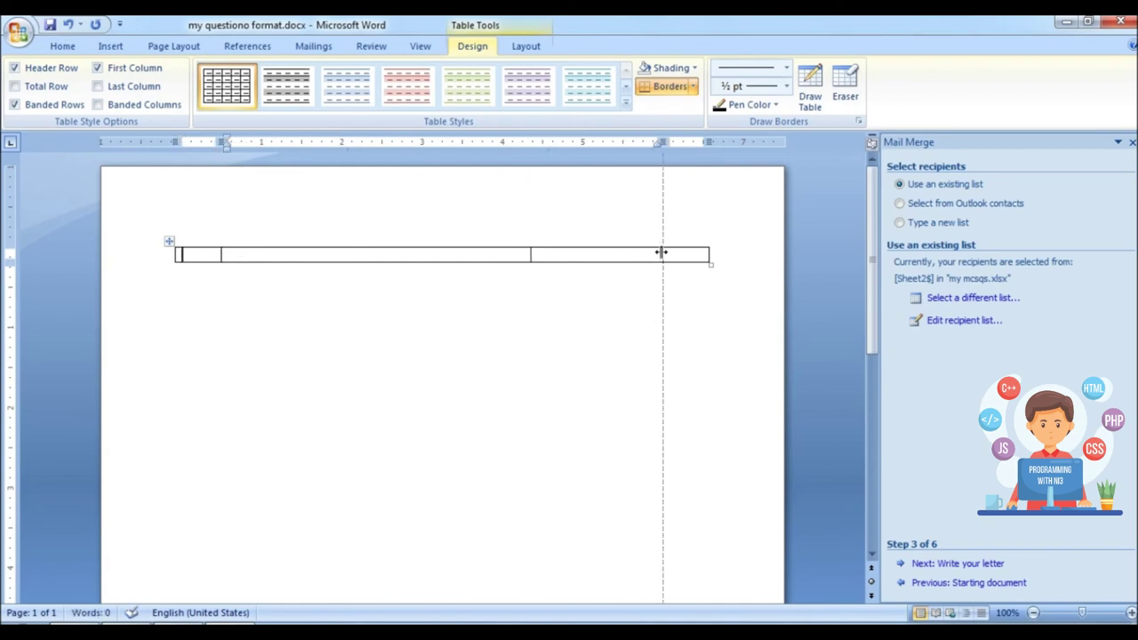
{"action": "left_click_drag", "start_coordinate": [598, 255], "coordinate": [672, 255]}
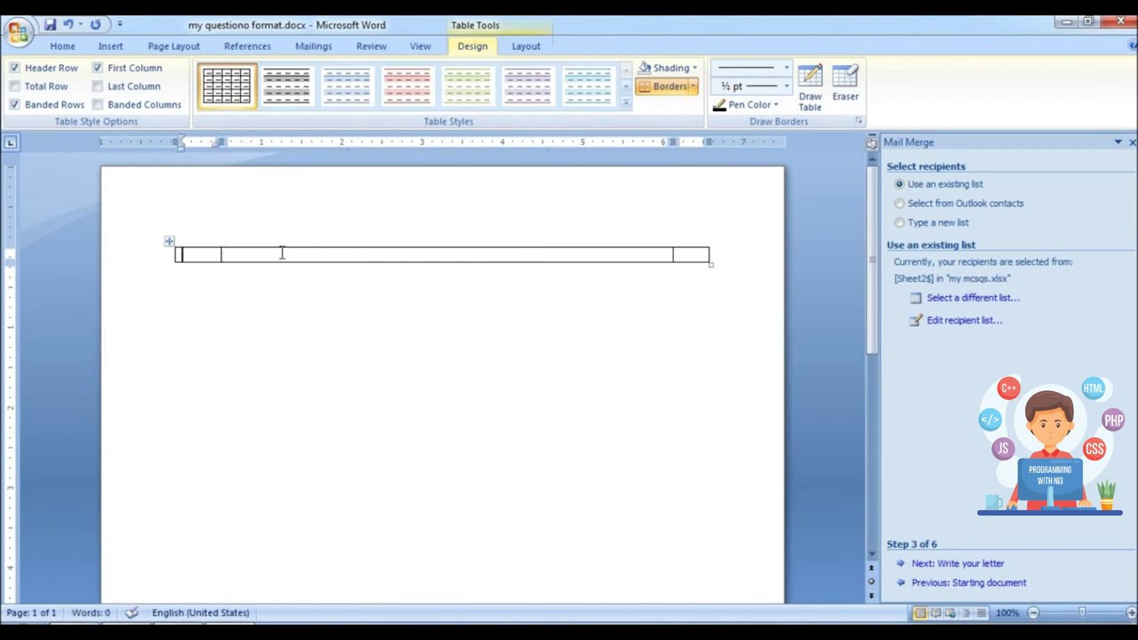
Step: Add a second row below the table's first row
{"action": "left_click", "coordinate": [521, 50]}
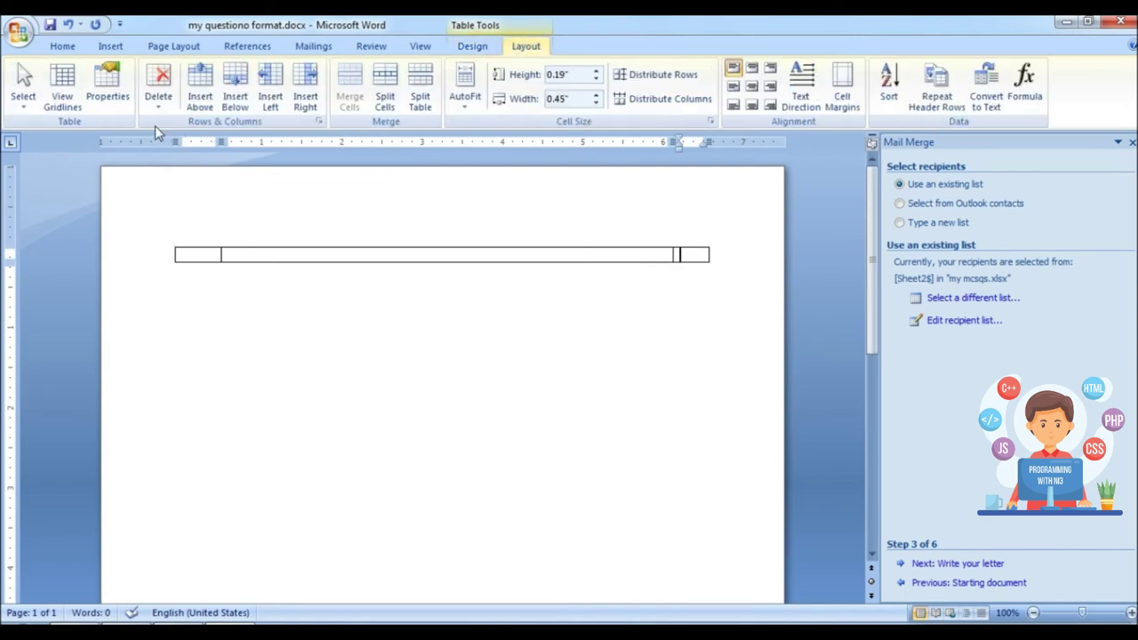
{"action": "left_click", "coordinate": [236, 103]}
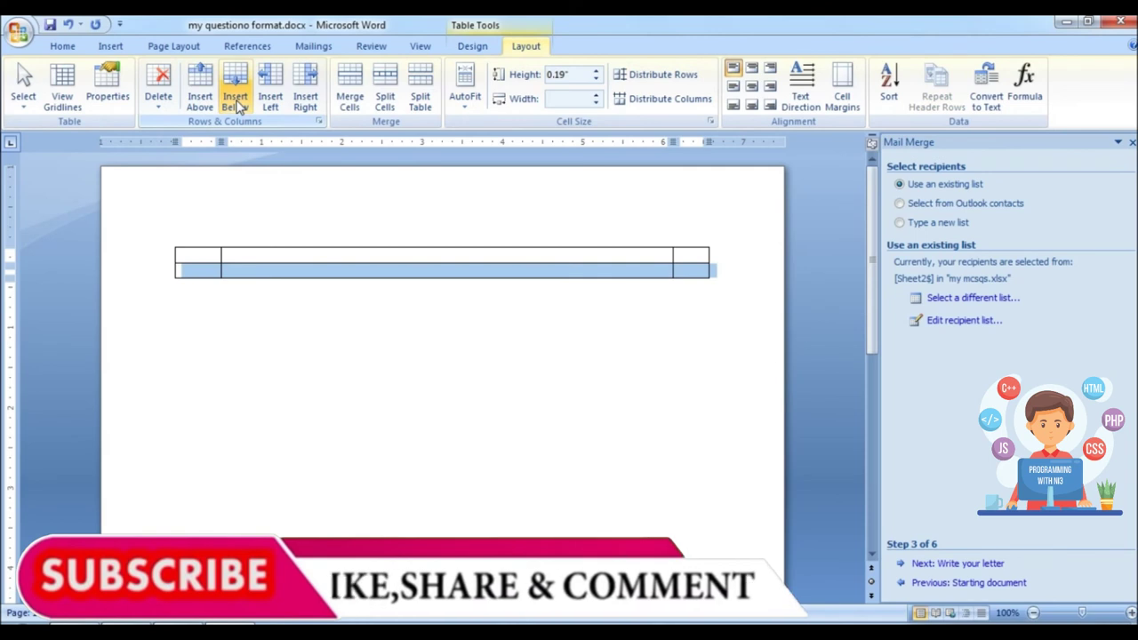
{"action": "left_click", "coordinate": [342, 342]}
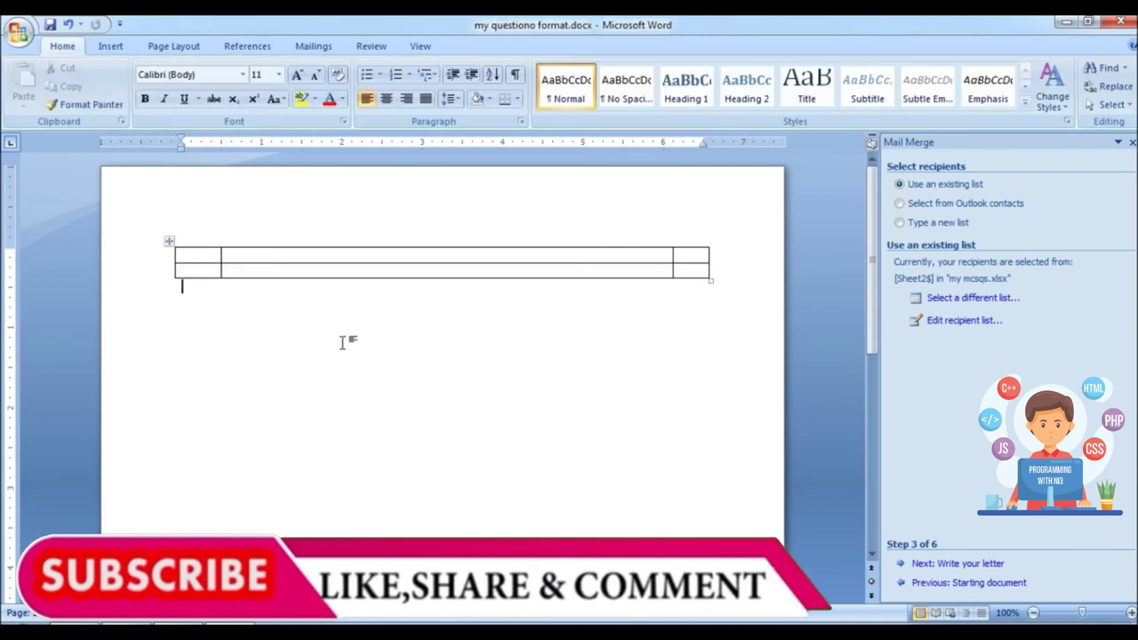
{"action": "left_click", "coordinate": [182, 255]}
Step: Insert the «Q» and «SNo» merge fields into the first cell
{"action": "left_click", "coordinate": [313, 45]}
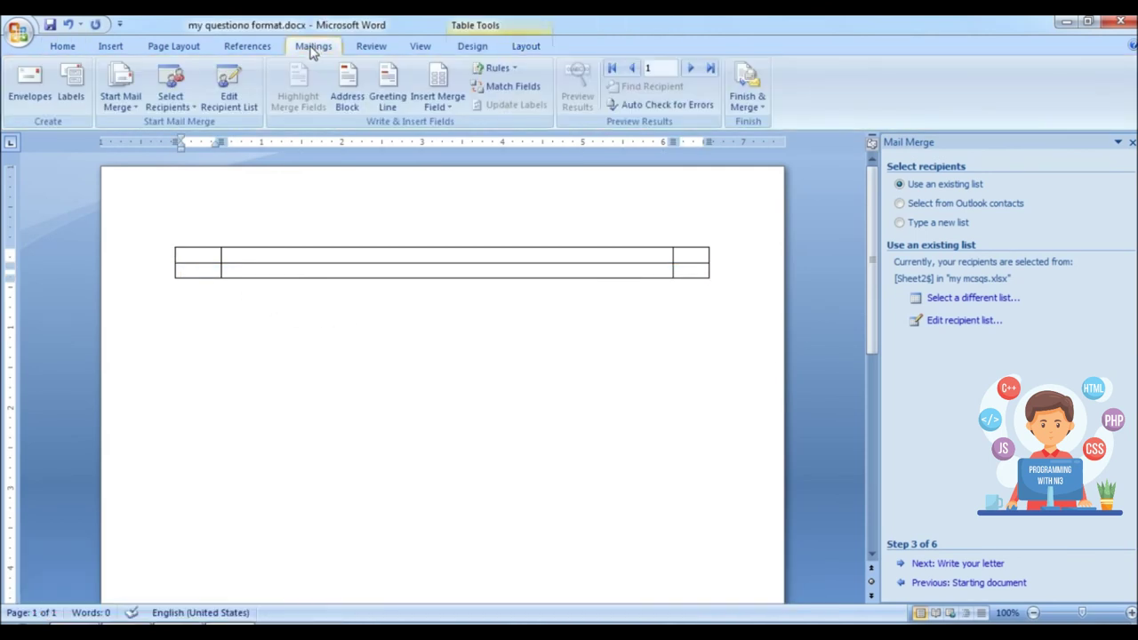
{"action": "left_click", "coordinate": [435, 107]}
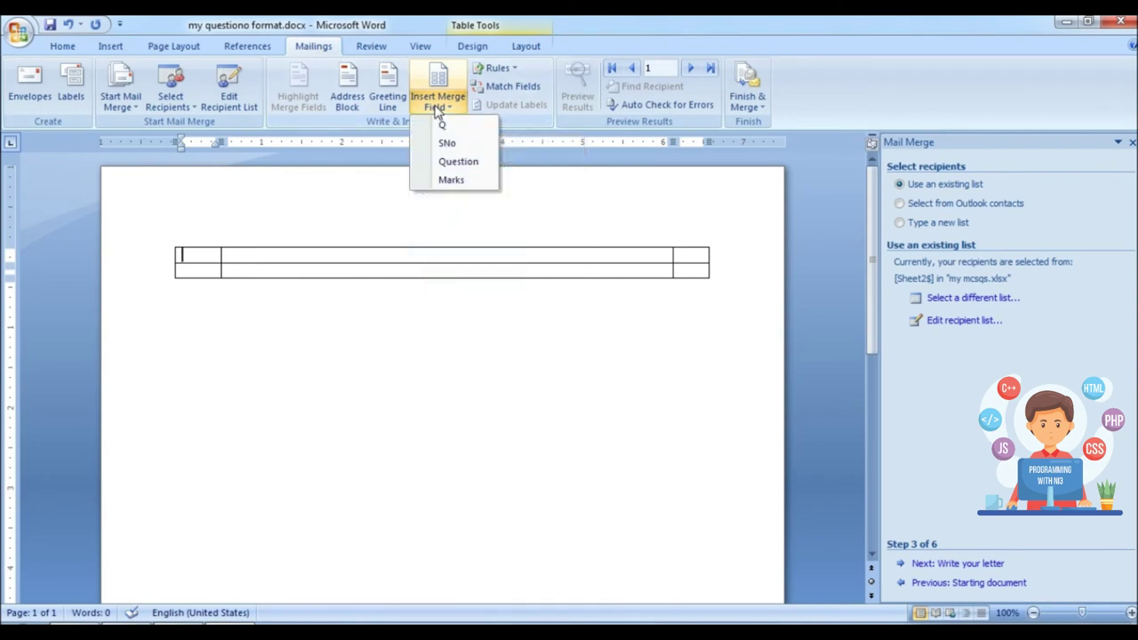
{"action": "left_click", "coordinate": [442, 126]}
{"action": "left_click", "coordinate": [389, 89]}
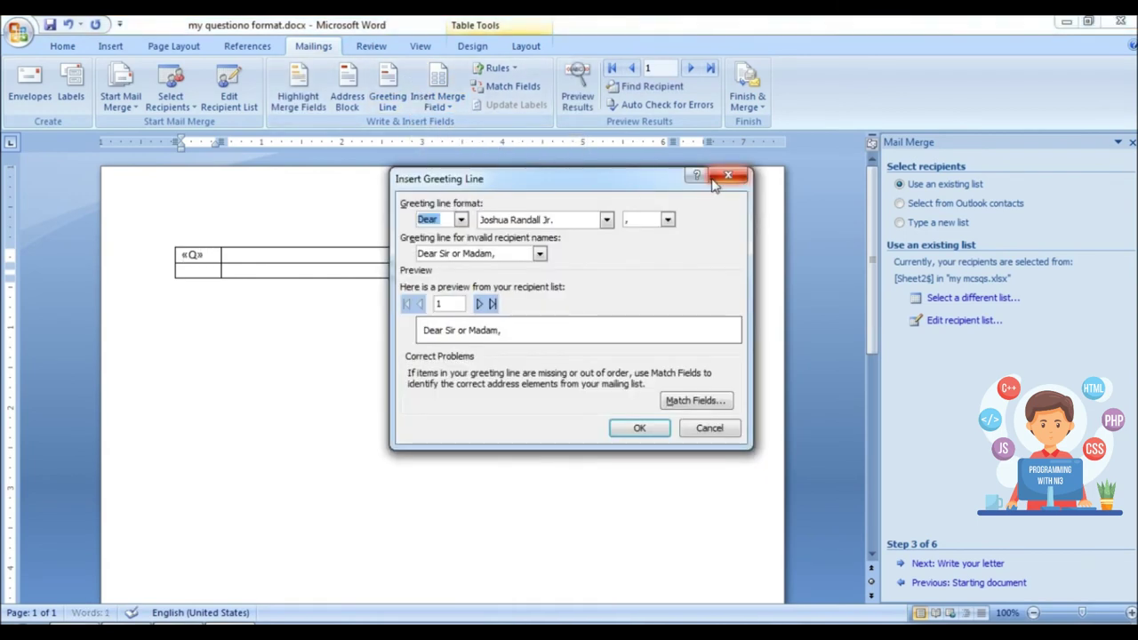
{"action": "left_click", "coordinate": [712, 181]}
{"action": "left_click", "coordinate": [437, 105]}
{"action": "left_click", "coordinate": [456, 146]}
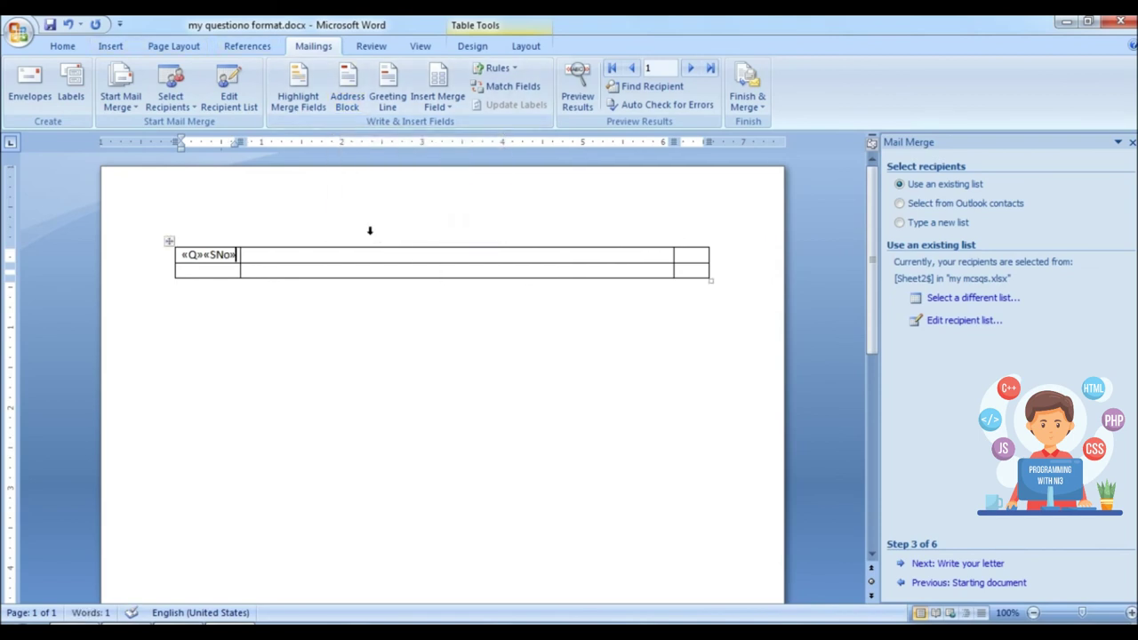
Step: Insert «Question» into the middle cell and «Marks» into the third cell
{"action": "left_click", "coordinate": [437, 109]}
{"action": "left_click", "coordinate": [453, 166]}
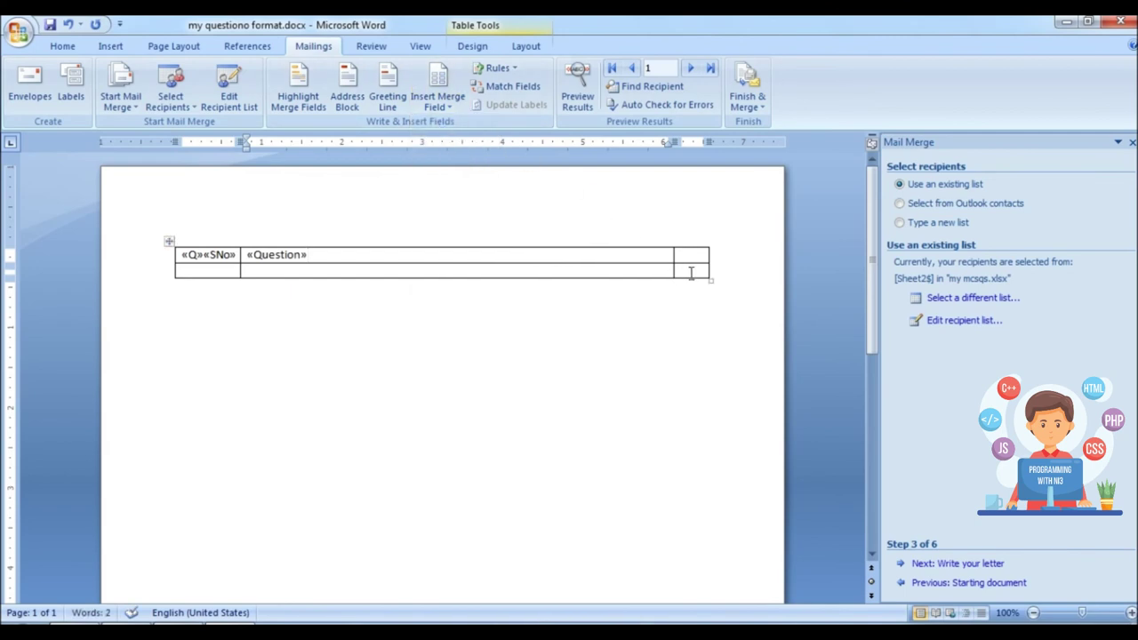
{"action": "left_click", "coordinate": [438, 107]}
{"action": "left_click", "coordinate": [449, 178]}
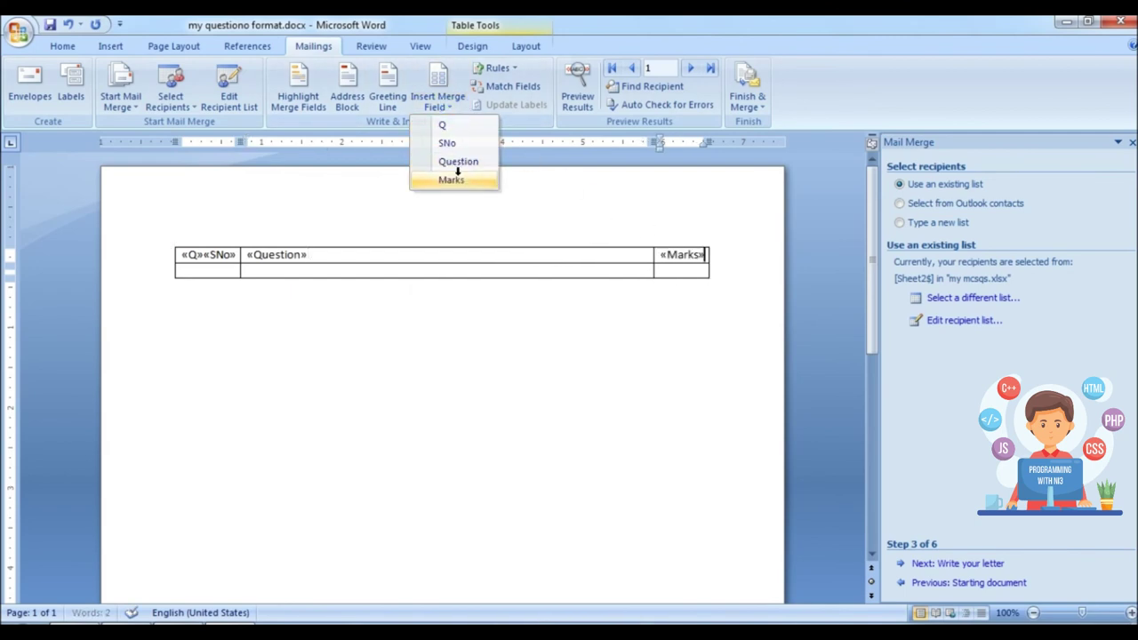
{"action": "left_click", "coordinate": [387, 303]}
{"action": "left_click", "coordinate": [288, 270]}
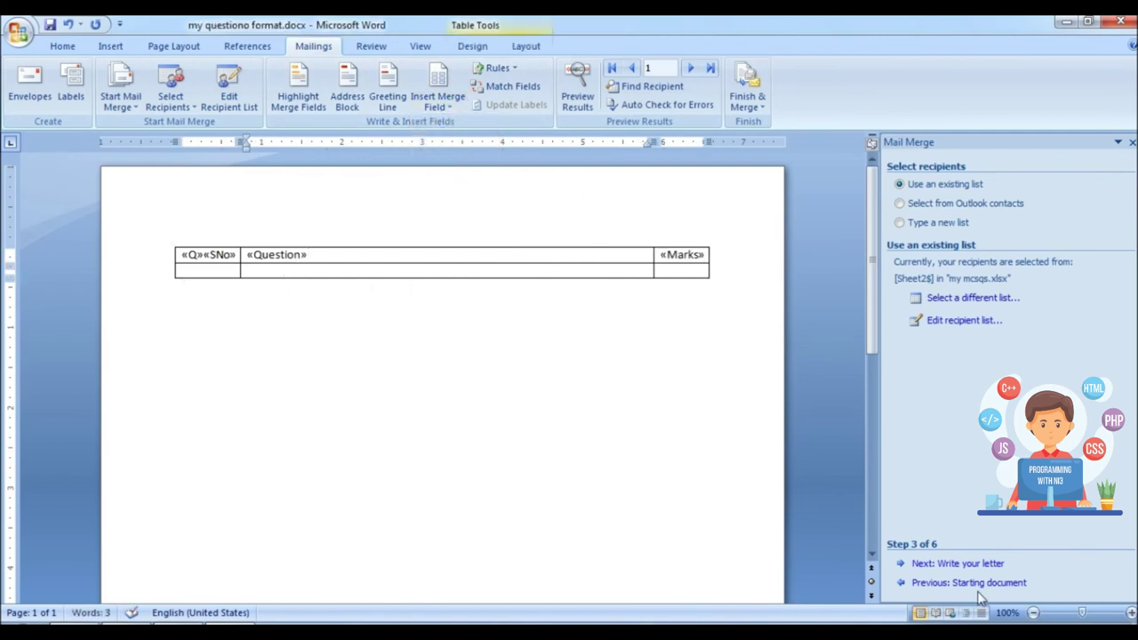
{"action": "left_click_drag", "start_coordinate": [225, 274], "coordinate": [556, 281]}
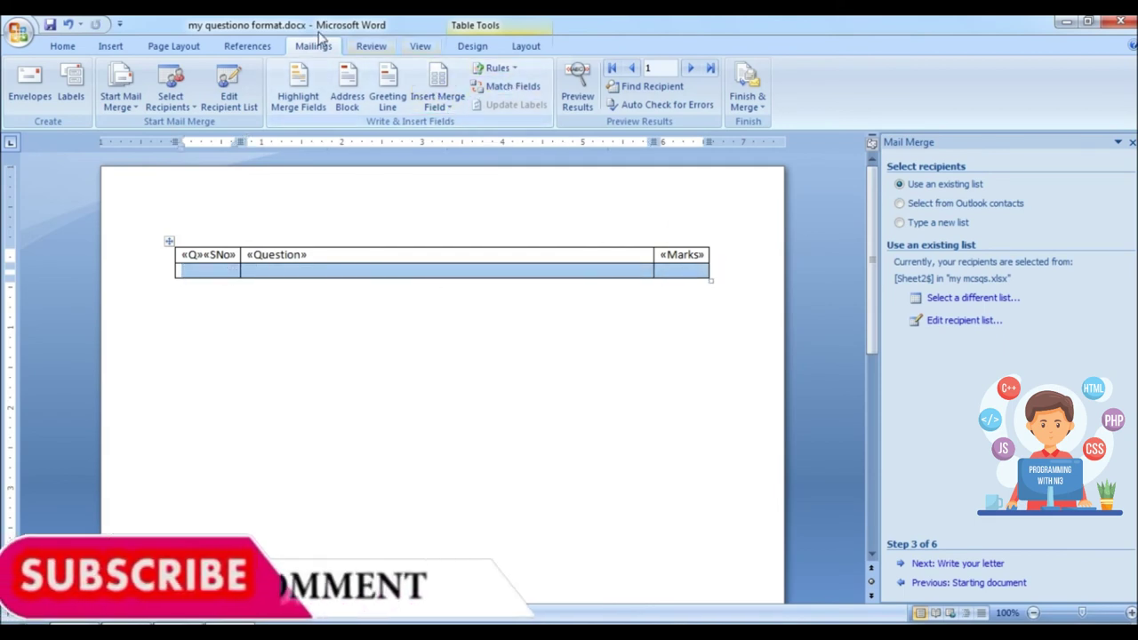
Step: Merge the second row into one cell holding a «Next Record» rule
{"action": "left_click", "coordinate": [522, 46]}
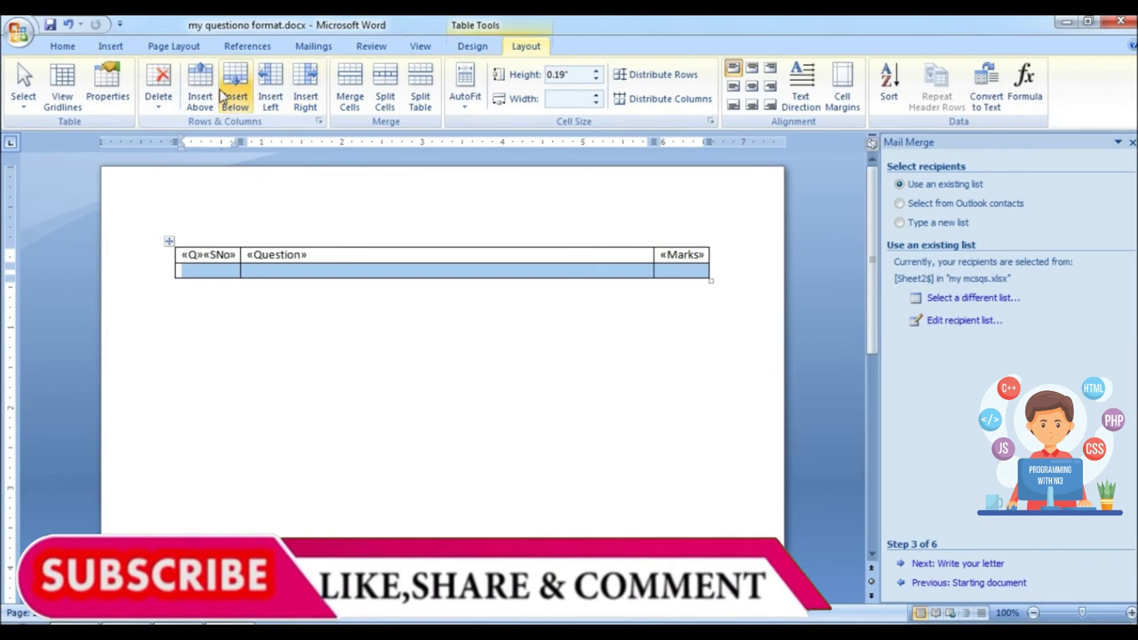
{"action": "left_click", "coordinate": [349, 88]}
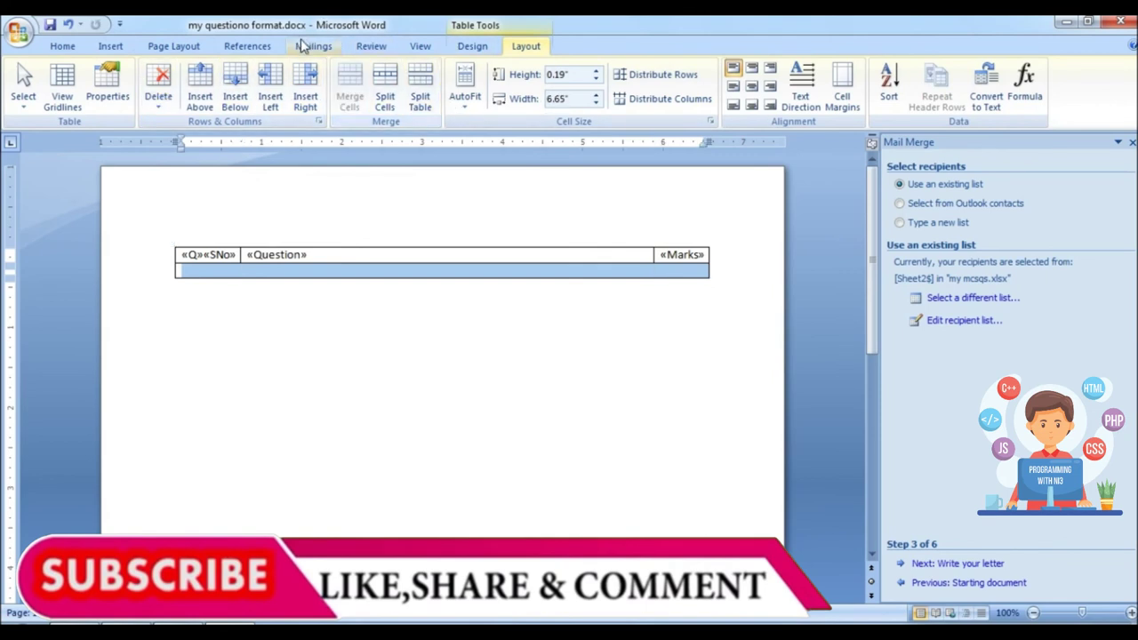
{"action": "left_click", "coordinate": [307, 46]}
{"action": "left_click", "coordinate": [433, 105]}
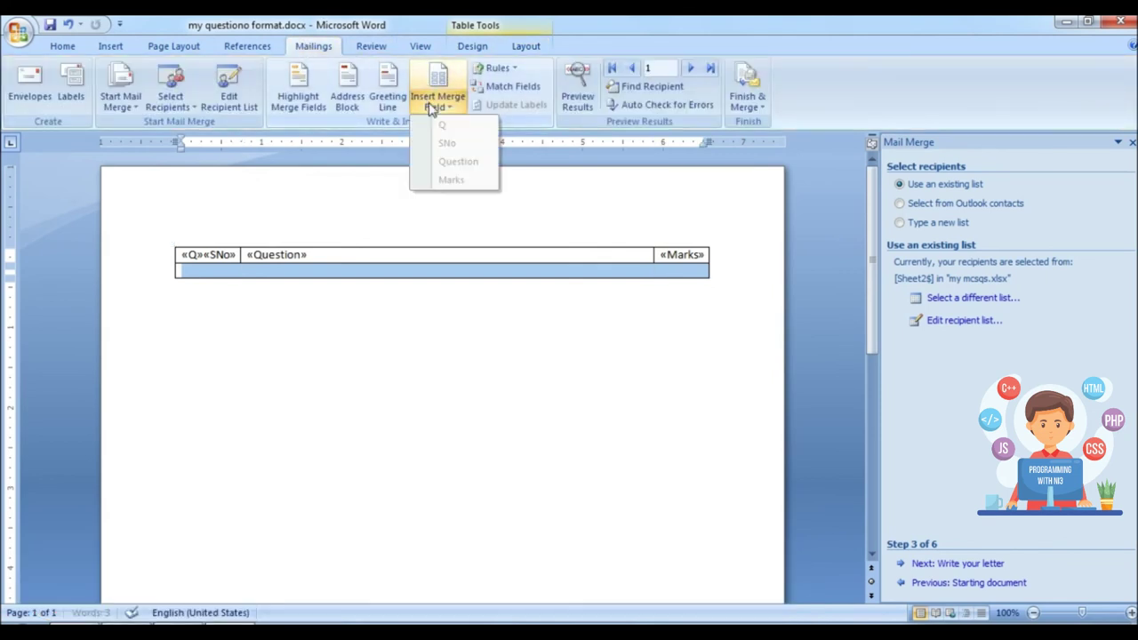
{"action": "left_click", "coordinate": [499, 71]}
{"action": "left_click", "coordinate": [509, 181]}
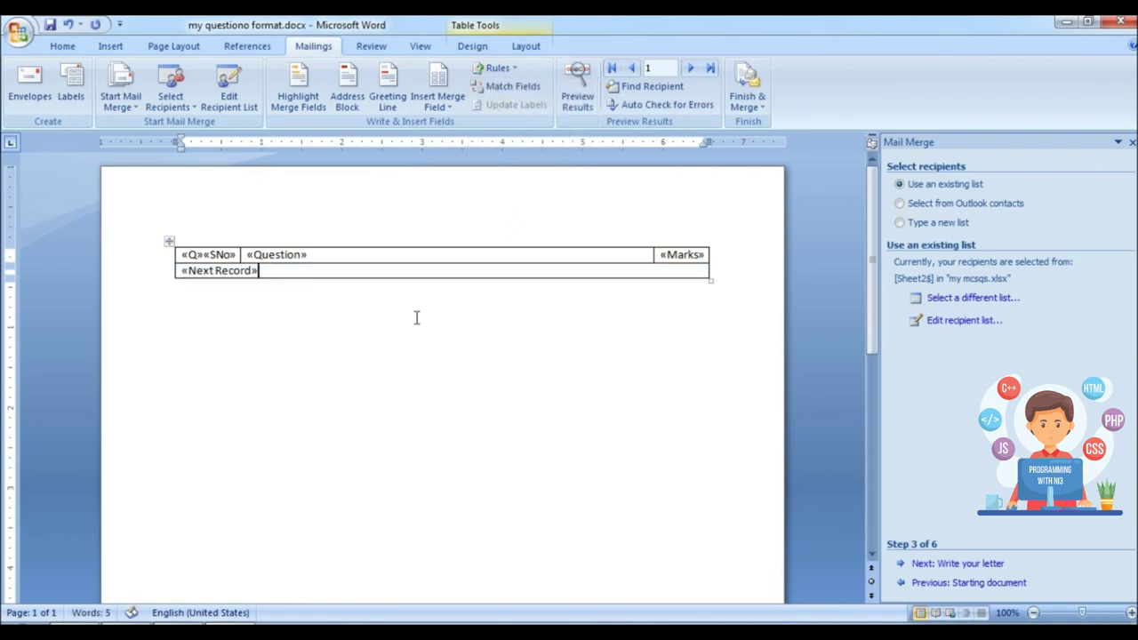
Step: Select the whole two-row template table
{"action": "left_click", "coordinate": [388, 321]}
{"action": "left_click_drag", "start_coordinate": [271, 272], "coordinate": [191, 256]}
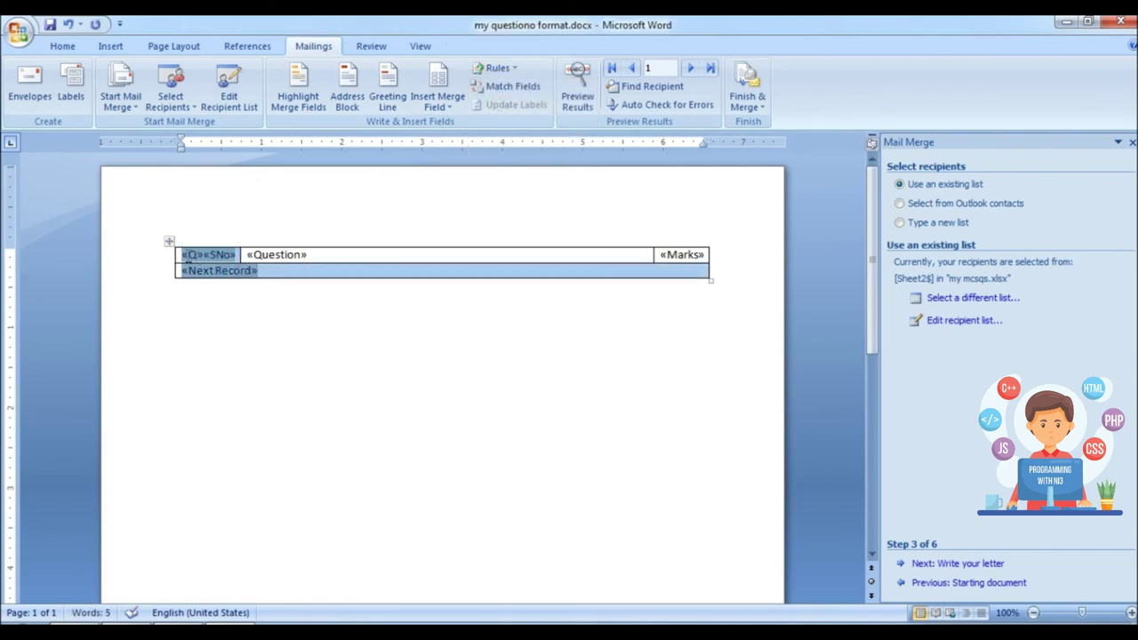
{"action": "left_click", "coordinate": [219, 327]}
{"action": "left_click", "coordinate": [170, 243]}
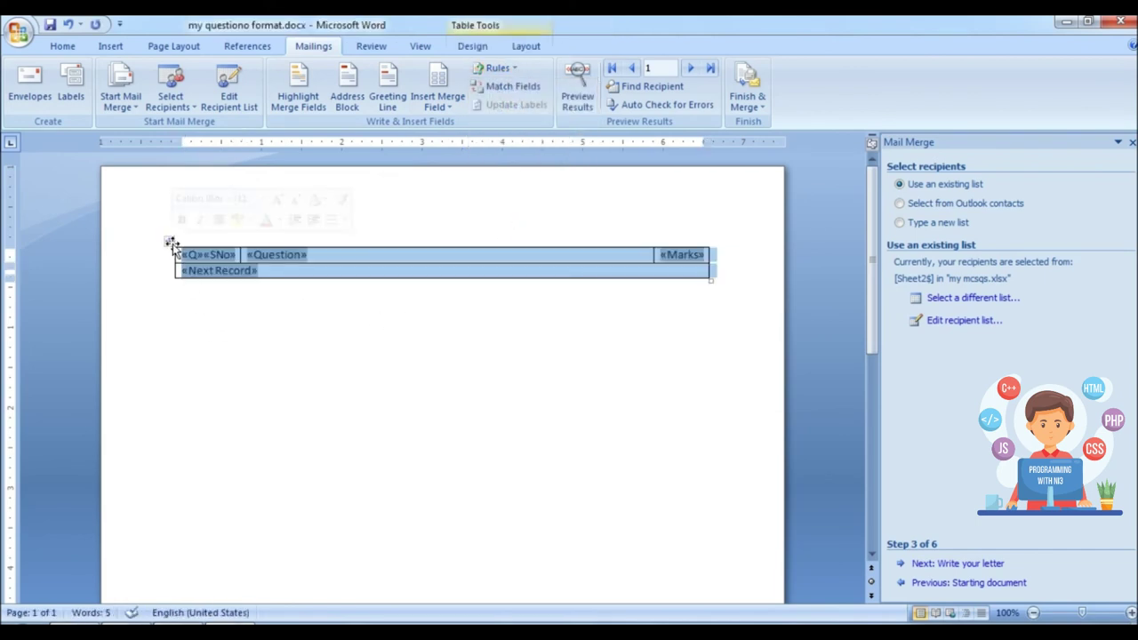
Step: Paste many copies of the template table below it, running onto a second page
{"action": "left_click", "coordinate": [238, 289]}
{"action": "key", "text": "ctrl+v"}
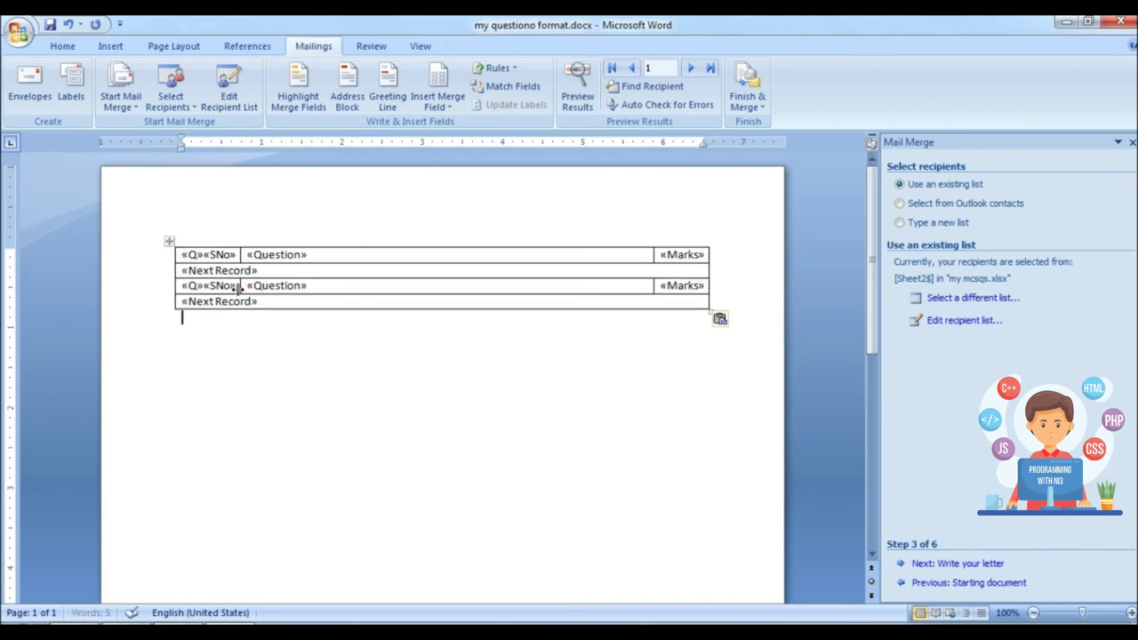
{"action": "key", "text": "ctrl+v"}
{"action": "key", "text": "ctrl+v"}
{"action": "key", "text": "ctrl+v"}
{"action": "key", "text": "ctrl+v"}
{"action": "key", "text": "ctrl+v"}
{"action": "key", "text": "ctrl+v"}
{"action": "key", "text": "ctrl+v"}
{"action": "scroll", "coordinate": [524, 280], "scroll_direction": "down", "scroll_amount": 5}
{"action": "key", "text": "ctrl+v"}
{"action": "key", "text": "ctrl+v"}
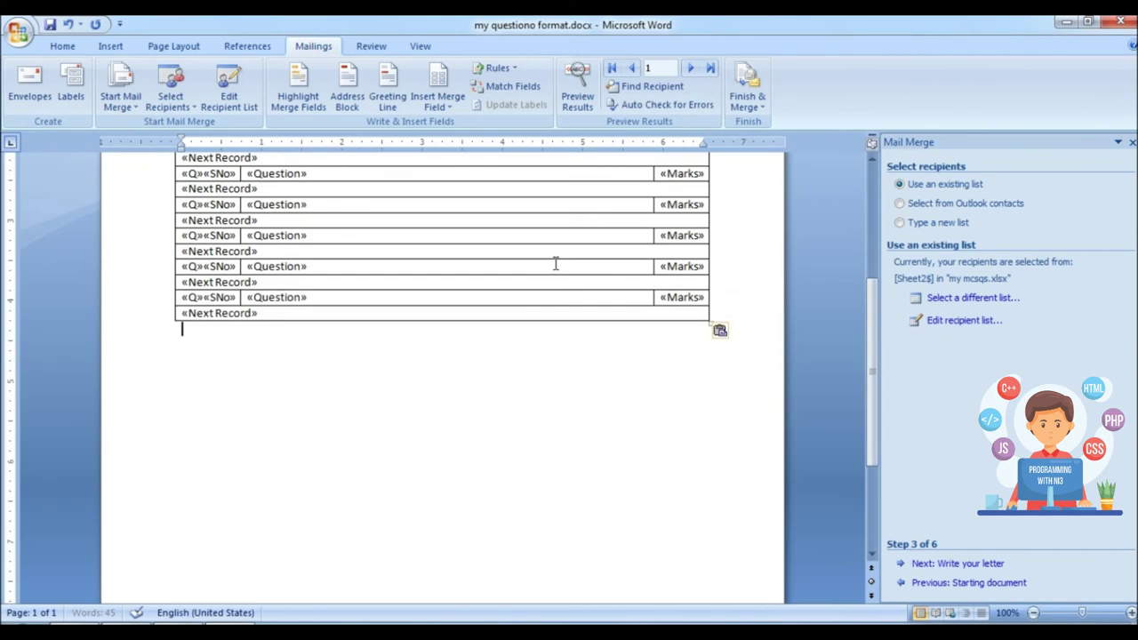
{"action": "key", "text": "ctrl+v"}
{"action": "key", "text": "ctrl+v"}
{"action": "key", "text": "ctrl+v"}
{"action": "key", "text": "ctrl+v"}
{"action": "key", "text": "ctrl+v"}
{"action": "key", "text": "ctrl+v"}
{"action": "scroll", "coordinate": [556, 264], "scroll_direction": "down", "scroll_amount": 5}
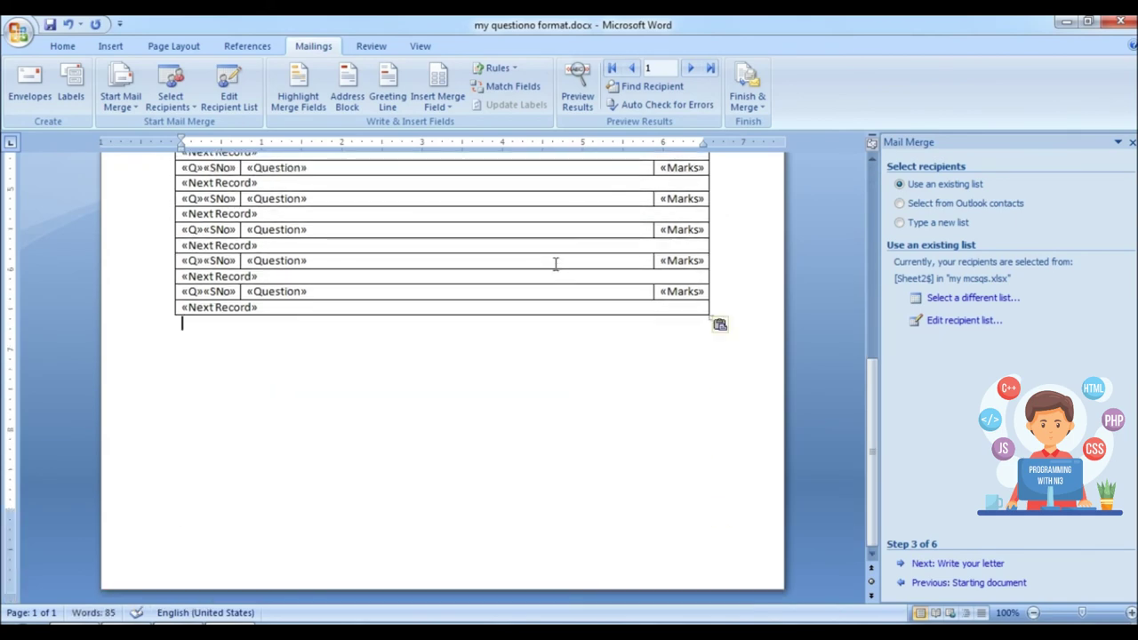
{"action": "key", "text": "ctrl+v"}
{"action": "key", "text": "ctrl+v"}
{"action": "key", "text": "ctrl+v"}
{"action": "key", "text": "ctrl+v"}
{"action": "key", "text": "ctrl+v"}
{"action": "key", "text": "ctrl+v"}
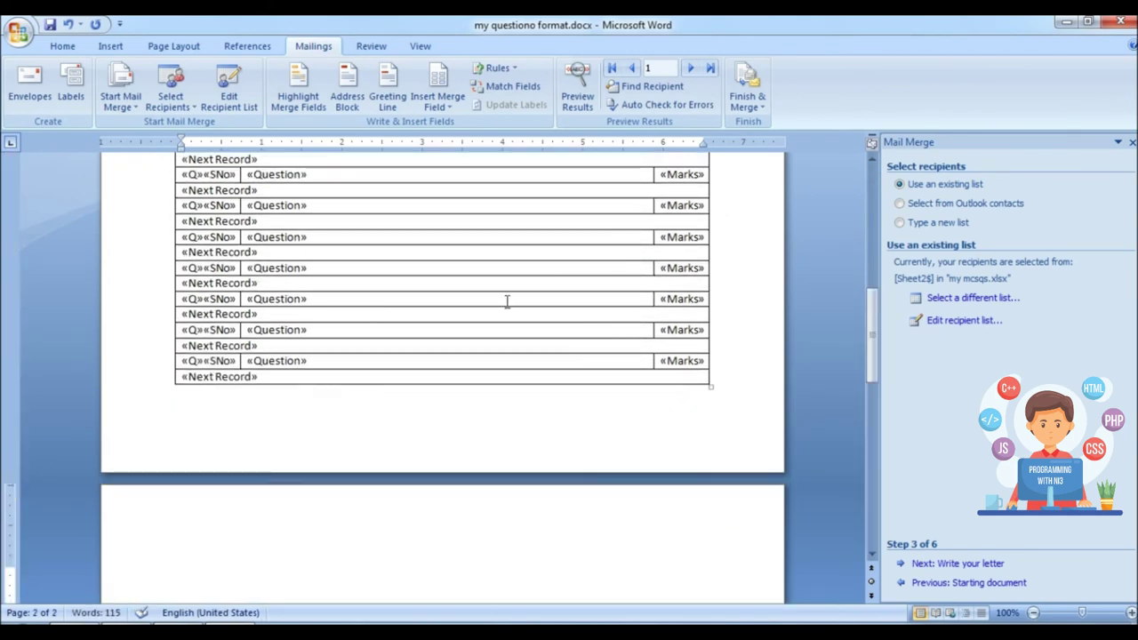
{"action": "scroll", "coordinate": [386, 391], "scroll_direction": "up", "scroll_amount": 5}
{"action": "scroll", "coordinate": [363, 363], "scroll_direction": "down", "scroll_amount": 7}
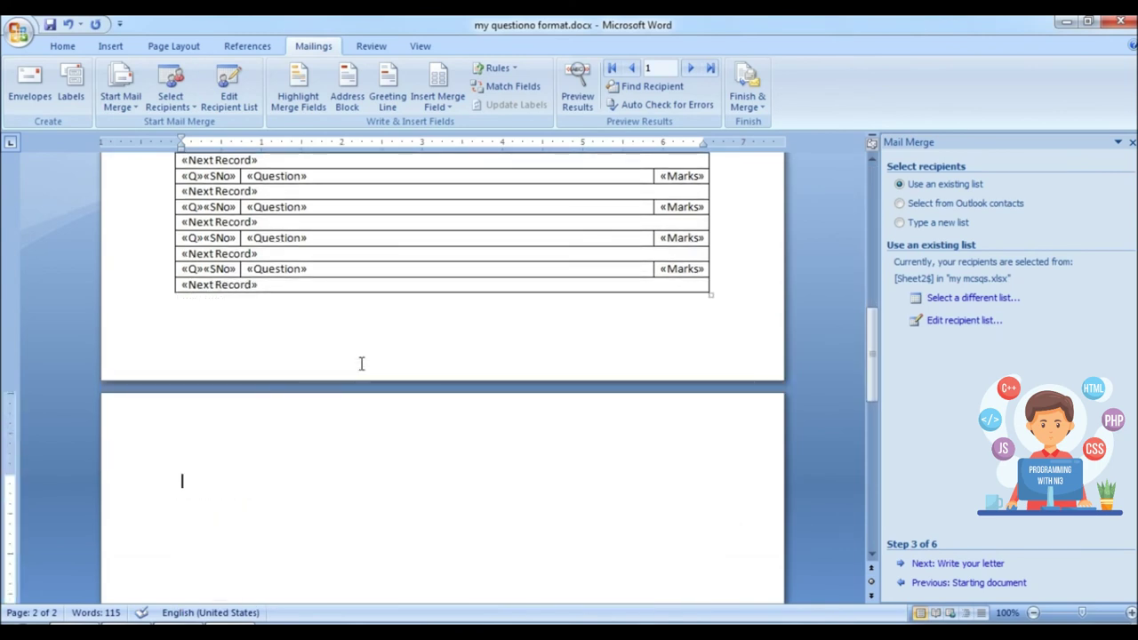
{"action": "key", "text": "ctrl+Home"}
{"action": "left_click", "coordinate": [169, 240]}
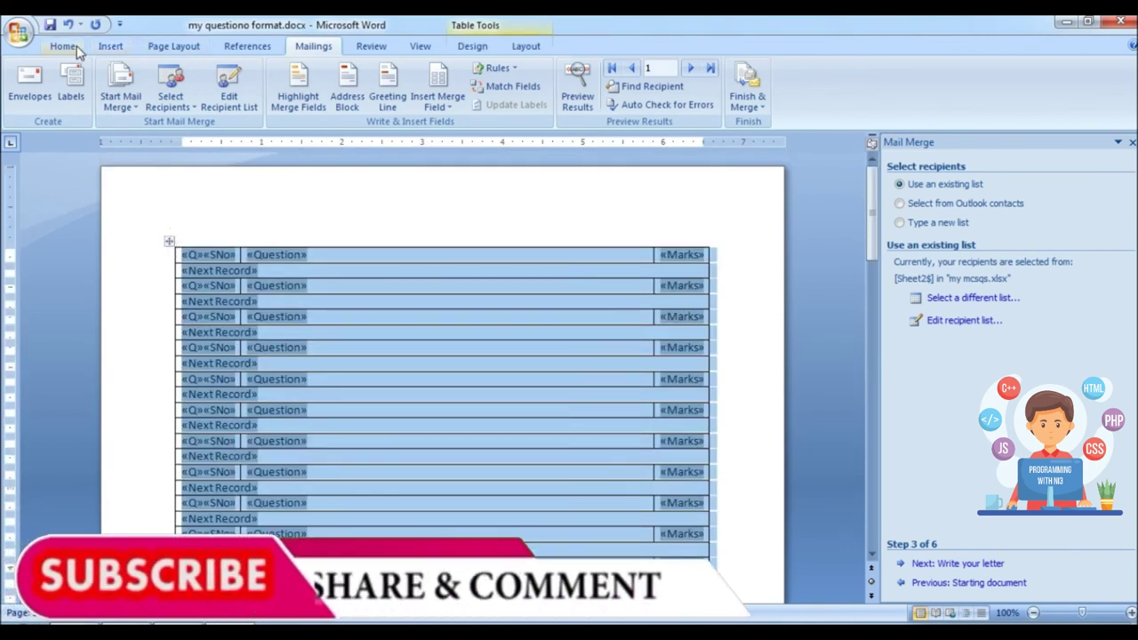
Step: Set the table text to Times New Roman 12 and close the Mail Merge pane
{"action": "left_click", "coordinate": [64, 47]}
{"action": "left_click", "coordinate": [279, 75]}
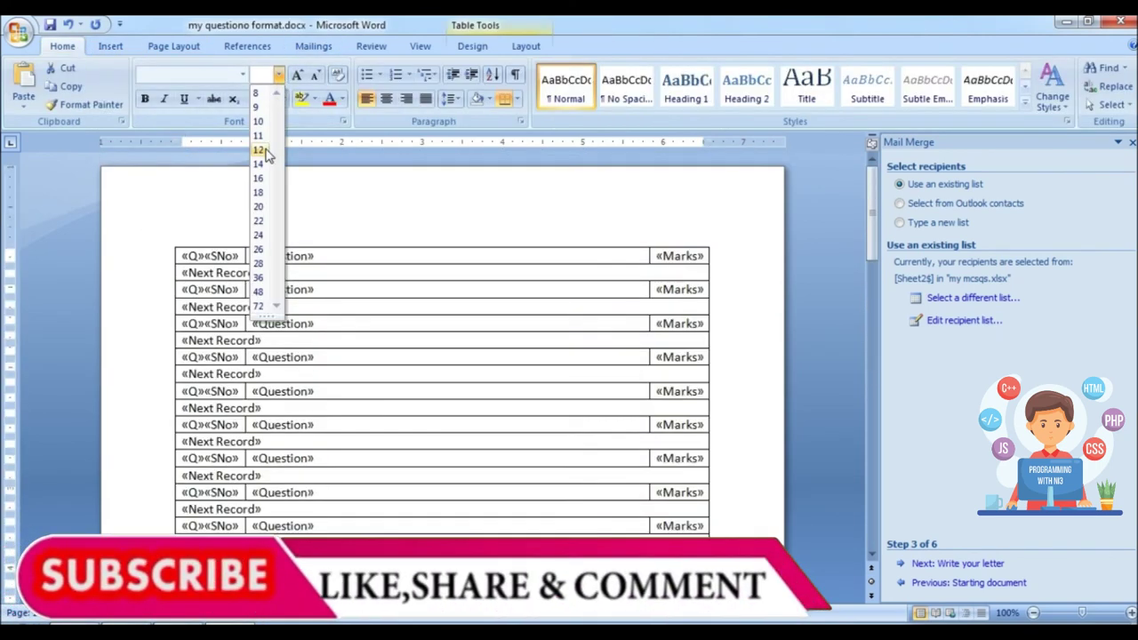
{"action": "left_click", "coordinate": [262, 164]}
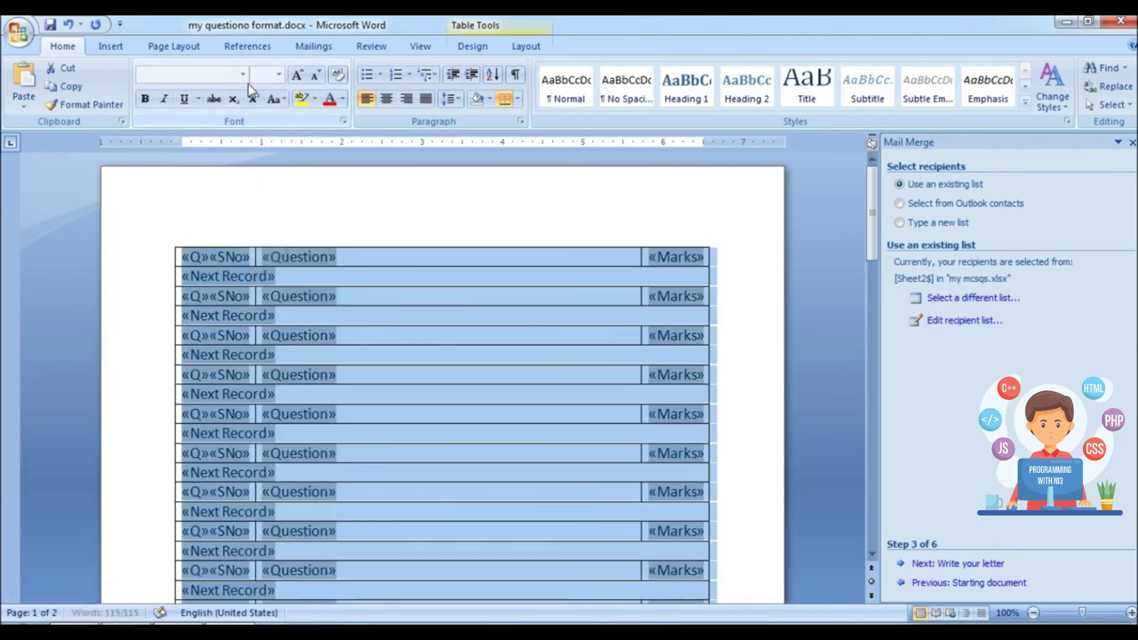
{"action": "left_click", "coordinate": [278, 74]}
{"action": "left_click", "coordinate": [260, 149]}
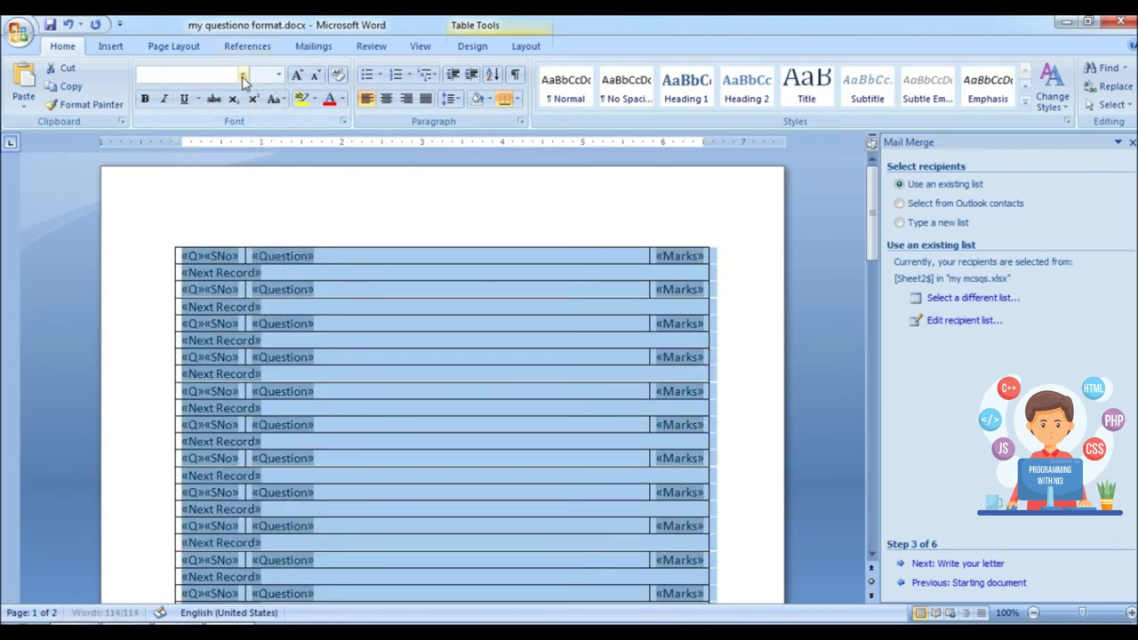
{"action": "left_click", "coordinate": [243, 75]}
{"action": "left_click", "coordinate": [206, 210]}
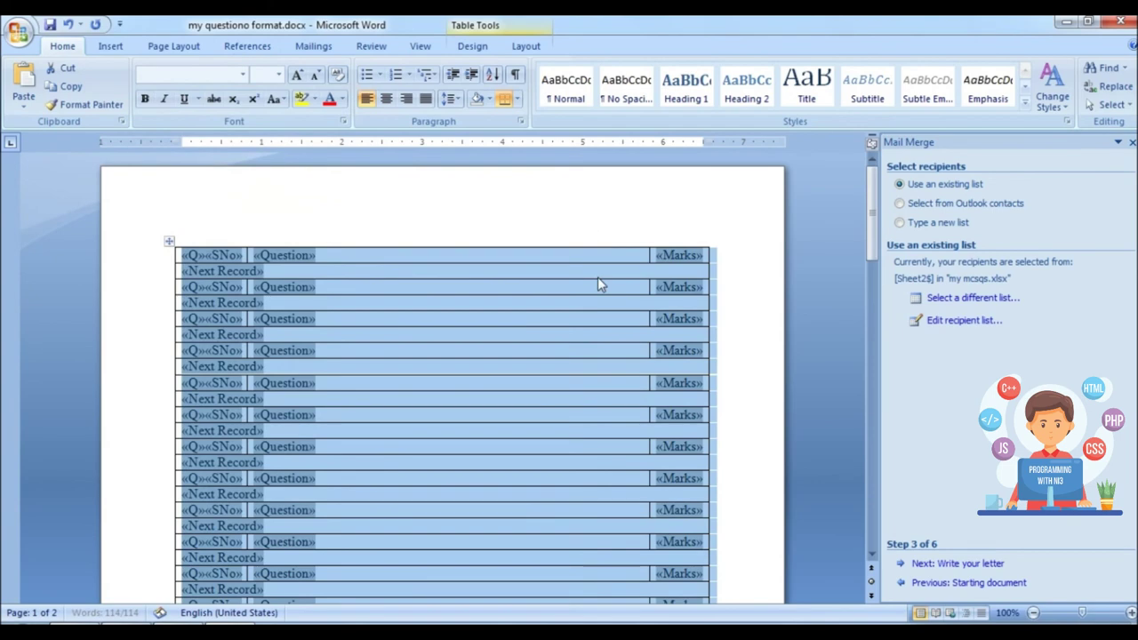
{"action": "left_click", "coordinate": [773, 257]}
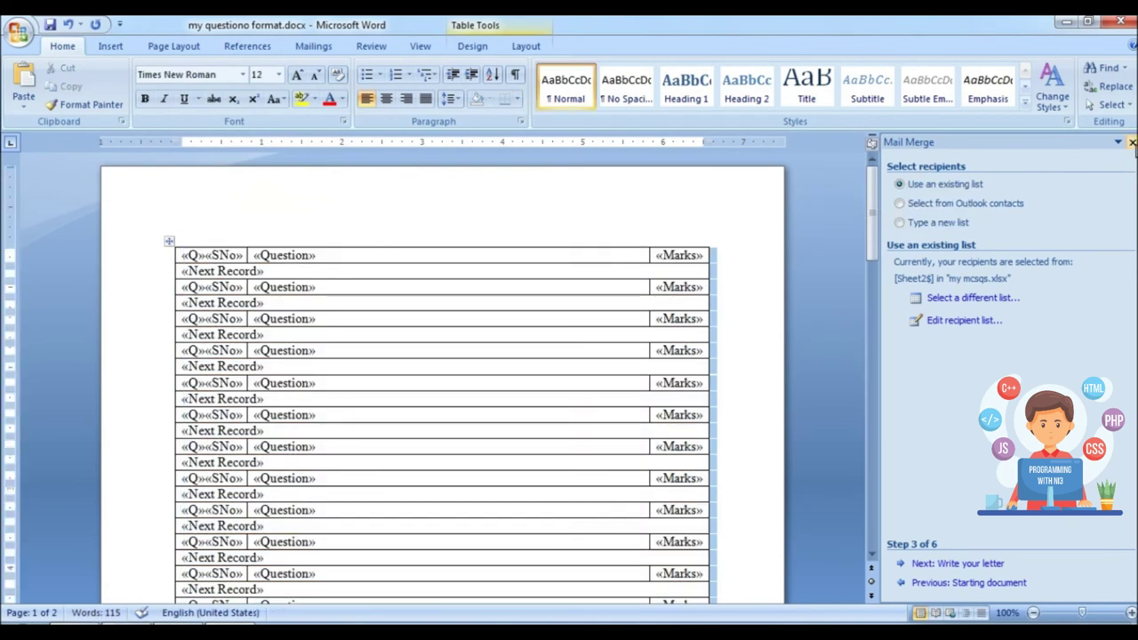
{"action": "left_click", "coordinate": [1132, 142]}
{"action": "left_click", "coordinate": [313, 46]}
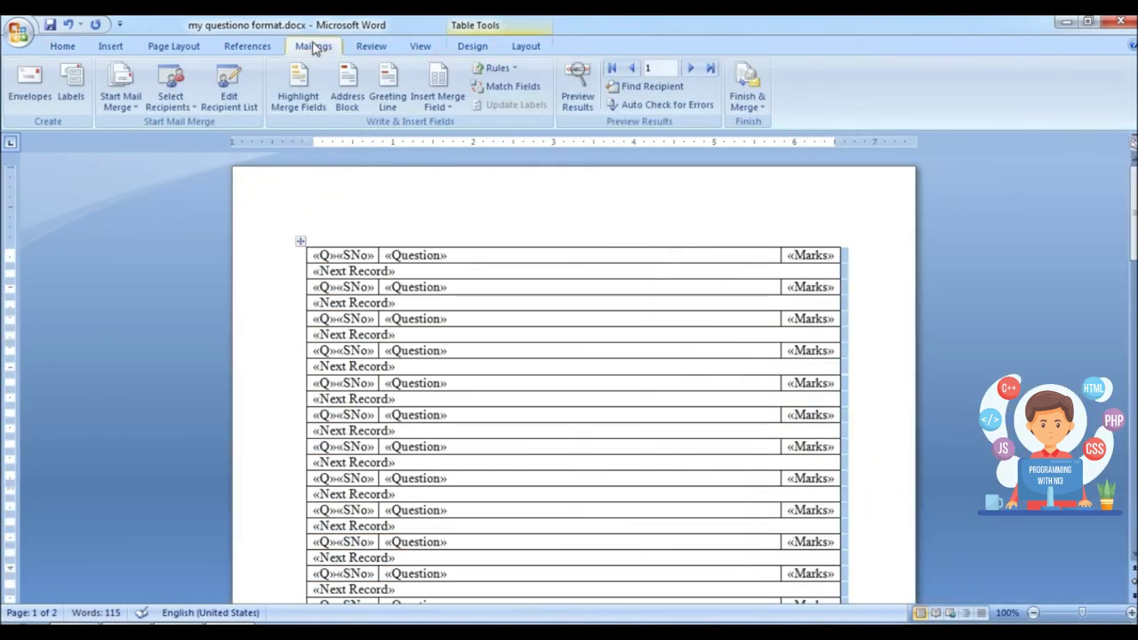
{"action": "left_click", "coordinate": [580, 86]}
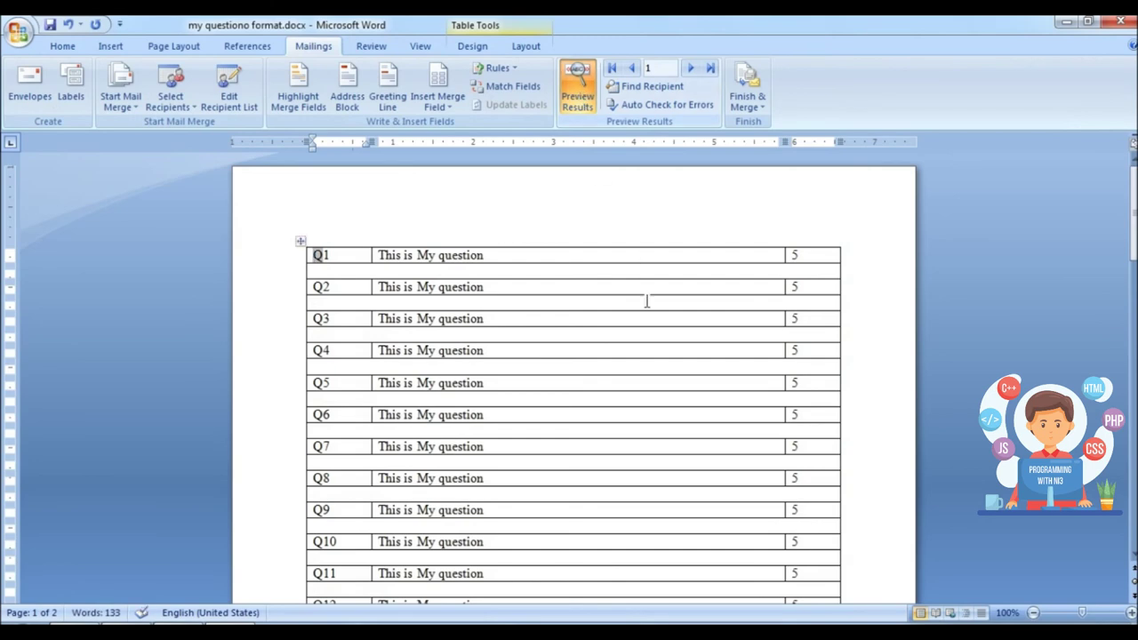
{"action": "scroll", "coordinate": [648, 302], "scroll_direction": "down", "scroll_amount": 10}
{"action": "scroll", "coordinate": [651, 330], "scroll_direction": "up", "scroll_amount": 10}
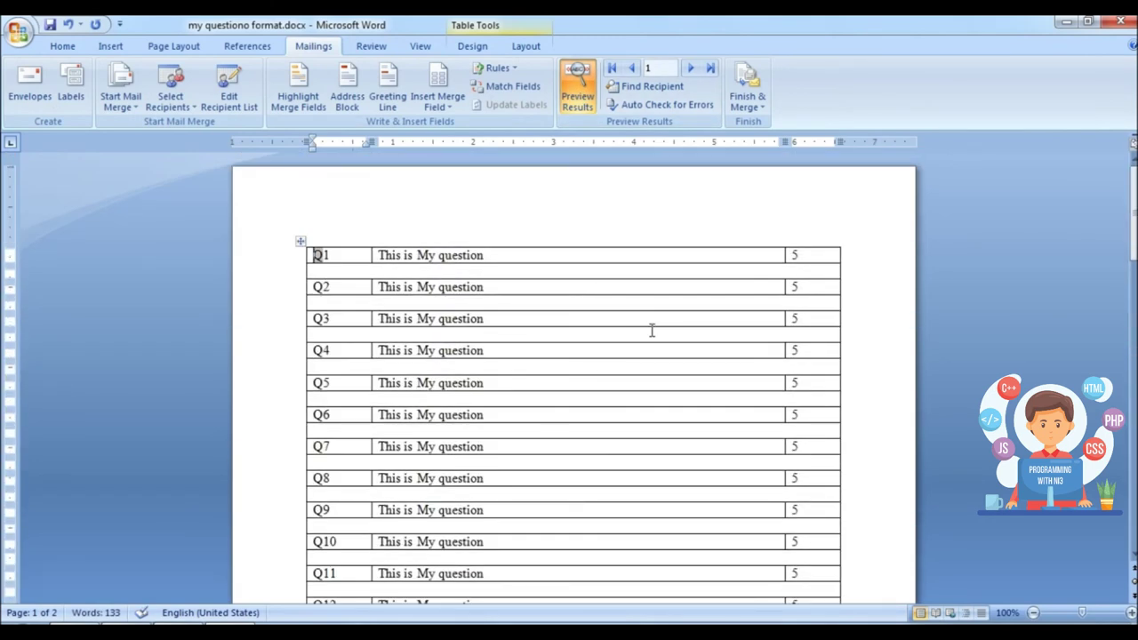
{"action": "left_click", "coordinate": [576, 101]}
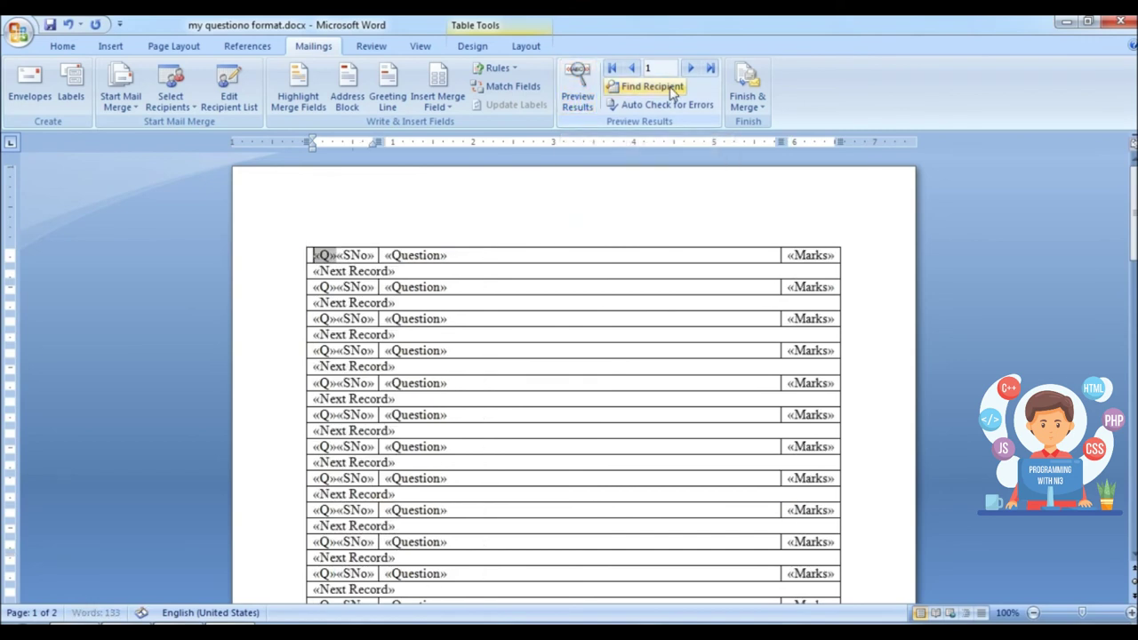
Step: Merge all records into a new document and review Letters1's Q1–Q22 questions with 5 marks
{"action": "left_click", "coordinate": [740, 107]}
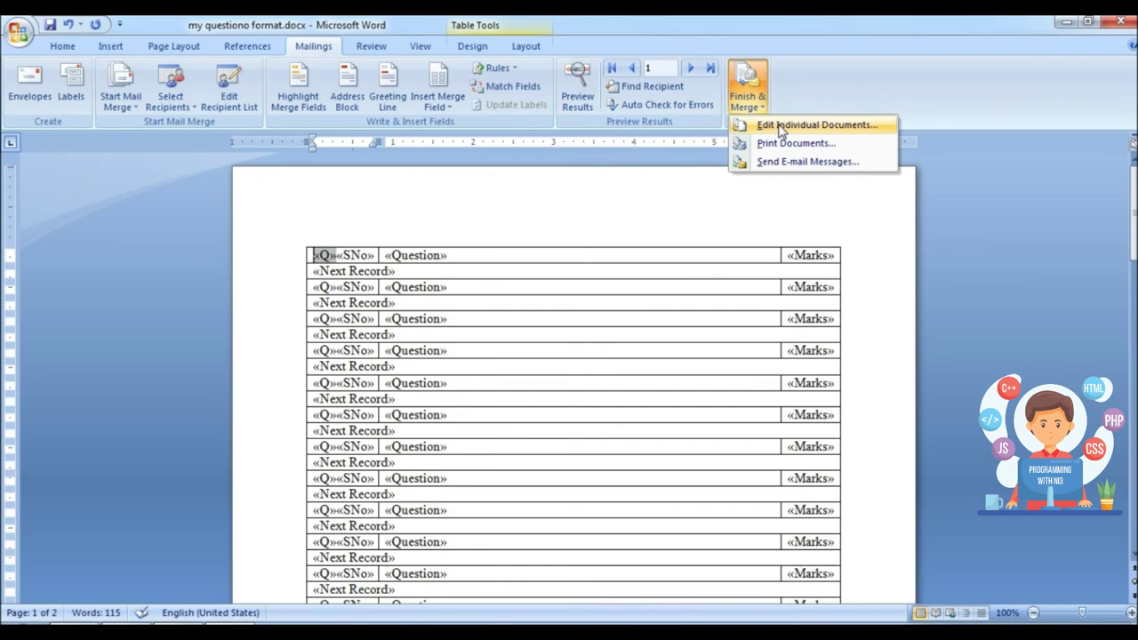
{"action": "left_click", "coordinate": [760, 121]}
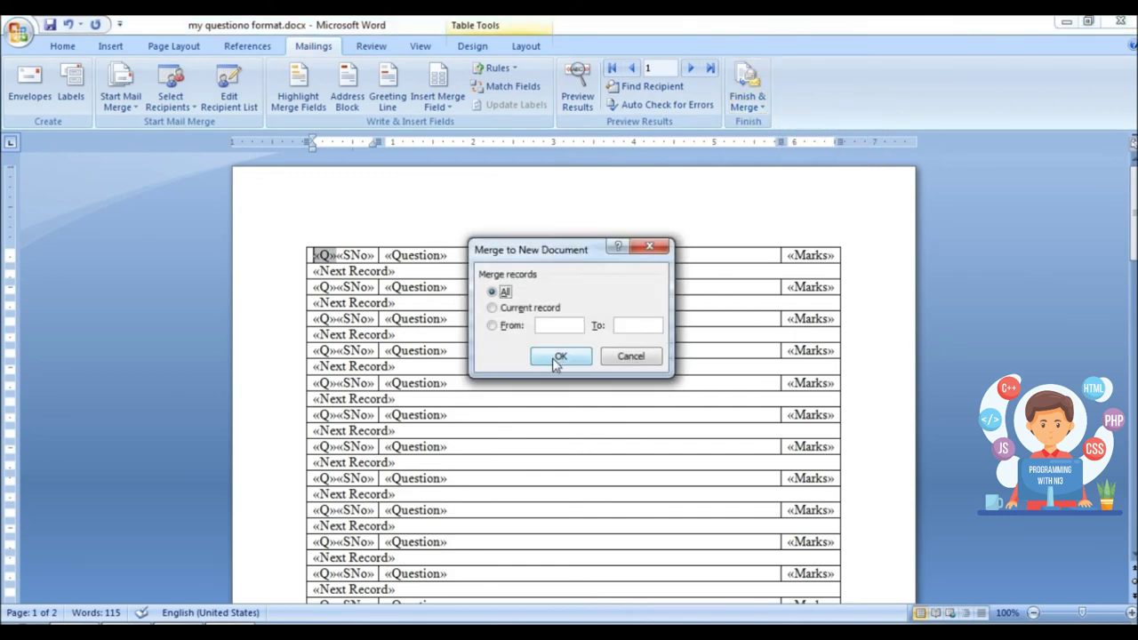
{"action": "left_click", "coordinate": [560, 356]}
{"action": "scroll", "coordinate": [629, 294], "scroll_direction": "down", "scroll_amount": 10}
{"action": "scroll", "coordinate": [634, 293], "scroll_direction": "down", "scroll_amount": 10}
{"action": "scroll", "coordinate": [634, 293], "scroll_direction": "down", "scroll_amount": 2}
{"action": "scroll", "coordinate": [635, 294], "scroll_direction": "up", "scroll_amount": 15}
{"action": "scroll", "coordinate": [635, 293], "scroll_direction": "up", "scroll_amount": 8}
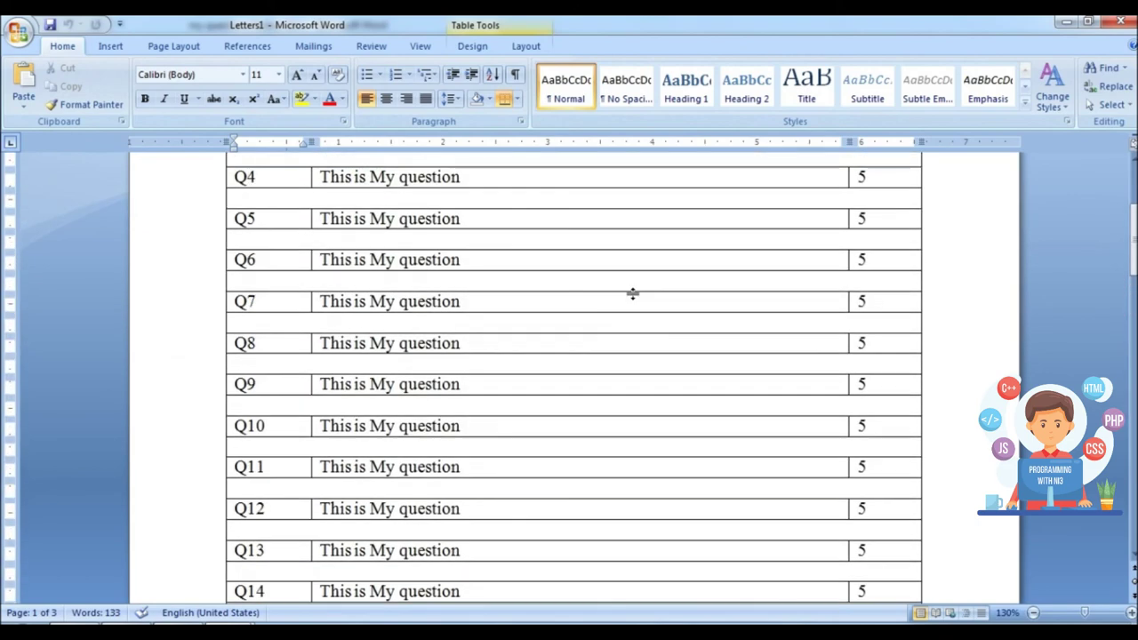
{"action": "scroll", "coordinate": [635, 294], "scroll_direction": "down", "scroll_amount": 10}
{"action": "scroll", "coordinate": [634, 293], "scroll_direction": "down", "scroll_amount": 3}
{"action": "scroll", "coordinate": [634, 294], "scroll_direction": "down", "scroll_amount": 4}
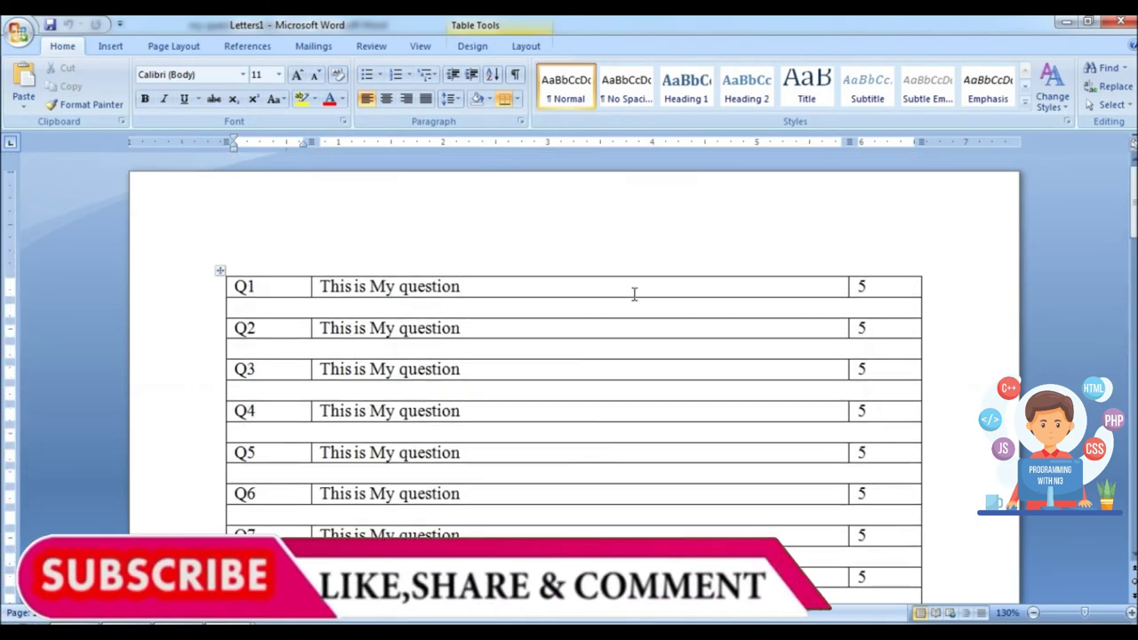
{"action": "scroll", "coordinate": [818, 284], "scroll_direction": "up", "scroll_amount": 4}
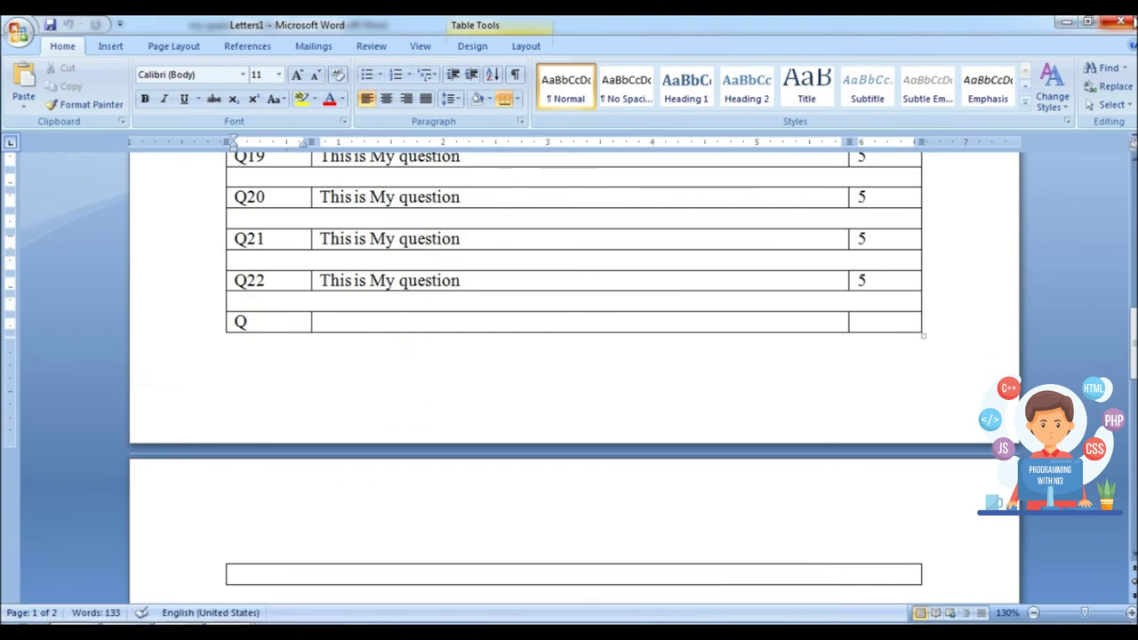
Step: Close the merged Letters1 document without saving changes
{"action": "left_click", "coordinate": [1113, 21]}
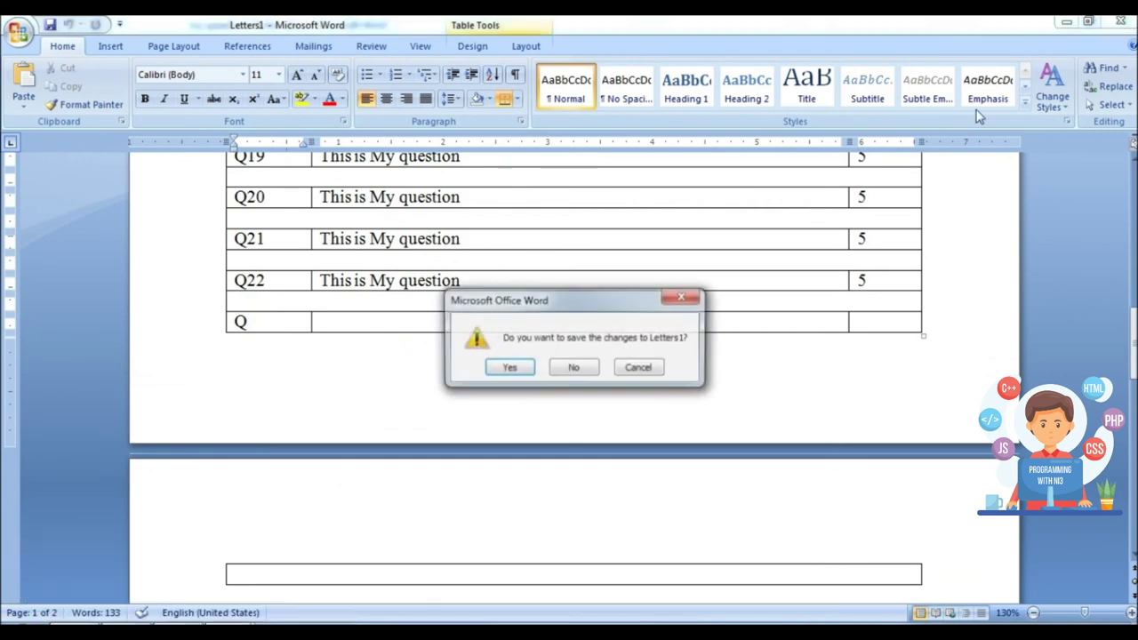
{"action": "left_click", "coordinate": [633, 368]}
{"action": "key", "text": "ctrl+w"}
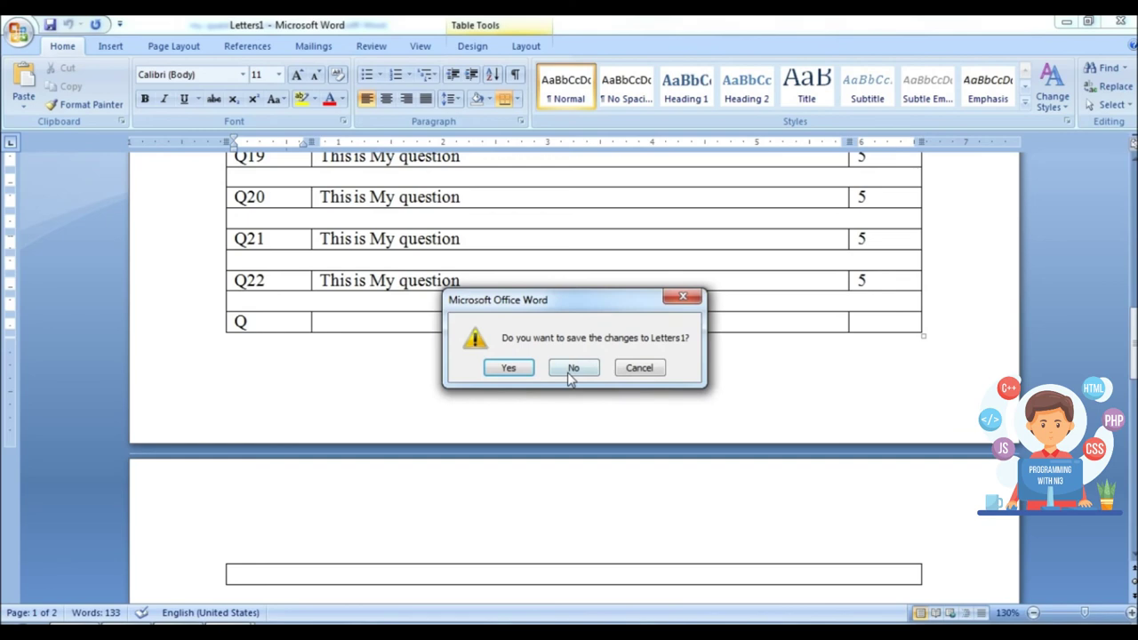
{"action": "left_click", "coordinate": [574, 370]}
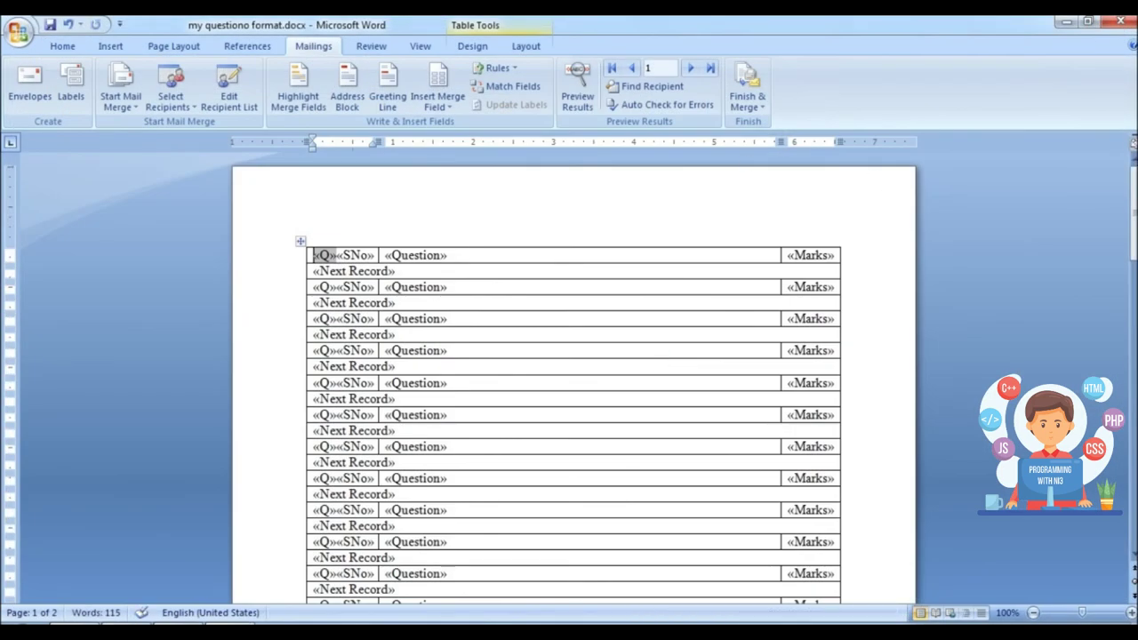
Step: Close the question template in Word and open my mcqs.xlsx in Excel
{"action": "left_click", "coordinate": [1127, 22]}
{"action": "left_click", "coordinate": [477, 207]}
{"action": "double_click", "coordinate": [477, 207]}
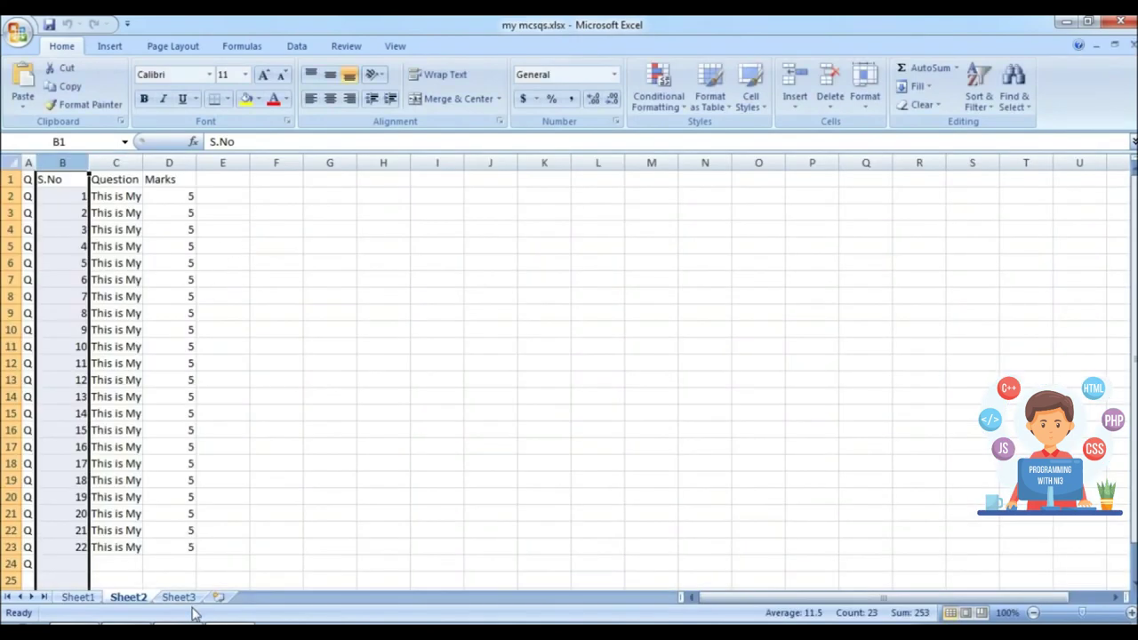
Step: Narrow column B, close Excel, and reopen my questiono format.docx
{"action": "left_click", "coordinate": [383, 497]}
{"action": "scroll", "coordinate": [236, 411], "scroll_direction": "down", "scroll_amount": 2}
{"action": "scroll", "coordinate": [121, 383], "scroll_direction": "down", "scroll_amount": 3}
{"action": "mouse_move", "coordinate": [28, 212]}
{"action": "left_mouse_down"}
{"action": "mouse_move", "coordinate": [175, 292]}
{"action": "mouse_move", "coordinate": [196, 534]}
{"action": "left_mouse_up"}
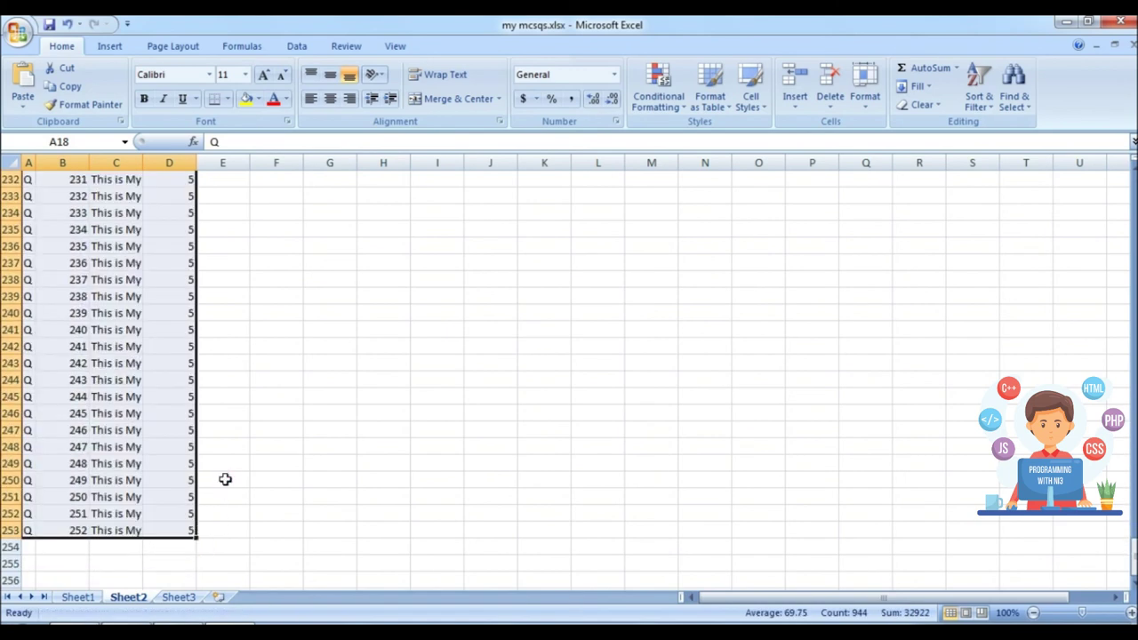
{"action": "scroll", "coordinate": [157, 386], "scroll_direction": "up", "scroll_amount": 2}
{"action": "scroll", "coordinate": [63, 216], "scroll_direction": "up", "scroll_amount": 20}
{"action": "scroll", "coordinate": [91, 154], "scroll_direction": "up", "scroll_amount": 13}
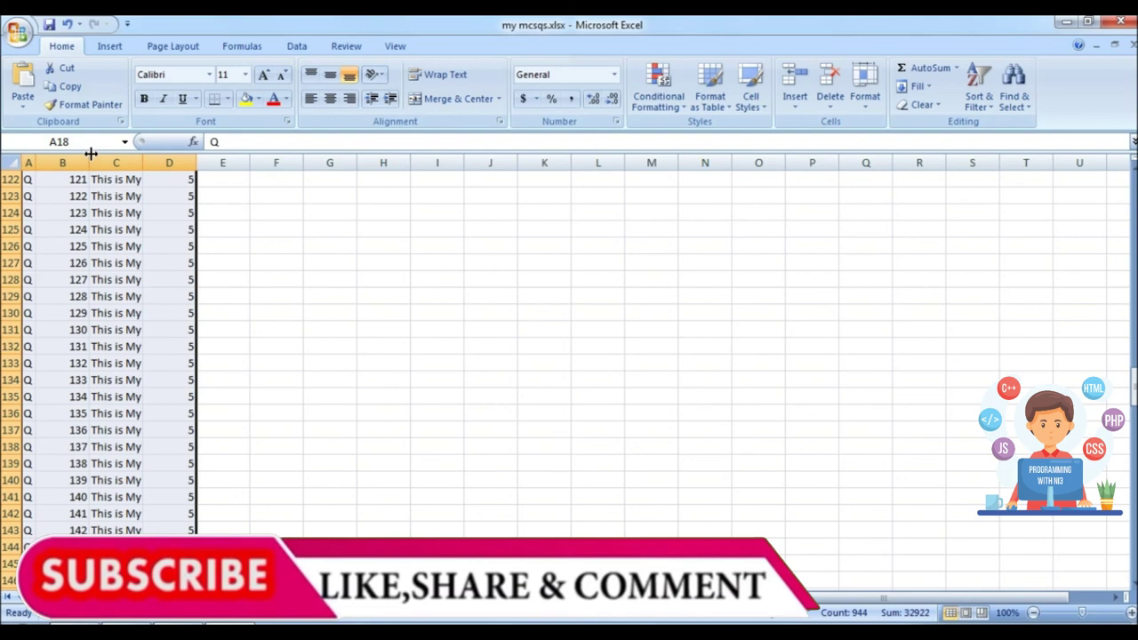
{"action": "left_click_drag", "start_coordinate": [90, 155], "coordinate": [67, 154]}
{"action": "left_click", "coordinate": [266, 279]}
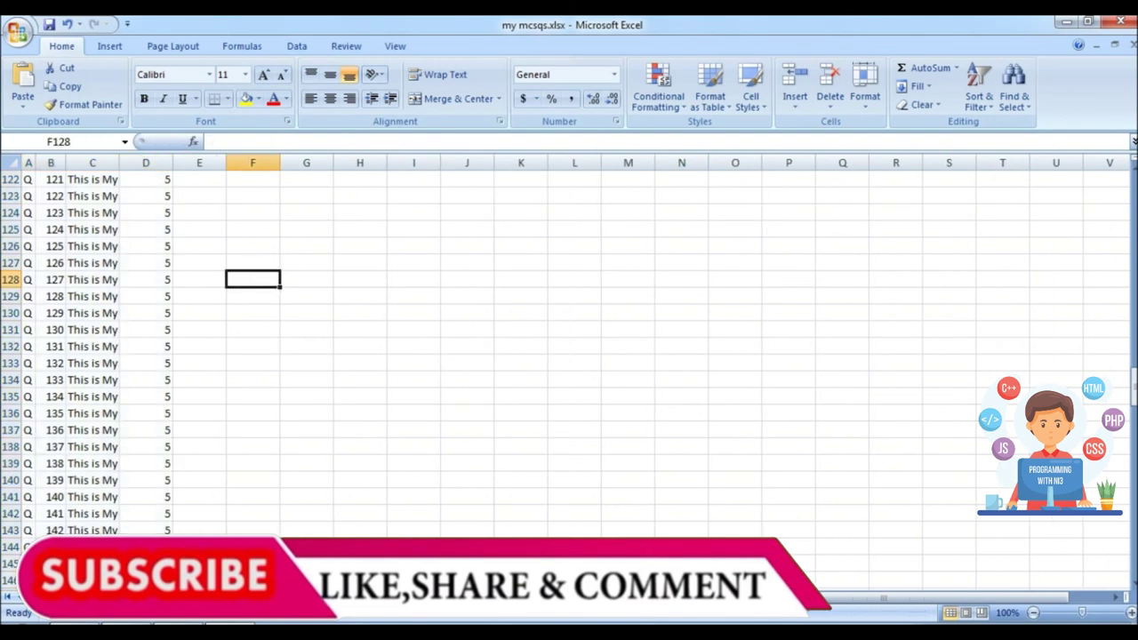
{"action": "left_click", "coordinate": [1119, 21]}
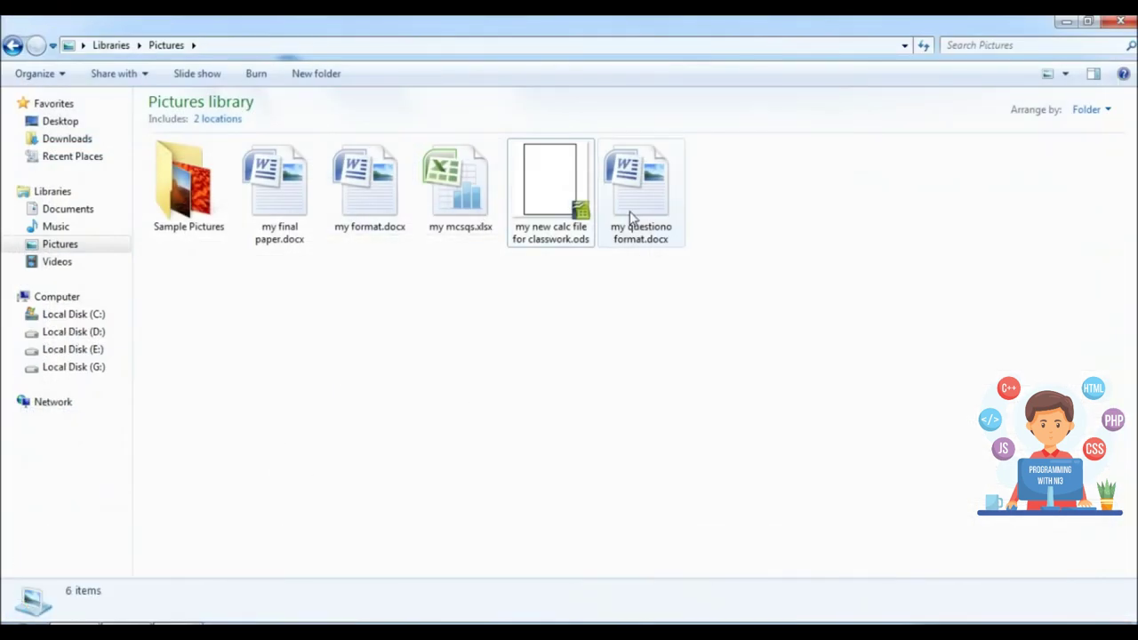
{"action": "double_click", "coordinate": [656, 220]}
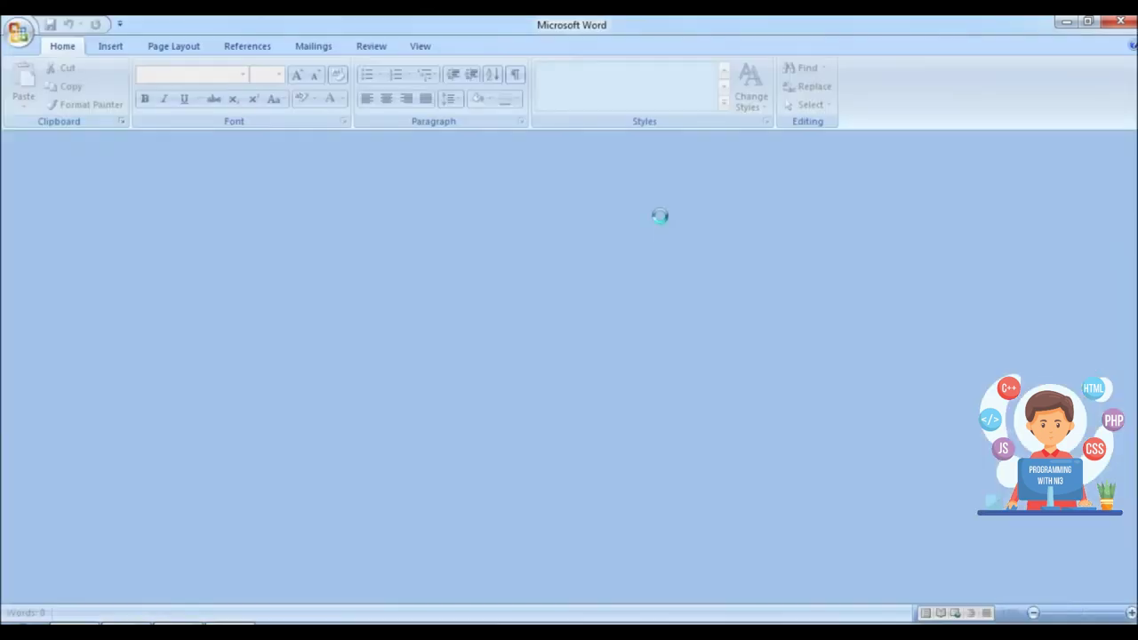
Step: Open the template without running the data query and set the whole table to No Border
{"action": "left_click", "coordinate": [588, 405]}
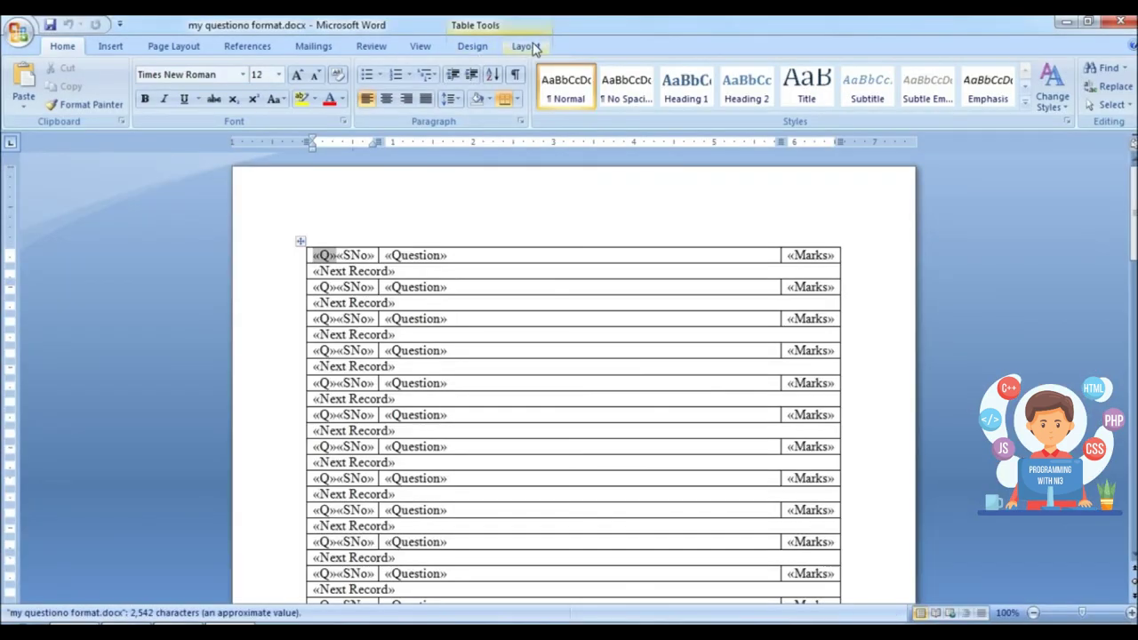
{"action": "left_click", "coordinate": [528, 46]}
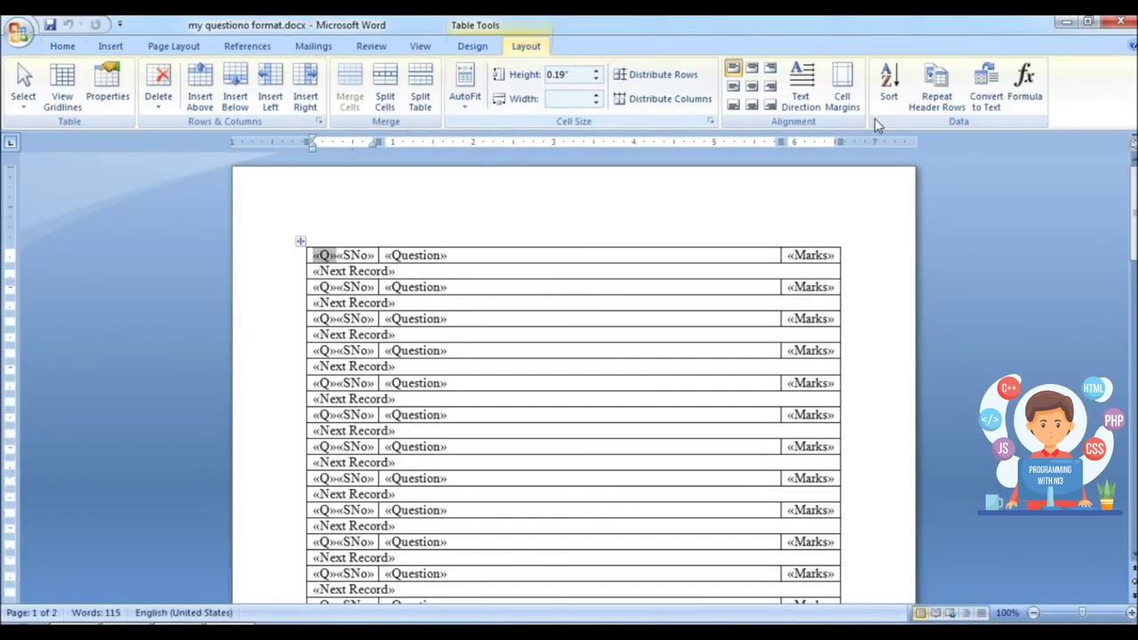
{"action": "left_click", "coordinate": [300, 241]}
{"action": "left_click", "coordinate": [485, 53]}
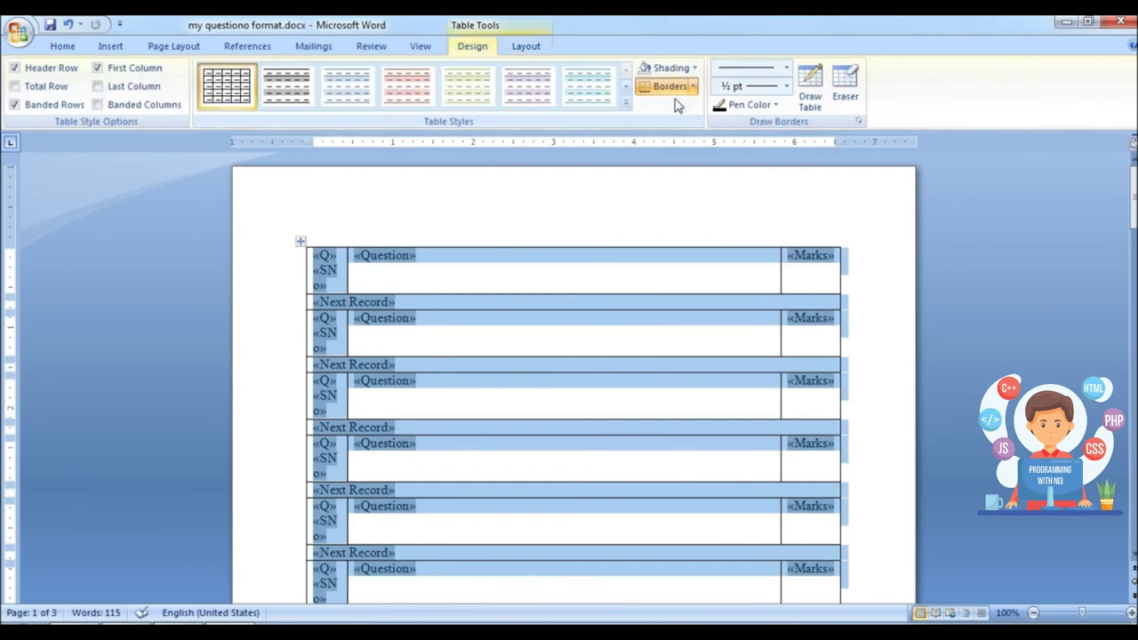
{"action": "left_click", "coordinate": [692, 87]}
{"action": "left_click", "coordinate": [686, 182]}
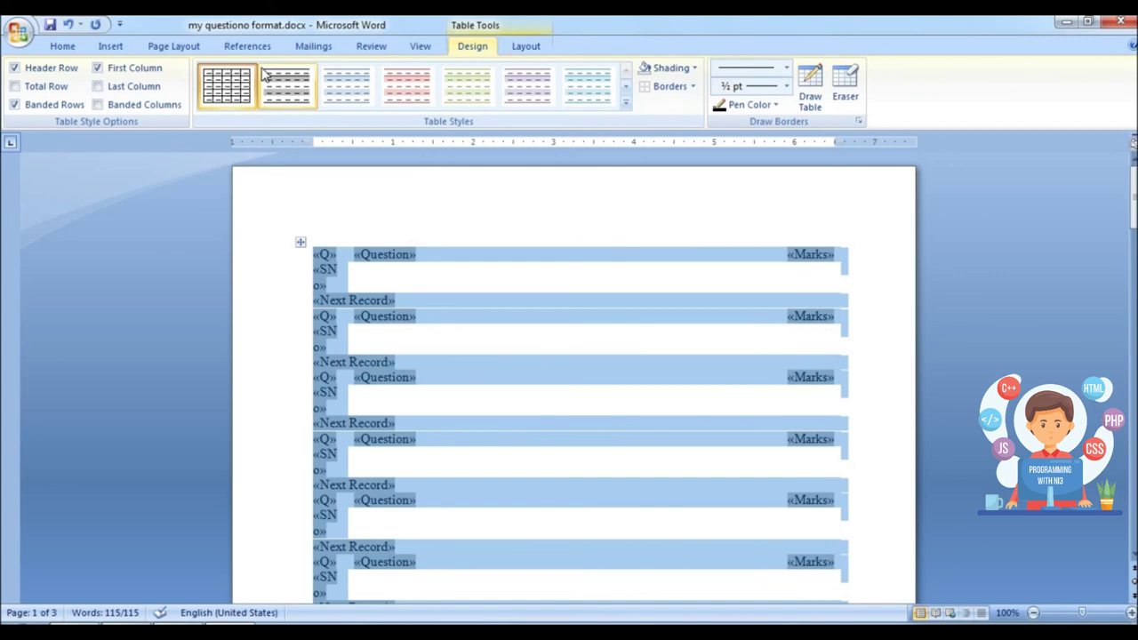
Step: Finish the merge with Edit Individual Documents, including All records
{"action": "left_click", "coordinate": [311, 48]}
{"action": "left_click", "coordinate": [747, 89]}
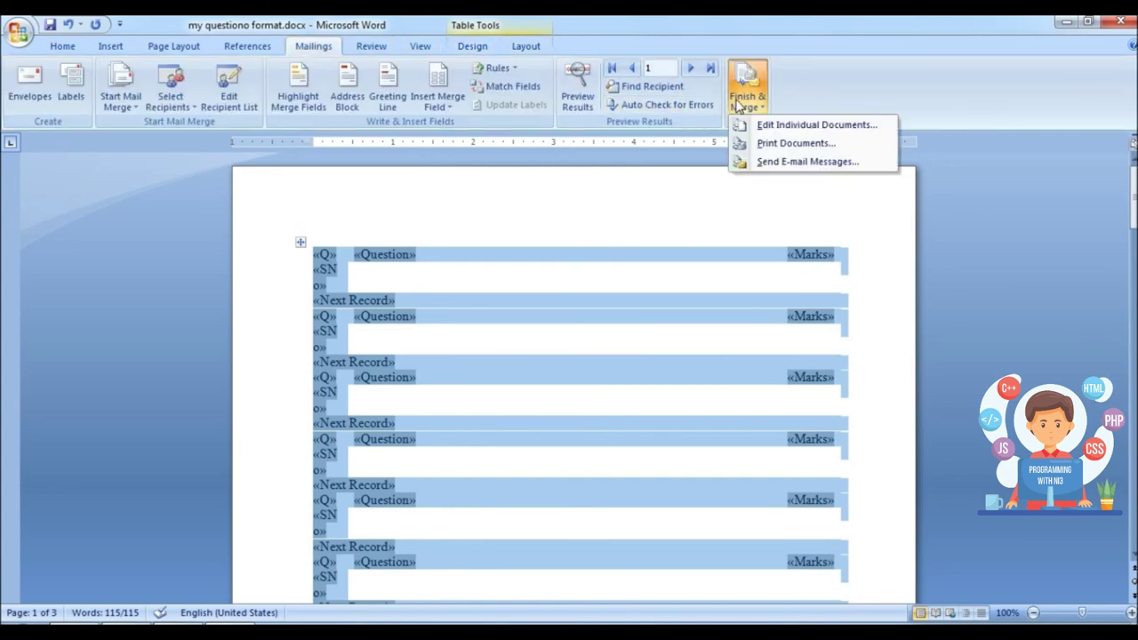
{"action": "left_click", "coordinate": [777, 123]}
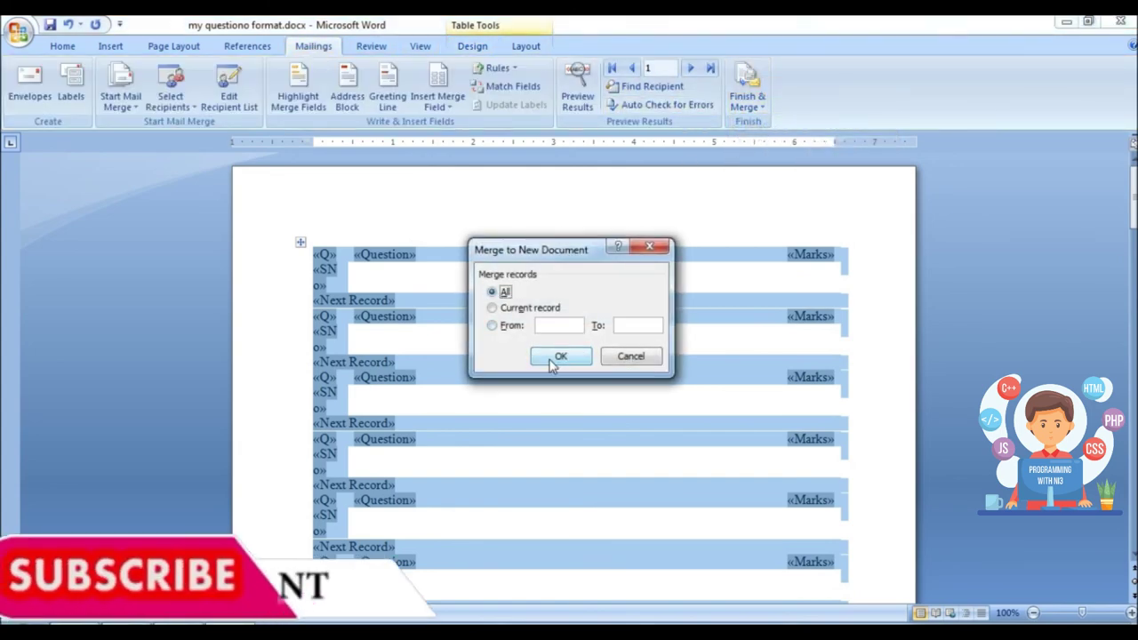
{"action": "left_click", "coordinate": [561, 356]}
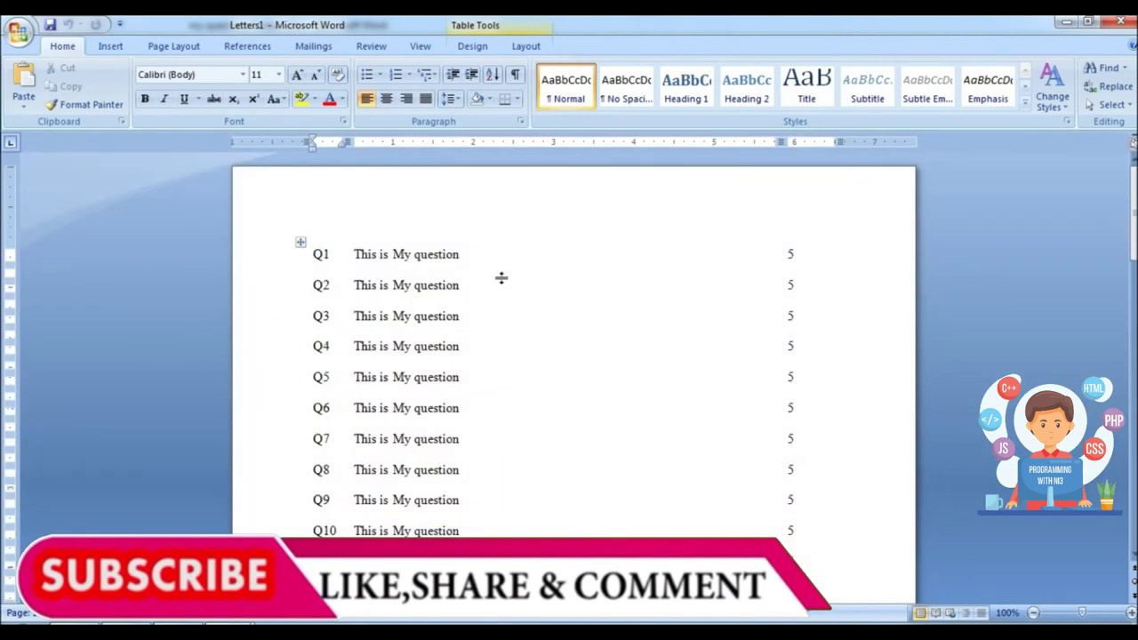
Step: Review Letters1's borderless Q1-onward rows with 5 marks each, then select the whole table
{"action": "scroll", "coordinate": [501, 278], "scroll_direction": "down", "scroll_amount": 5}
{"action": "scroll", "coordinate": [506, 287], "scroll_direction": "down", "scroll_amount": 4}
{"action": "scroll", "coordinate": [506, 287], "scroll_direction": "down", "scroll_amount": 9}
{"action": "scroll", "coordinate": [508, 289], "scroll_direction": "down", "scroll_amount": 3}
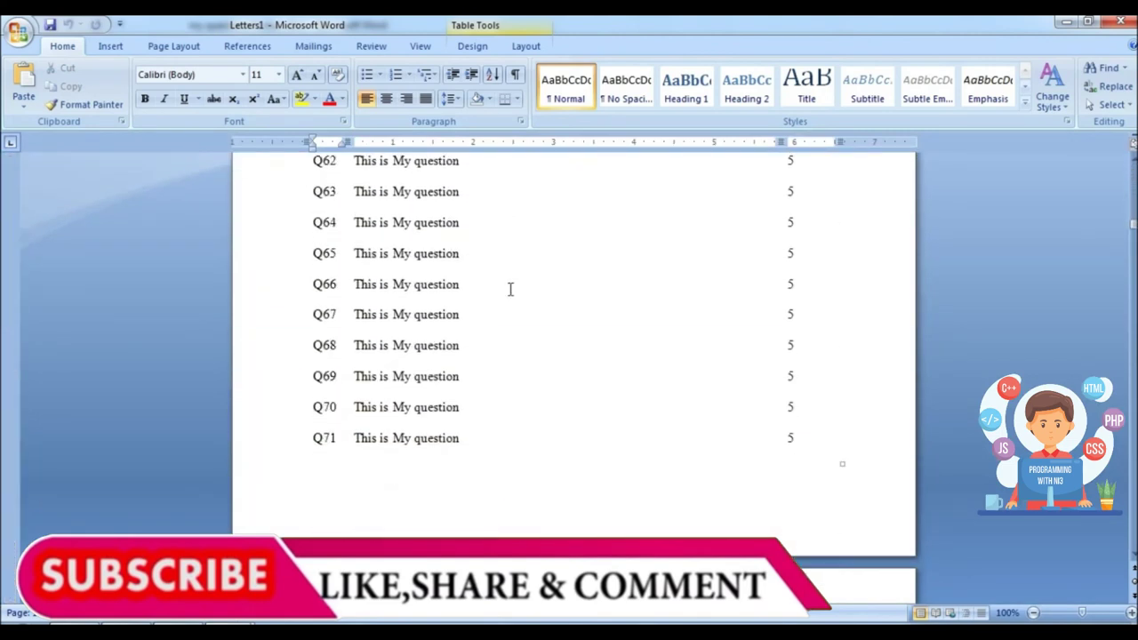
{"action": "scroll", "coordinate": [511, 289], "scroll_direction": "down", "scroll_amount": 7}
{"action": "scroll", "coordinate": [511, 288], "scroll_direction": "down", "scroll_amount": 5}
{"action": "scroll", "coordinate": [510, 287], "scroll_direction": "down", "scroll_amount": 5}
{"action": "scroll", "coordinate": [511, 284], "scroll_direction": "down", "scroll_amount": 5}
{"action": "scroll", "coordinate": [511, 285], "scroll_direction": "down", "scroll_amount": 10}
{"action": "scroll", "coordinate": [512, 285], "scroll_direction": "down", "scroll_amount": 15}
{"action": "scroll", "coordinate": [512, 285], "scroll_direction": "down", "scroll_amount": 7}
{"action": "scroll", "coordinate": [513, 283], "scroll_direction": "up", "scroll_amount": 4}
{"action": "scroll", "coordinate": [513, 285], "scroll_direction": "down", "scroll_amount": 3}
{"action": "scroll", "coordinate": [513, 285], "scroll_direction": "down", "scroll_amount": 5}
{"action": "scroll", "coordinate": [503, 300], "scroll_direction": "up", "scroll_amount": 5}
{"action": "scroll", "coordinate": [505, 300], "scroll_direction": "down", "scroll_amount": 5}
{"action": "scroll", "coordinate": [506, 300], "scroll_direction": "up", "scroll_amount": 10}
{"action": "scroll", "coordinate": [507, 293], "scroll_direction": "up", "scroll_amount": 5}
{"action": "scroll", "coordinate": [507, 293], "scroll_direction": "up", "scroll_amount": 10}
{"action": "scroll", "coordinate": [508, 279], "scroll_direction": "up", "scroll_amount": 10}
{"action": "scroll", "coordinate": [507, 279], "scroll_direction": "up", "scroll_amount": 15}
{"action": "scroll", "coordinate": [507, 279], "scroll_direction": "up", "scroll_amount": 12}
{"action": "scroll", "coordinate": [494, 274], "scroll_direction": "up", "scroll_amount": 10}
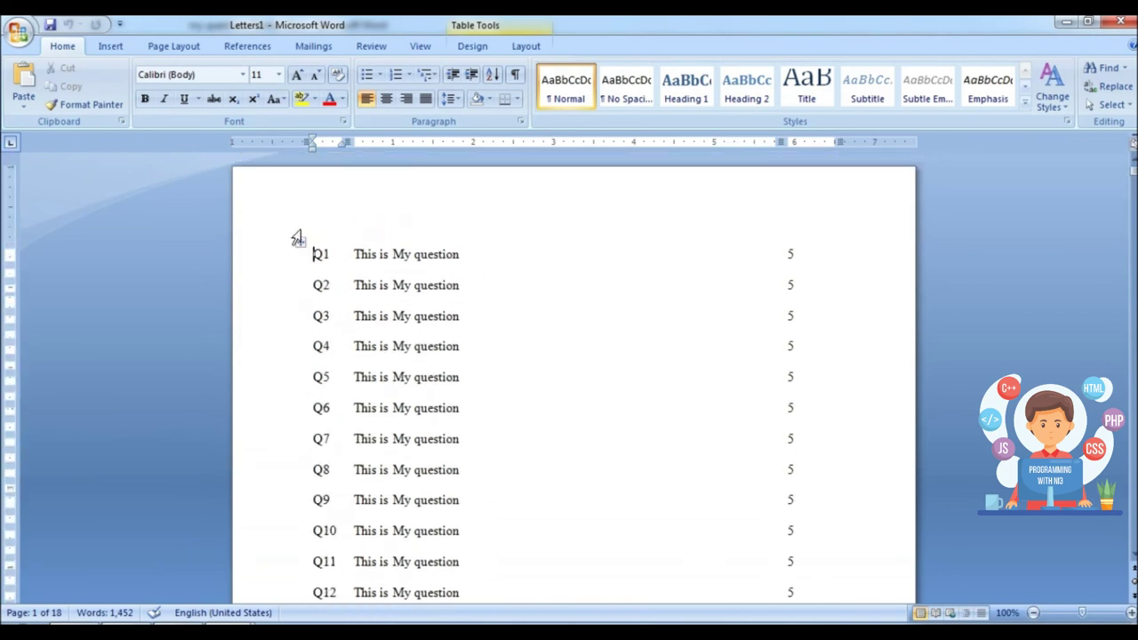
{"action": "left_click", "coordinate": [299, 240]}
Step: Apply All Borders to every cell of the Letters1 table
{"action": "left_click", "coordinate": [523, 46]}
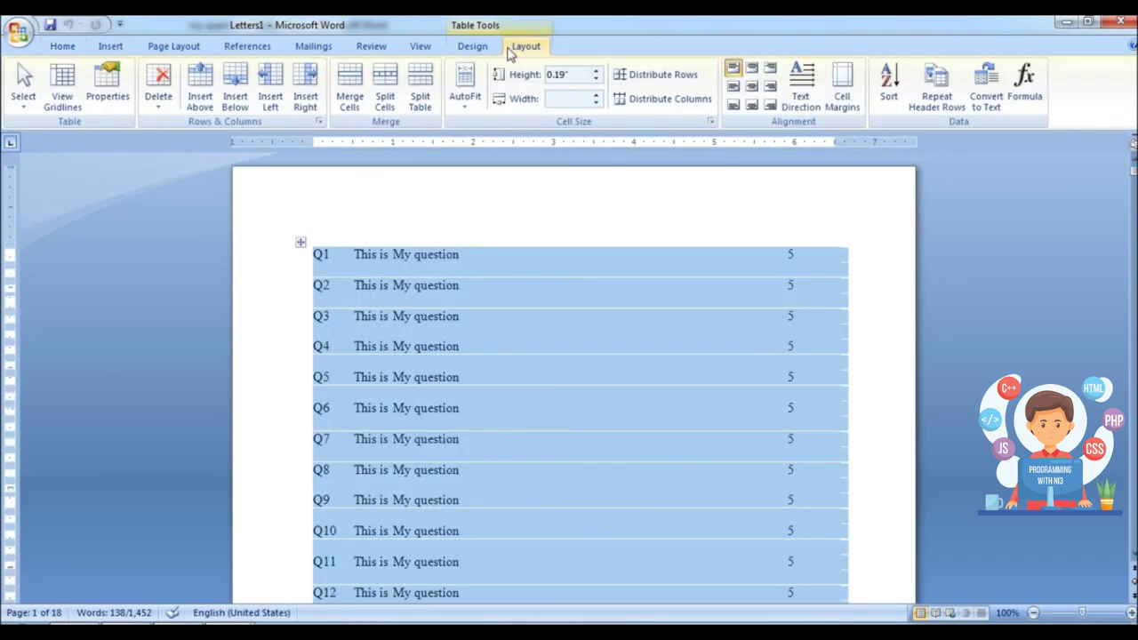
{"action": "left_click", "coordinate": [472, 46]}
{"action": "left_click", "coordinate": [691, 86]}
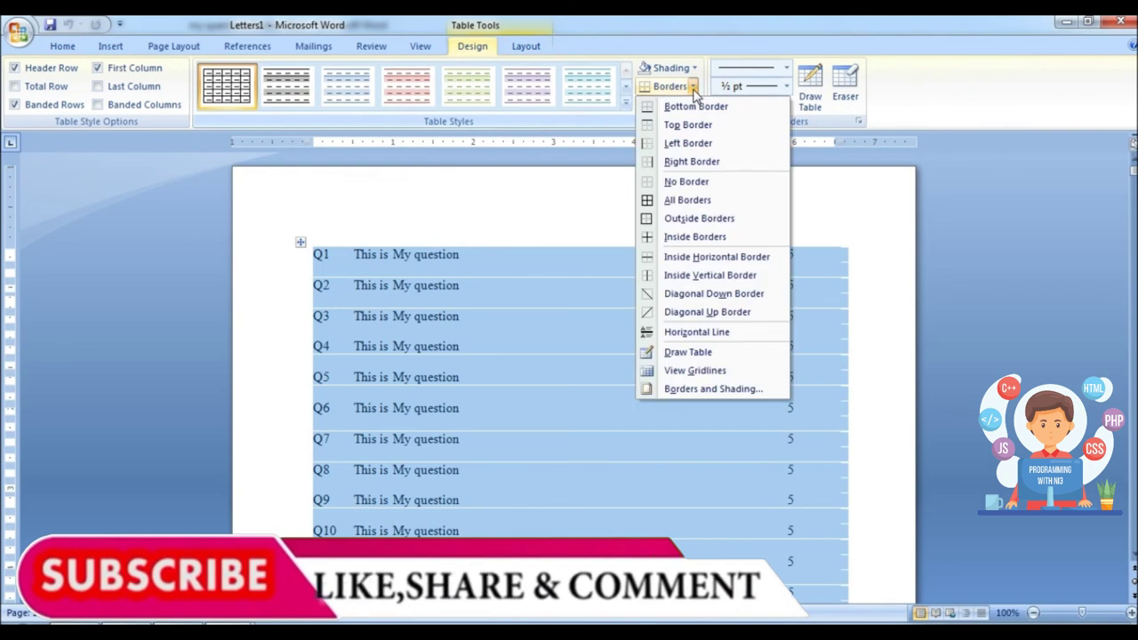
{"action": "left_click", "coordinate": [694, 201]}
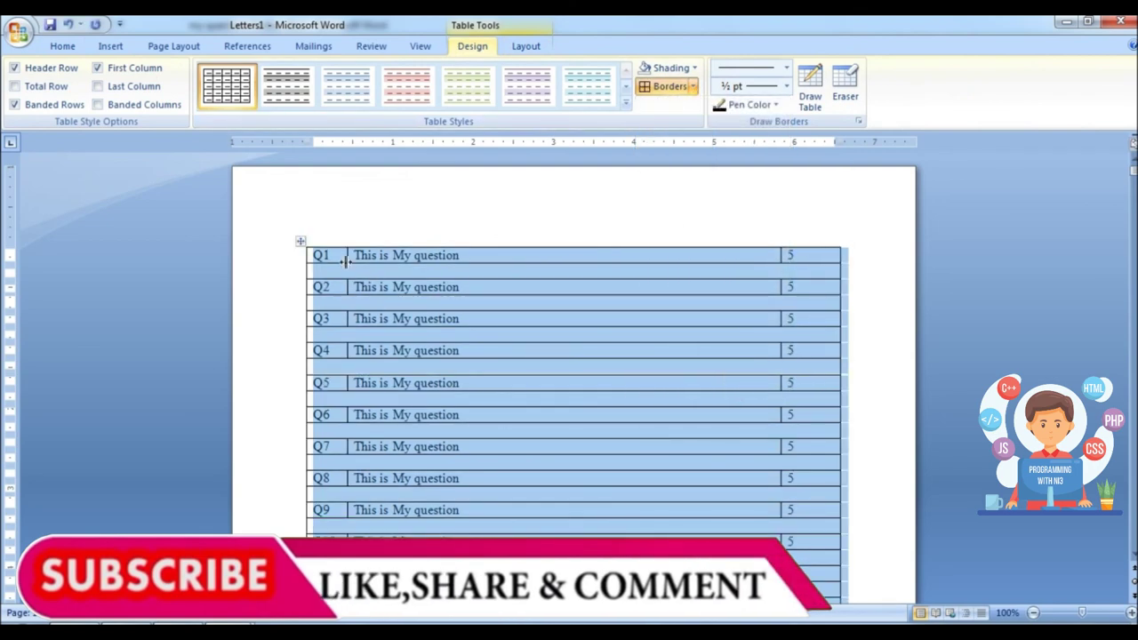
Step: Widen the question-number column, then undo the border and column changes
{"action": "left_click_drag", "start_coordinate": [347, 255], "coordinate": [356, 256]}
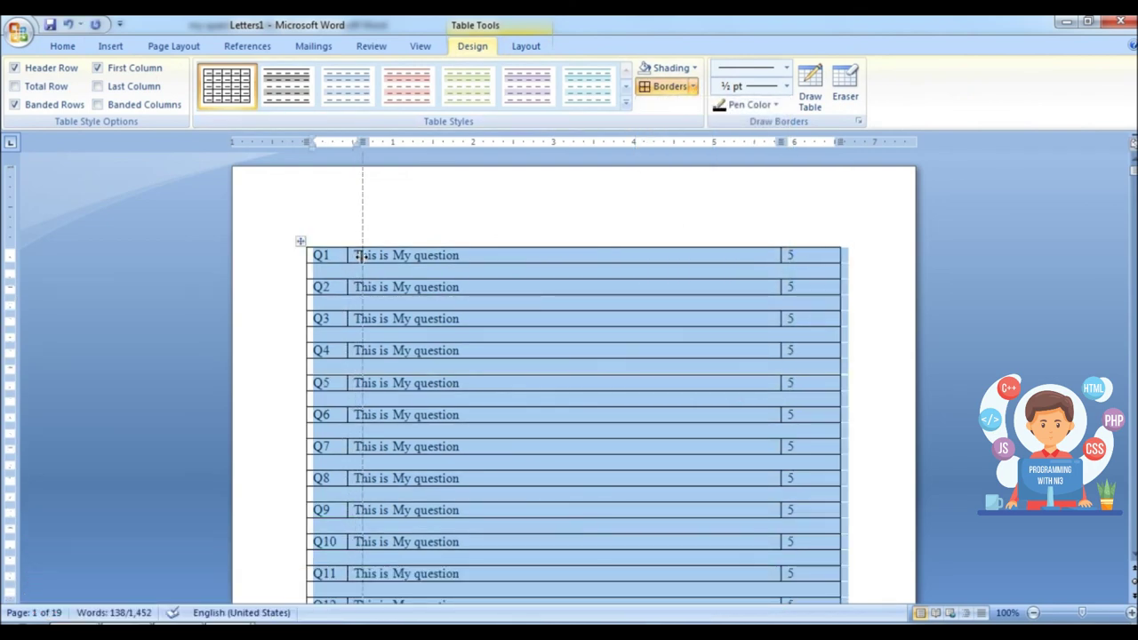
{"action": "scroll", "coordinate": [503, 342], "scroll_direction": "down", "scroll_amount": 10}
{"action": "scroll", "coordinate": [507, 323], "scroll_direction": "down", "scroll_amount": 5}
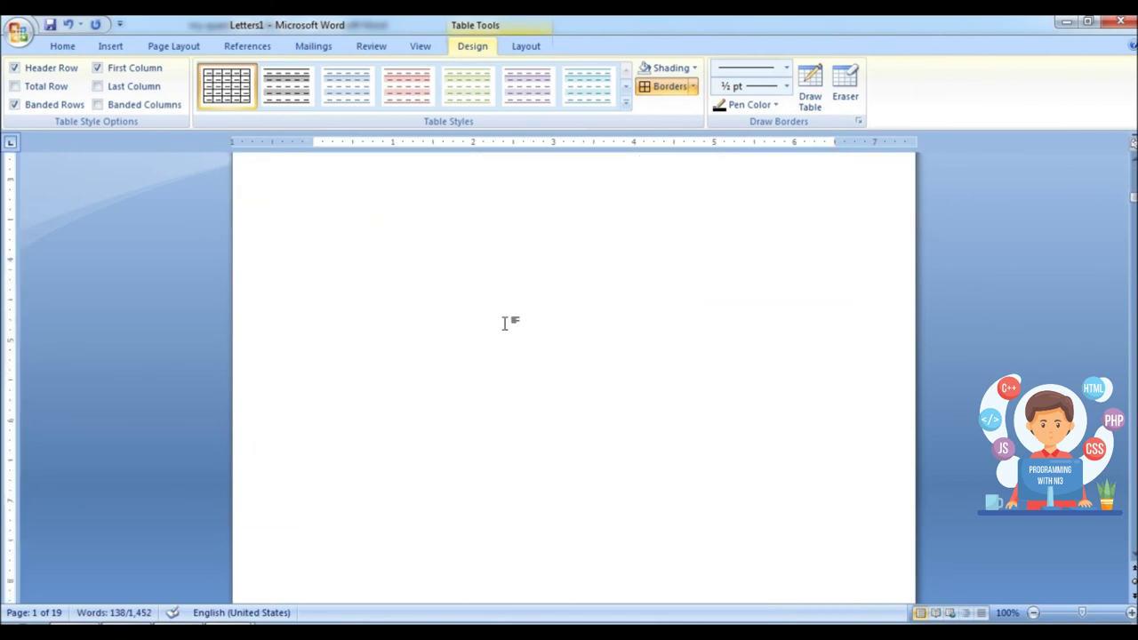
{"action": "scroll", "coordinate": [506, 322], "scroll_direction": "down", "scroll_amount": 4}
{"action": "key", "text": "ctrl+a"}
{"action": "scroll", "coordinate": [506, 323], "scroll_direction": "up", "scroll_amount": 4}
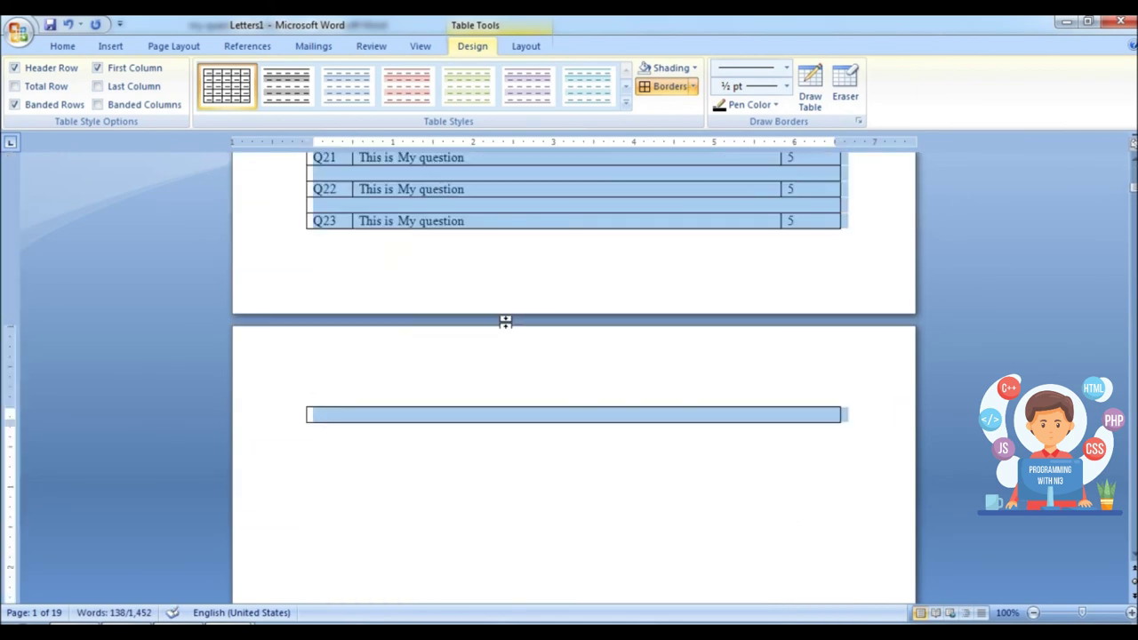
{"action": "scroll", "coordinate": [507, 328], "scroll_direction": "down", "scroll_amount": 2}
{"action": "key", "text": "ctrl+z"}
{"action": "scroll", "coordinate": [457, 302], "scroll_direction": "down", "scroll_amount": 10}
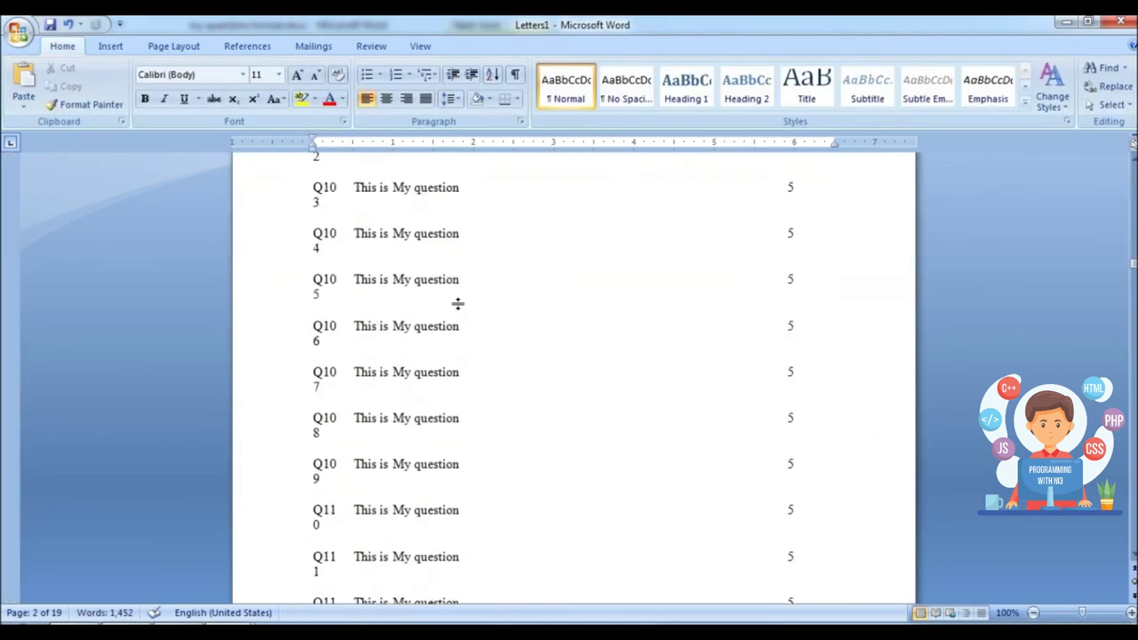
Step: Check the 18-page bordered question table from Q1 and place the cursor inside it
{"action": "scroll", "coordinate": [459, 304], "scroll_direction": "down", "scroll_amount": 3}
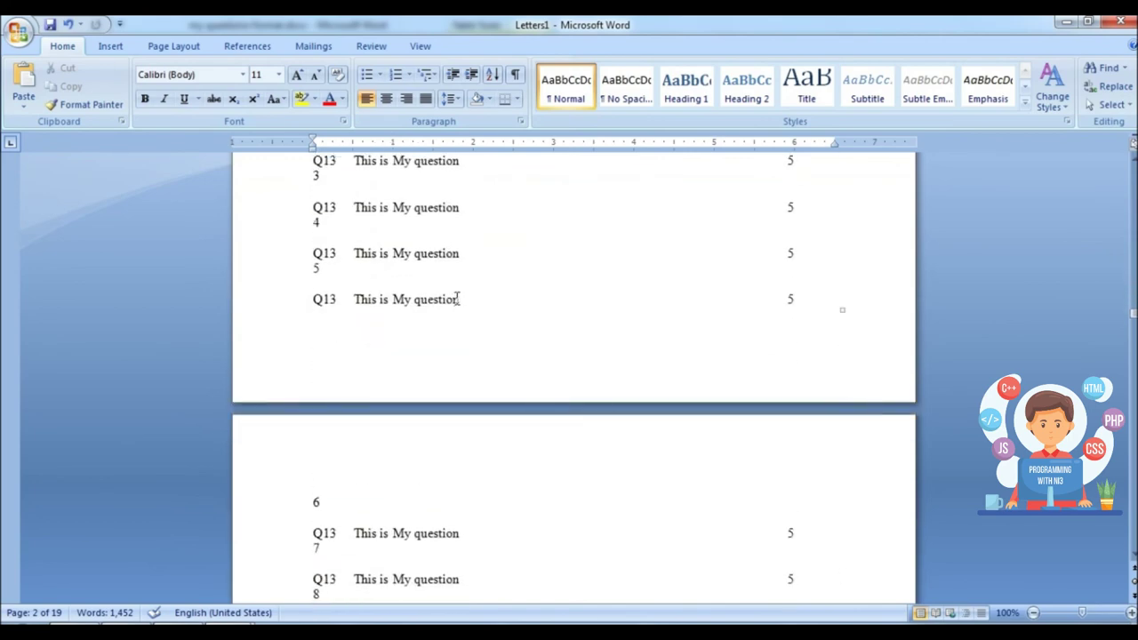
{"action": "scroll", "coordinate": [455, 296], "scroll_direction": "up", "scroll_amount": 3}
{"action": "scroll", "coordinate": [454, 294], "scroll_direction": "up", "scroll_amount": 10}
{"action": "scroll", "coordinate": [454, 294], "scroll_direction": "up", "scroll_amount": 10}
{"action": "scroll", "coordinate": [458, 284], "scroll_direction": "up", "scroll_amount": 5}
{"action": "scroll", "coordinate": [461, 280], "scroll_direction": "up", "scroll_amount": 5}
{"action": "scroll", "coordinate": [462, 277], "scroll_direction": "up", "scroll_amount": 5}
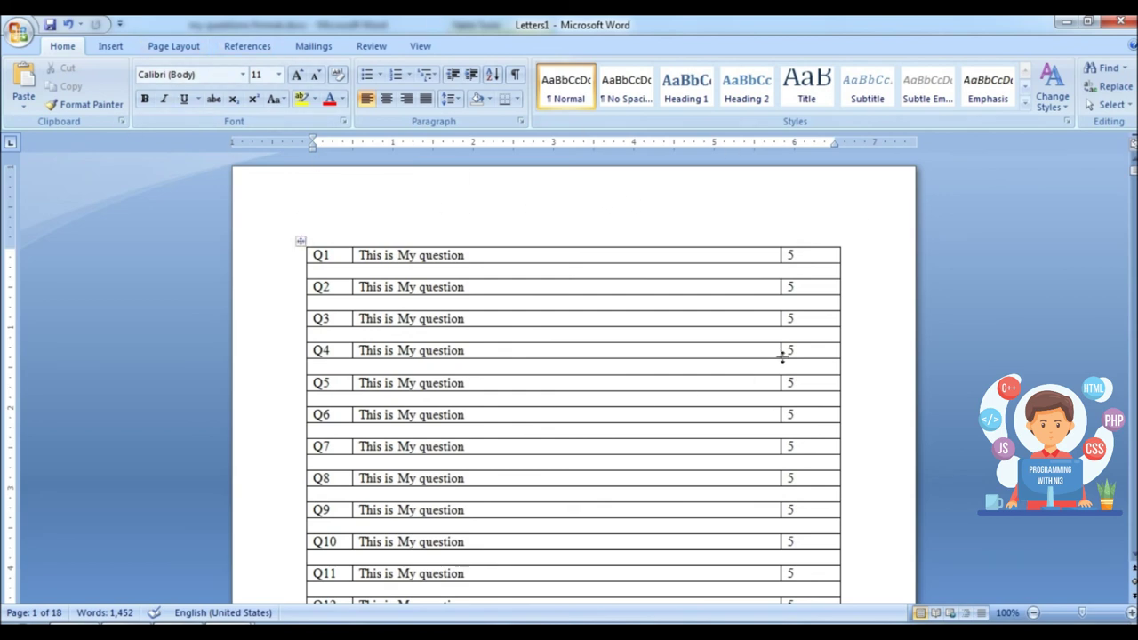
{"action": "scroll", "coordinate": [824, 367], "scroll_direction": "down", "scroll_amount": 1}
{"action": "scroll", "coordinate": [823, 368], "scroll_direction": "down", "scroll_amount": 11}
{"action": "scroll", "coordinate": [823, 367], "scroll_direction": "up", "scroll_amount": 5}
{"action": "scroll", "coordinate": [823, 367], "scroll_direction": "up", "scroll_amount": 7}
{"action": "left_click", "coordinate": [779, 260]}
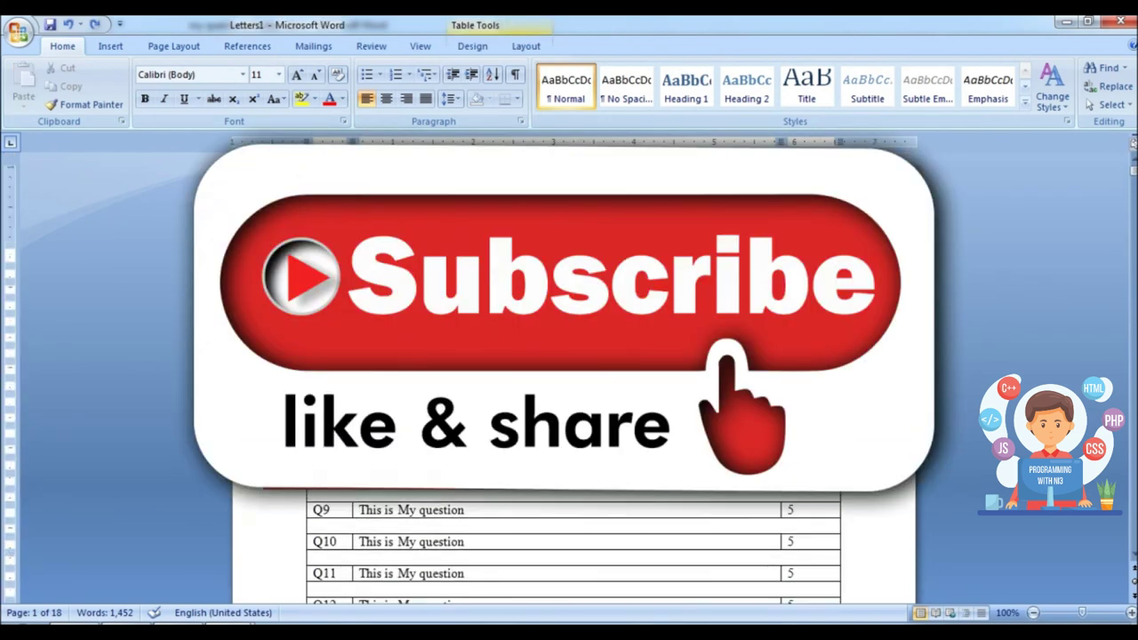